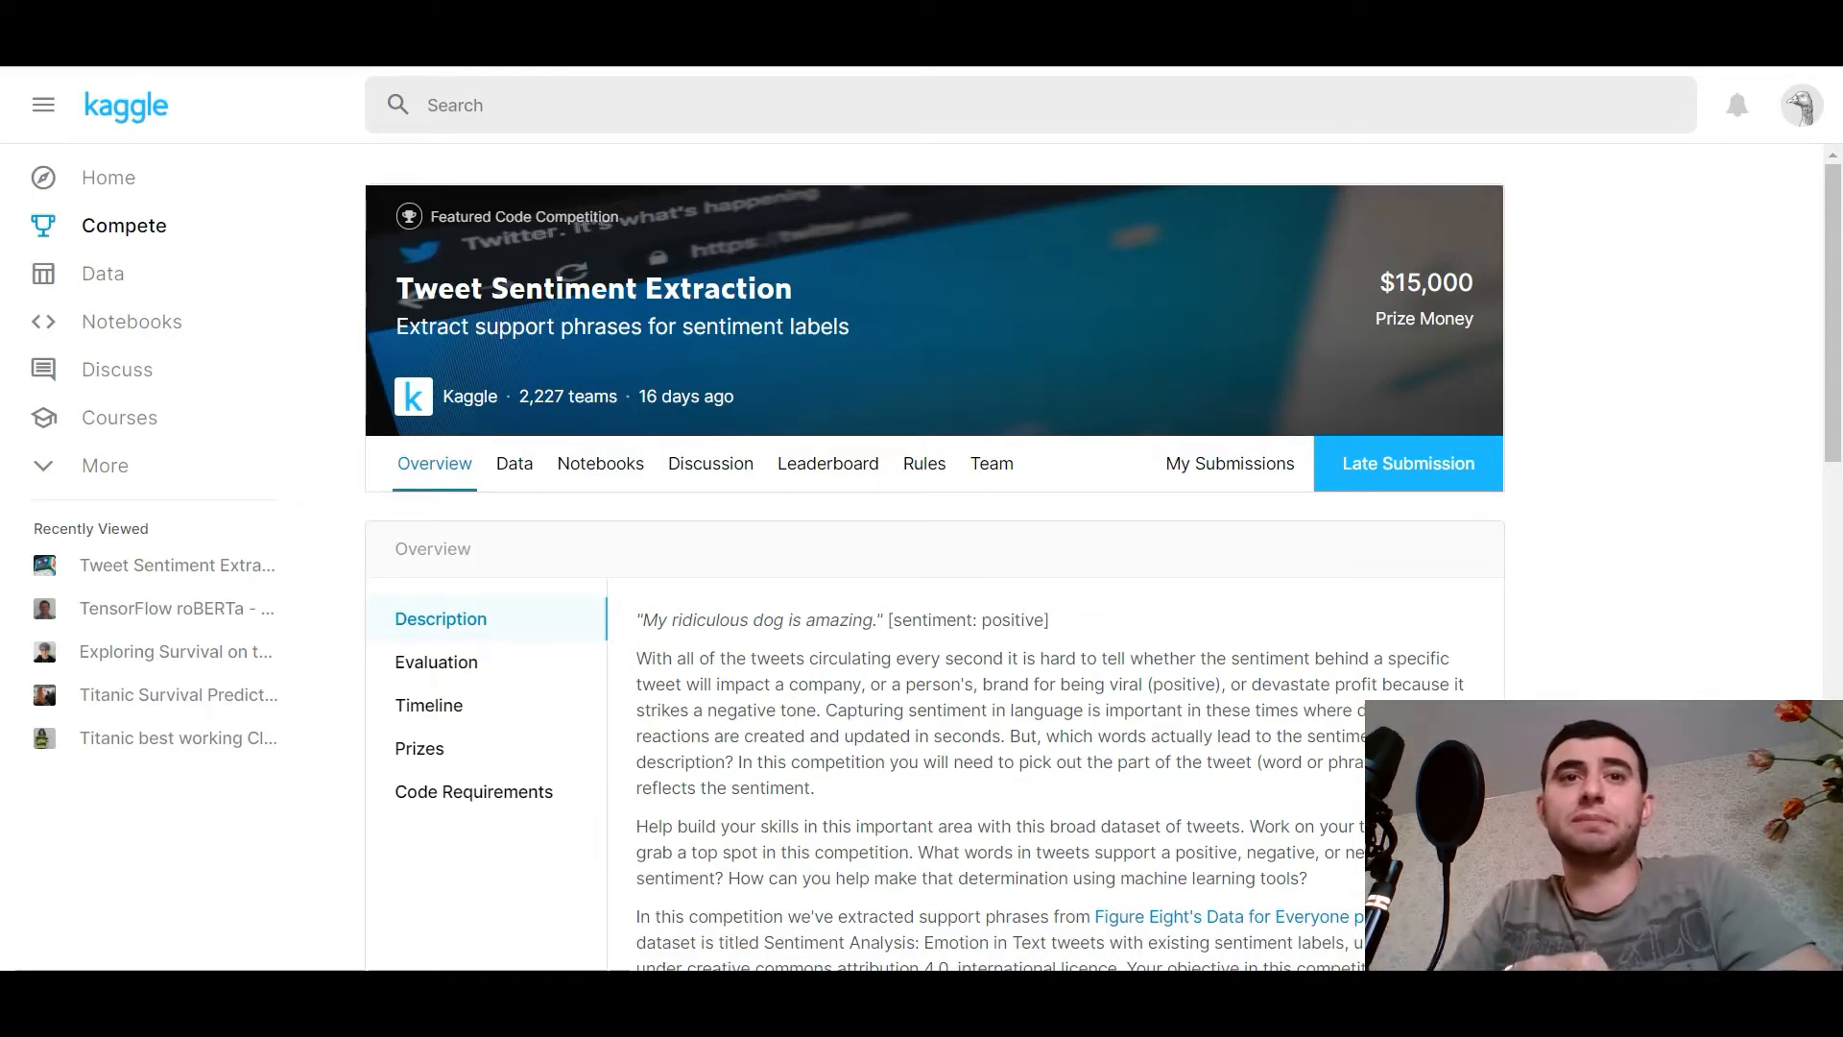
pyautogui.scroll(-1, 936, 577)
pyautogui.scroll(-1, 936, 578)
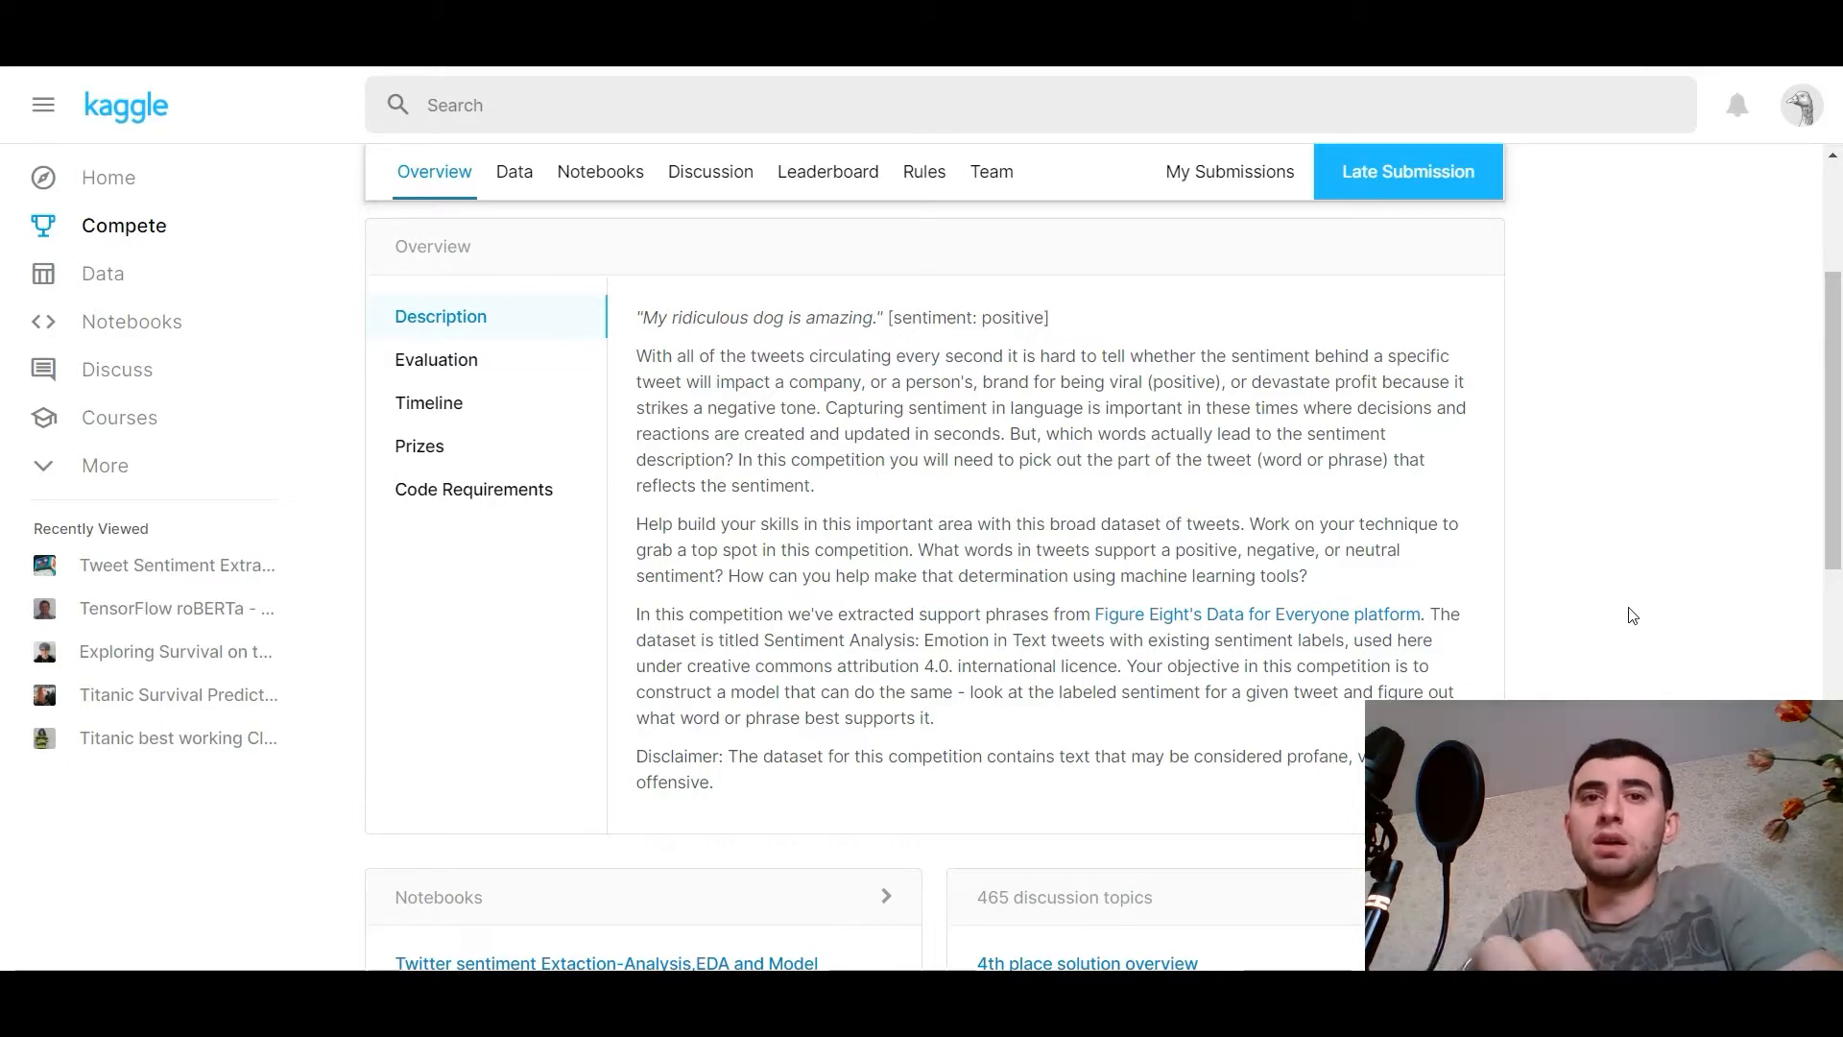
pyautogui.scroll(-1, 1632, 615)
pyautogui.scroll(1, 1632, 616)
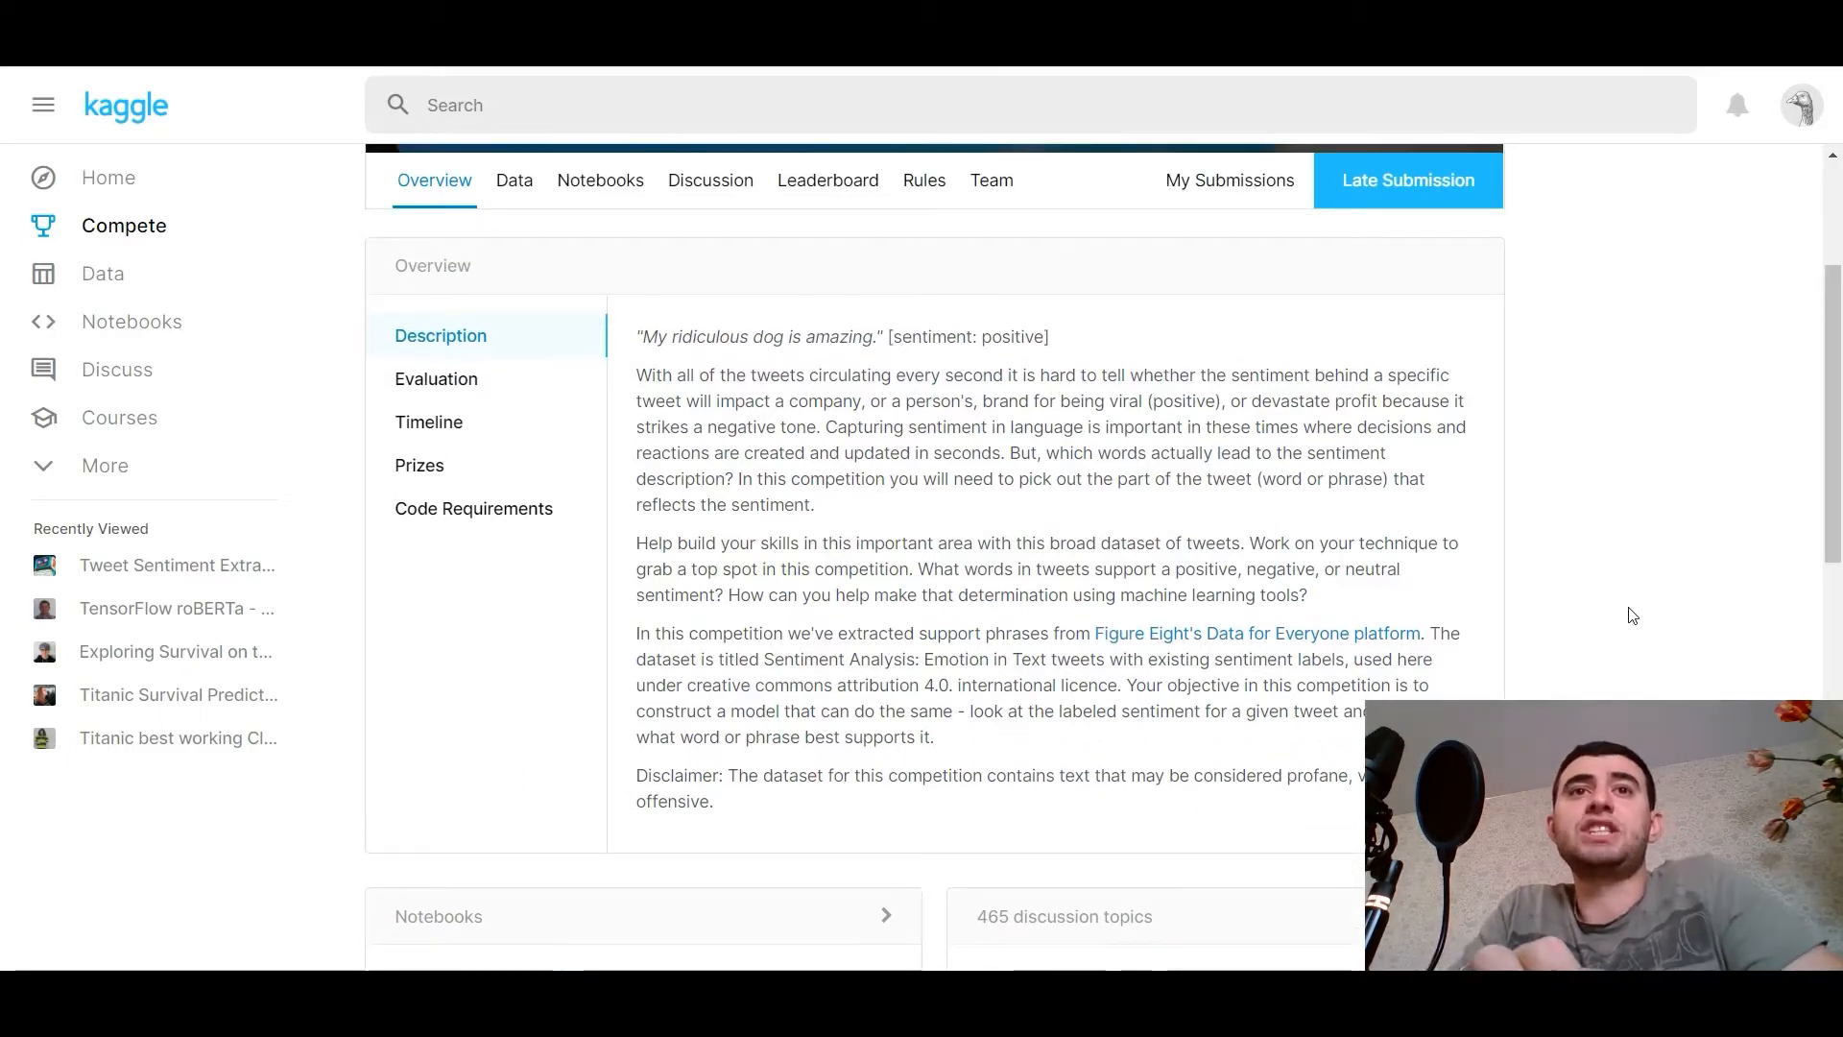
pyautogui.scroll(2, 1631, 615)
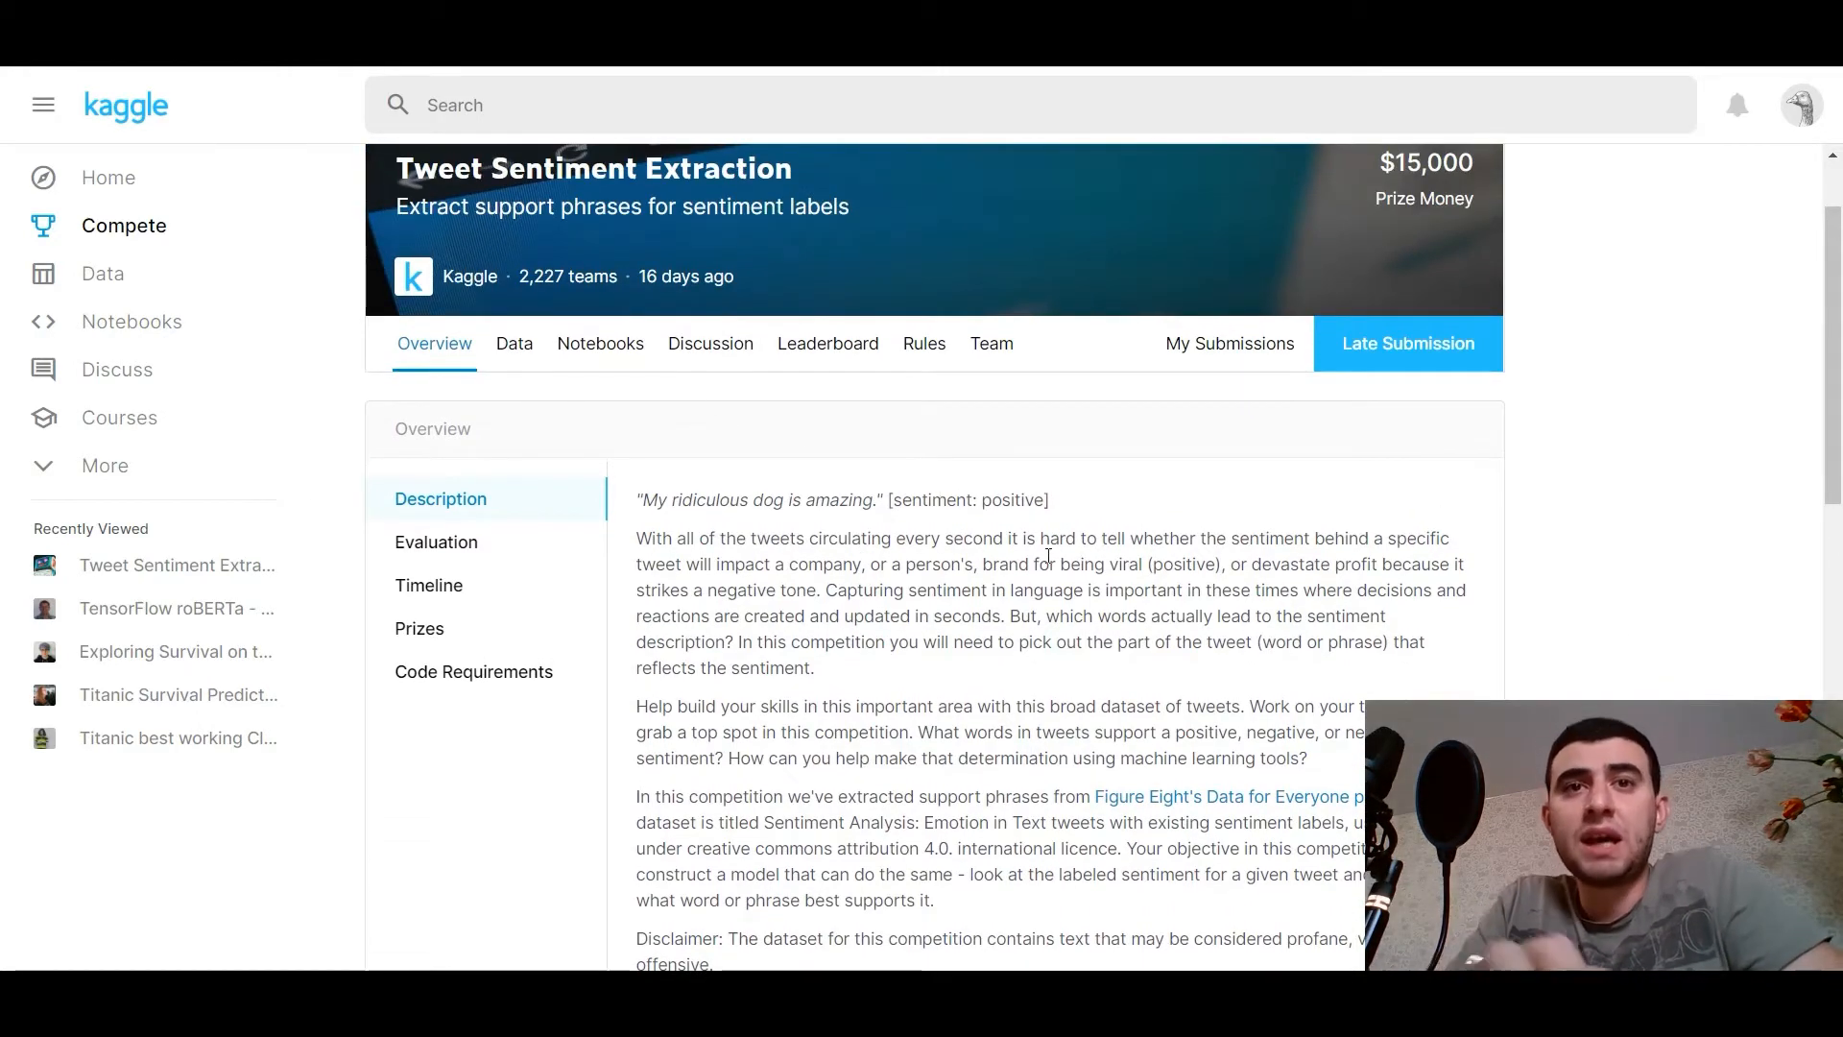
pyautogui.scroll(-4, 1047, 557)
pyautogui.scroll(4, 1045, 557)
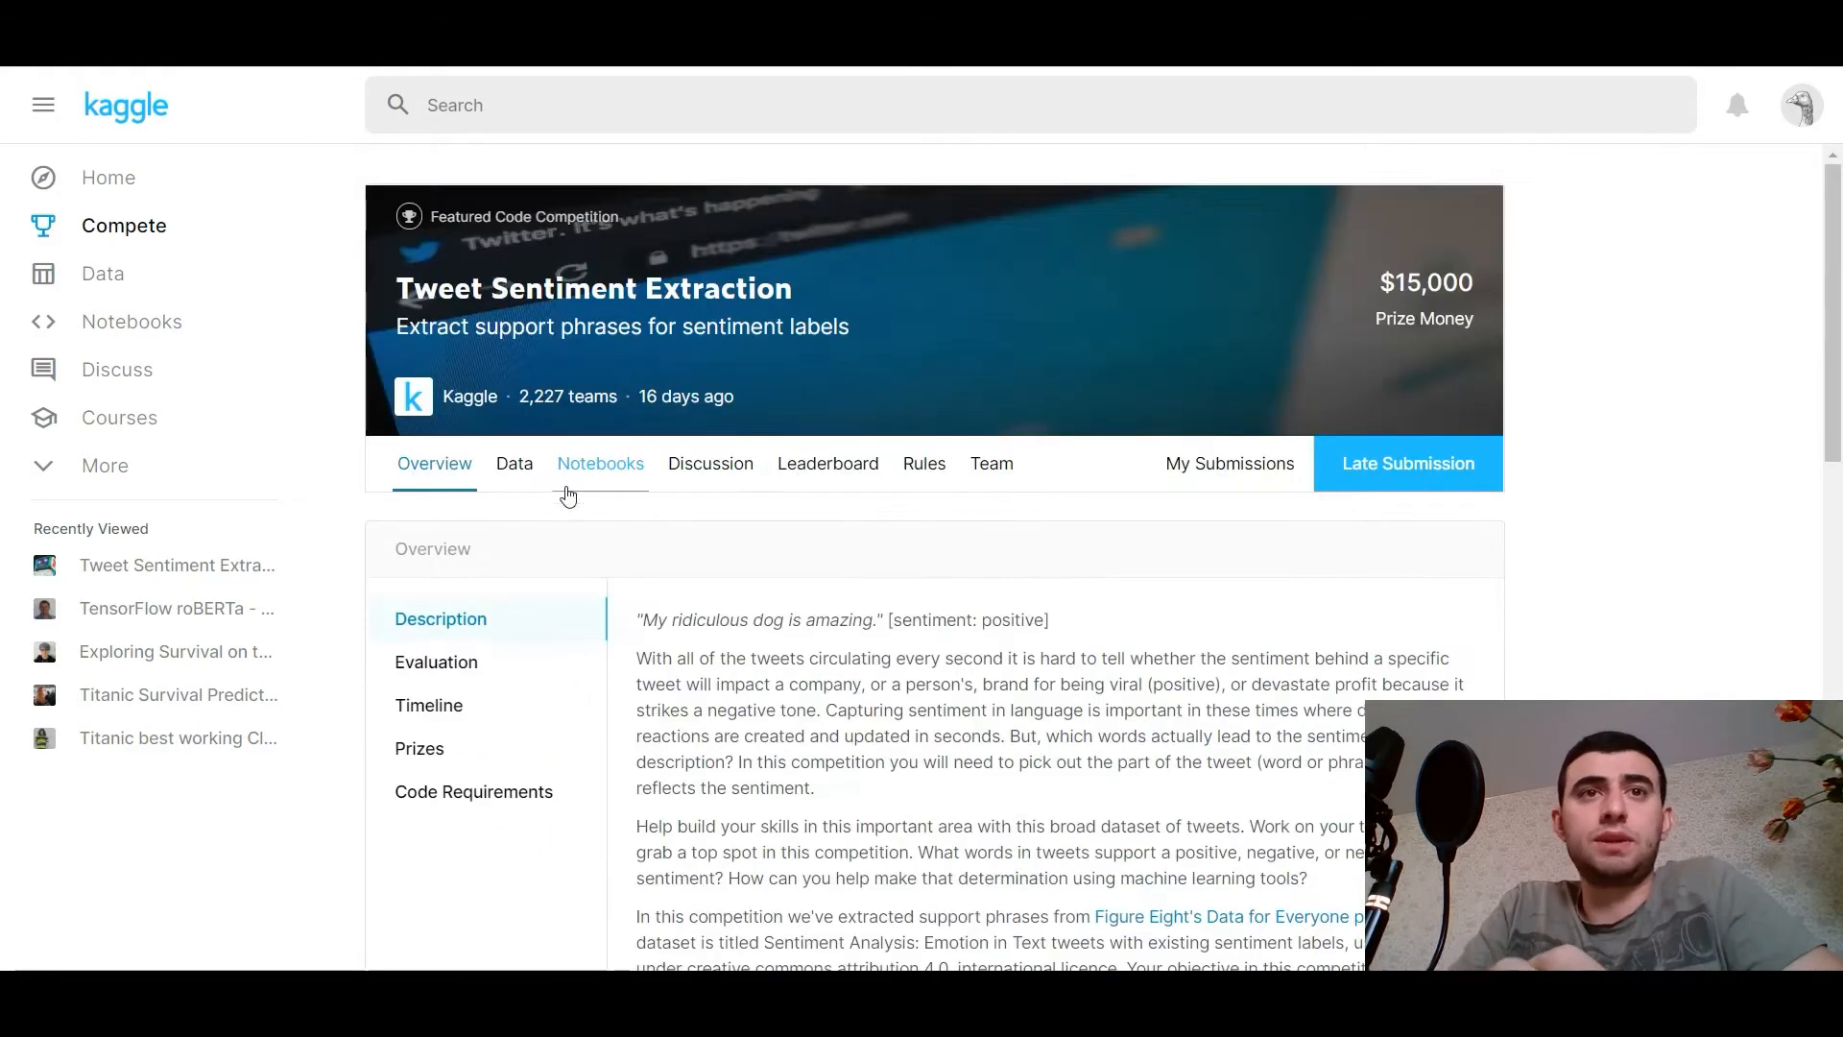
# Show the competition's Data page with its full data description expanded
pyautogui.click(518, 469)
pyautogui.scroll(-2, 844, 589)
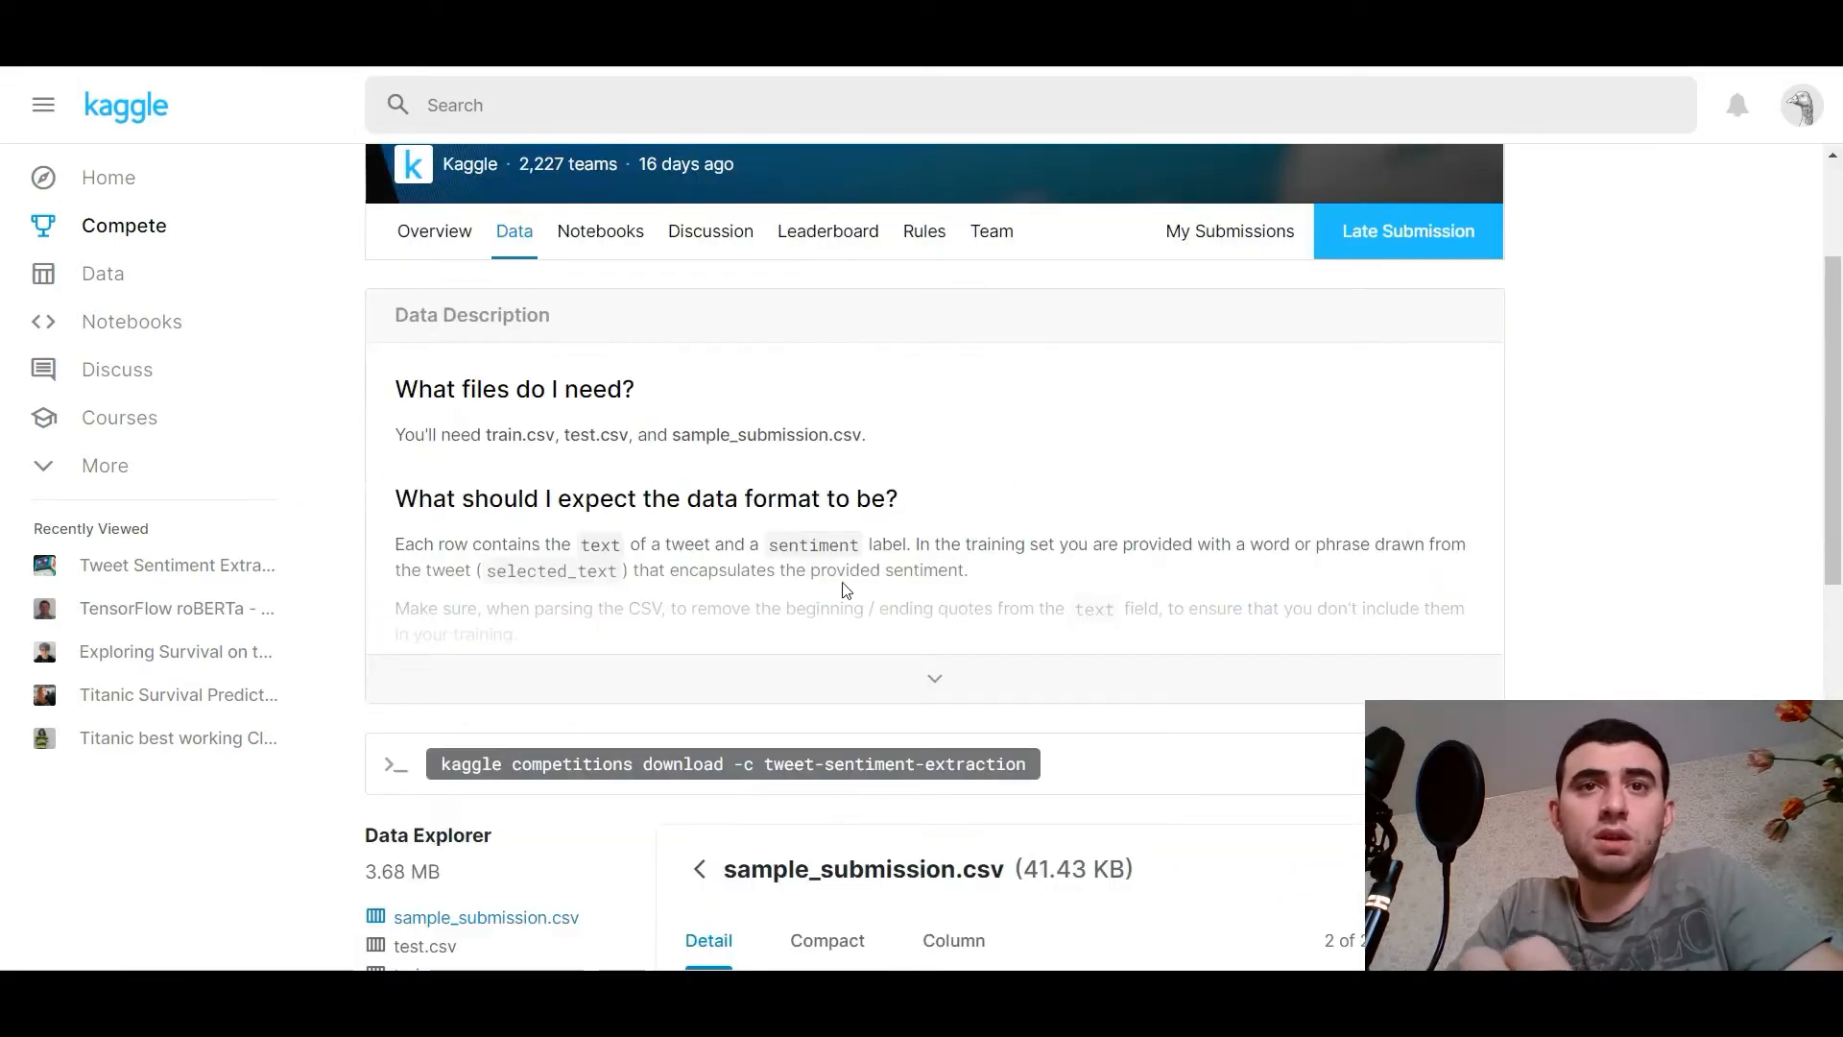
pyautogui.click(926, 679)
pyautogui.scroll(-1, 691, 691)
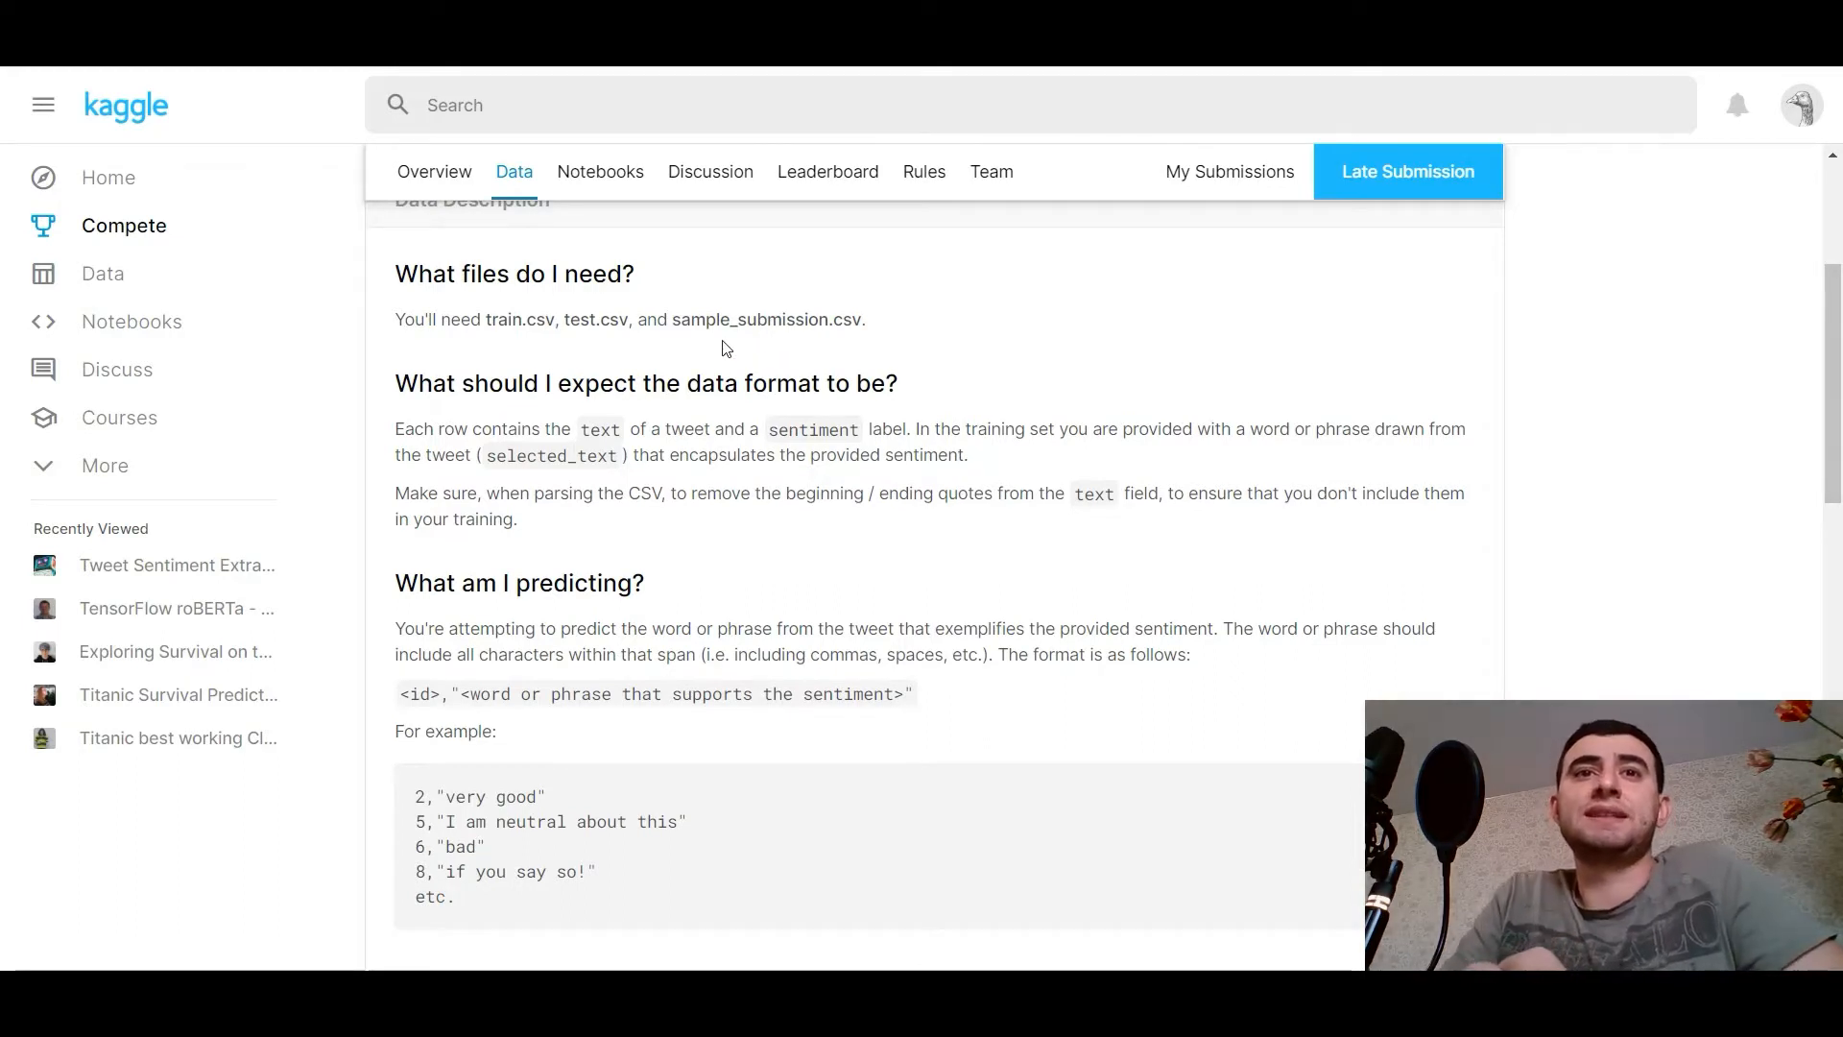
pyautogui.scroll(-1, 844, 500)
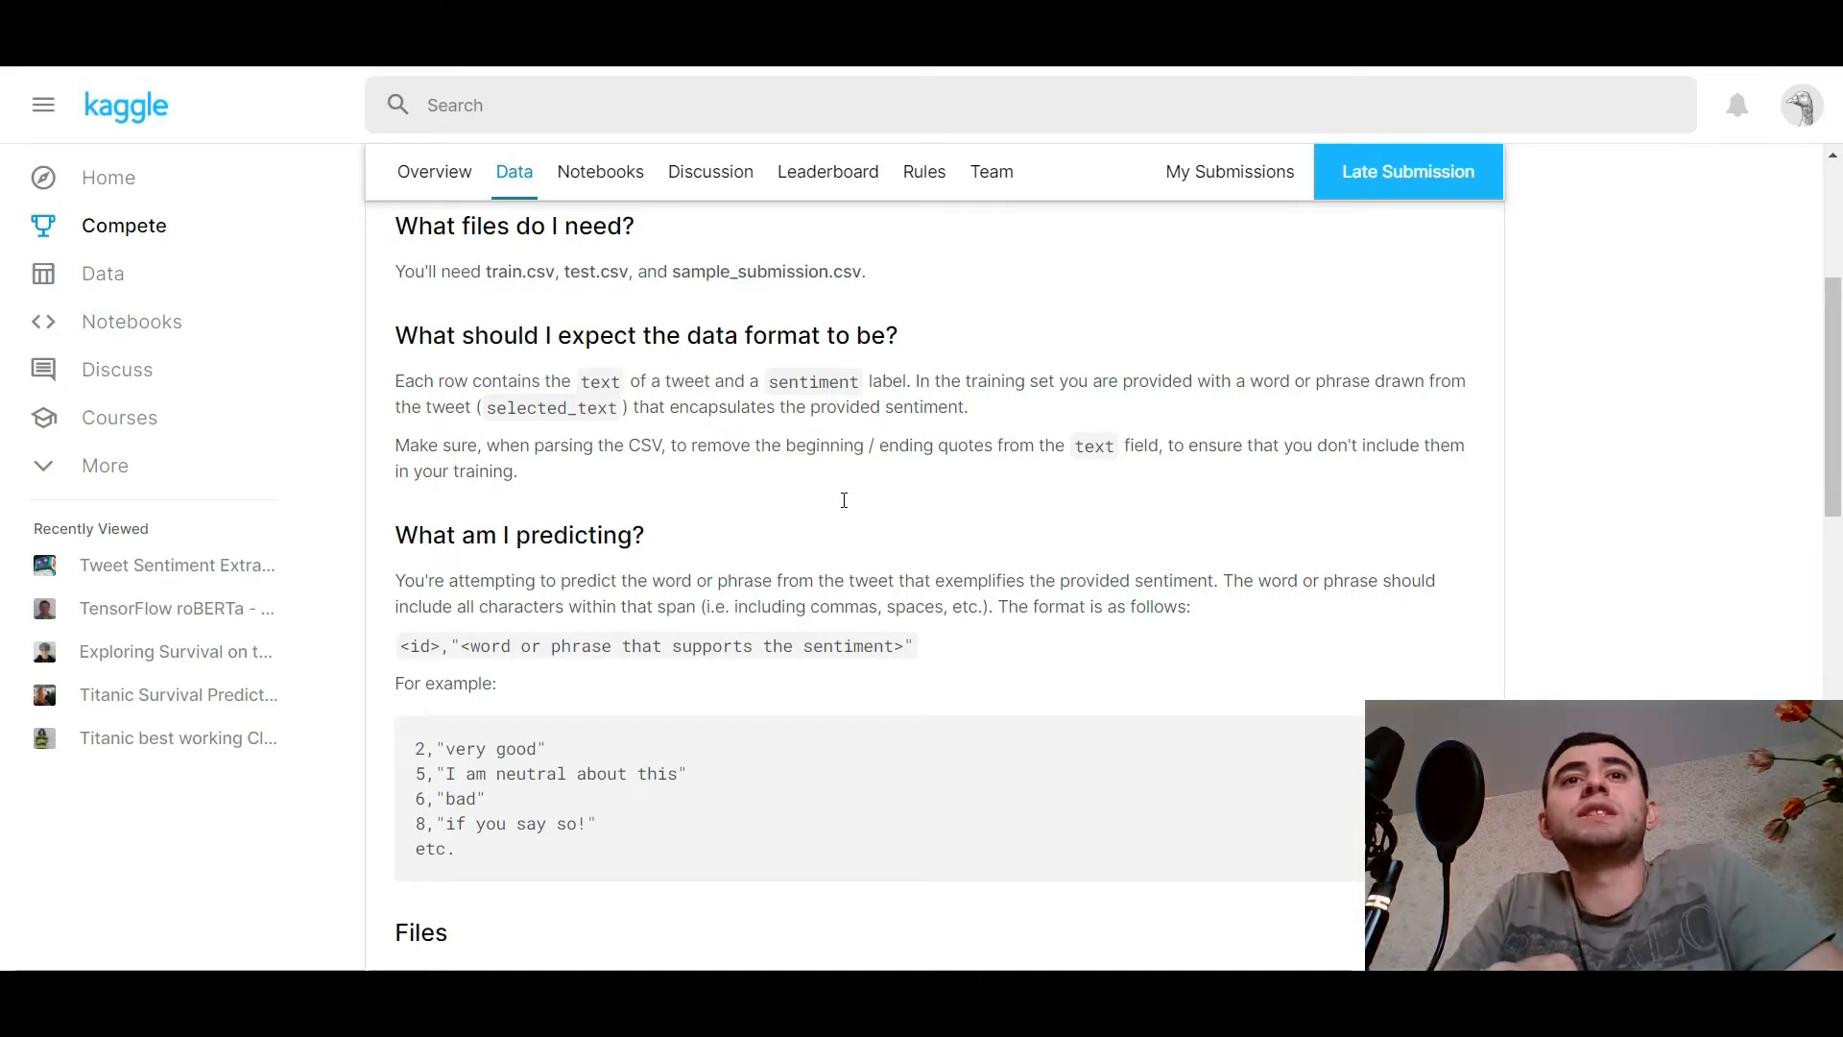
pyautogui.scroll(-1, 844, 500)
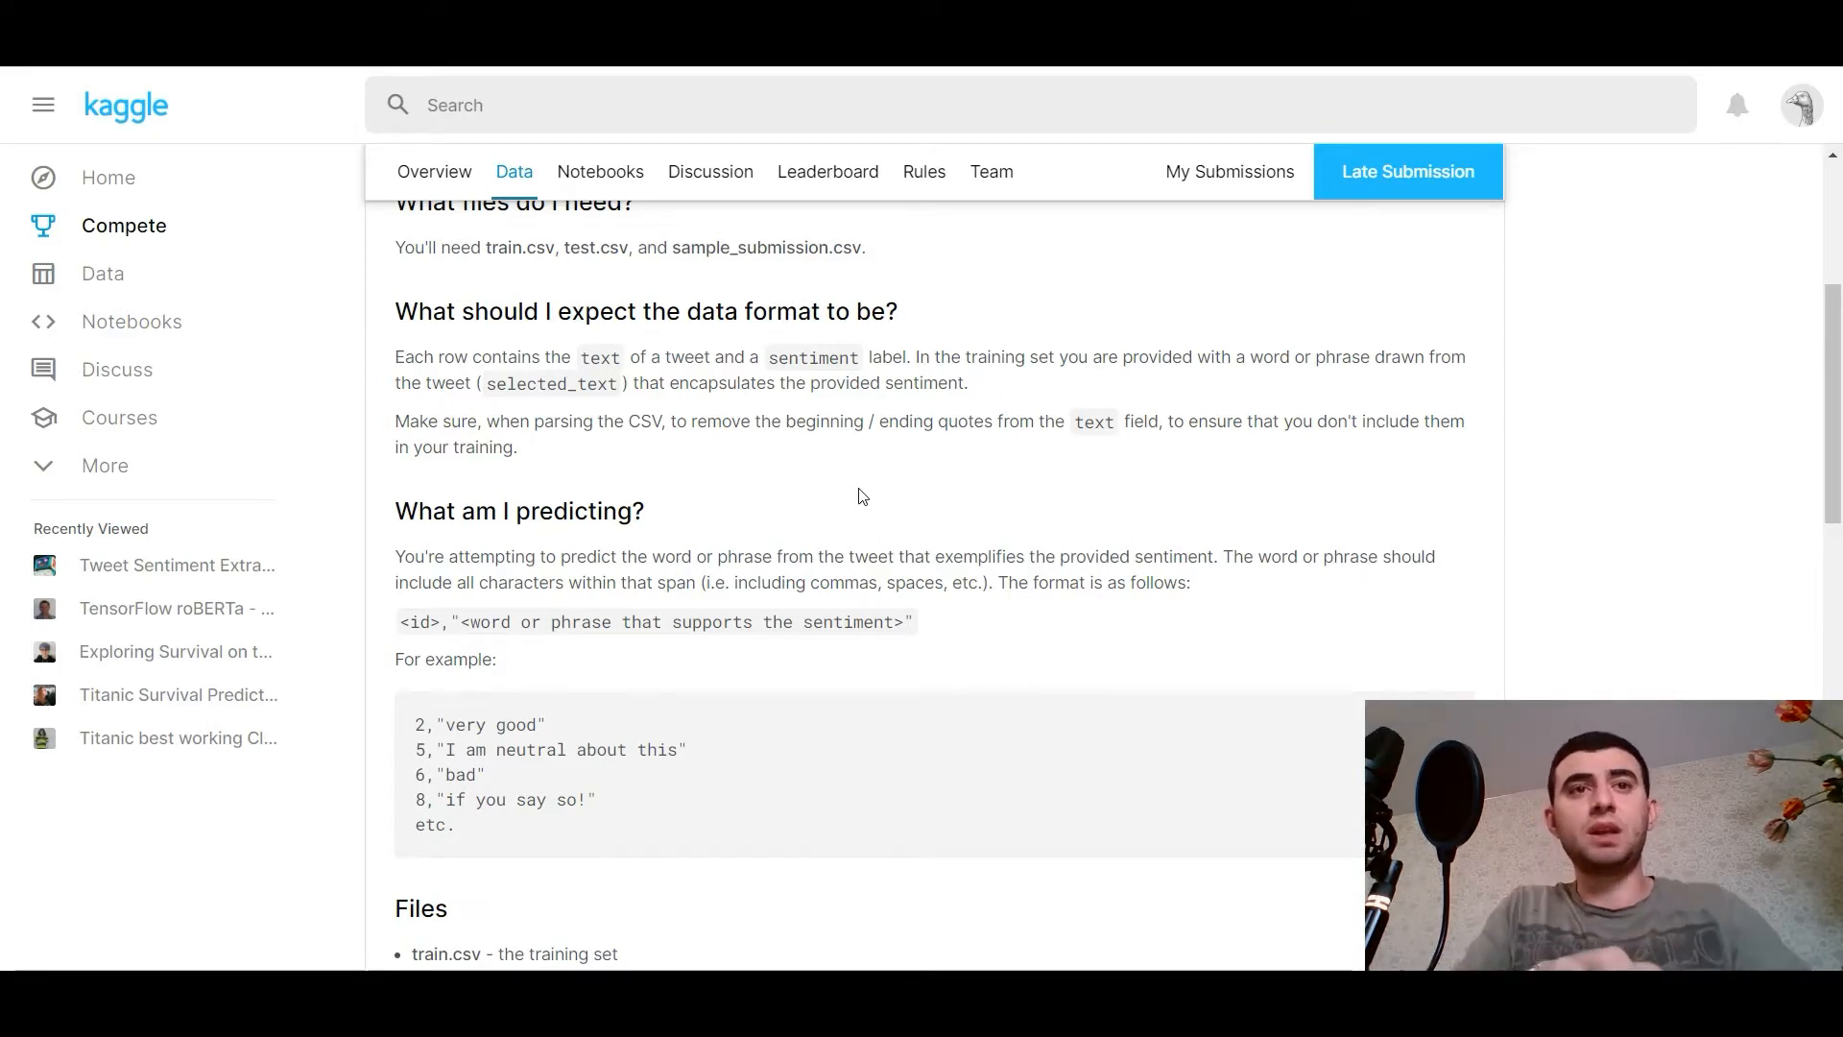
pyautogui.scroll(-3, 860, 496)
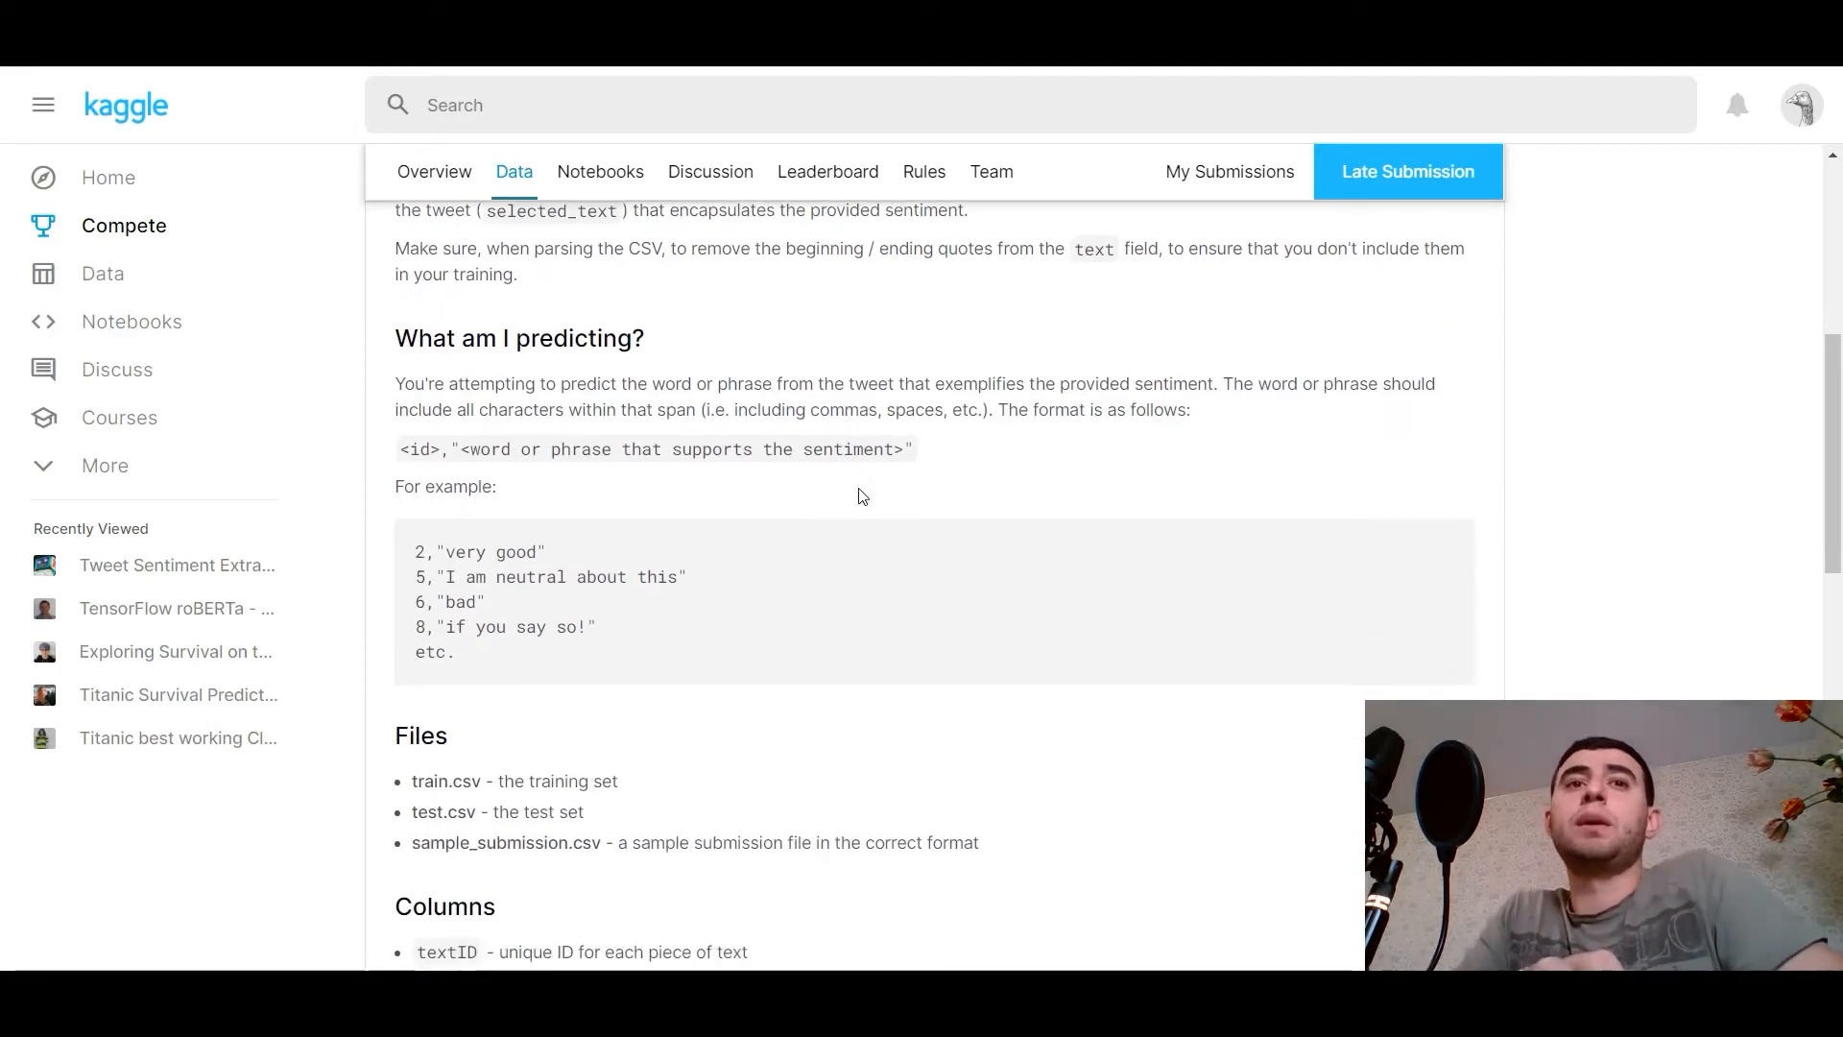
pyautogui.scroll(-1, 859, 496)
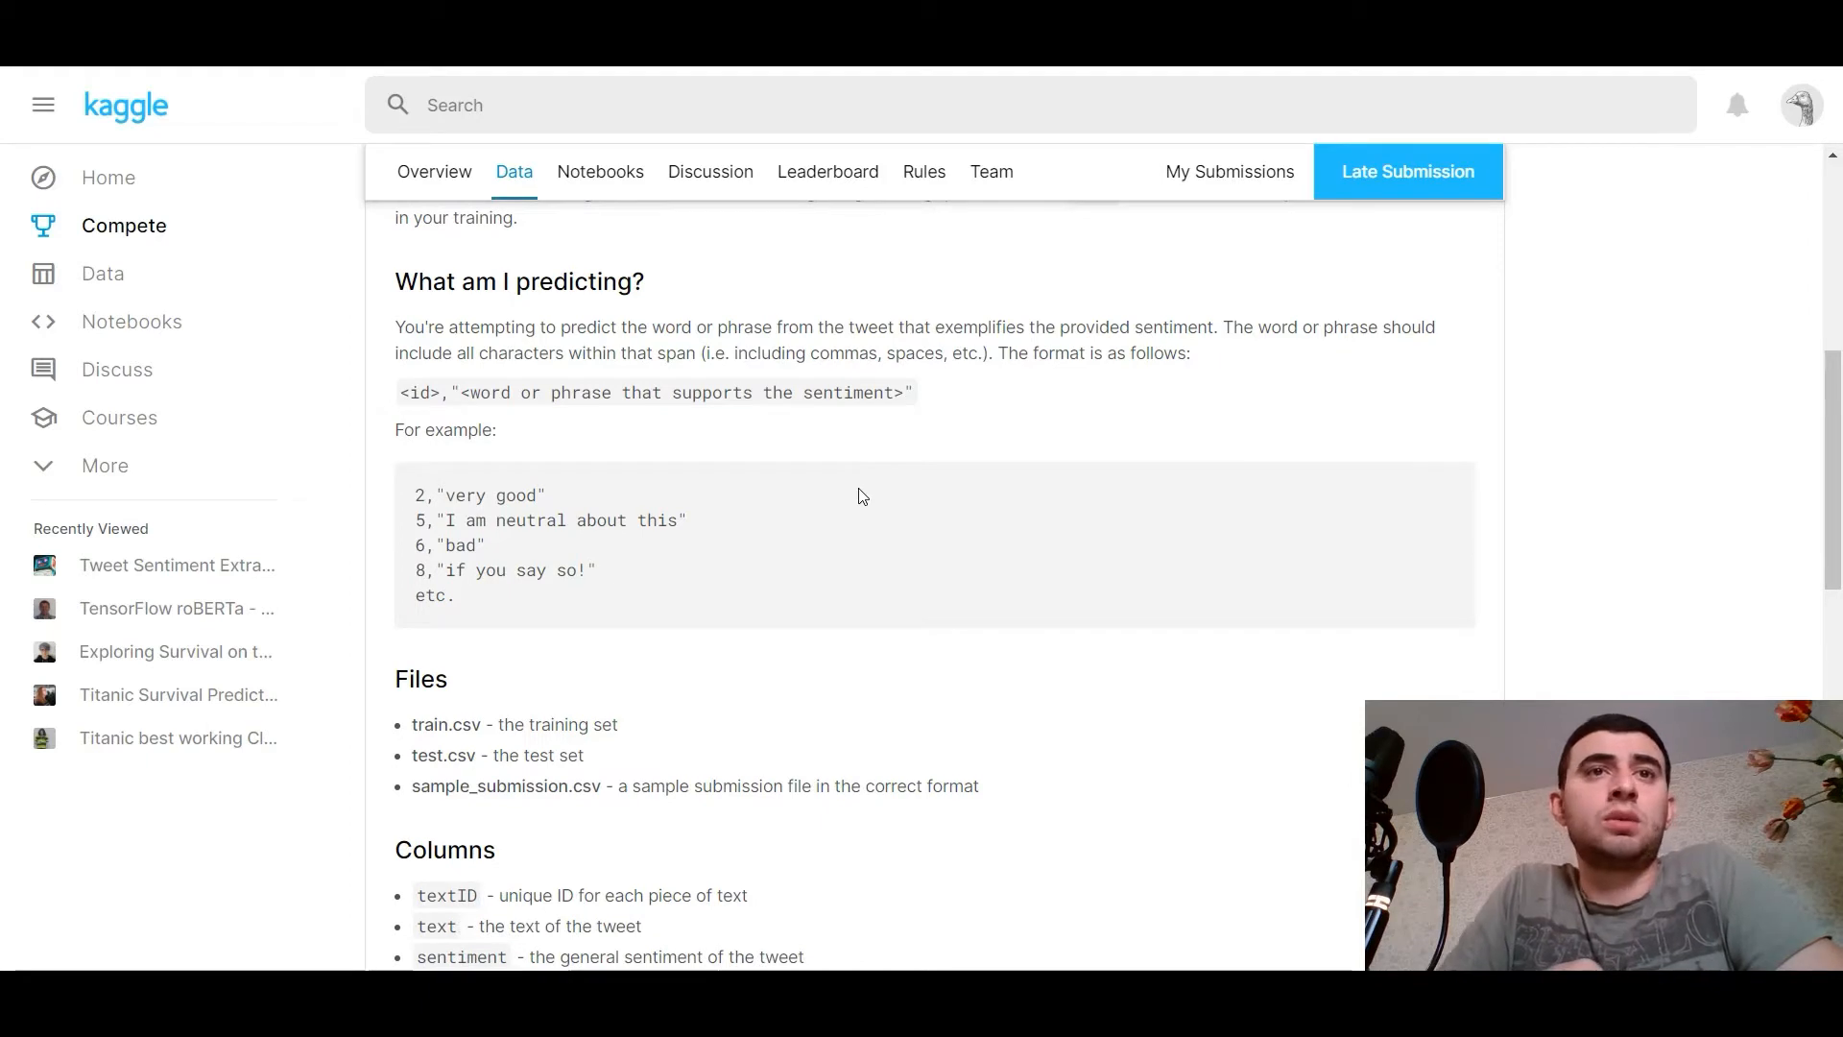
pyautogui.scroll(-1, 859, 496)
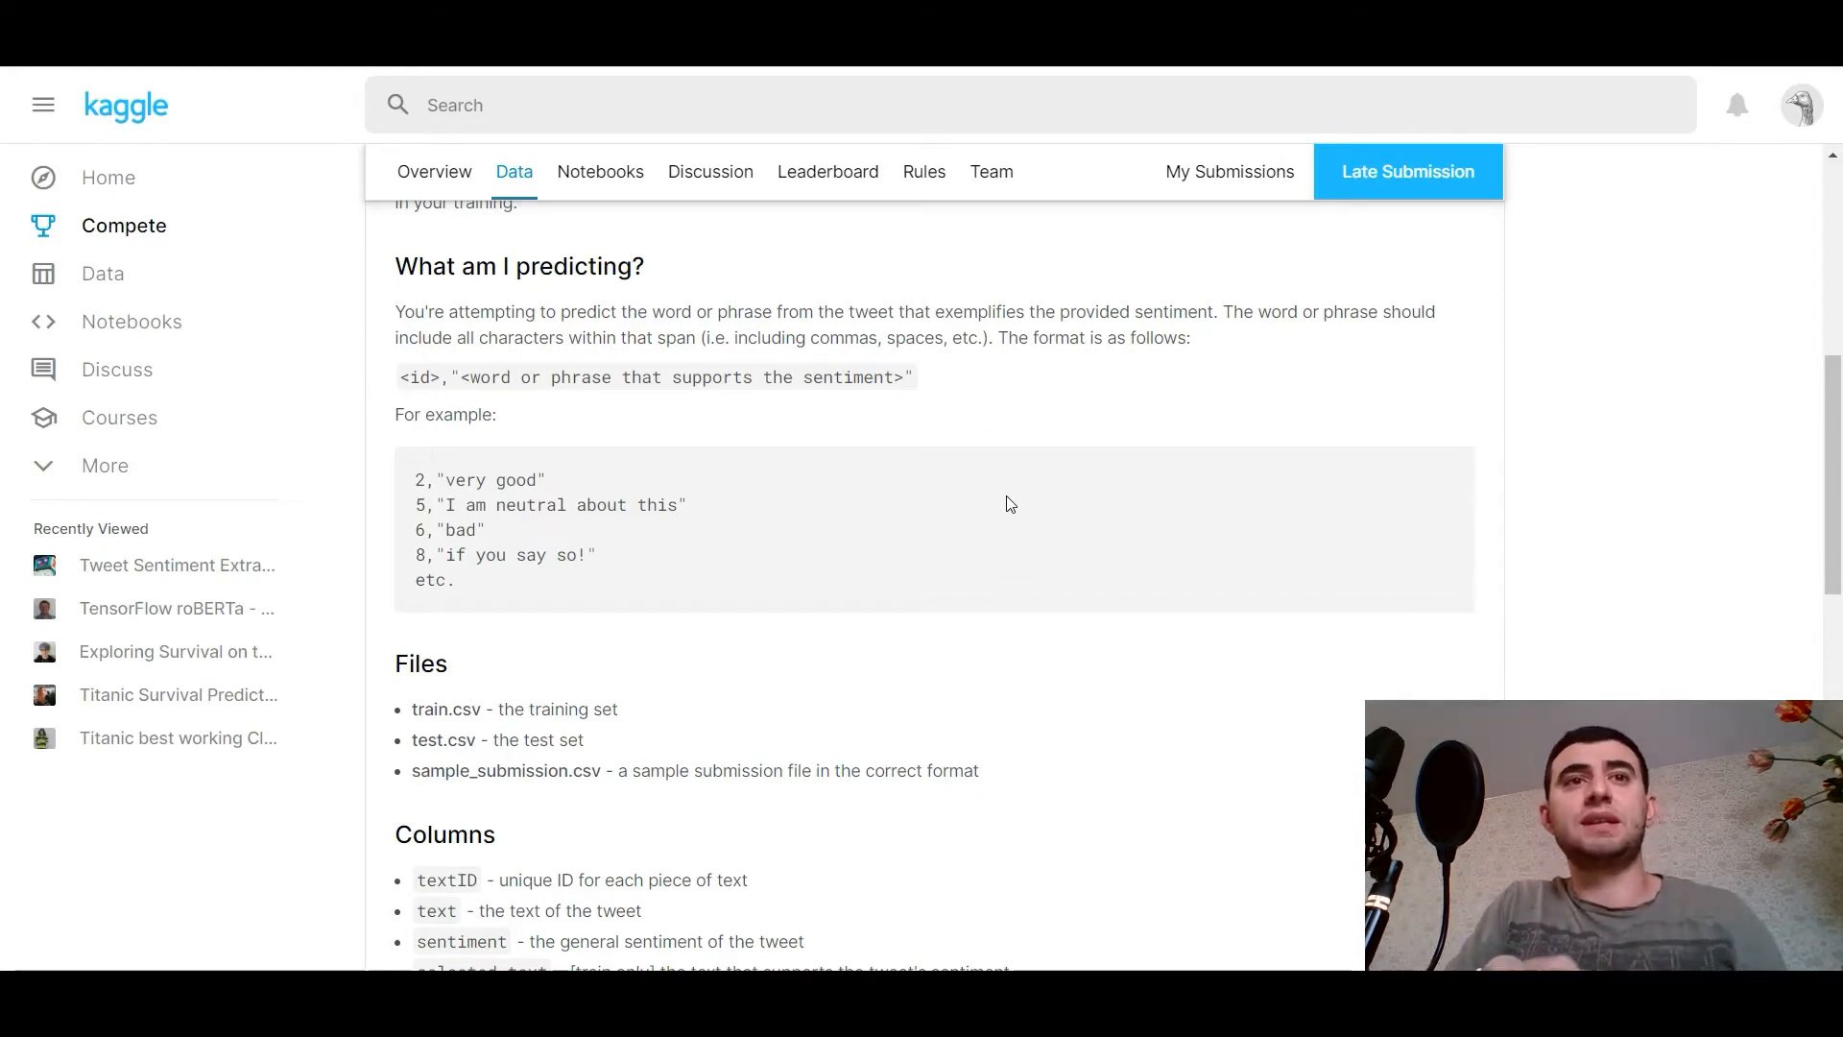
pyautogui.scroll(-1, 1022, 517)
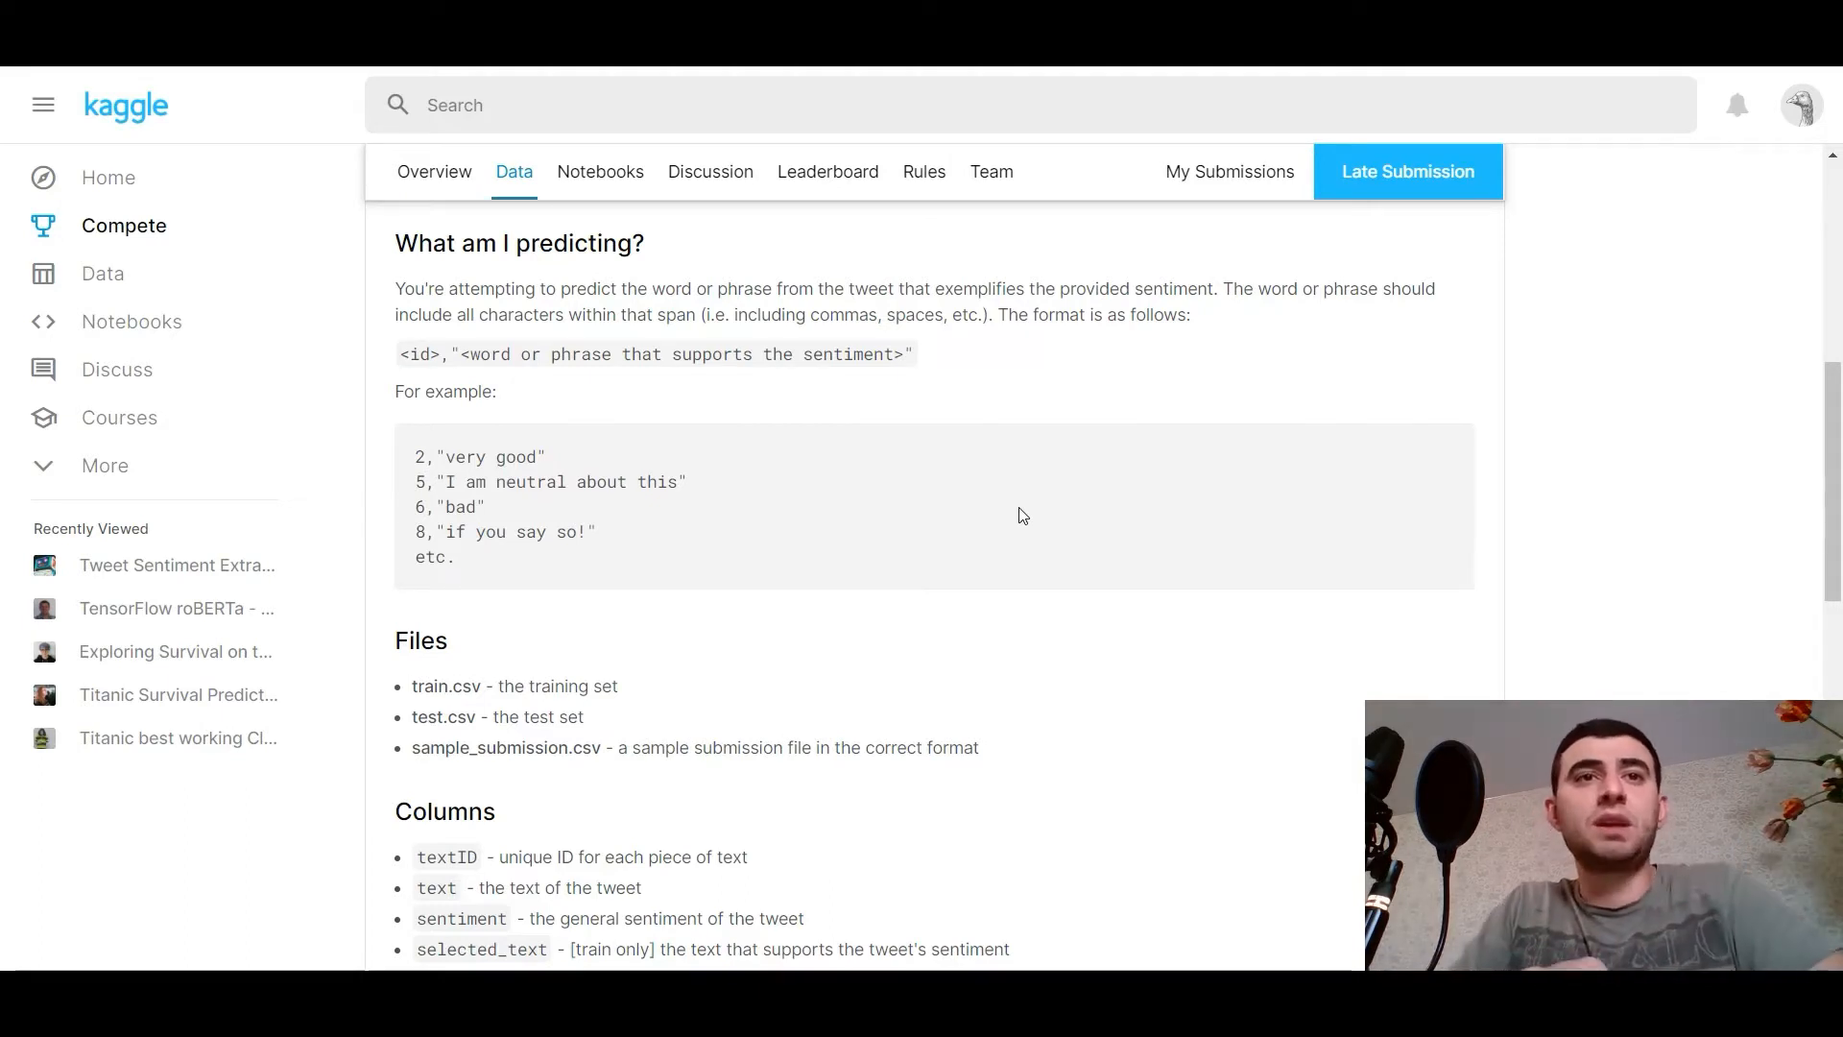
pyautogui.scroll(-1, 1020, 515)
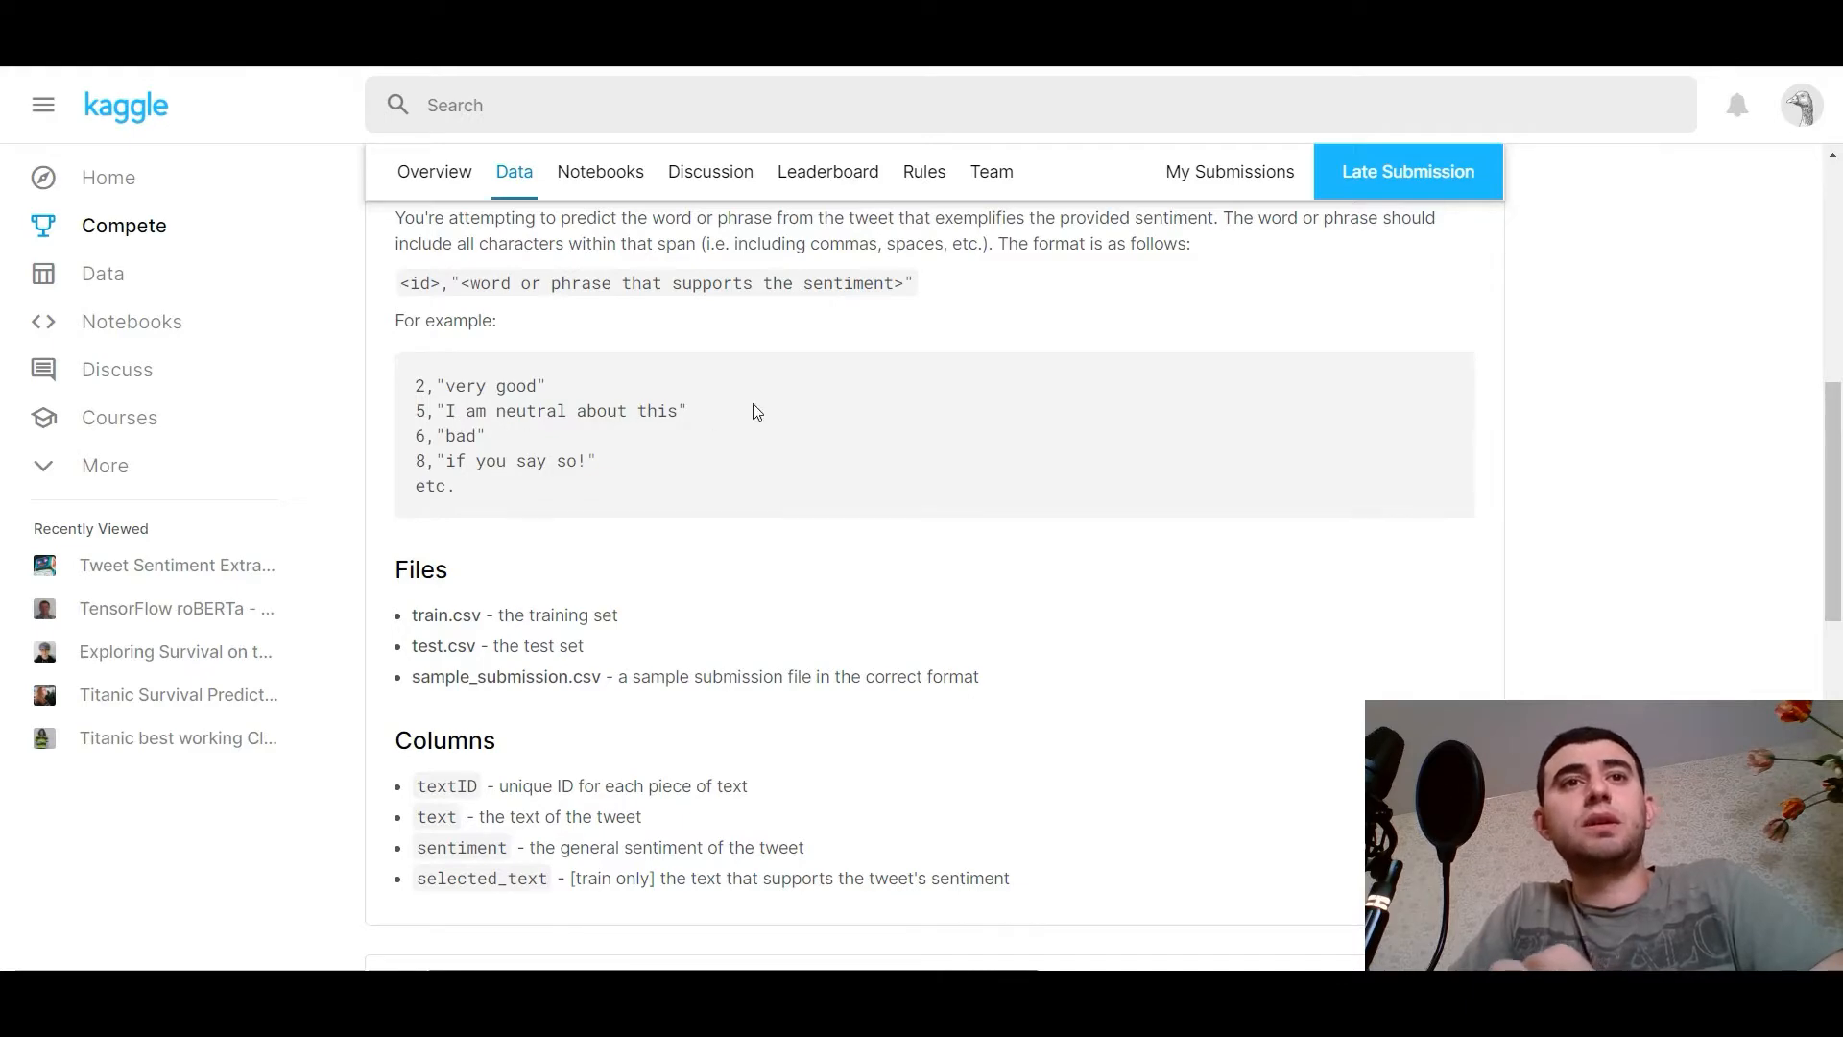
pyautogui.scroll(-2, 619, 493)
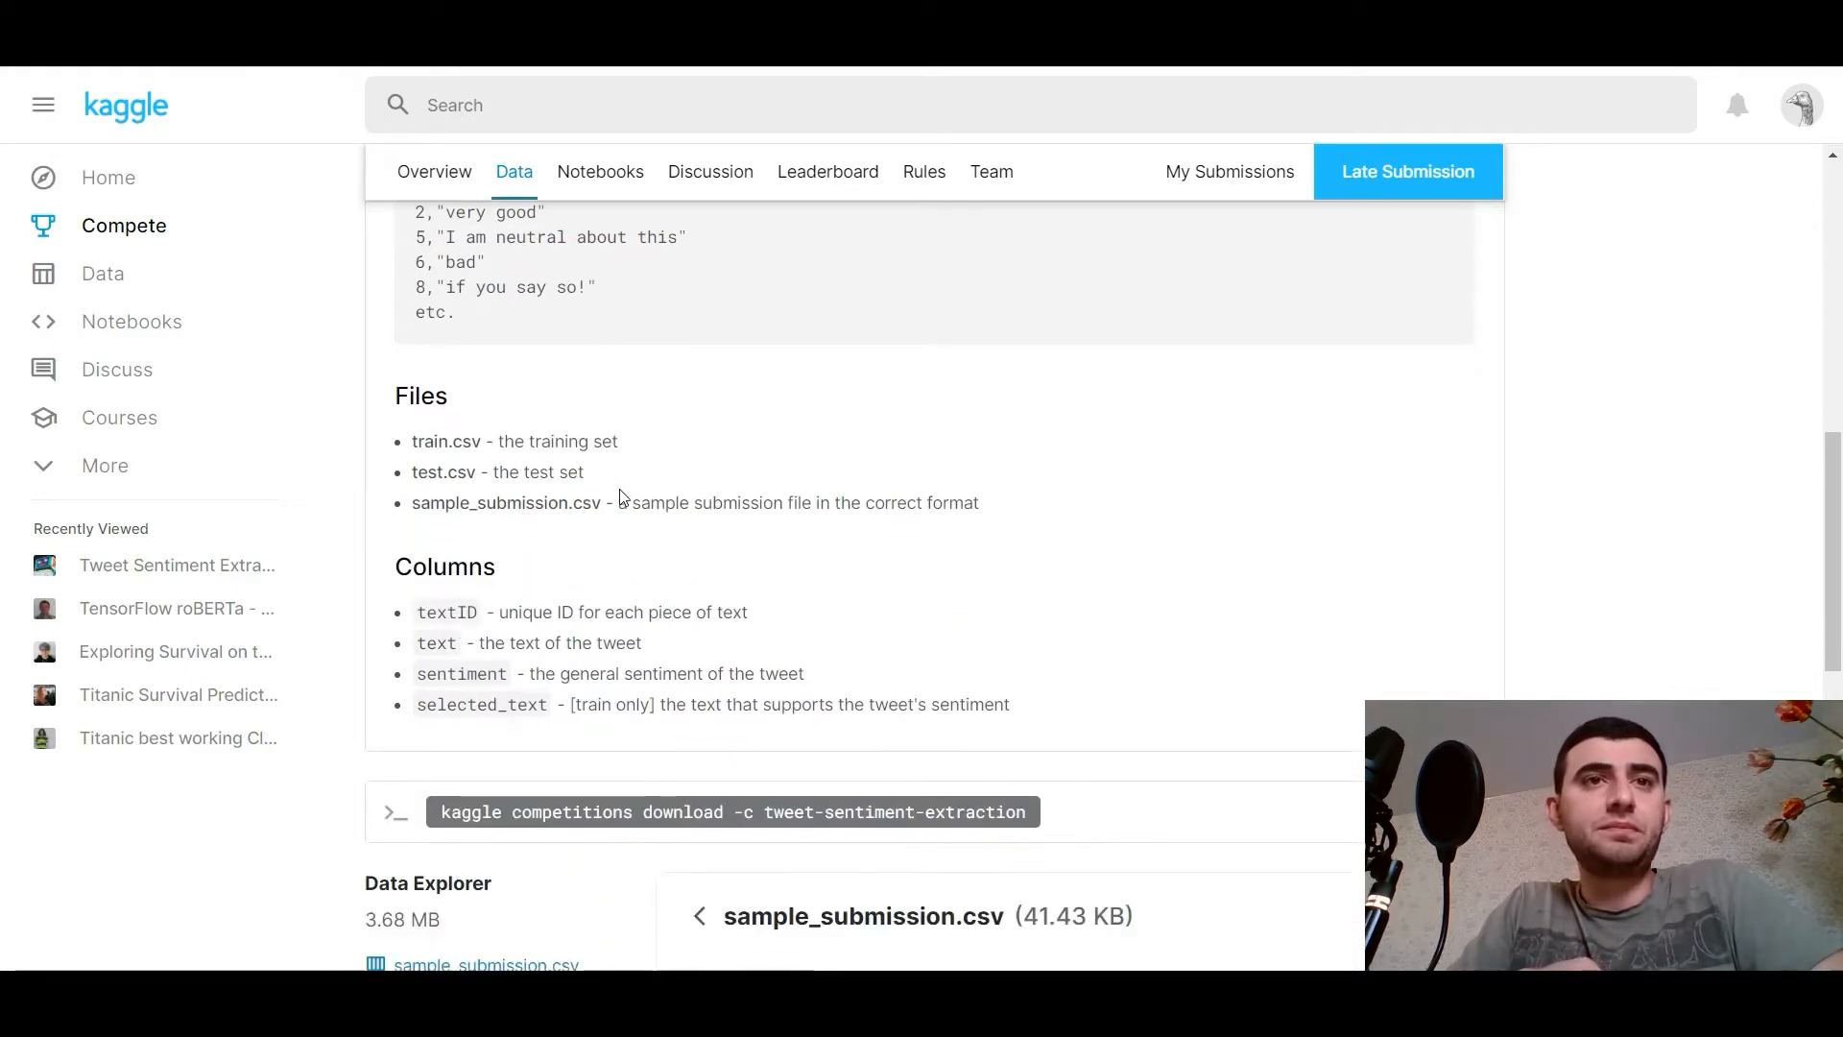
pyautogui.scroll(-4, 619, 498)
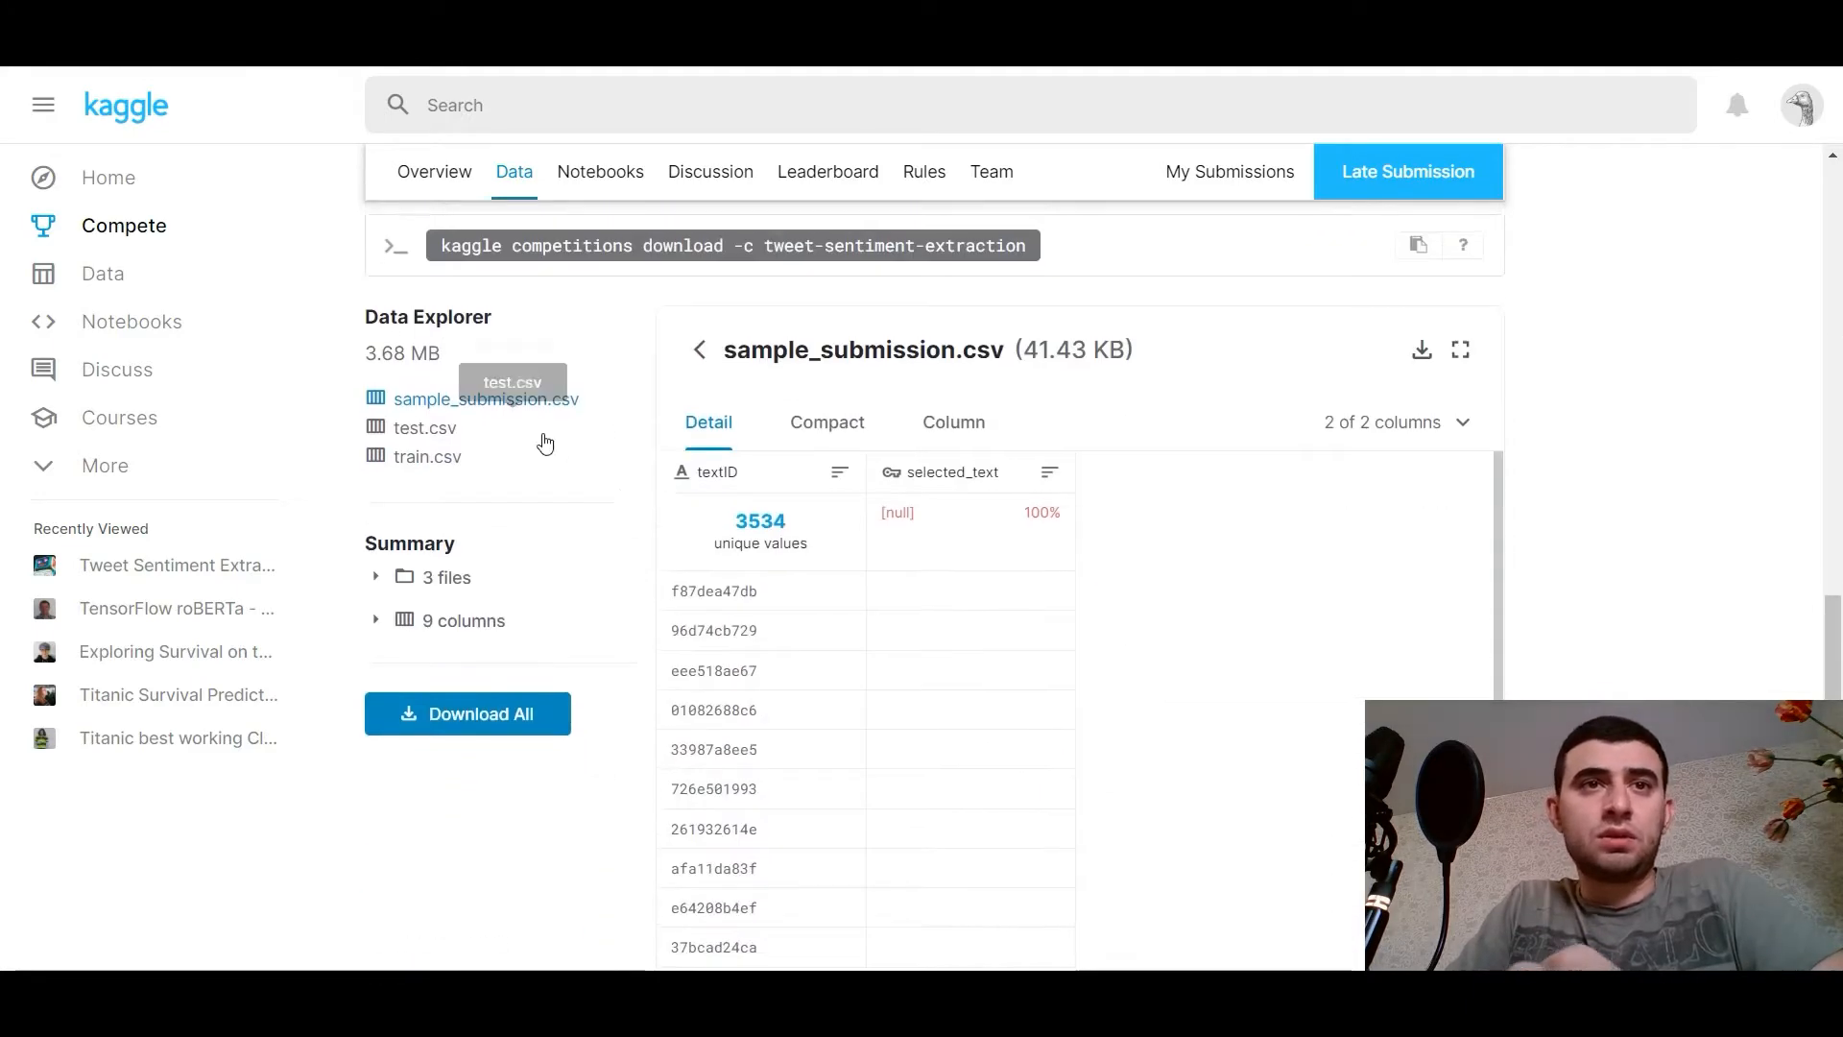
# Preview train.csv in the Data Explorer to see its textID, text, selected_text and sentiment columns
pyautogui.click(439, 457)
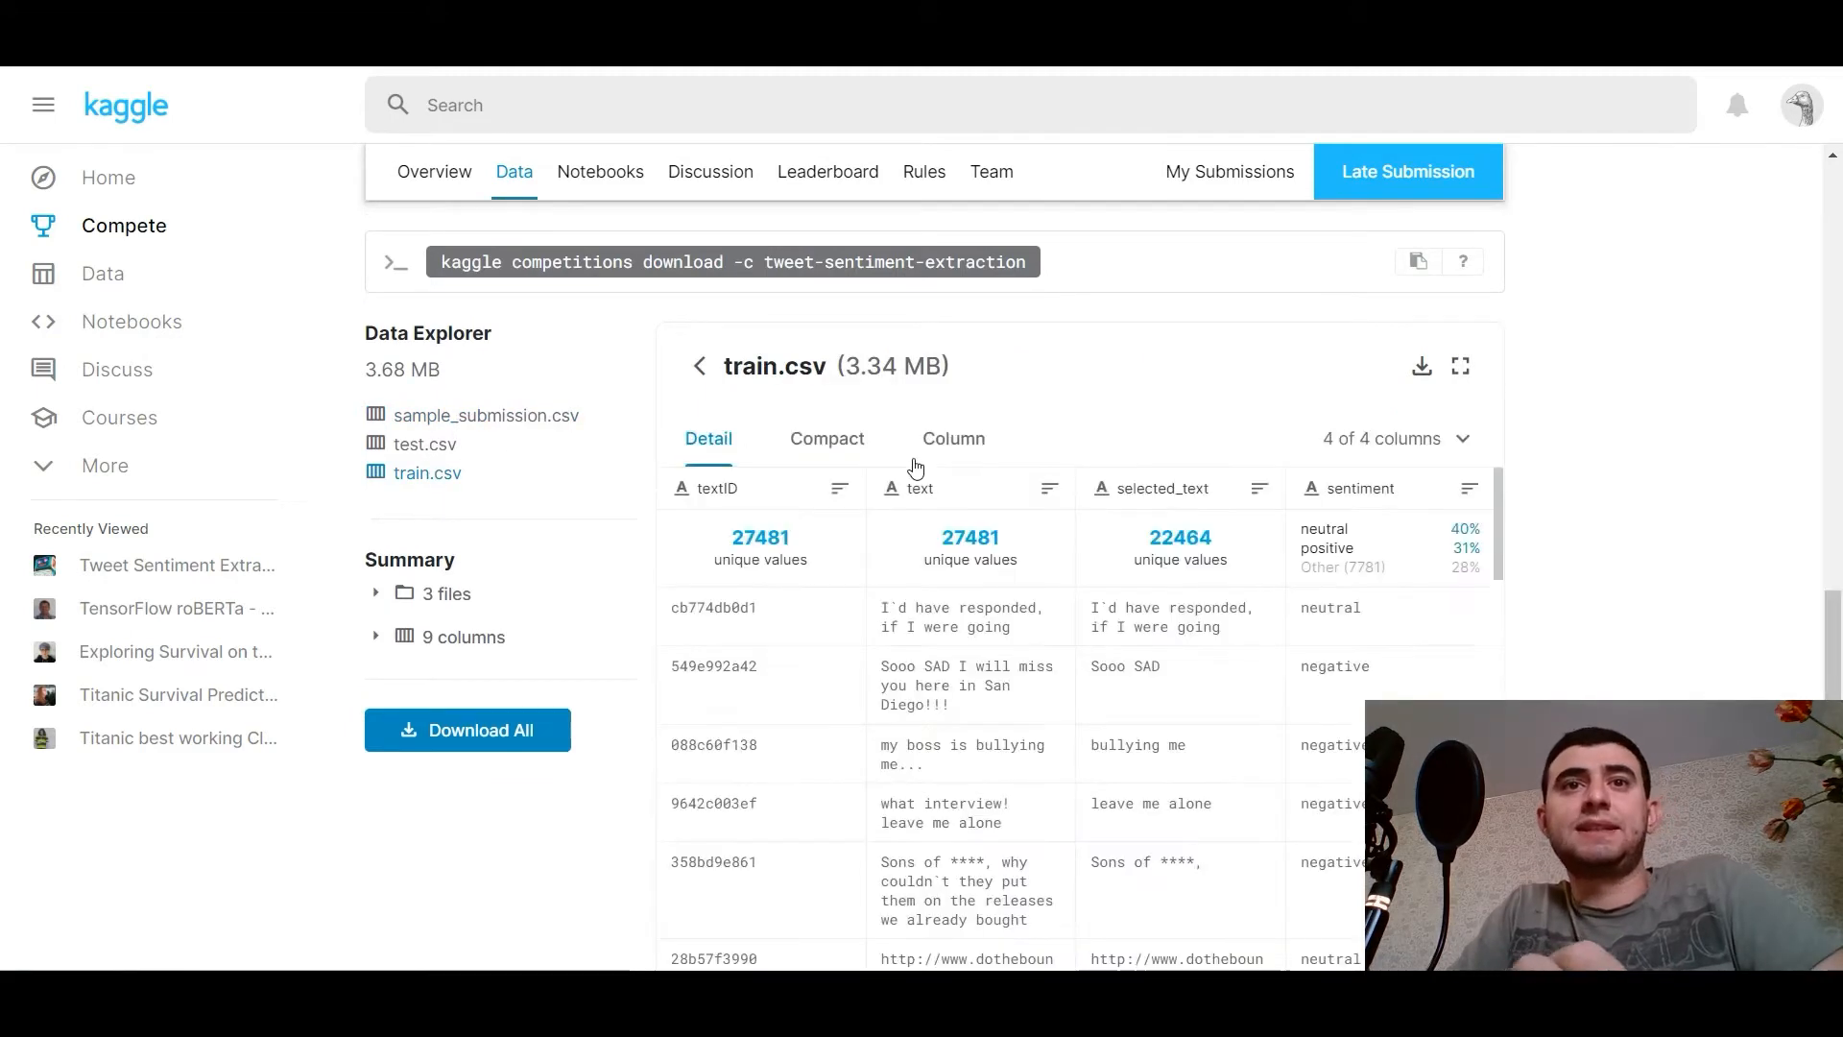
pyautogui.scroll(-1, 1105, 420)
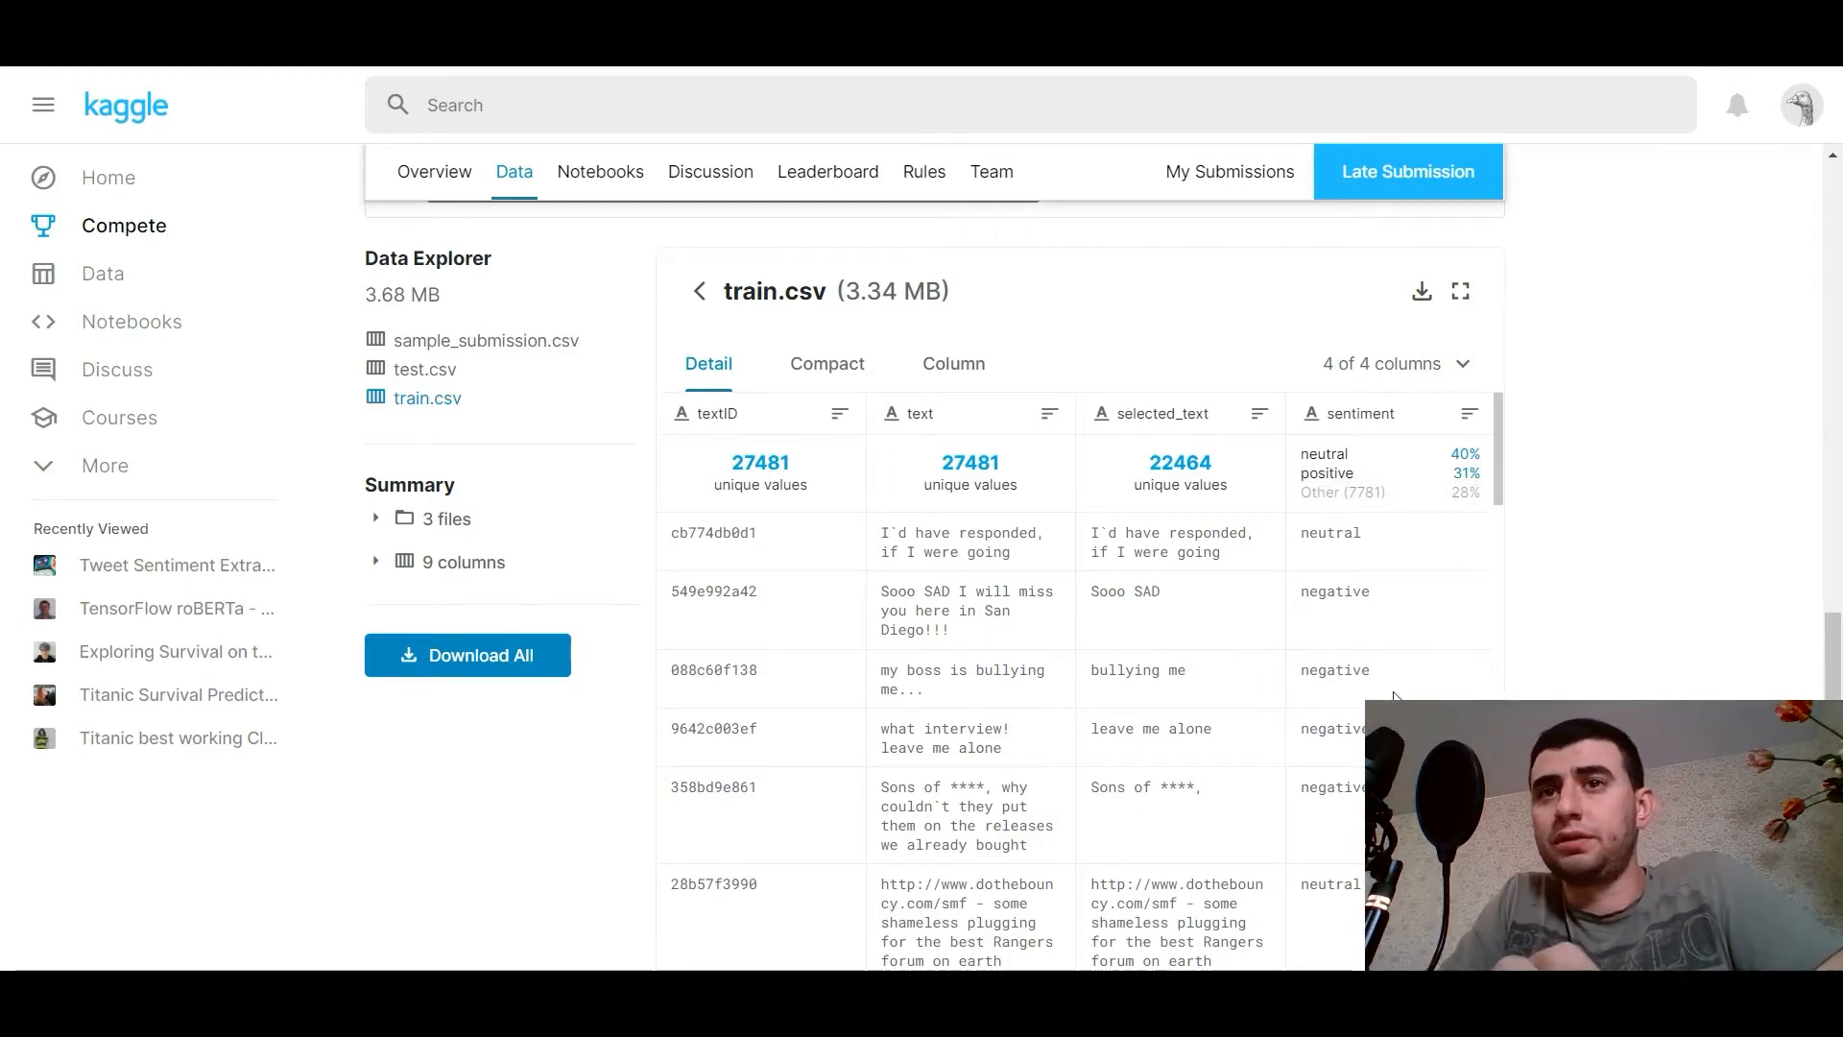
pyautogui.scroll(-3, 1393, 697)
pyautogui.scroll(-1, 1393, 698)
pyautogui.scroll(-3, 1393, 697)
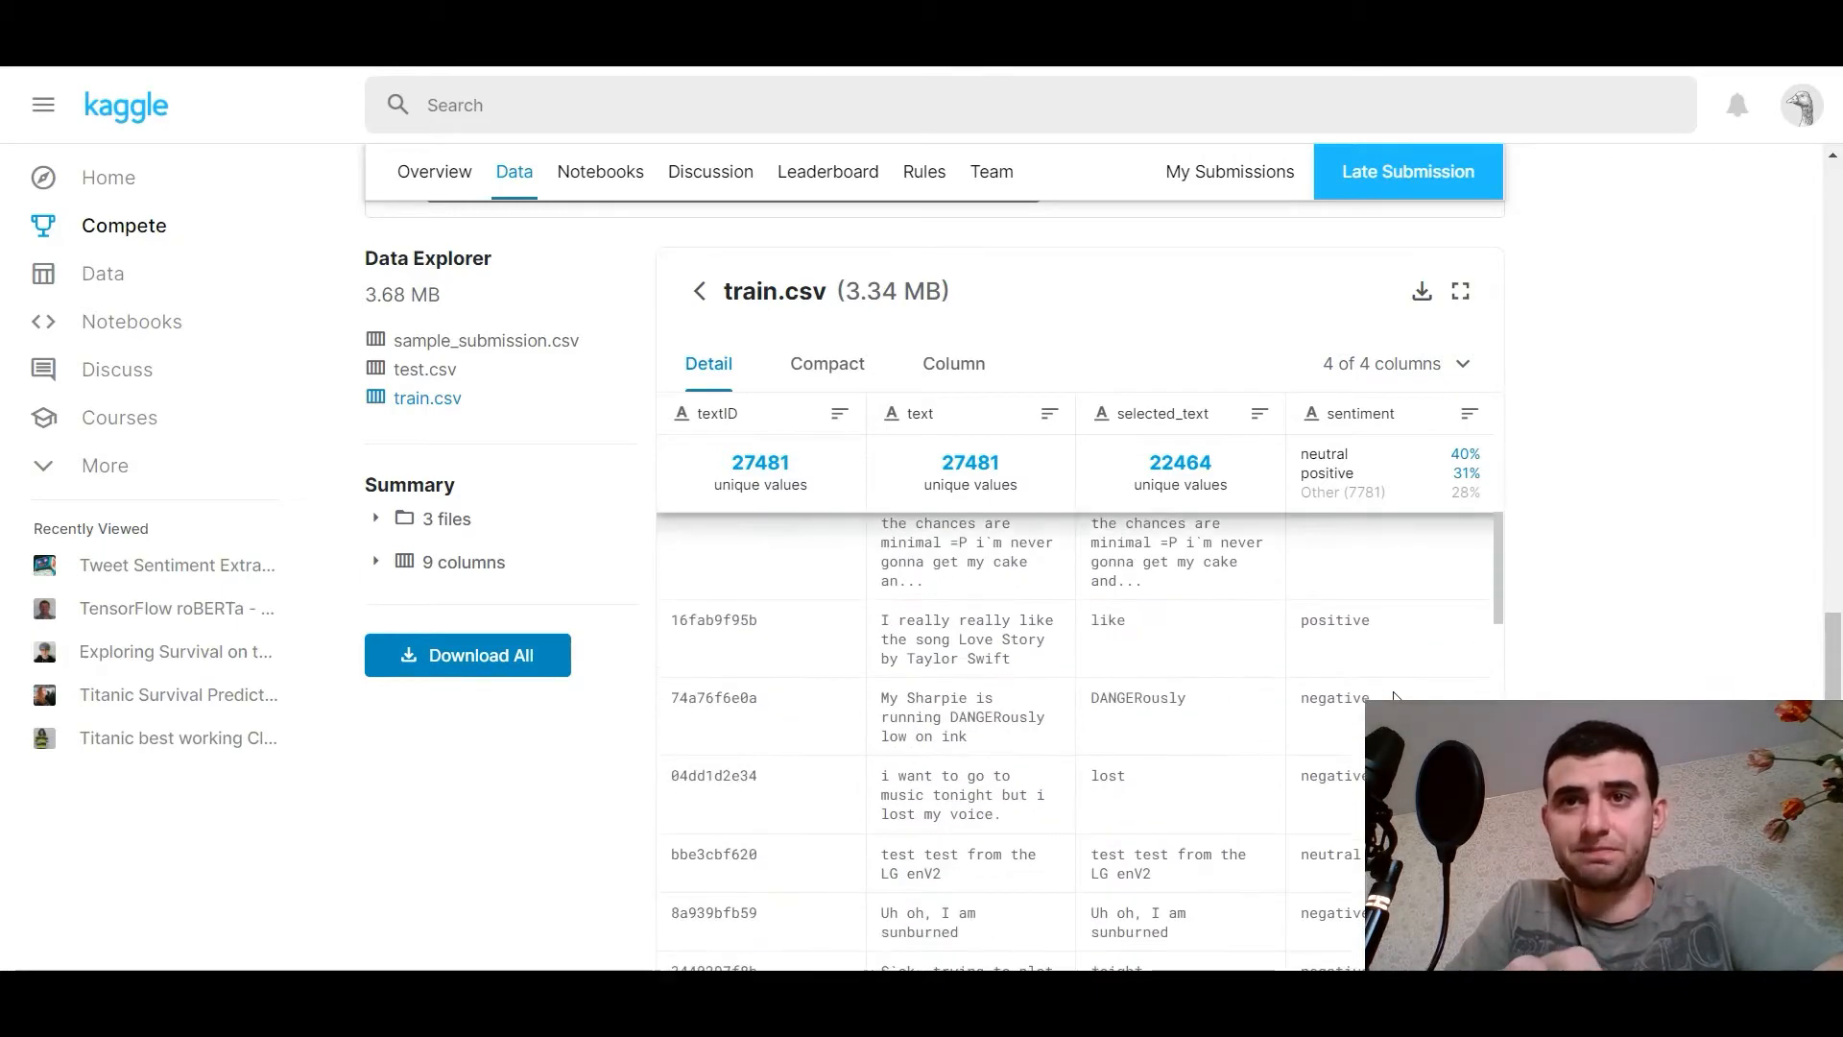
pyautogui.scroll(5, 1394, 697)
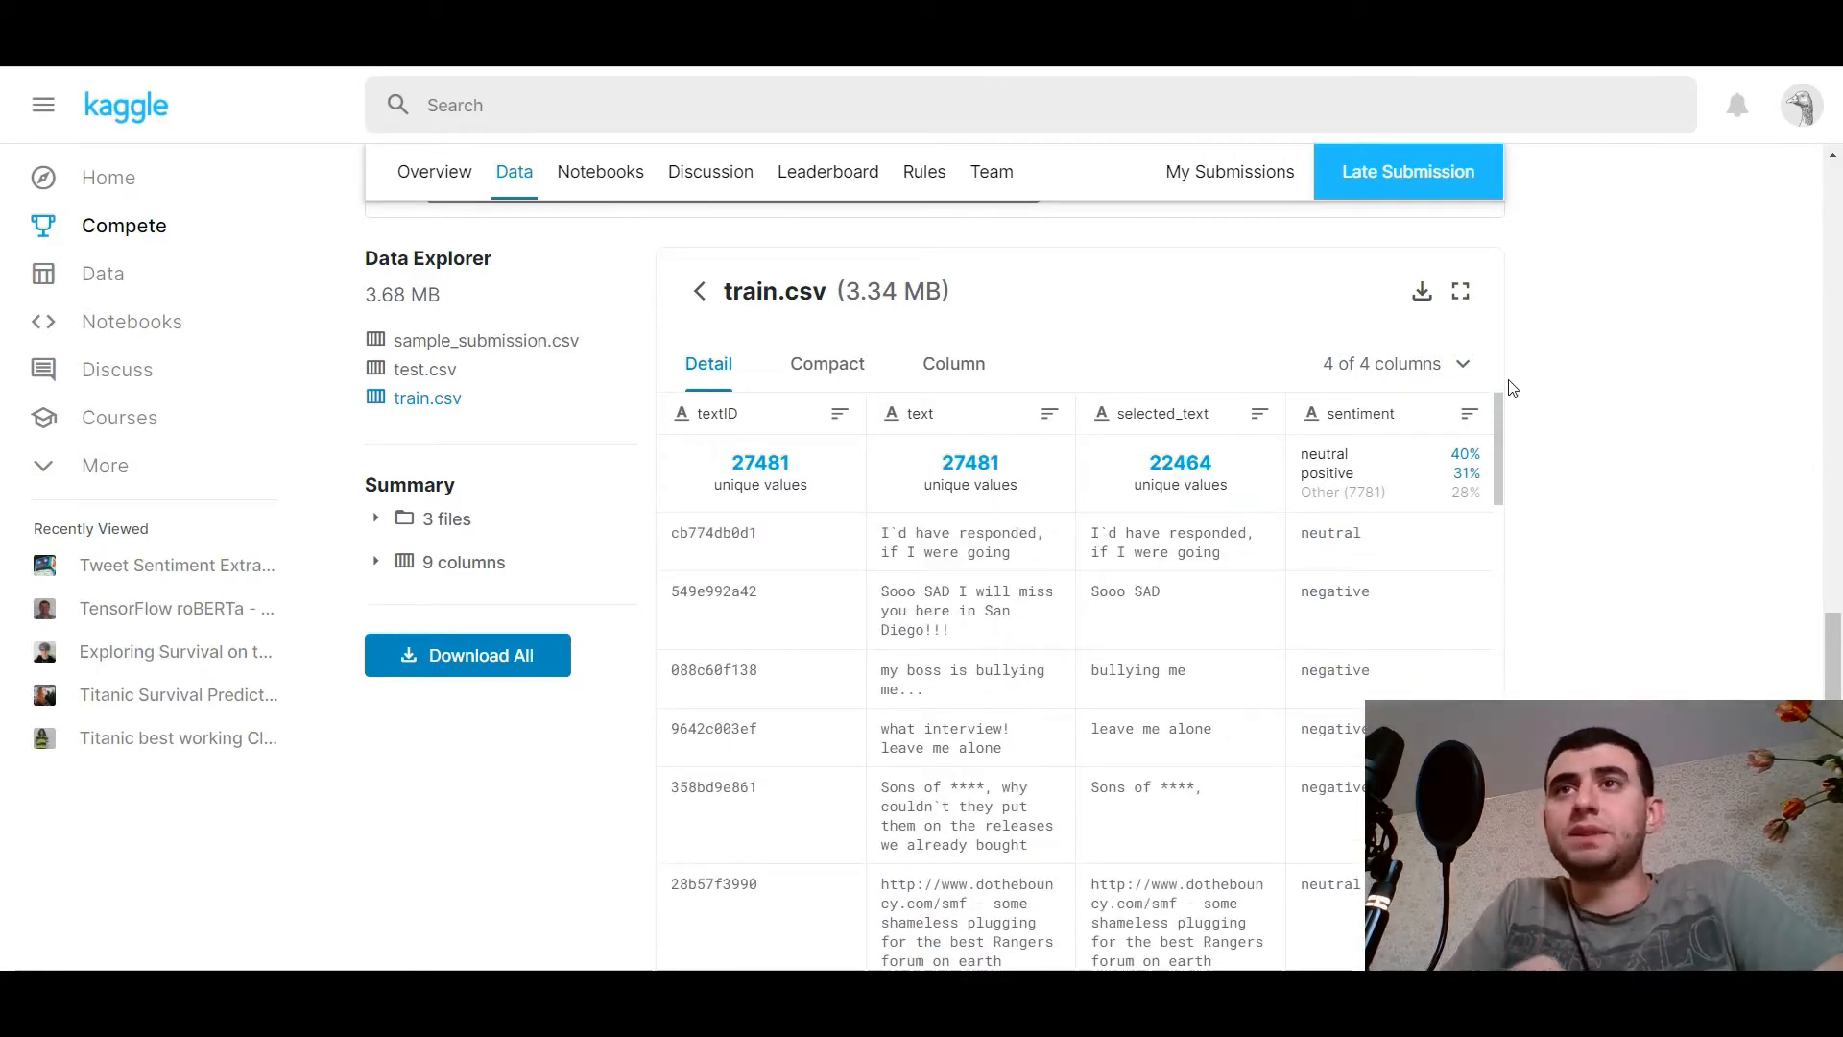
pyautogui.scroll(2, 1222, 362)
pyautogui.scroll(3, 1225, 363)
pyautogui.scroll(1, 1224, 364)
pyautogui.scroll(3, 1227, 368)
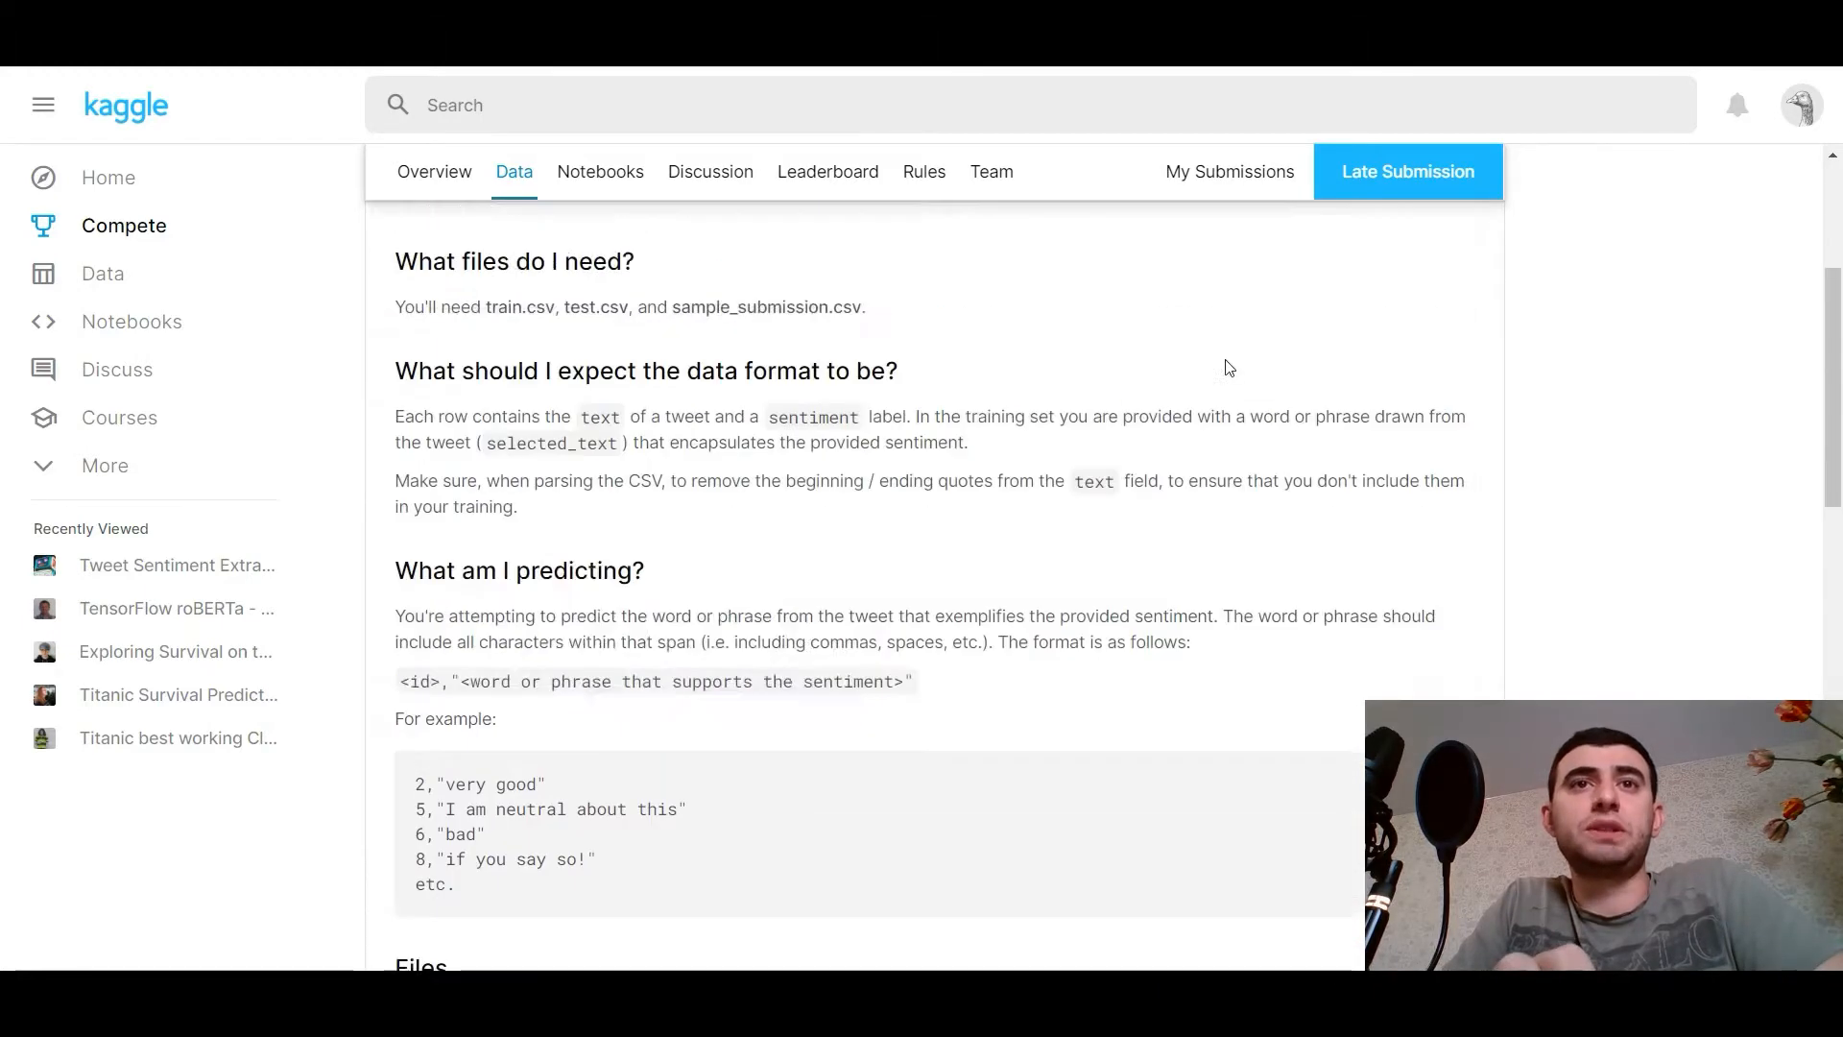
pyautogui.scroll(3, 1228, 368)
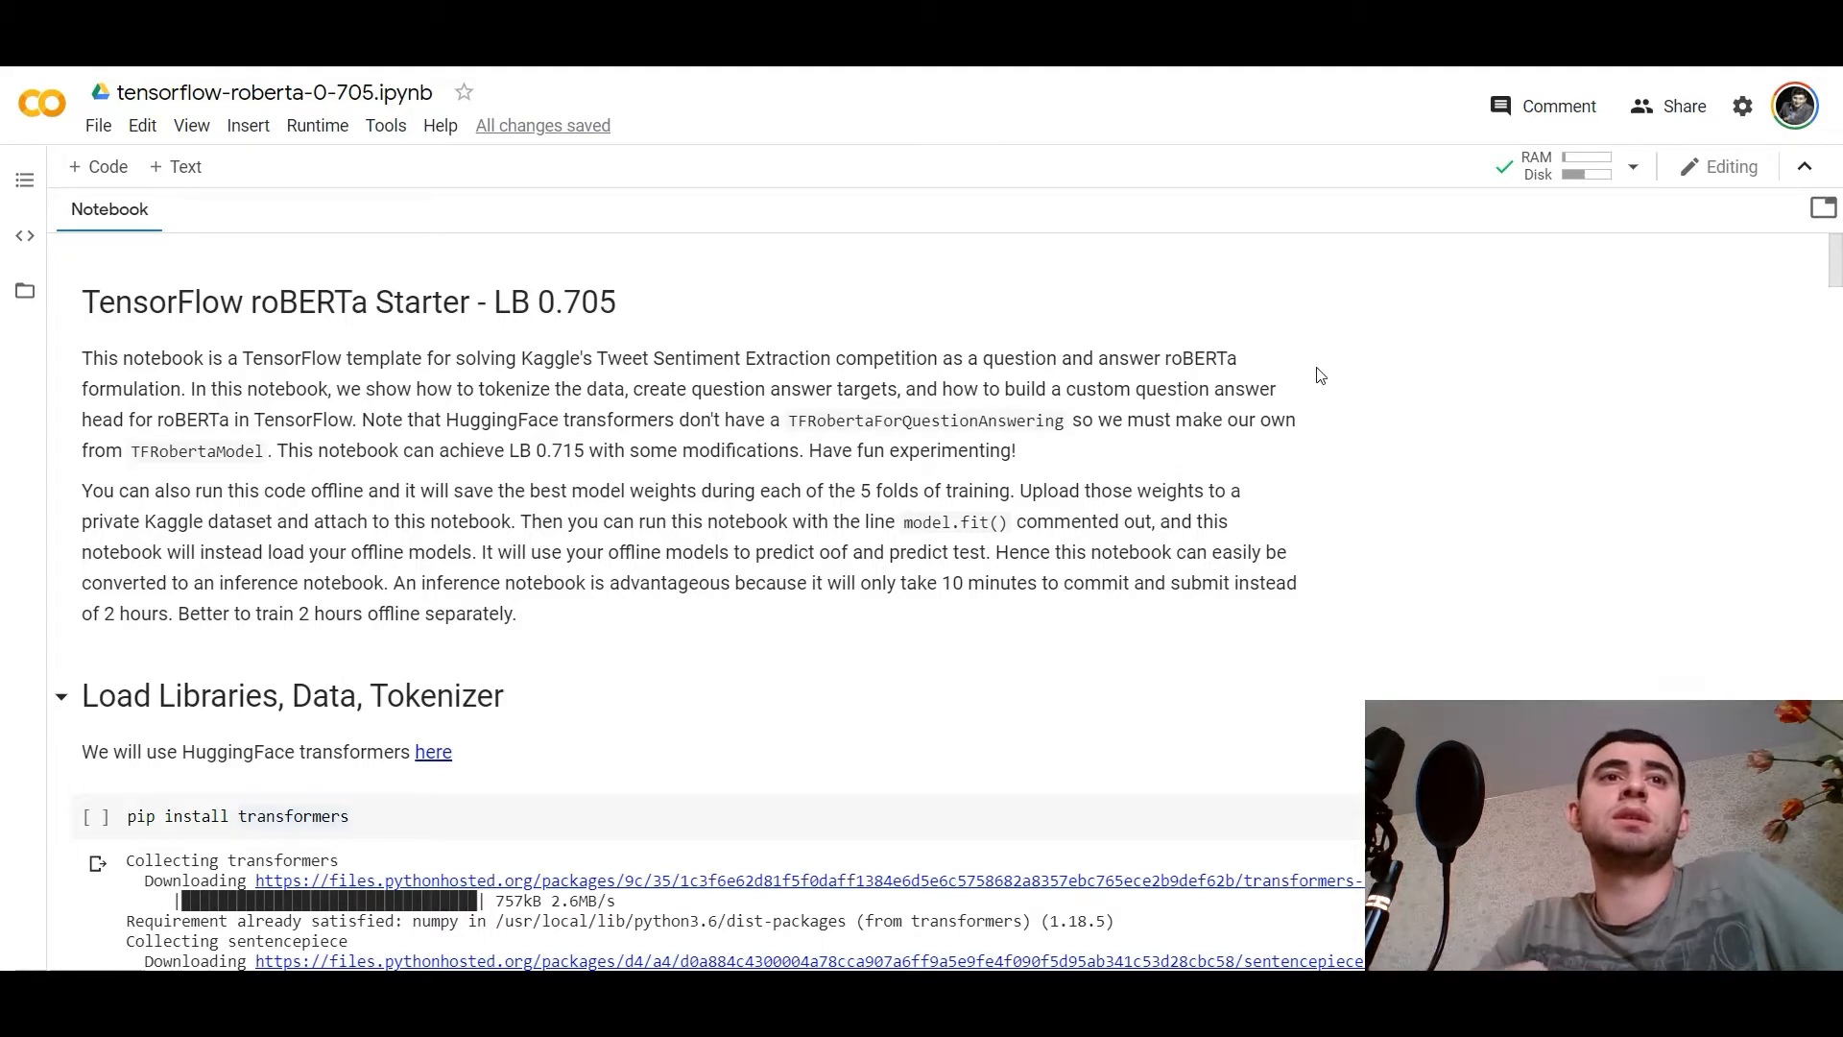
pyautogui.scroll(-1, 1317, 374)
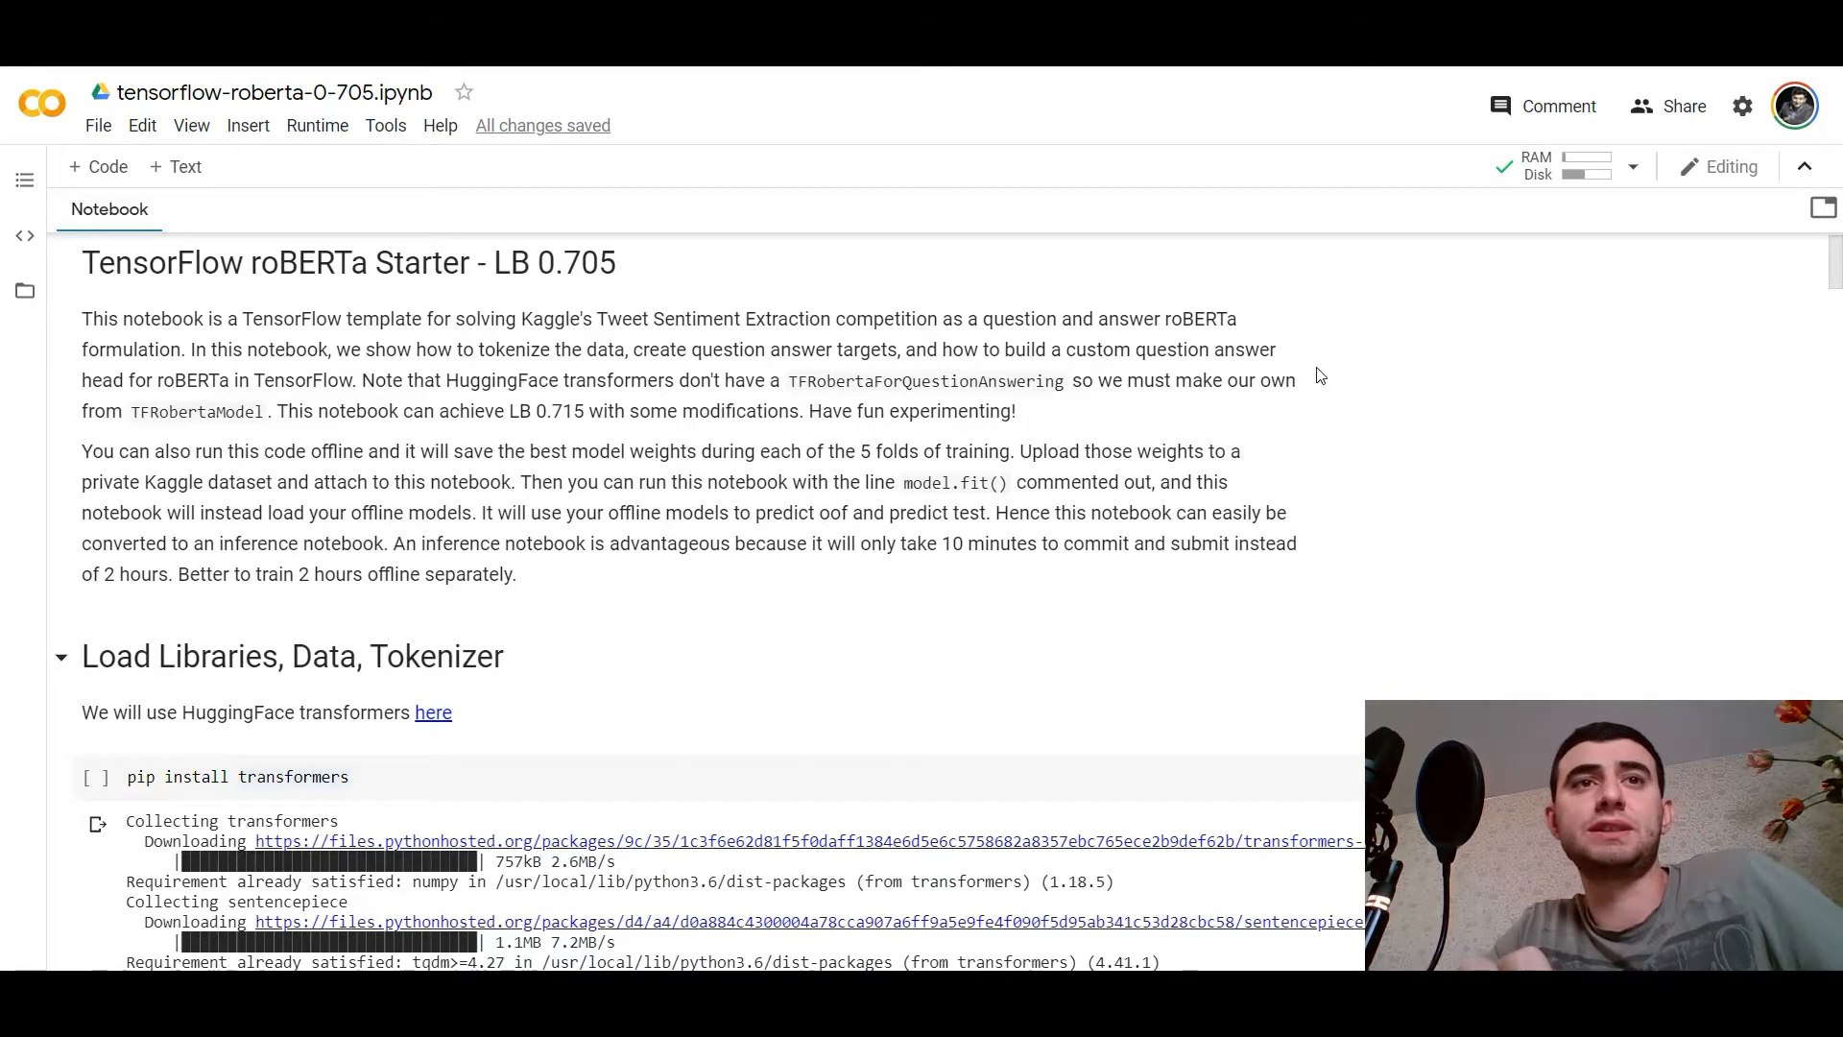
pyautogui.scroll(-1, 1316, 374)
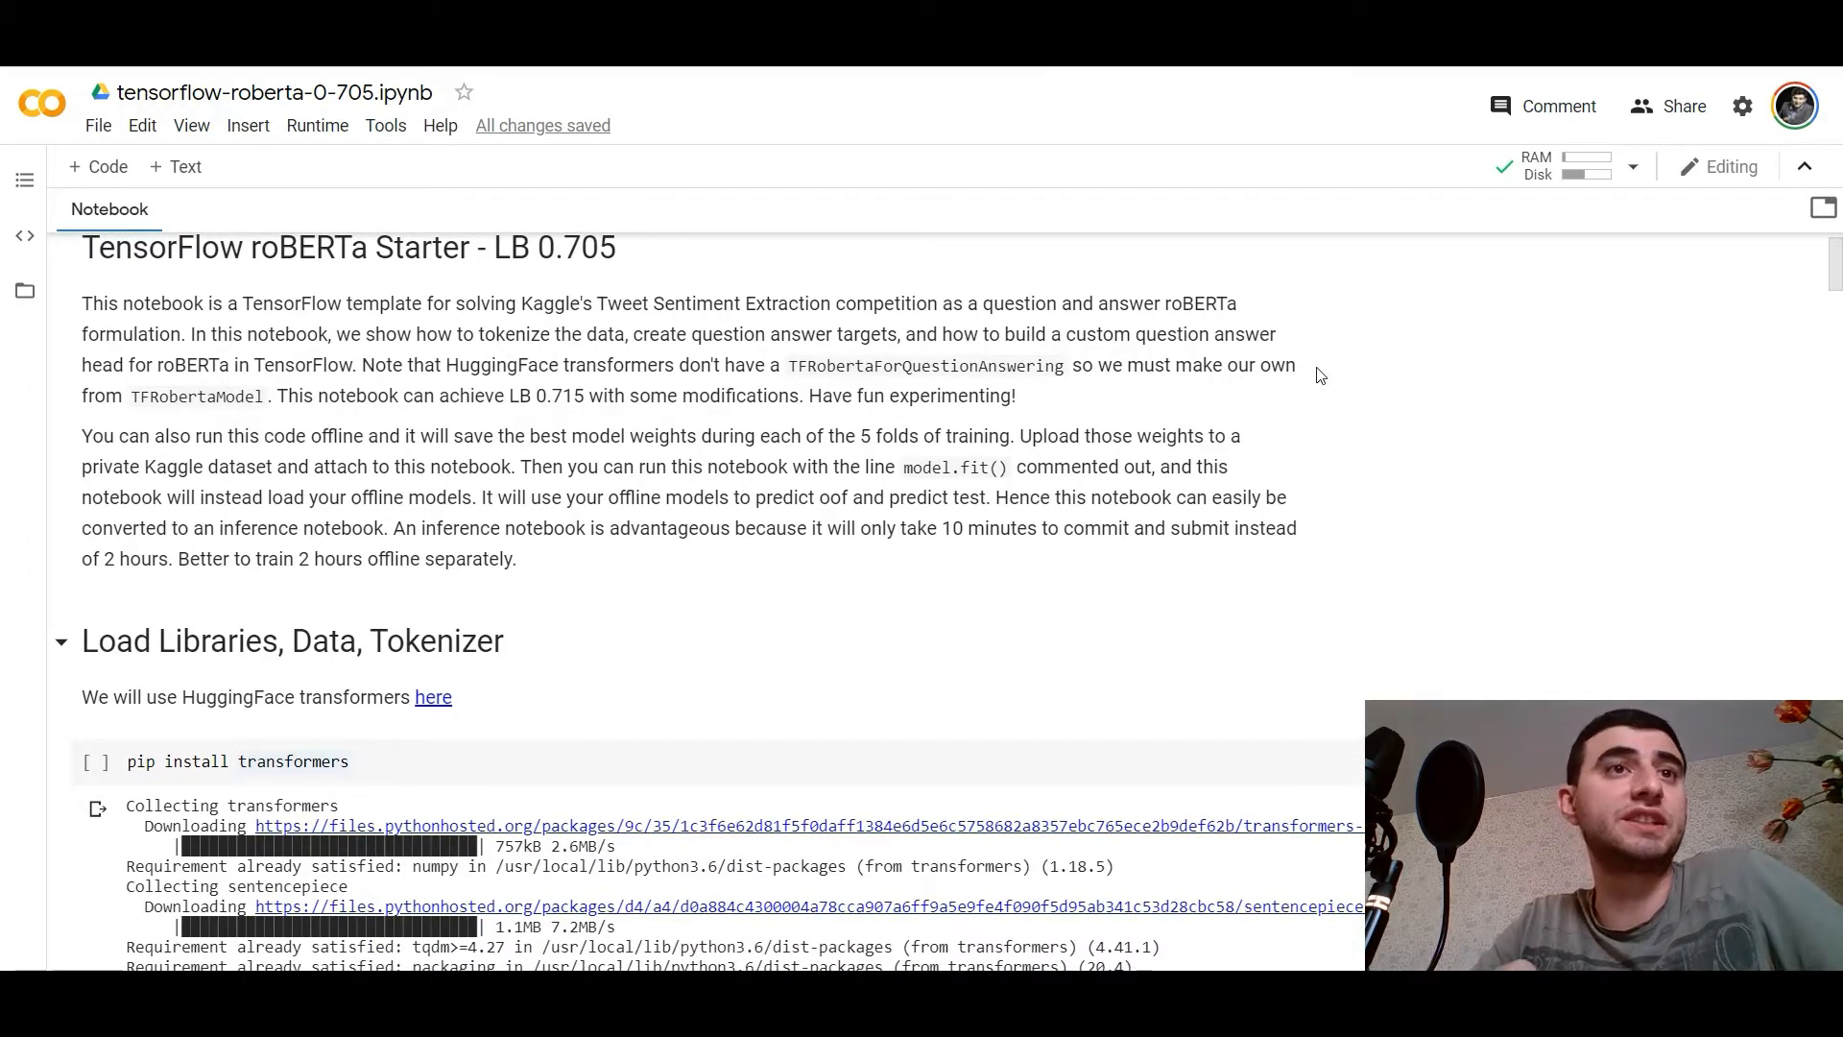
pyautogui.scroll(-1, 1318, 374)
pyautogui.scroll(-1, 1316, 376)
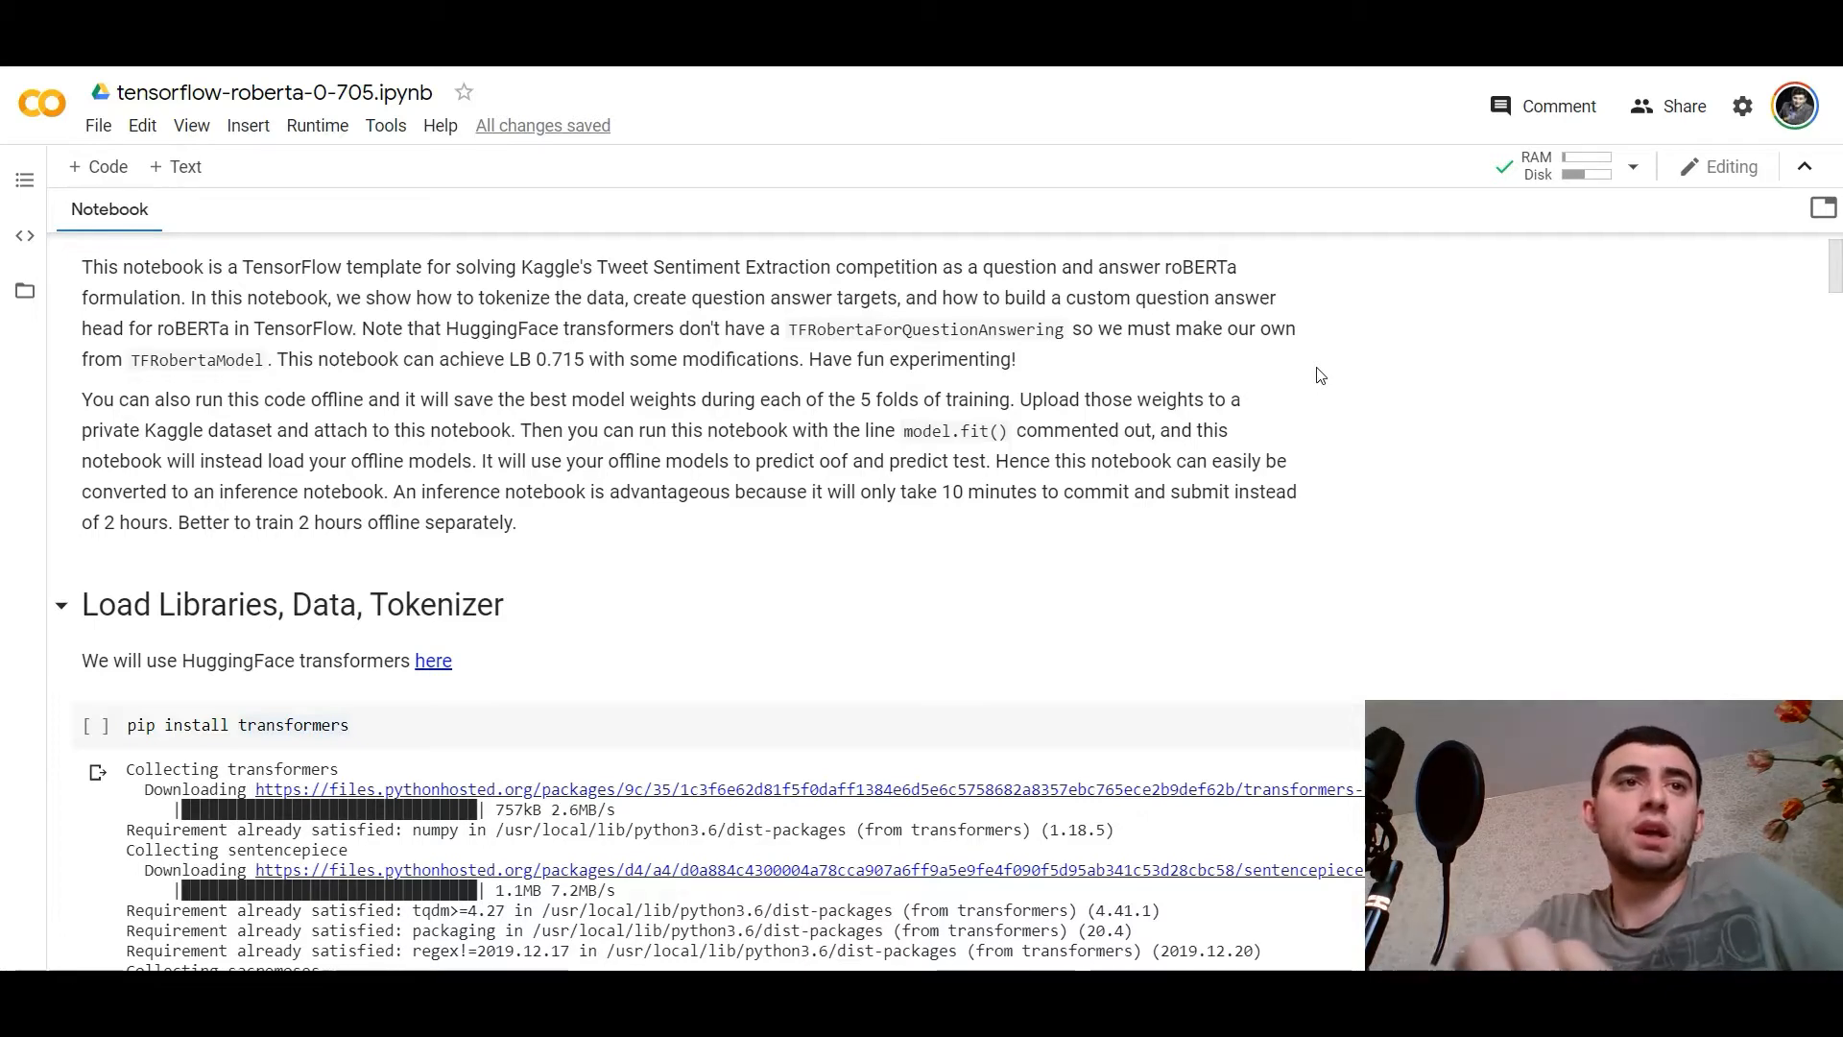
pyautogui.scroll(-1, 1316, 374)
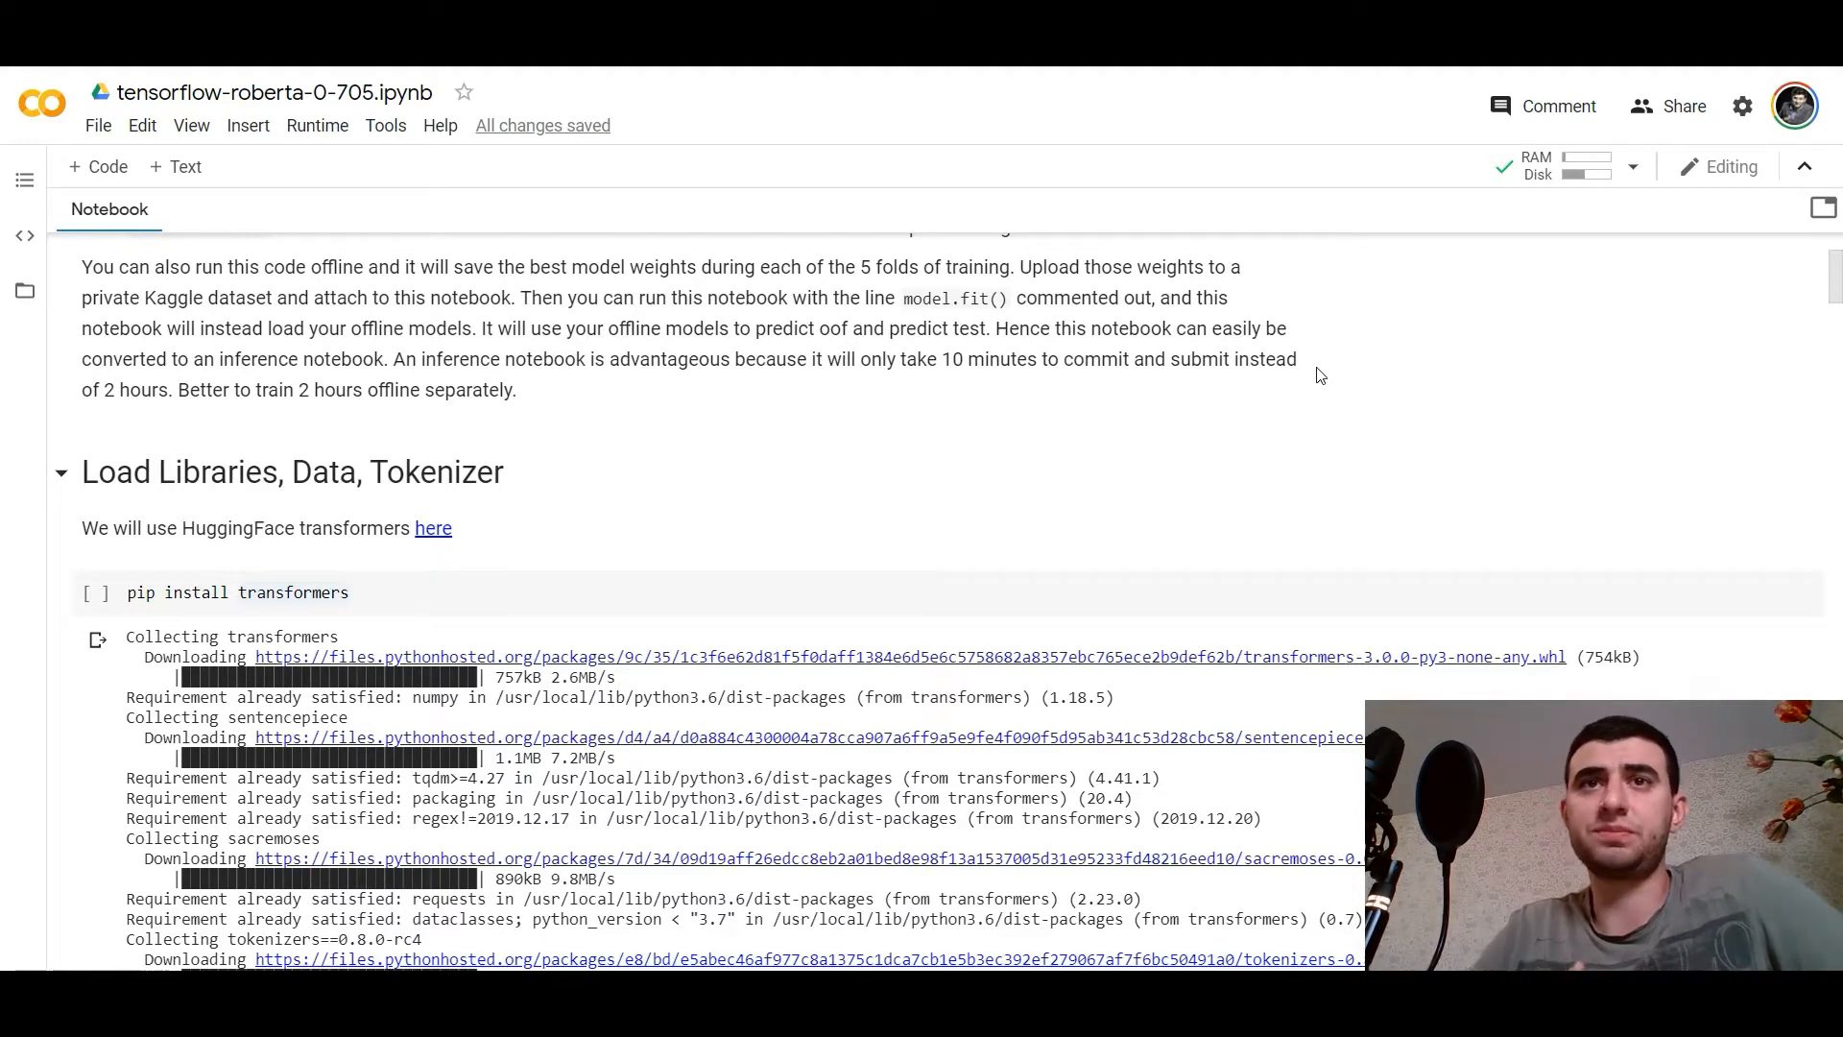
pyautogui.scroll(-2, 1317, 374)
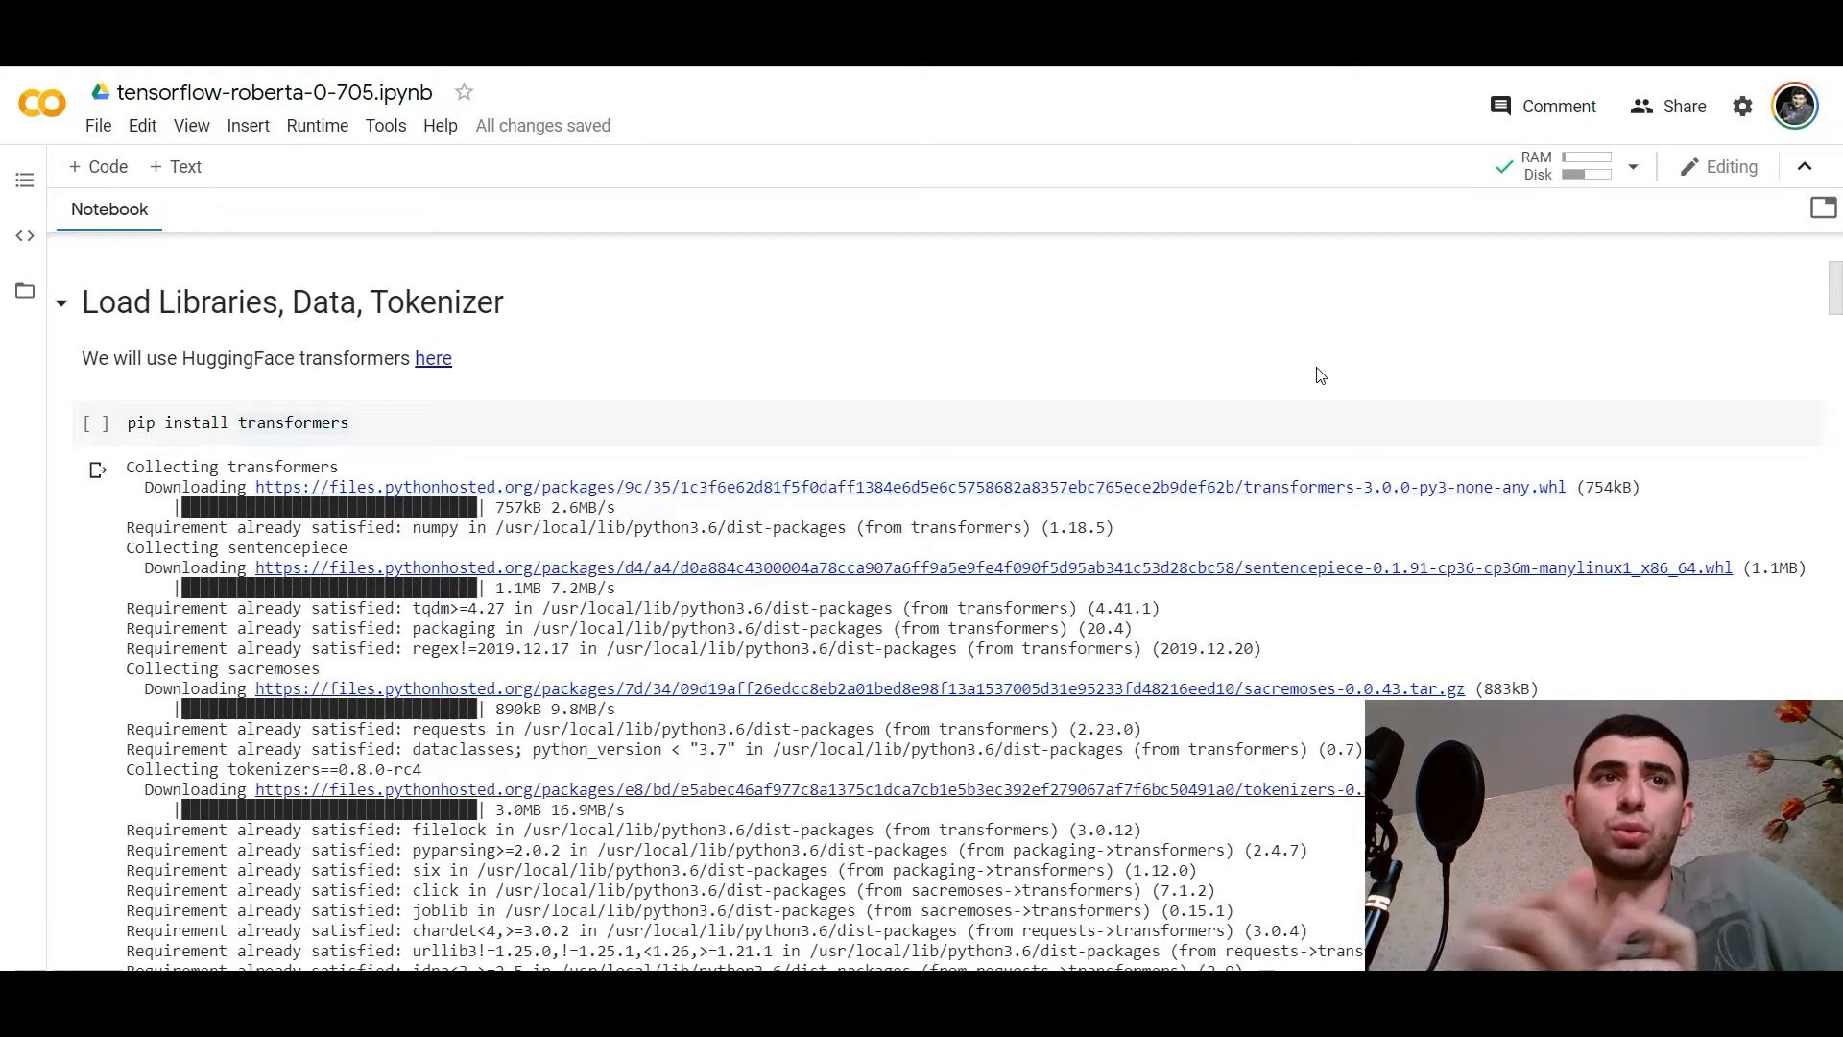
pyautogui.scroll(-1, 1256, 497)
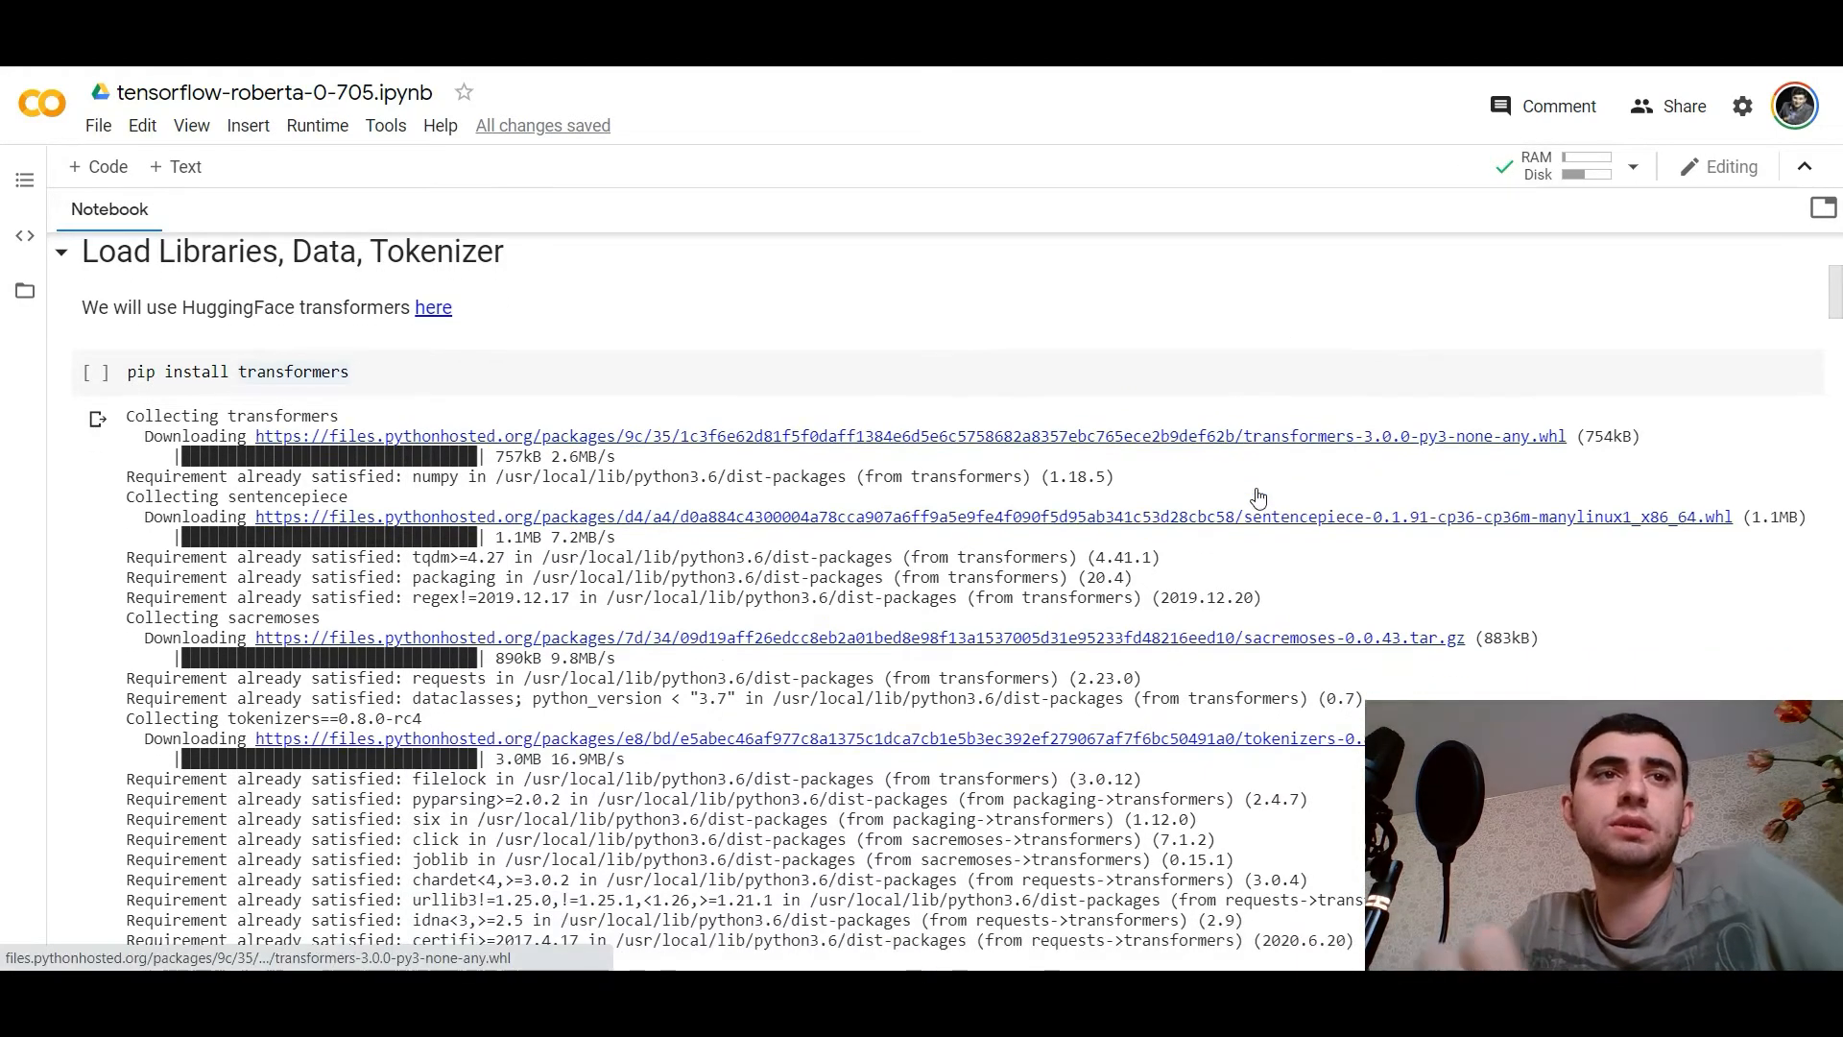
pyautogui.scroll(-1, 748, 574)
pyautogui.scroll(-3, 748, 574)
pyautogui.scroll(1, 747, 573)
pyautogui.scroll(2, 748, 573)
pyautogui.scroll(-1, 747, 574)
pyautogui.scroll(-3, 748, 573)
pyautogui.scroll(-1, 748, 573)
pyautogui.scroll(-2, 747, 575)
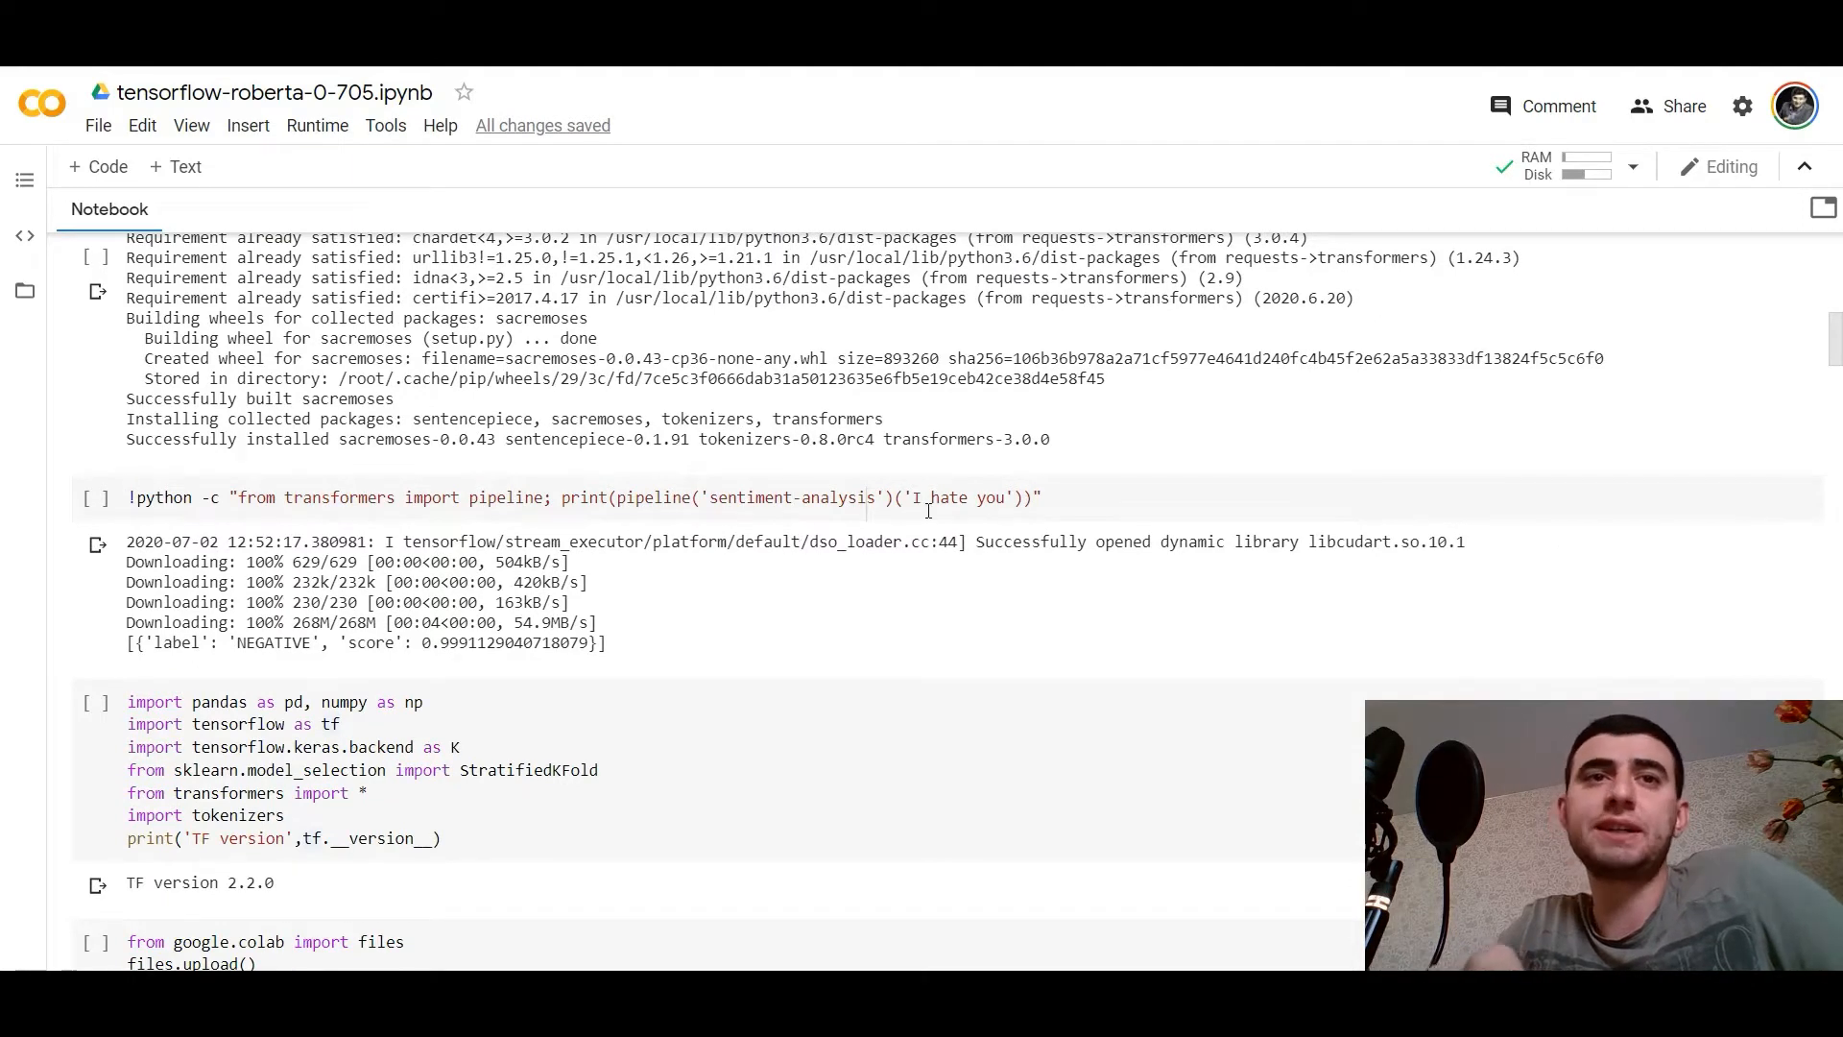
pyautogui.scroll(-1, 1016, 496)
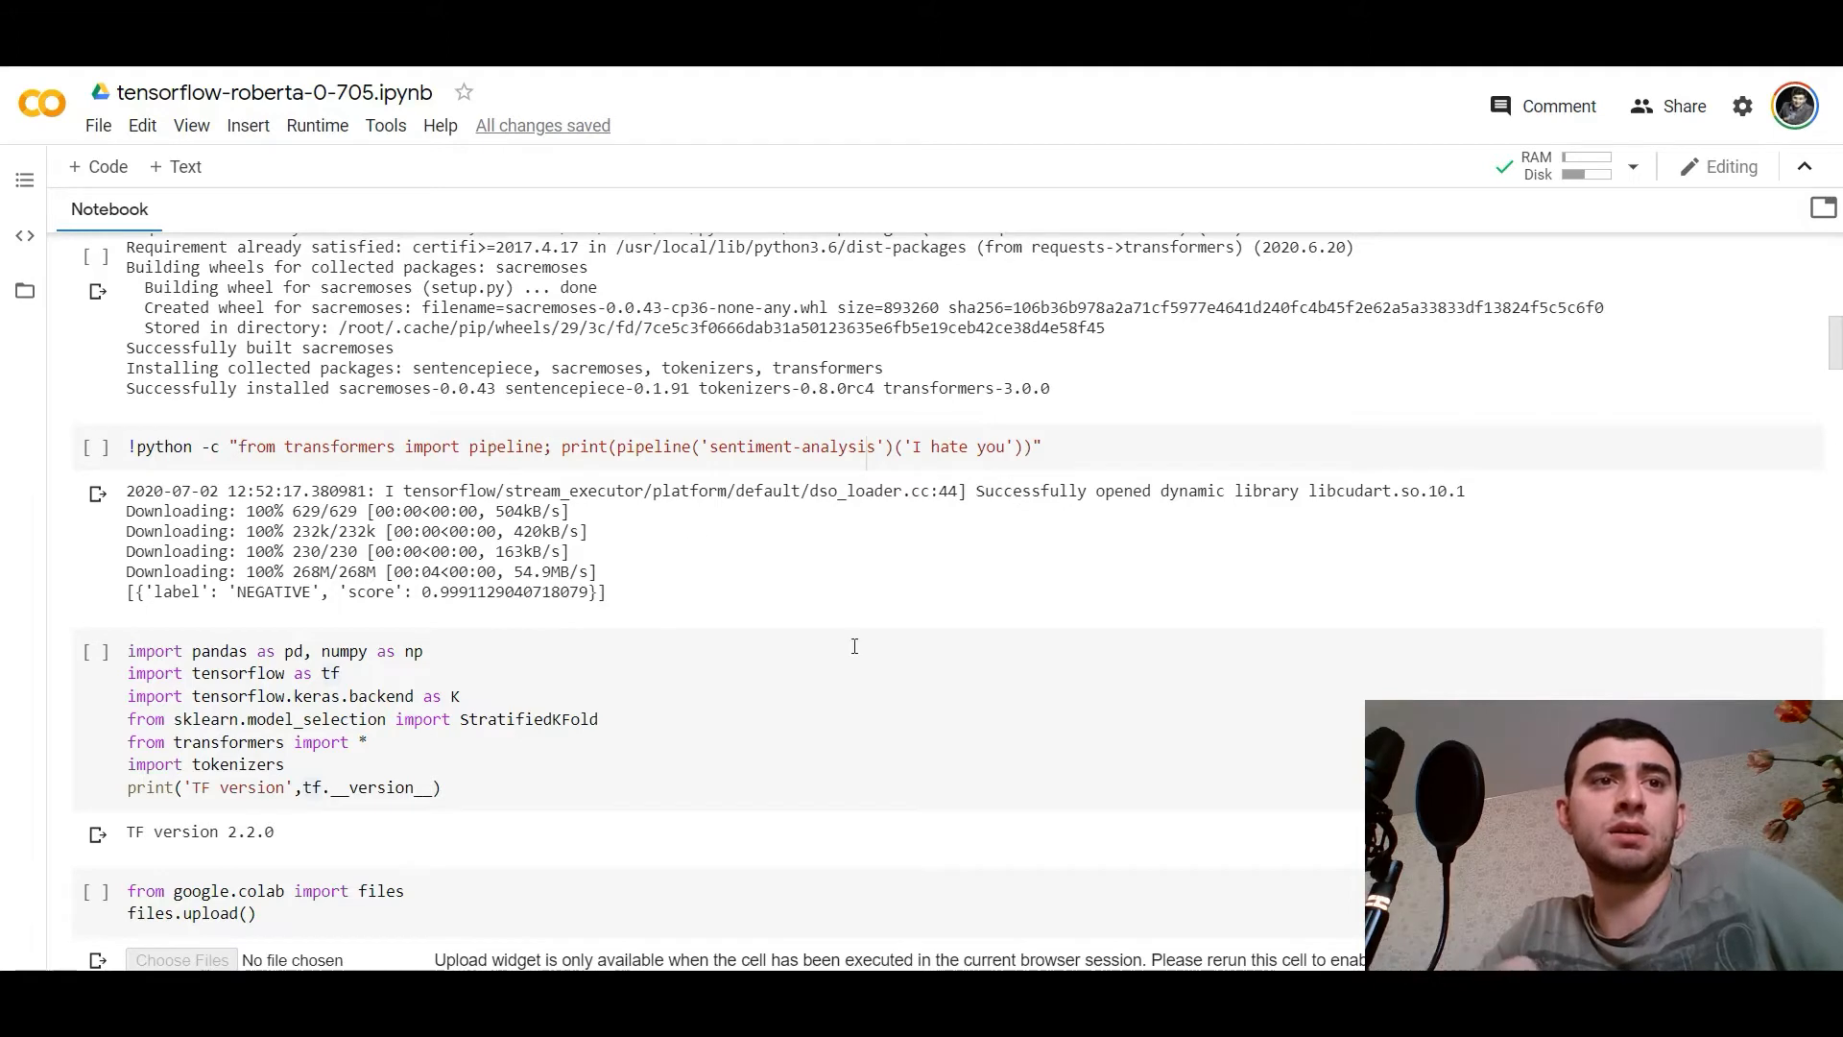
pyautogui.scroll(-3, 854, 647)
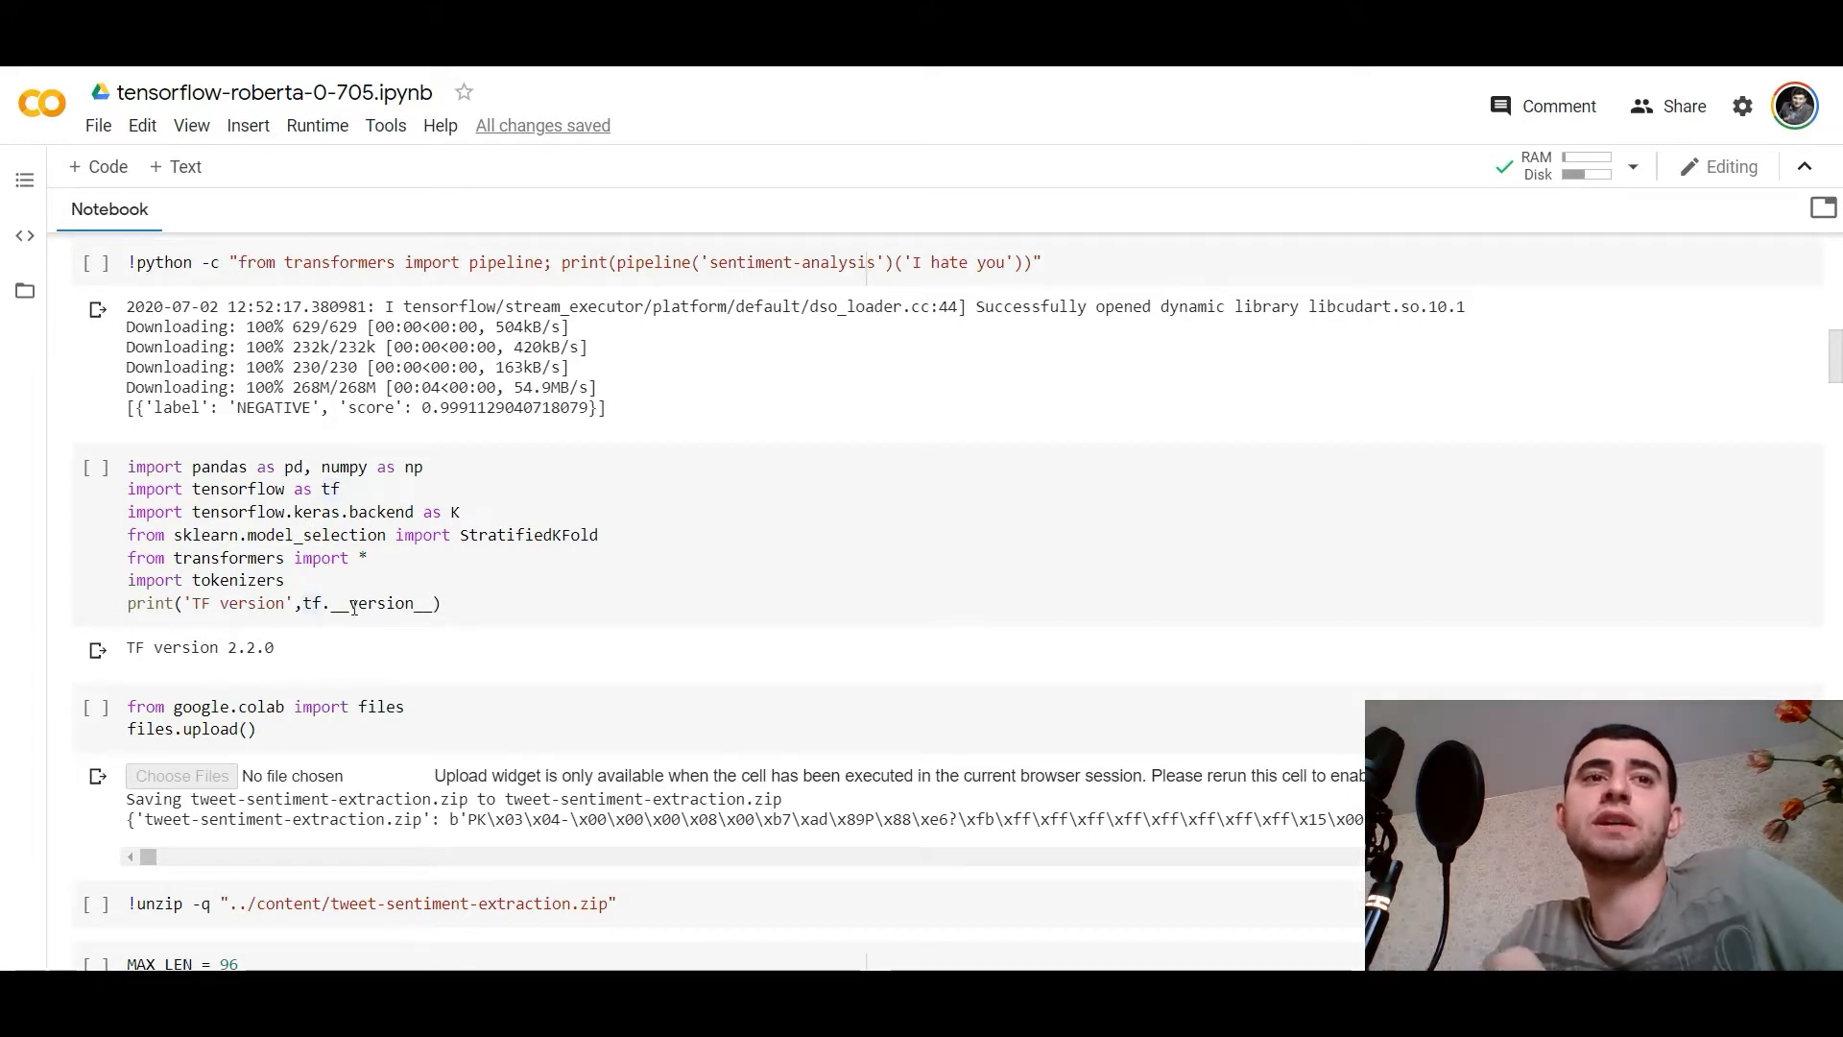
pyautogui.scroll(-1, 609, 530)
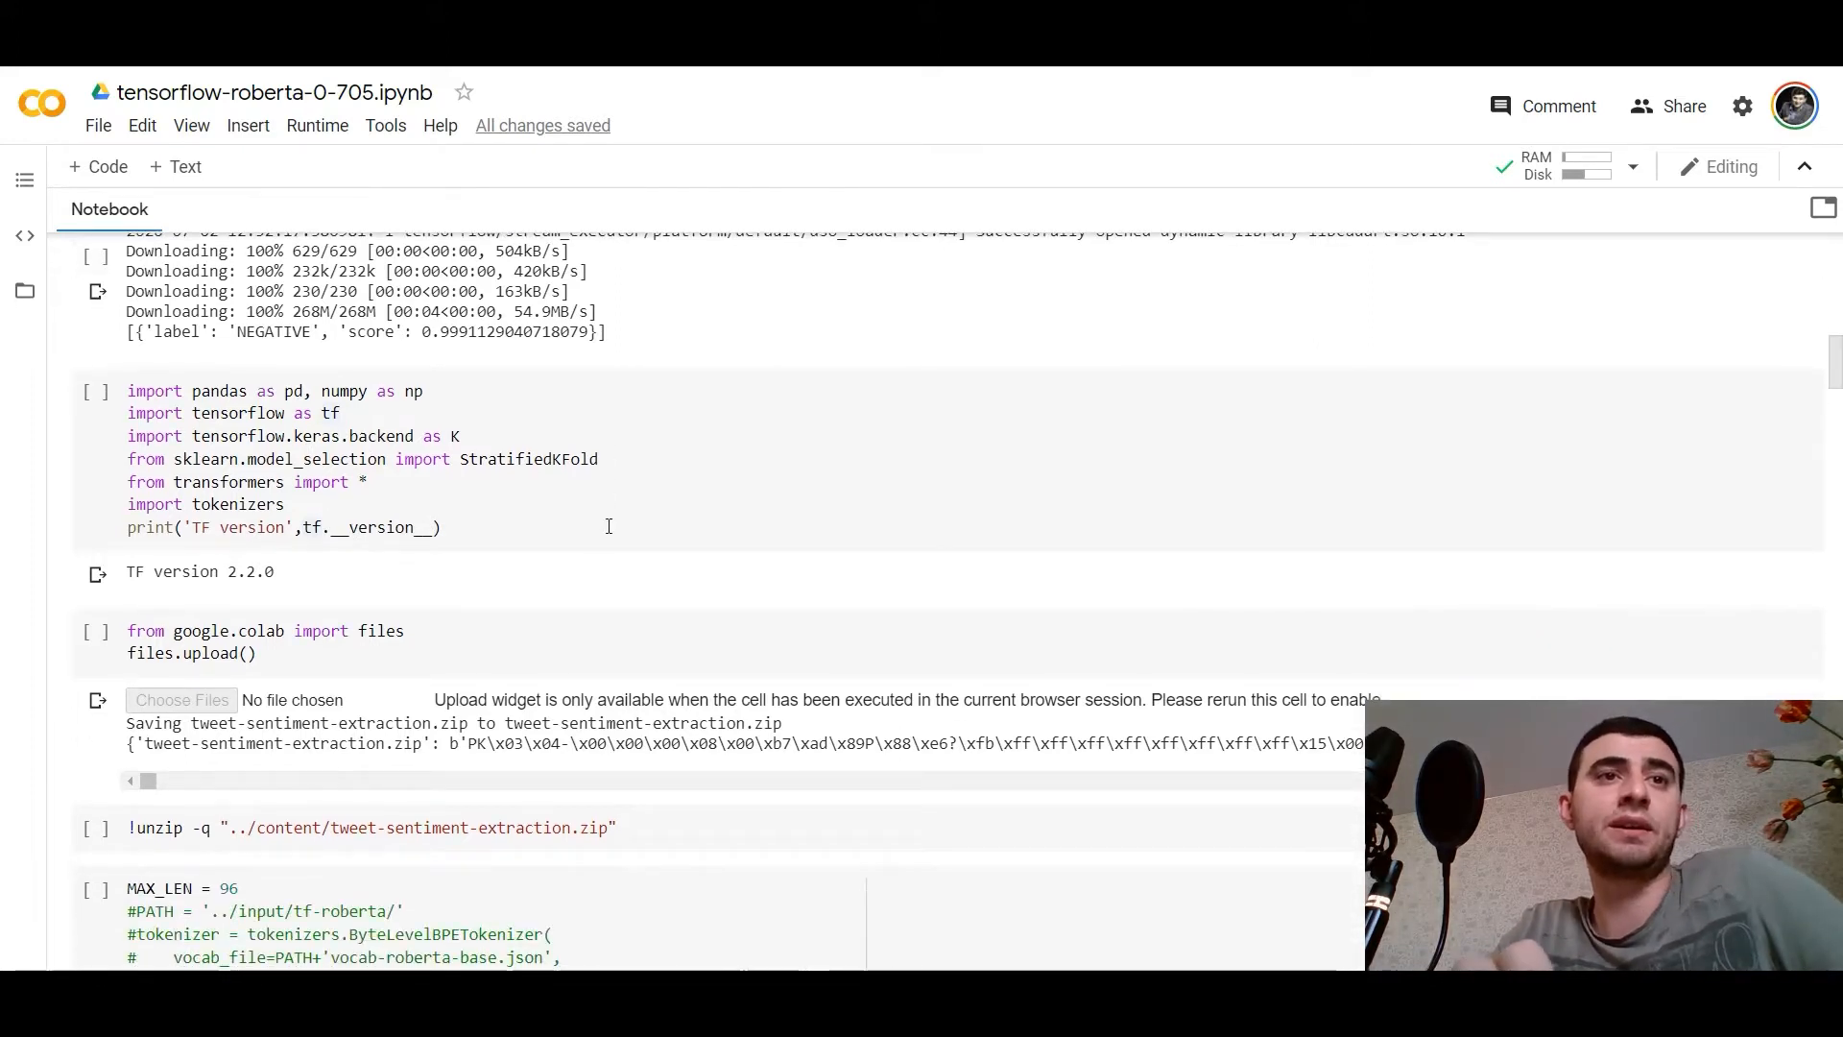
pyautogui.scroll(-1, 607, 527)
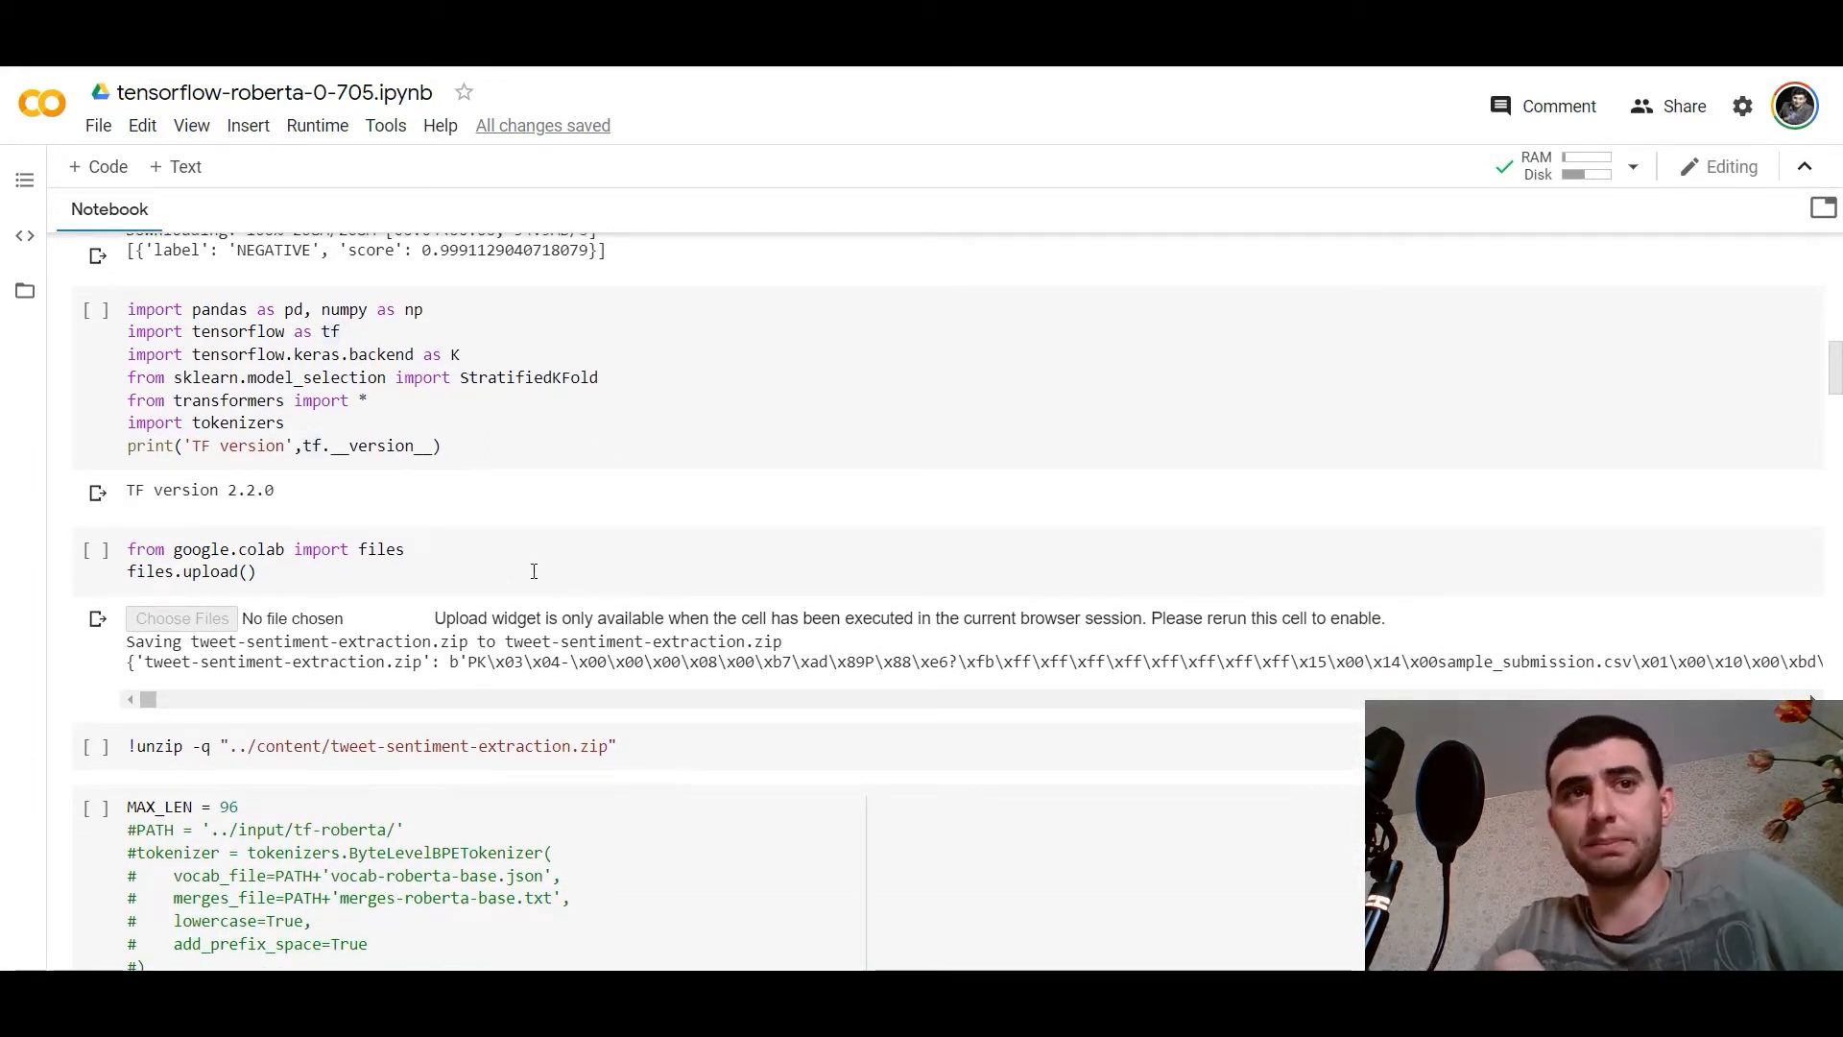
pyautogui.scroll(-1, 534, 571)
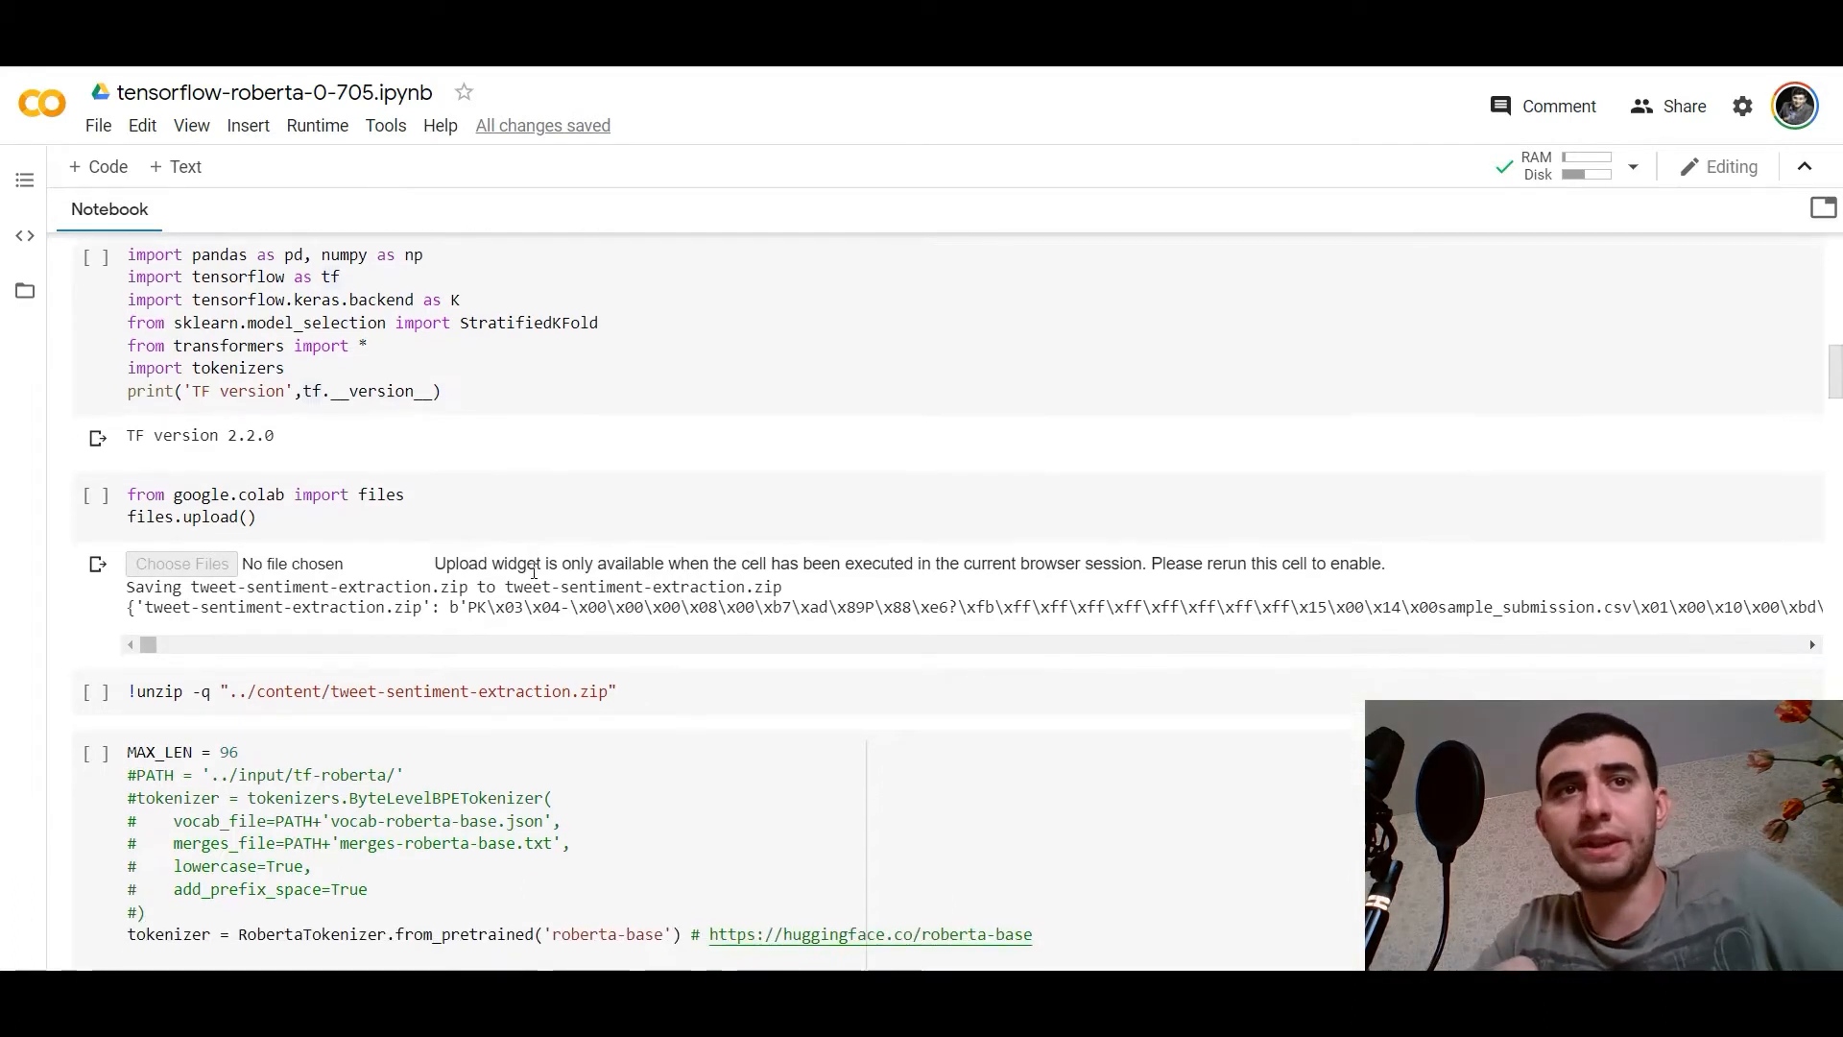
pyautogui.scroll(-1, 533, 572)
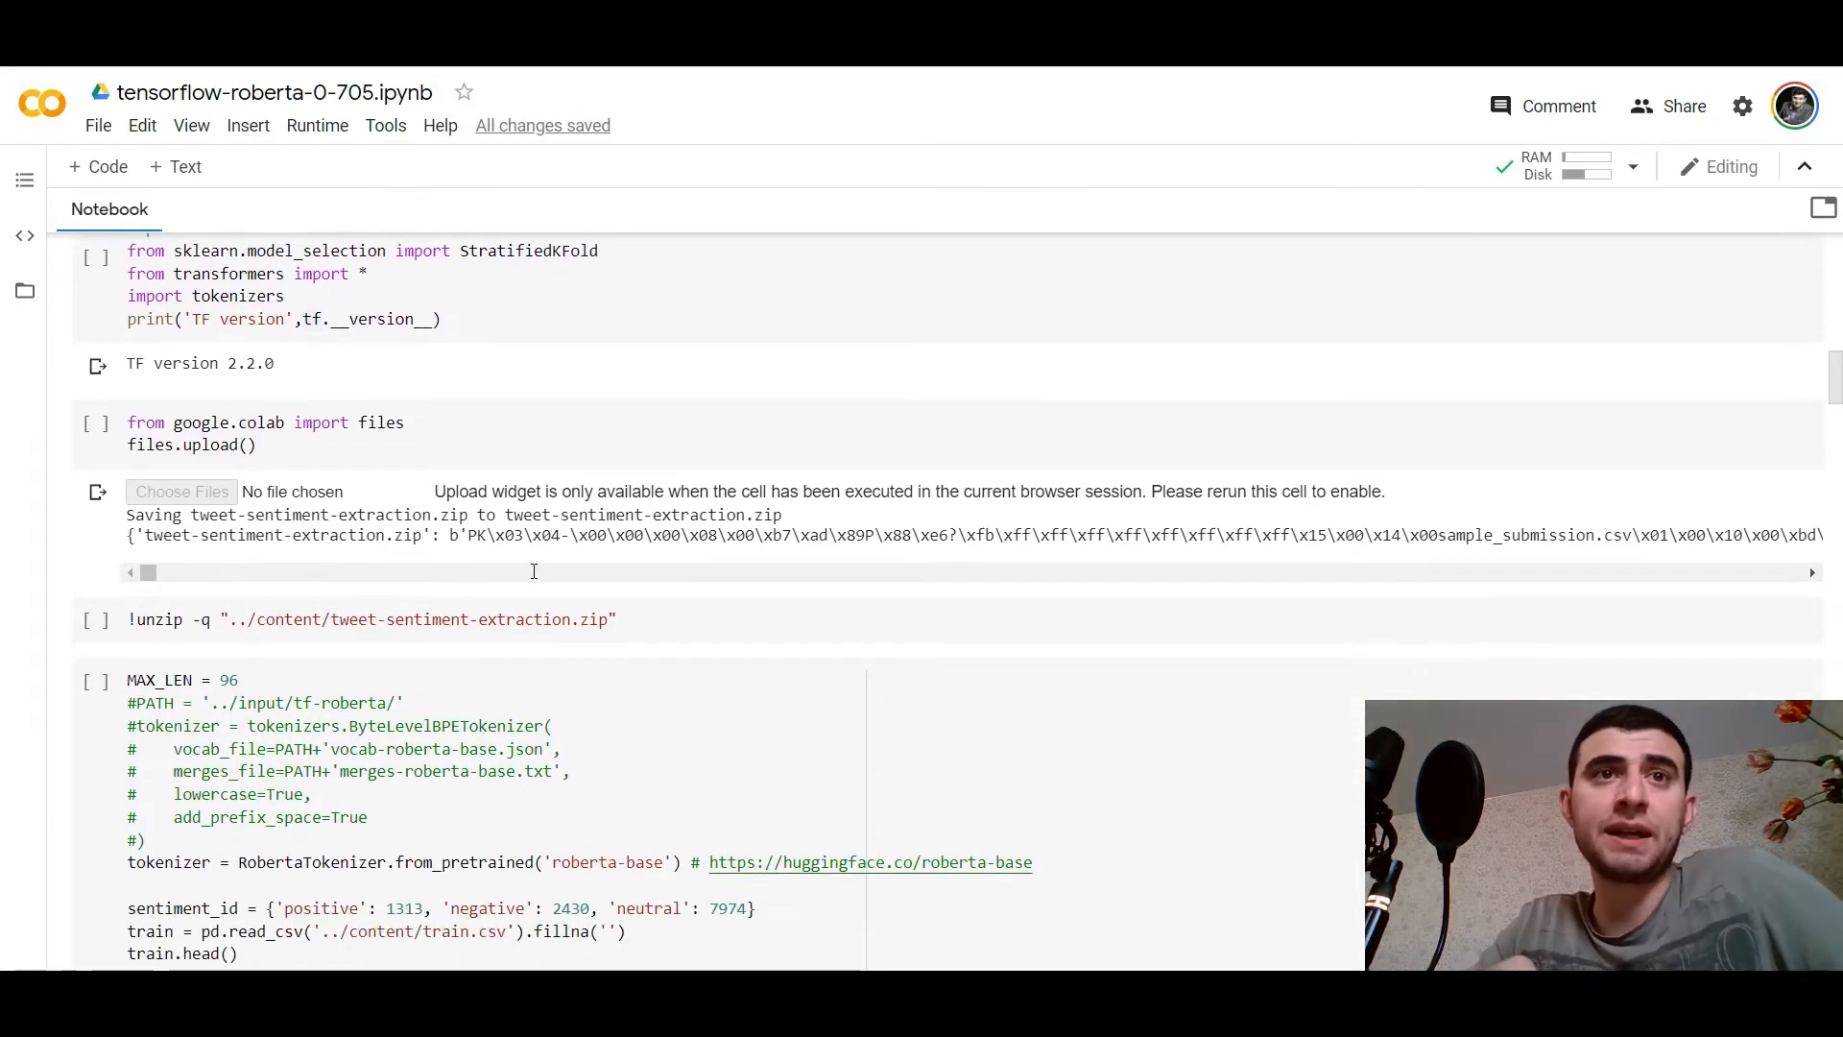
pyautogui.scroll(-1, 533, 572)
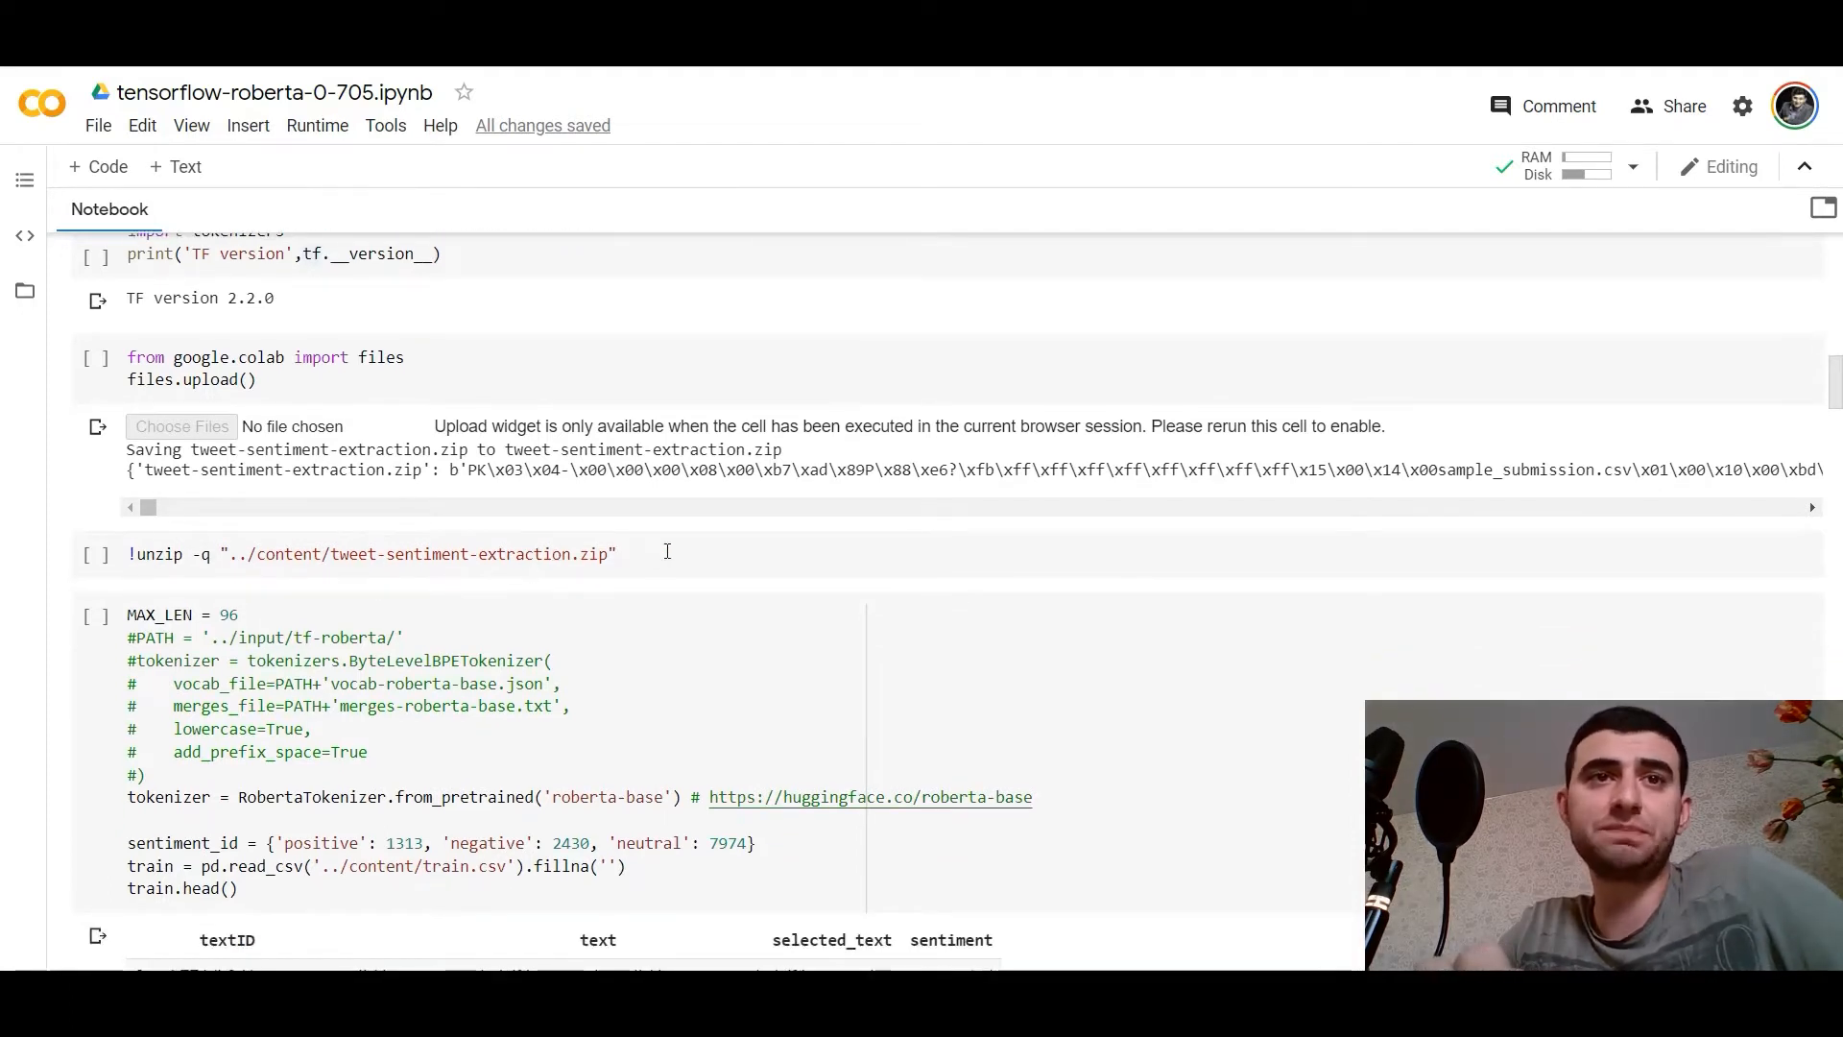
pyautogui.scroll(-1, 667, 550)
pyautogui.scroll(-1, 668, 552)
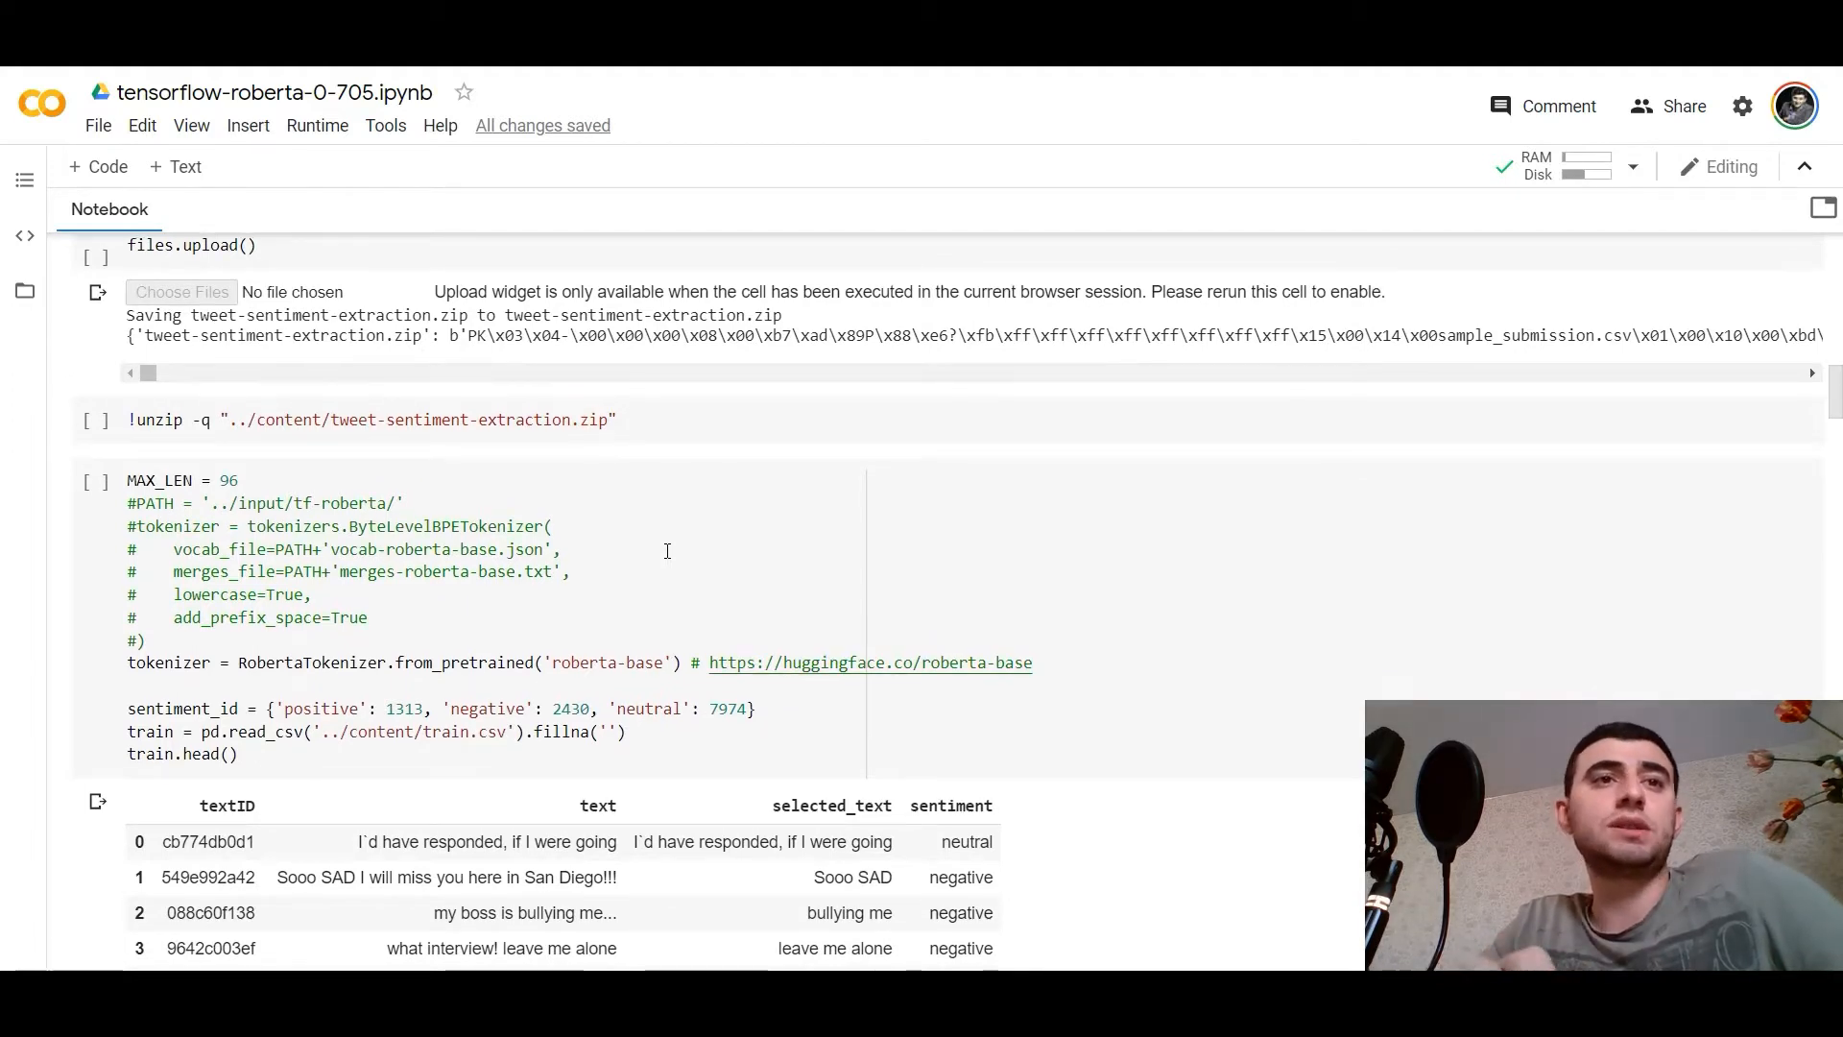
pyautogui.scroll(-2, 667, 551)
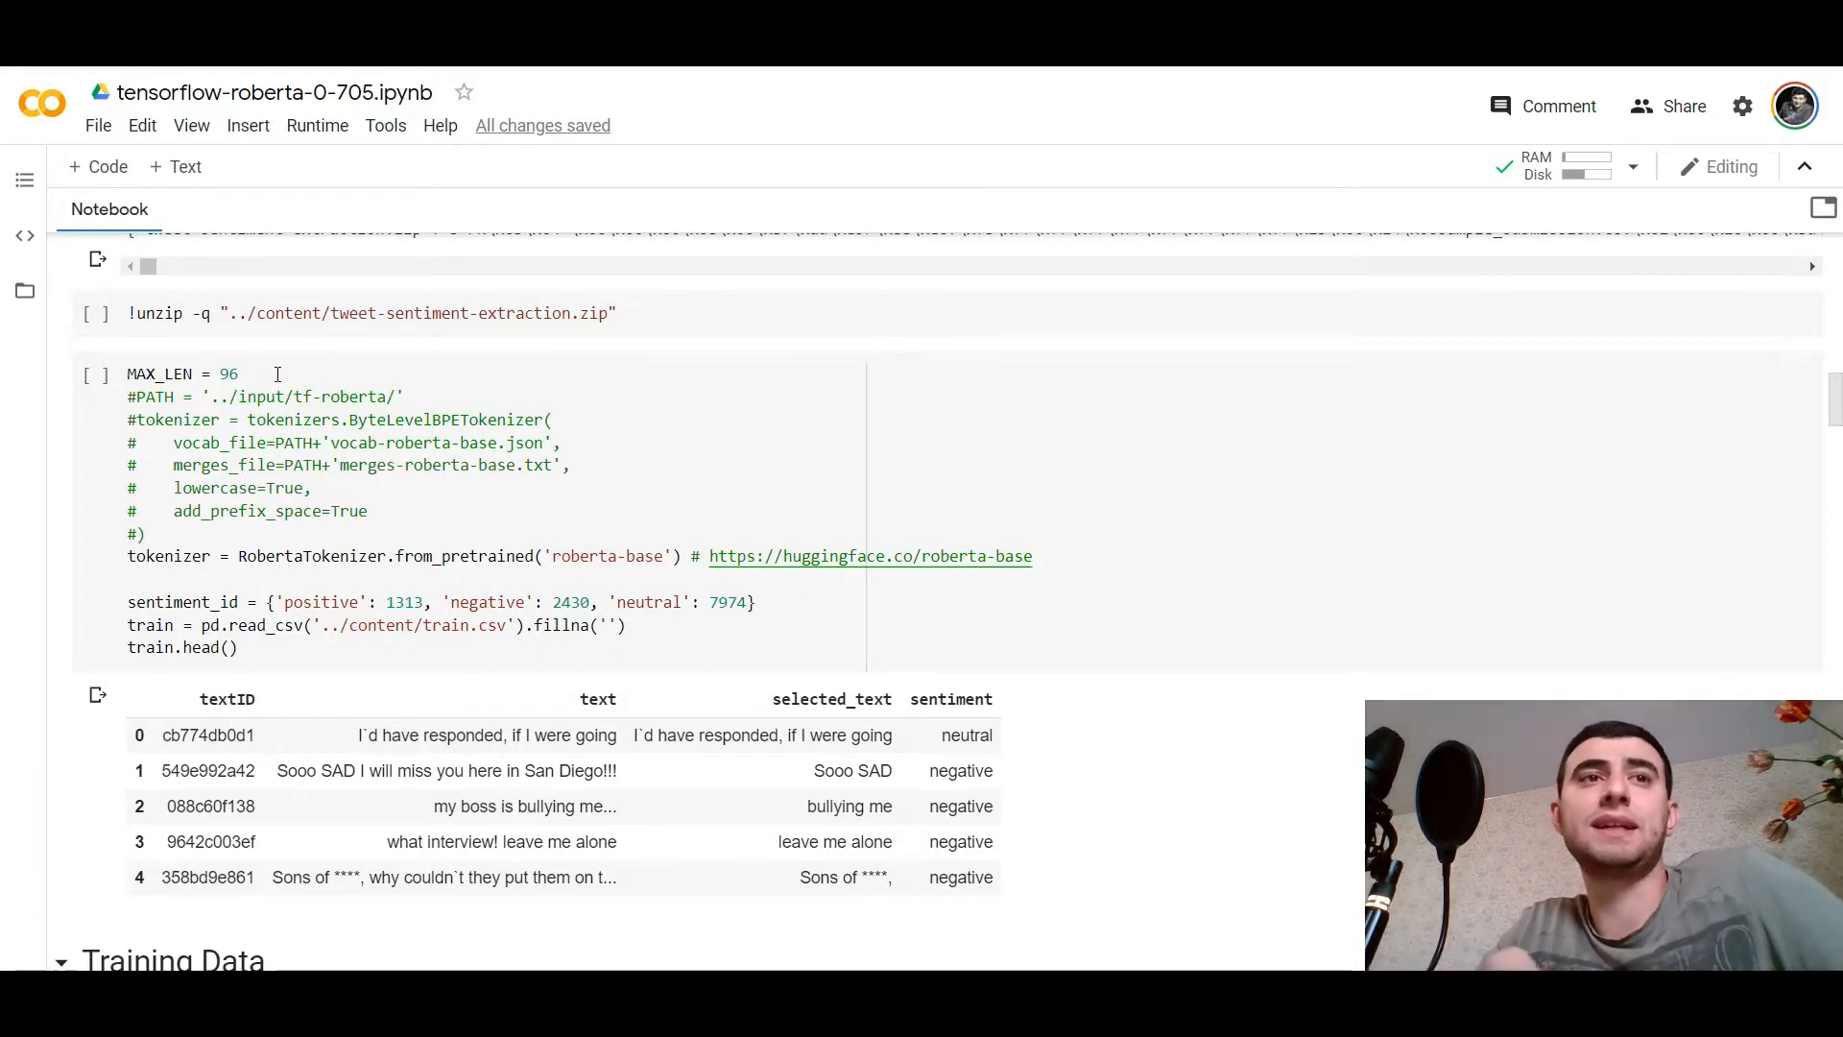
pyautogui.scroll(-2, 430, 431)
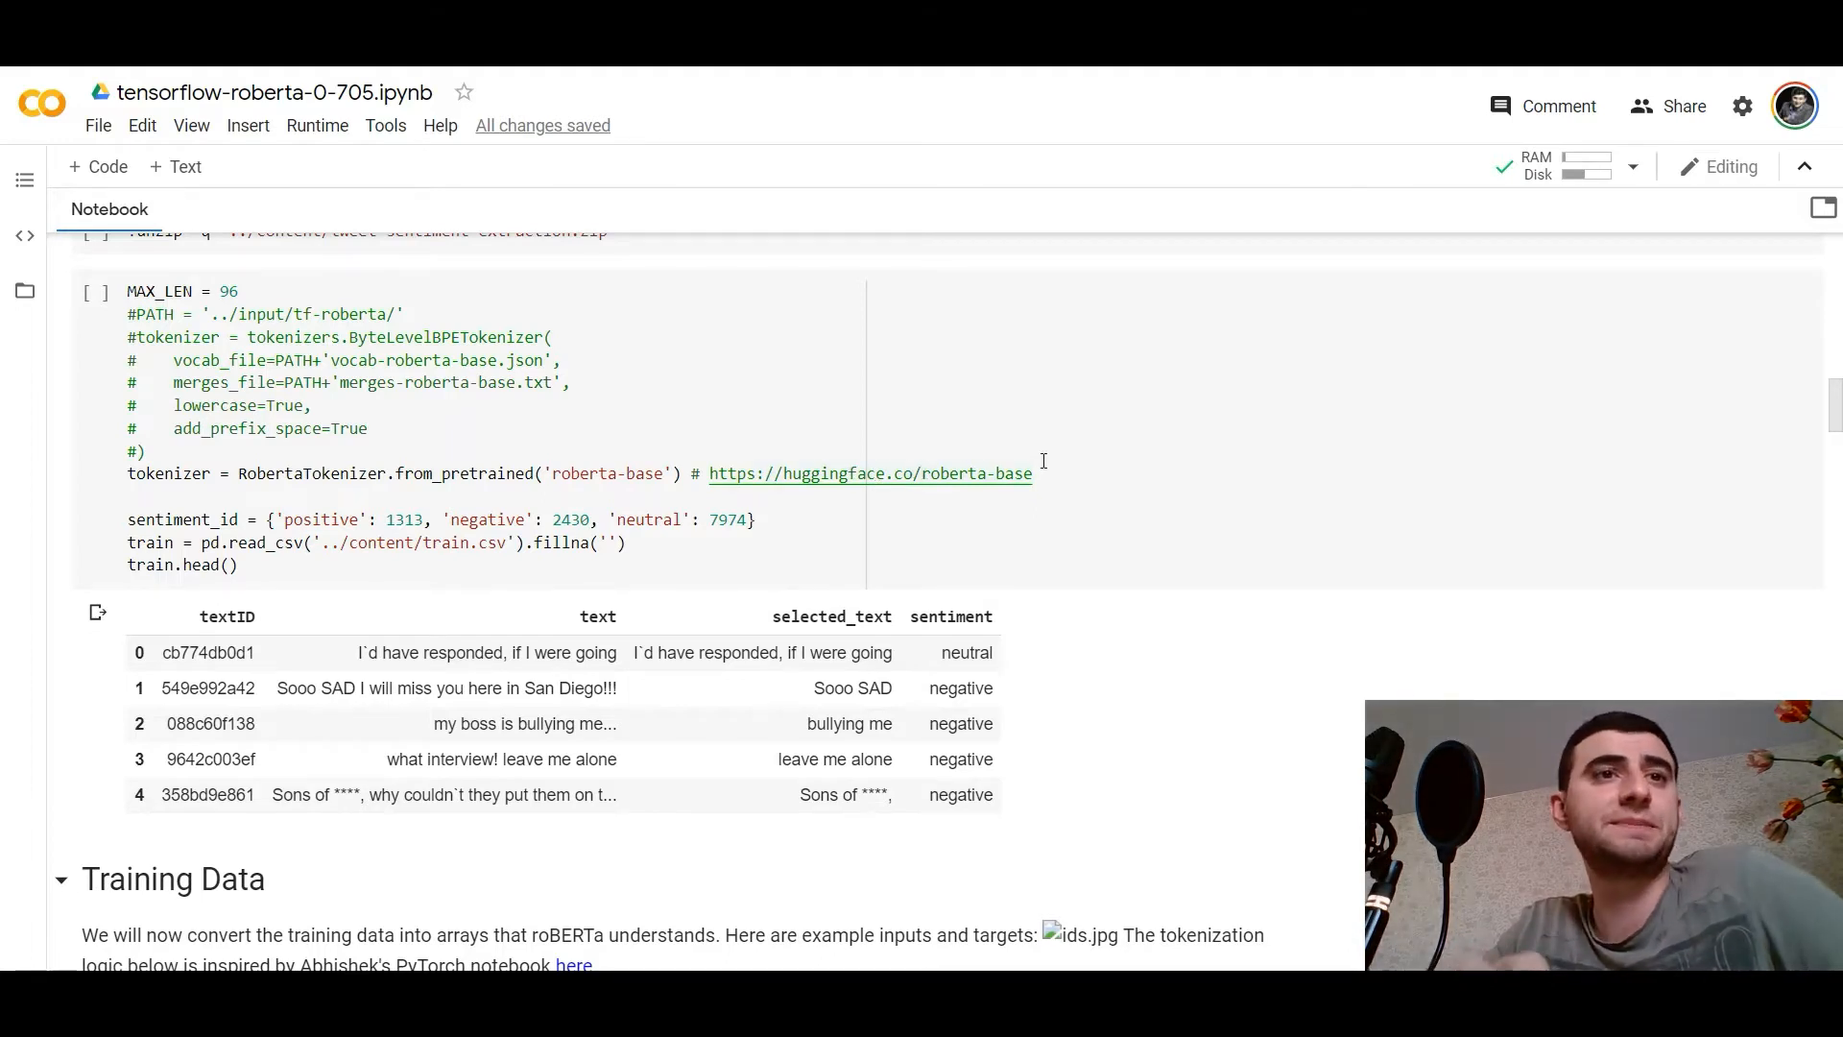
pyautogui.scroll(-1, 1044, 460)
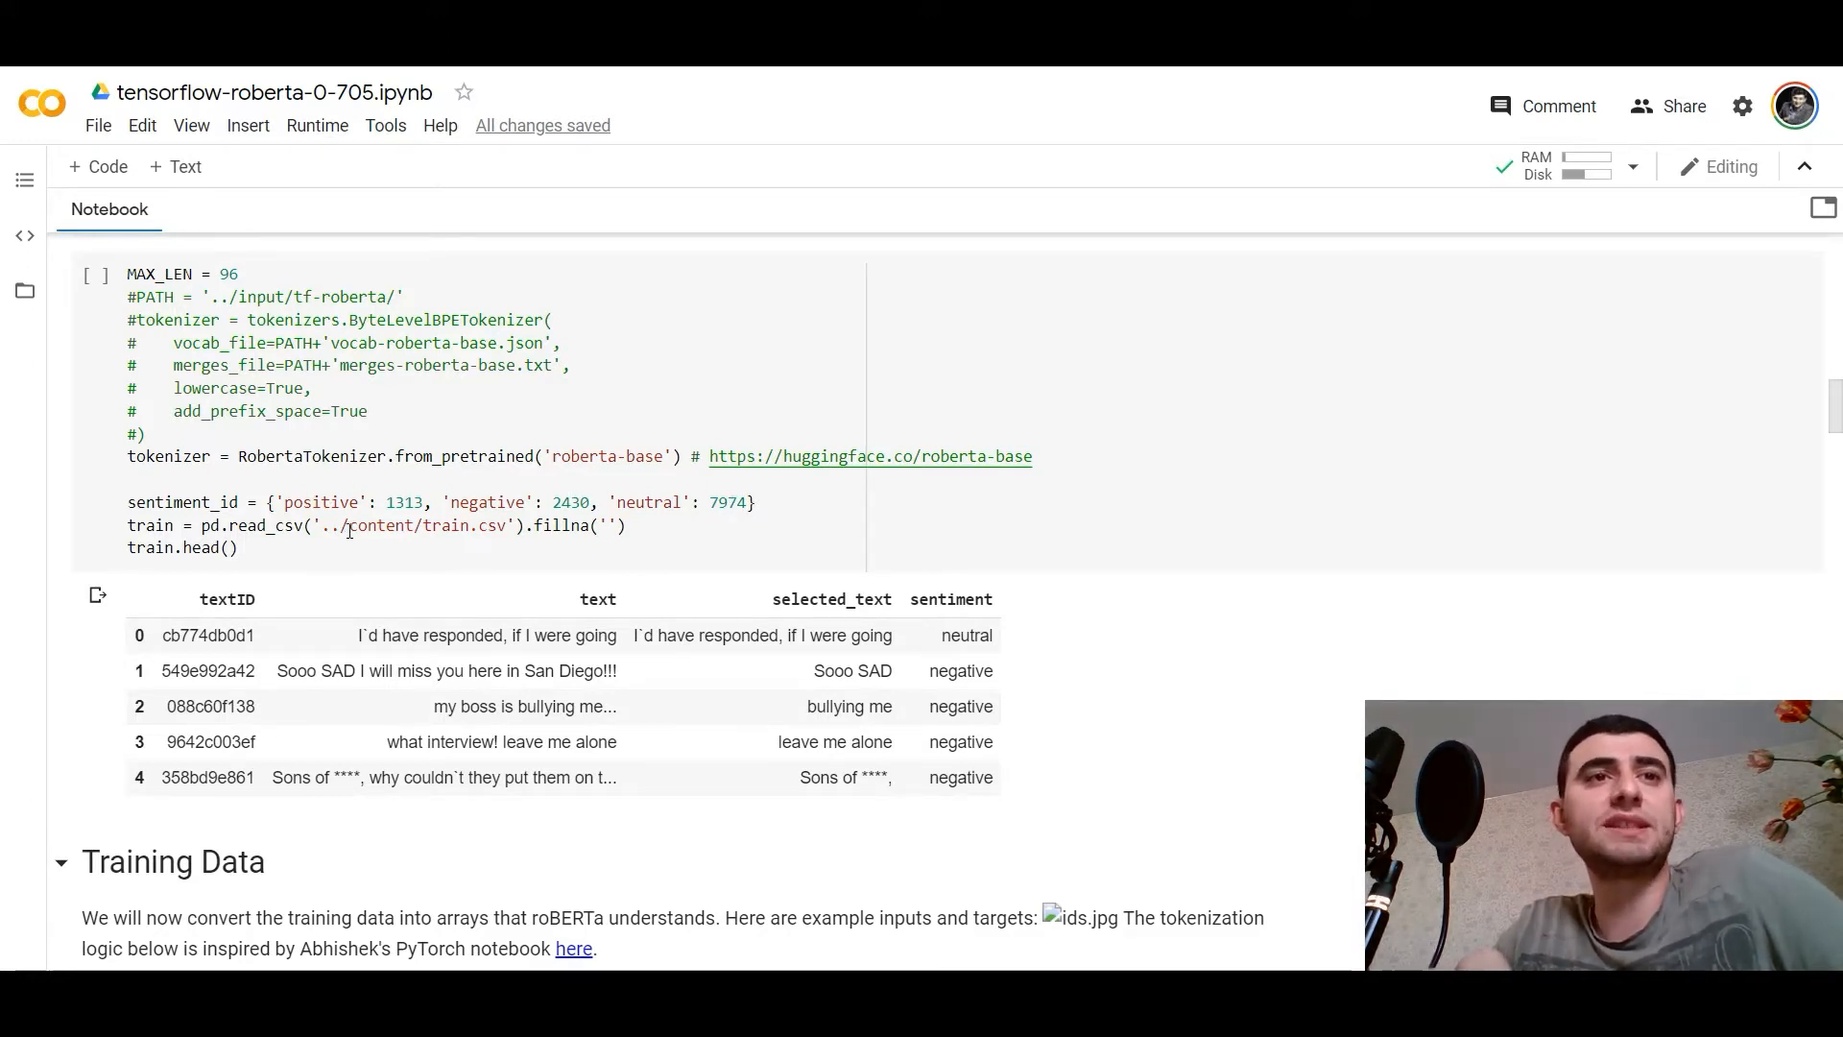
pyautogui.scroll(-1, 278, 493)
pyautogui.scroll(-1, 259, 468)
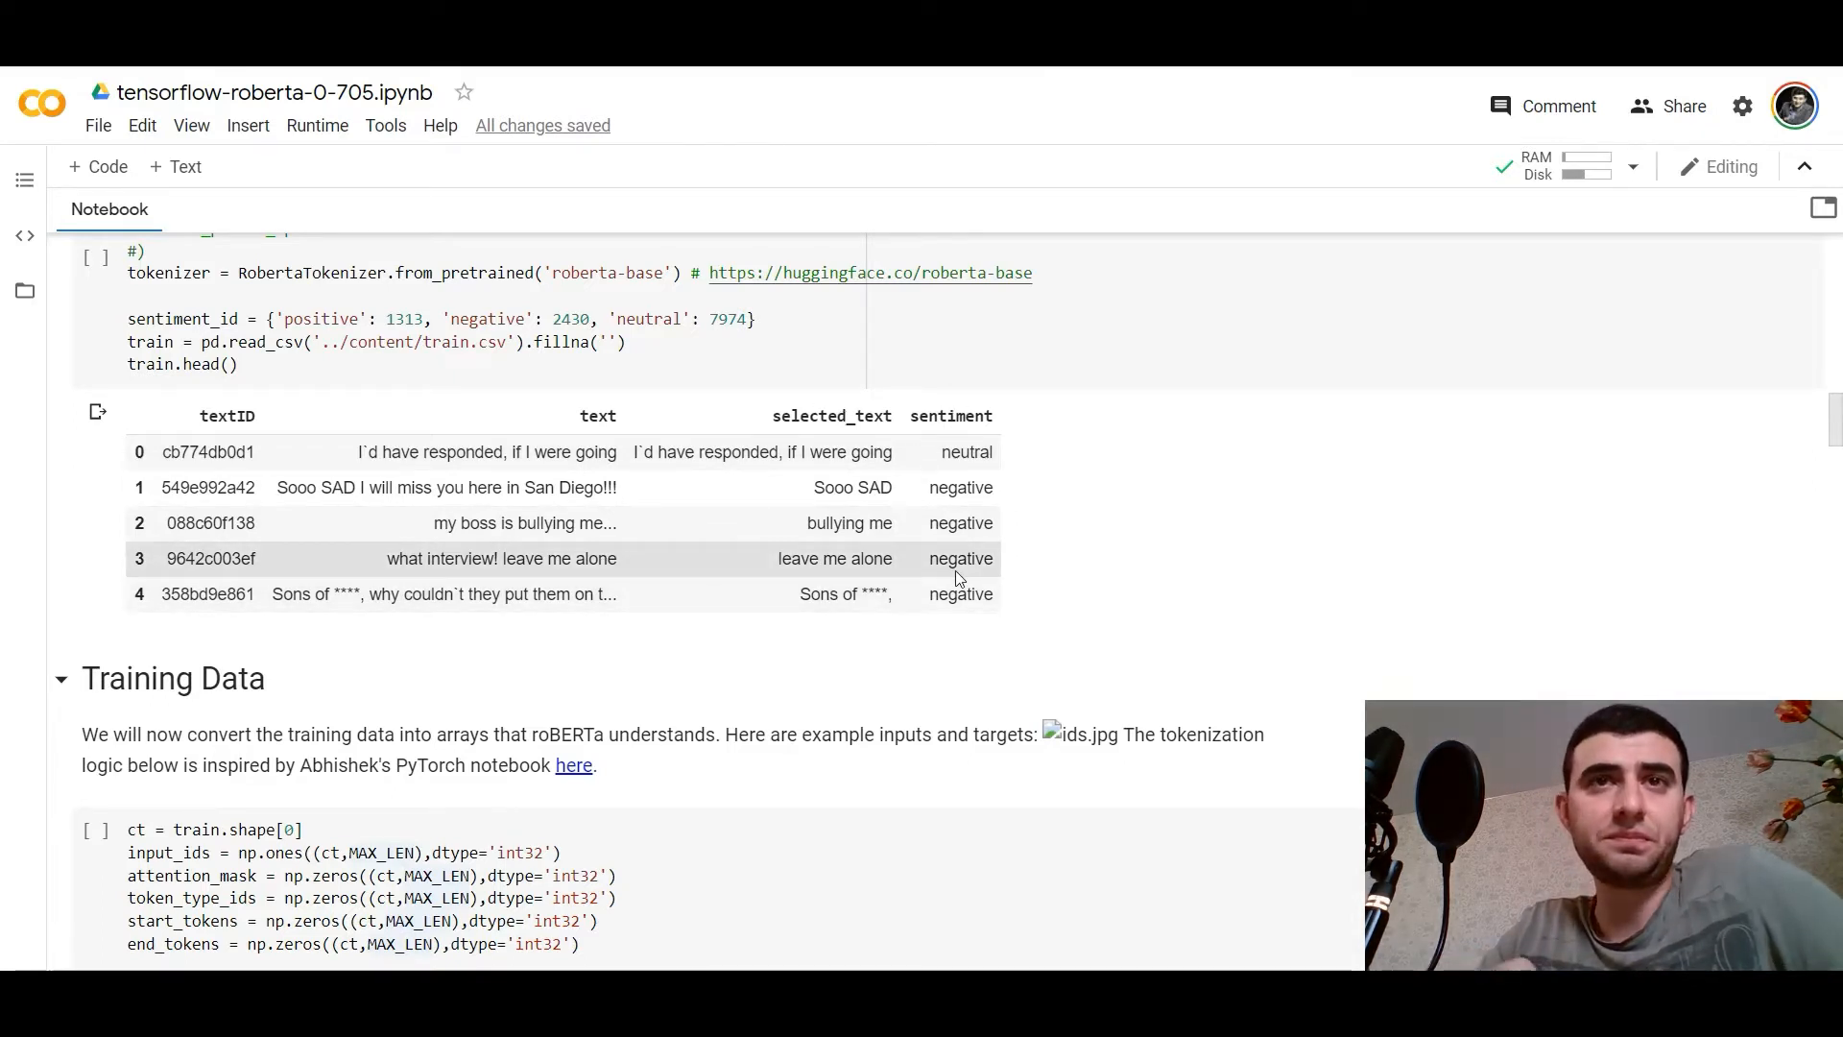
pyautogui.scroll(-1, 955, 573)
pyautogui.scroll(1, 954, 576)
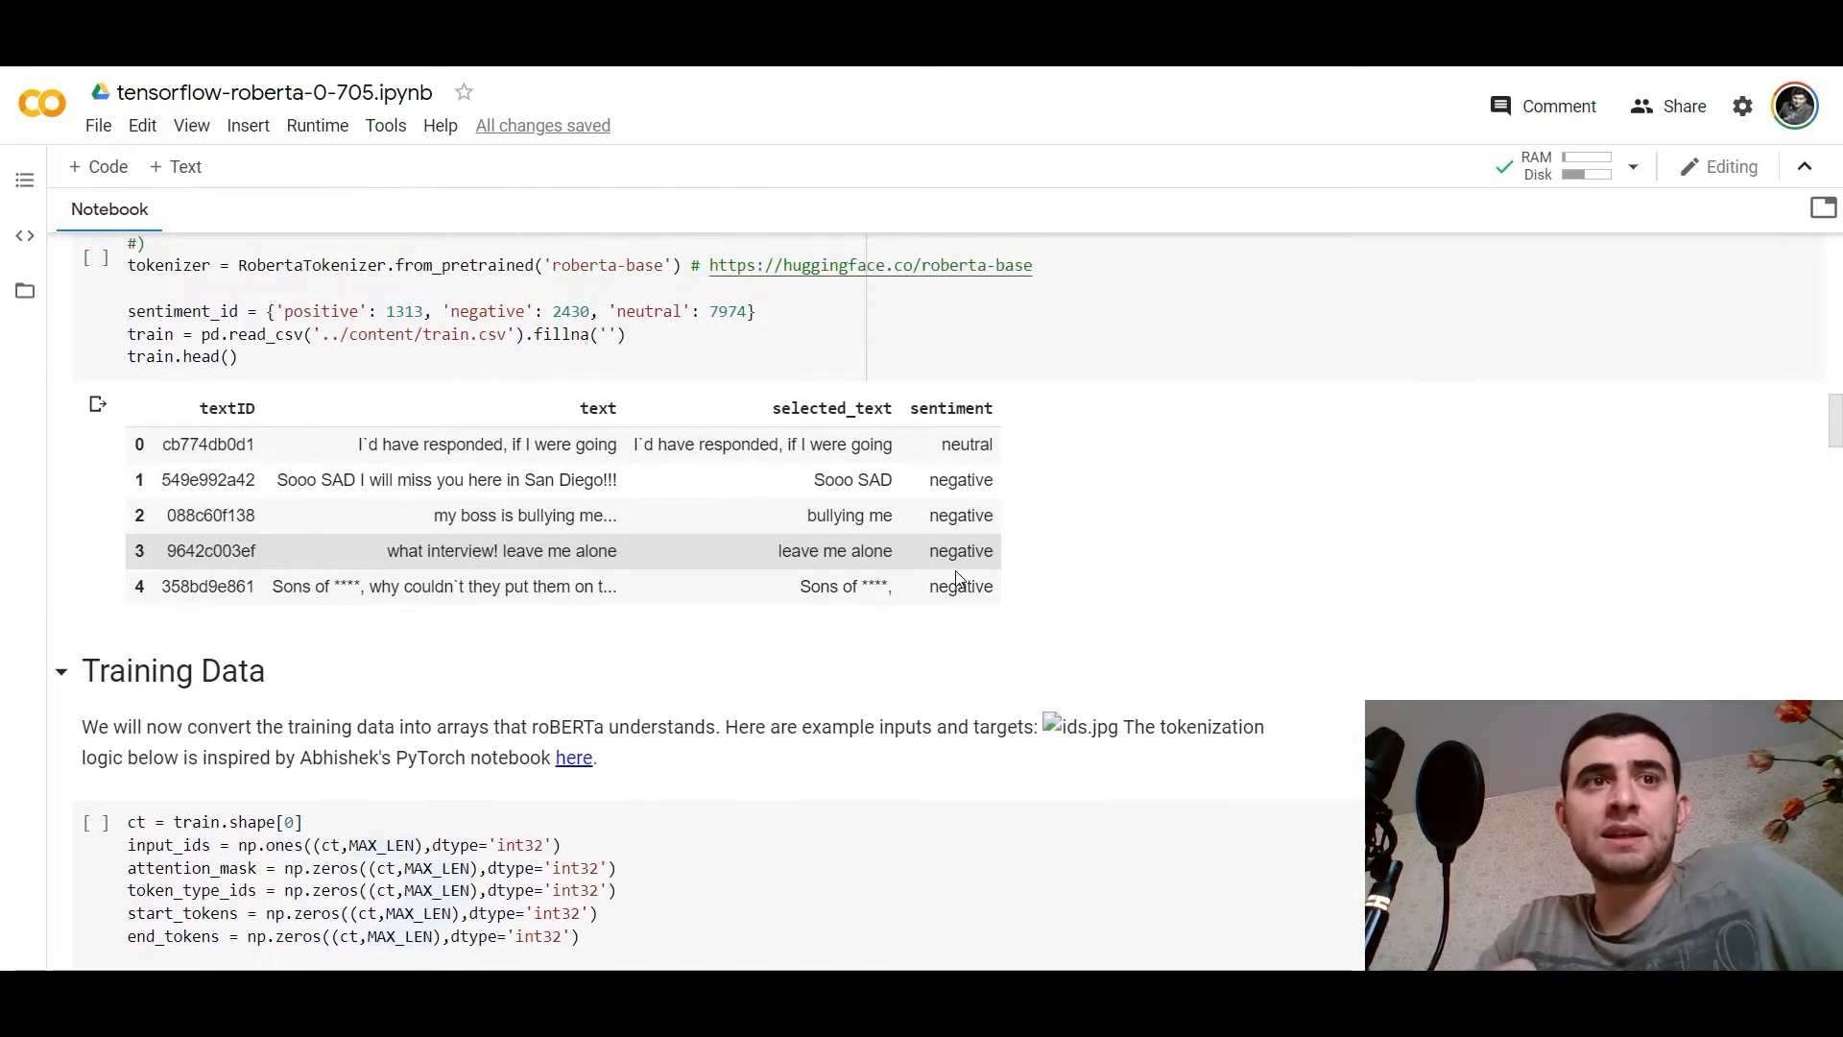
pyautogui.scroll(3, 955, 573)
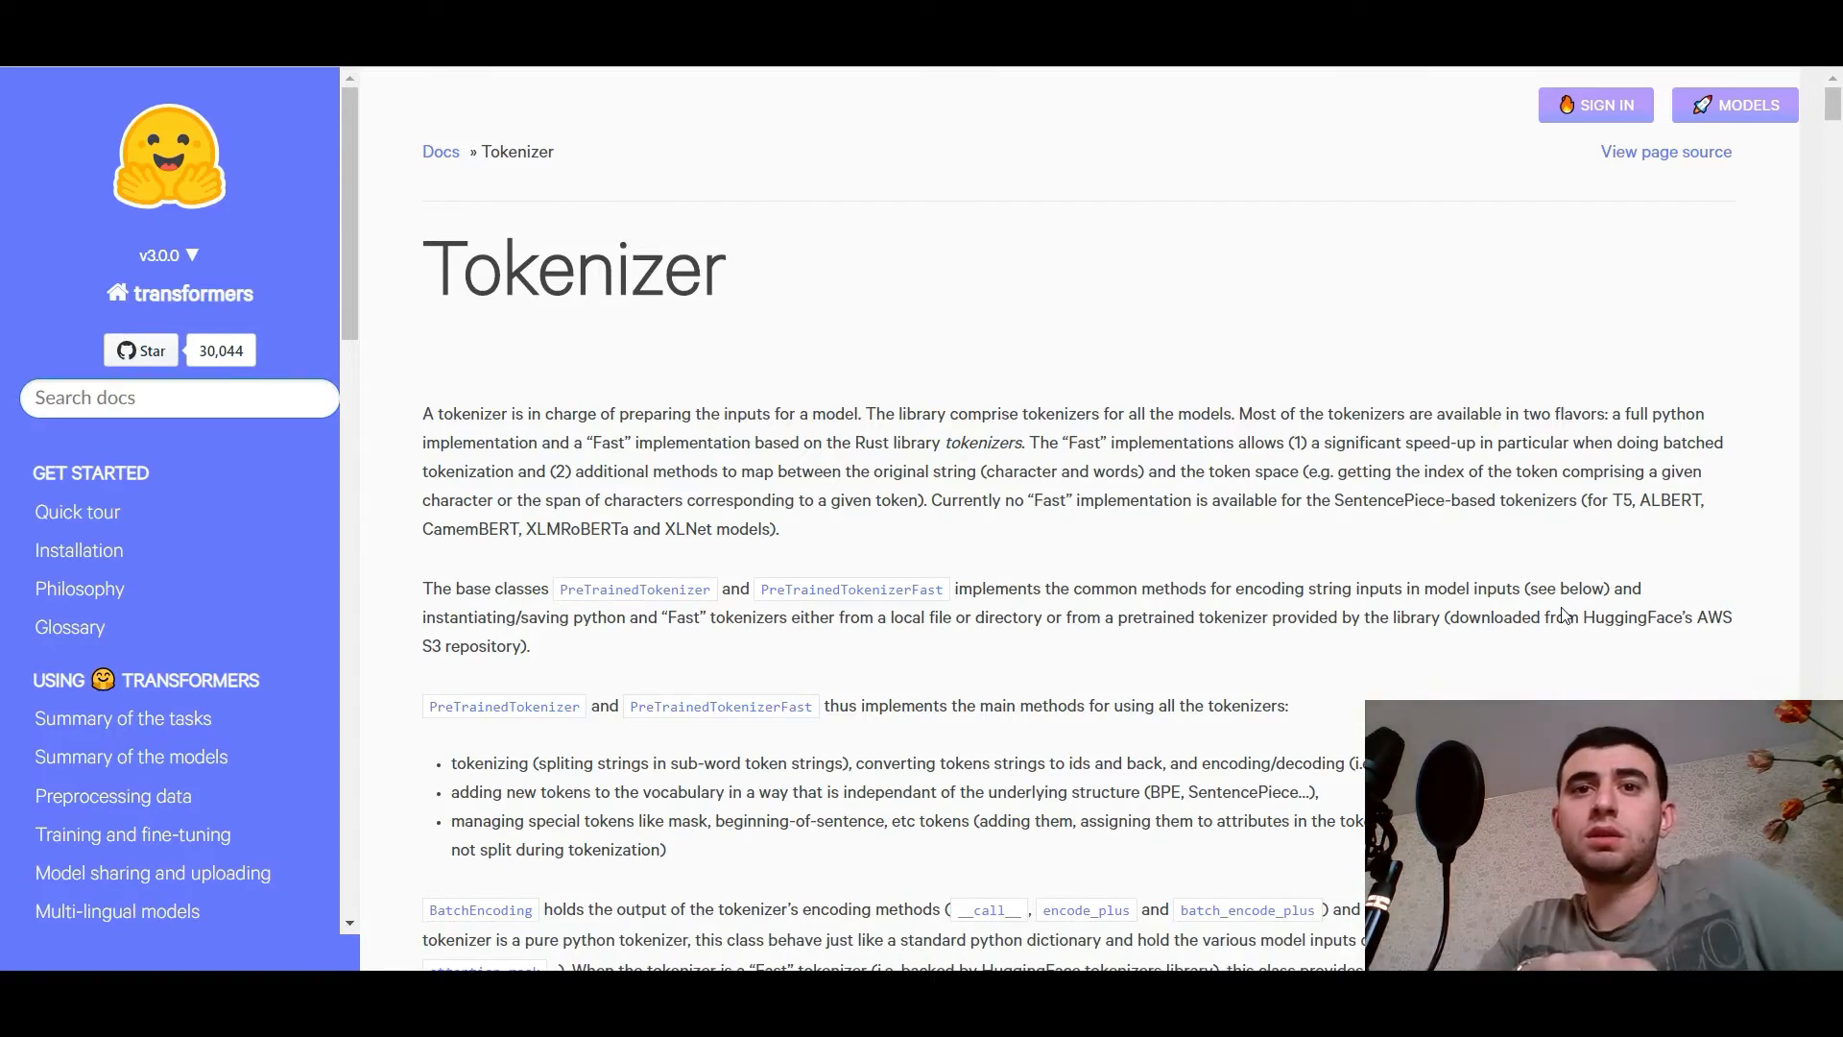
pyautogui.scroll(-2, 1562, 615)
pyautogui.scroll(-1, 1563, 615)
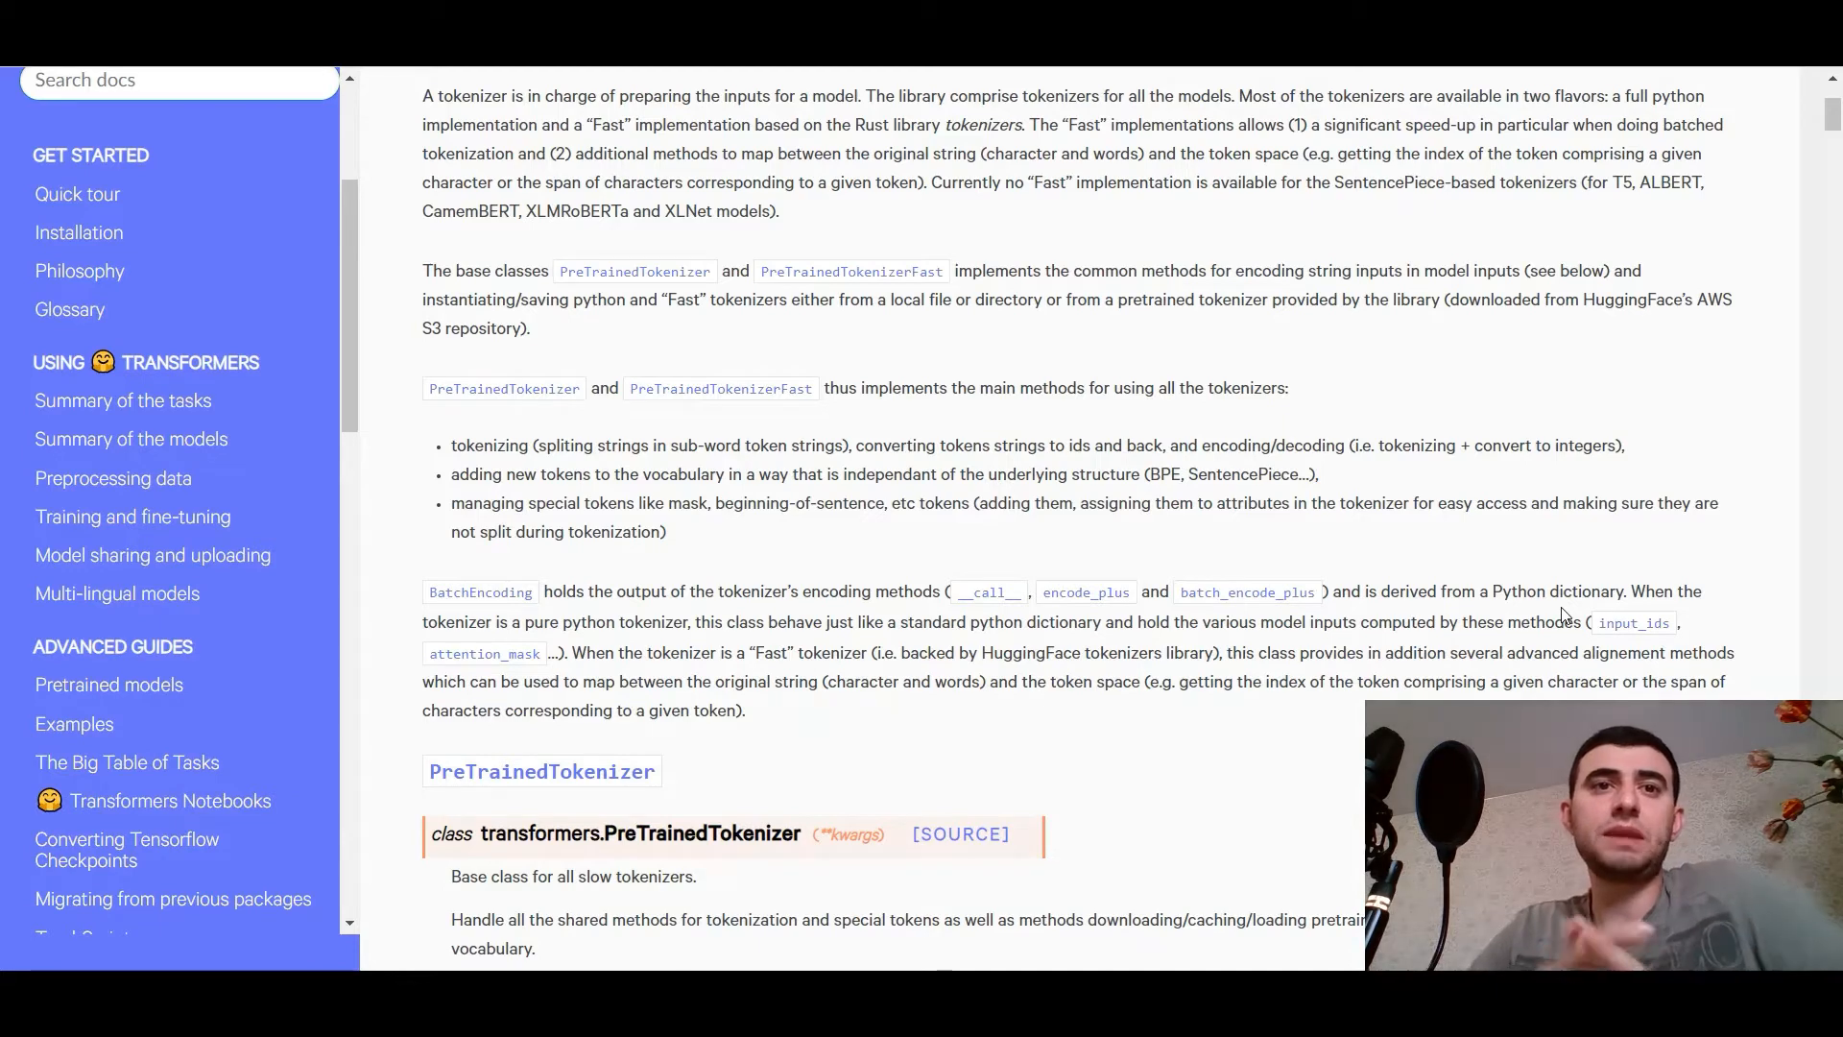
pyautogui.scroll(3, 1498, 432)
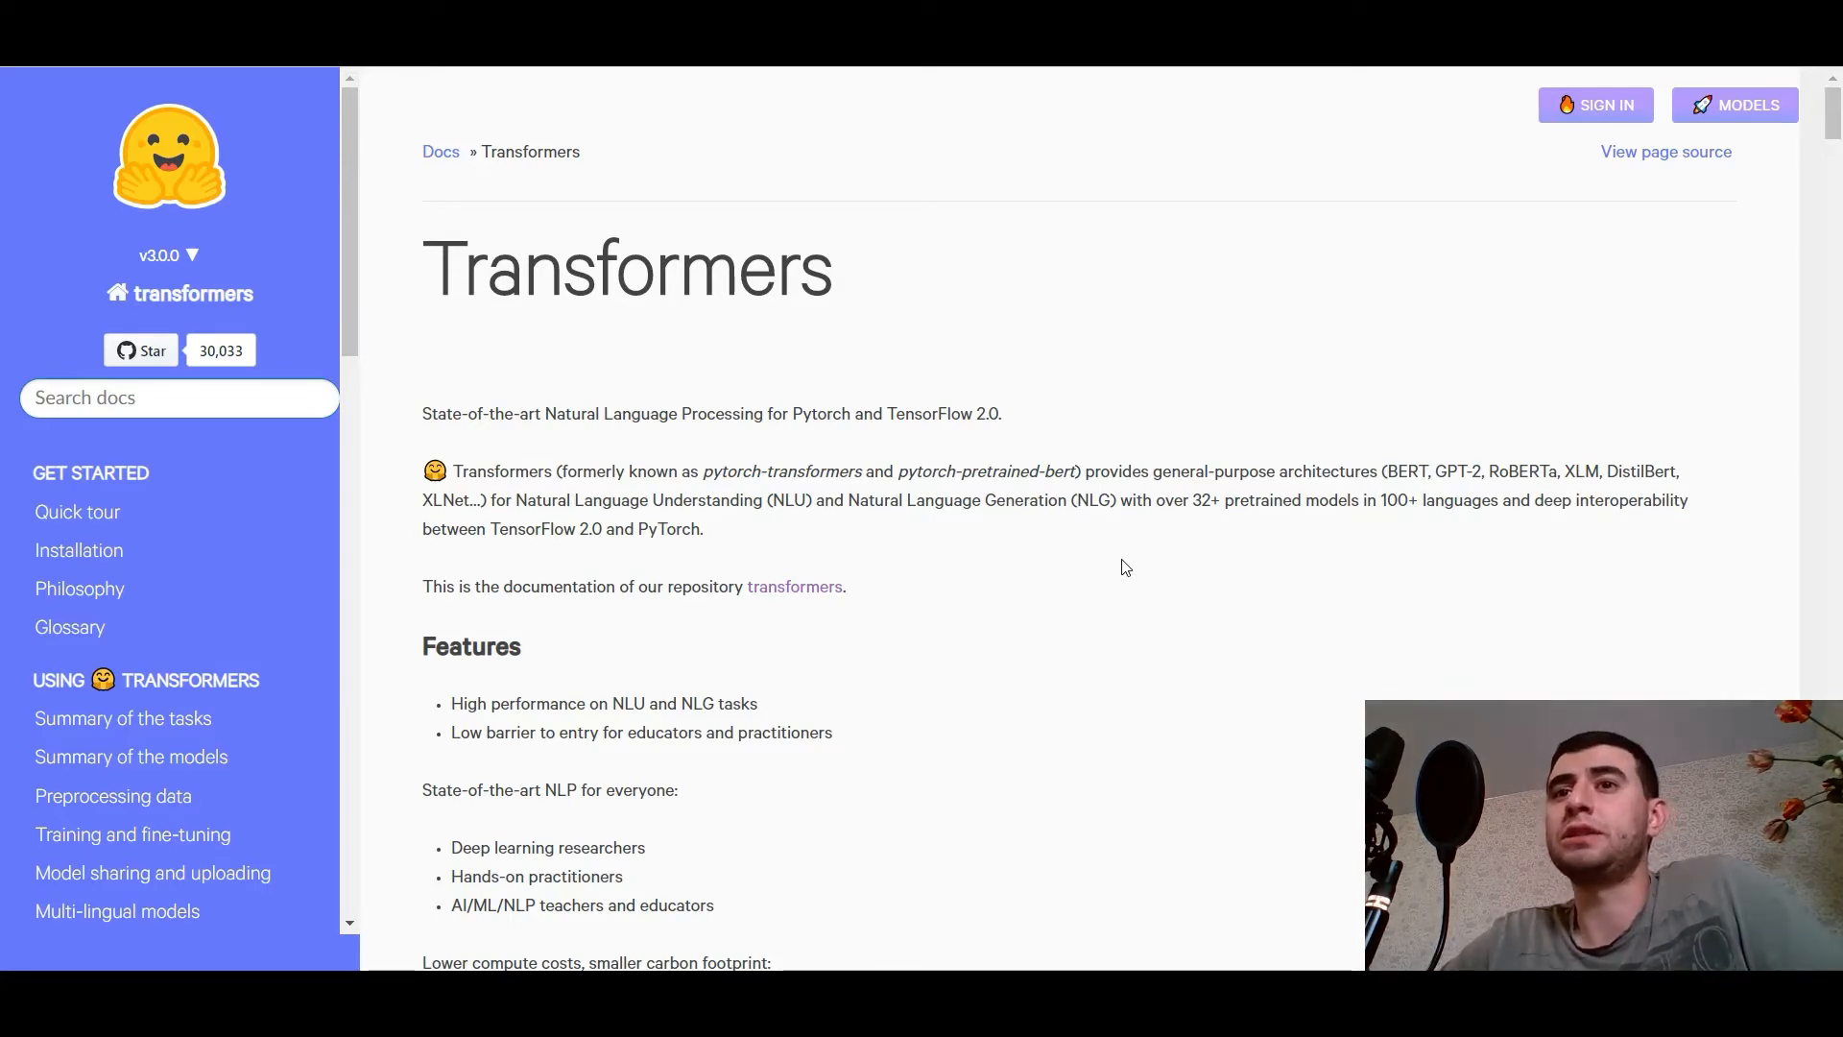
pyautogui.scroll(-4, 1449, 544)
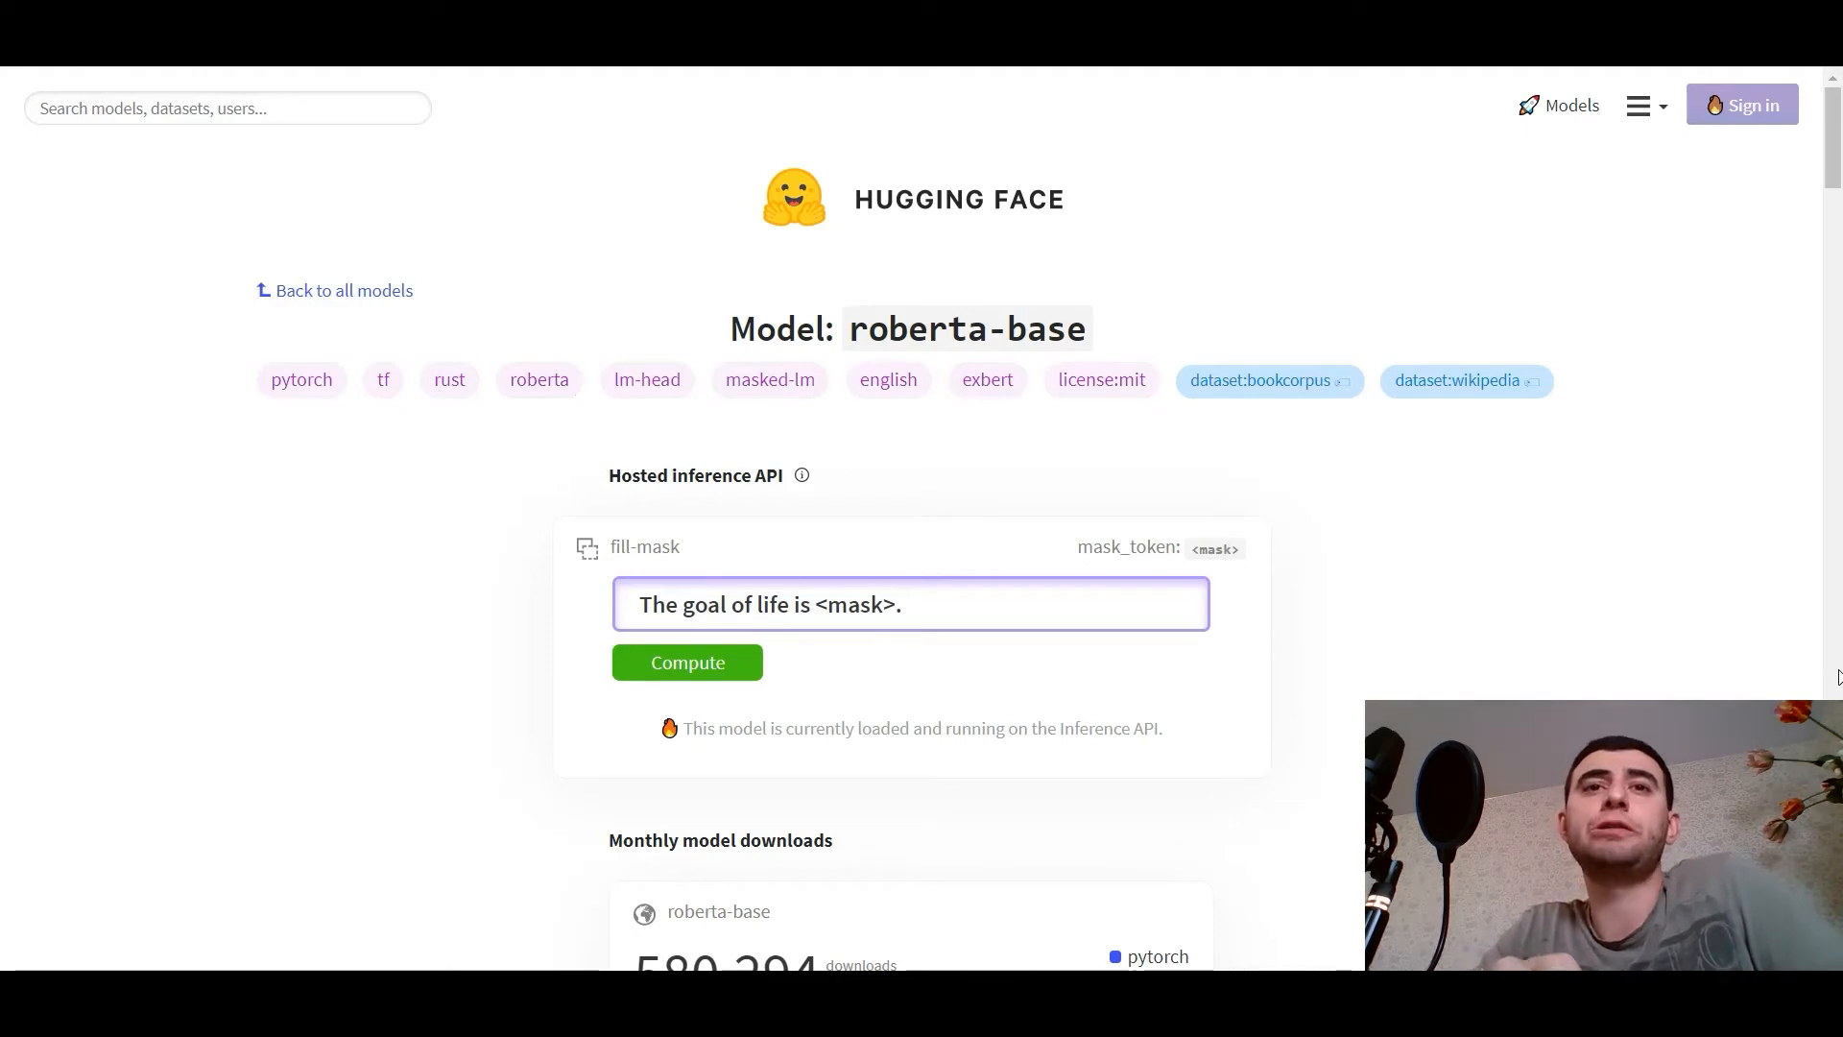
pyautogui.scroll(-2, 1838, 677)
pyautogui.scroll(-2, 1837, 678)
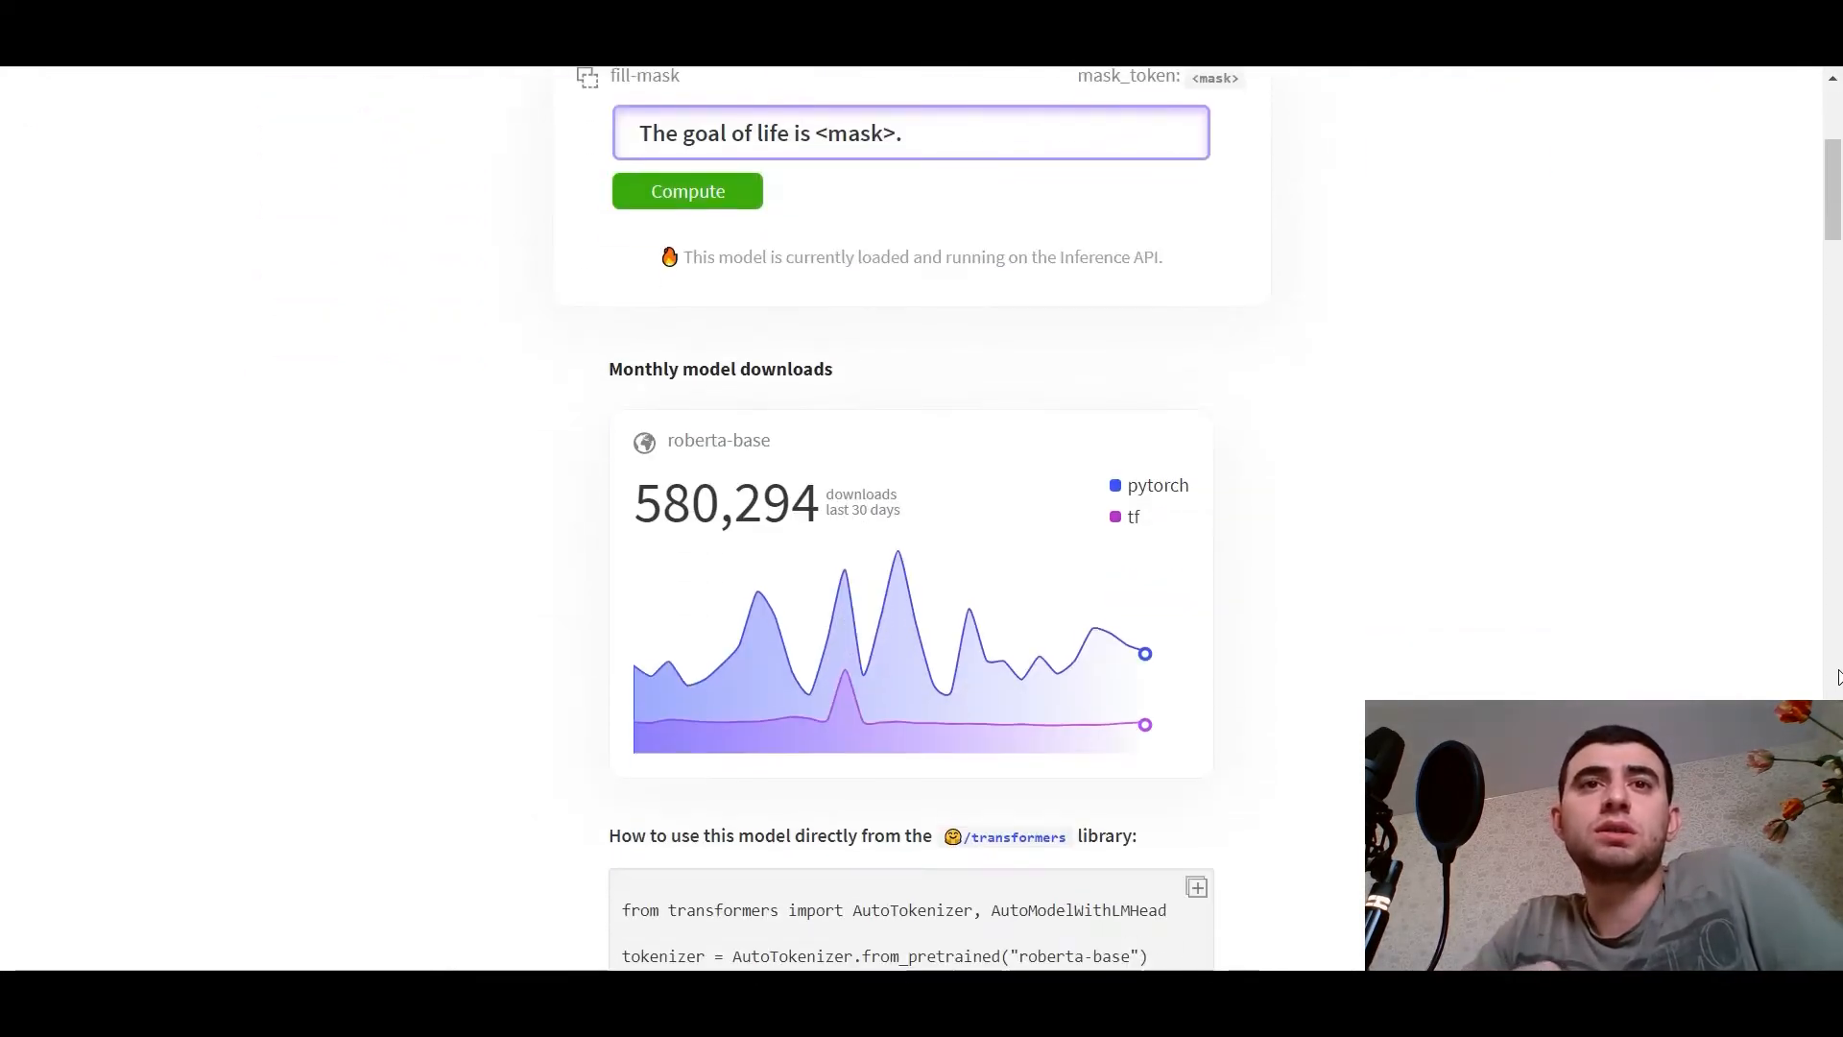
pyautogui.scroll(-1, 1838, 677)
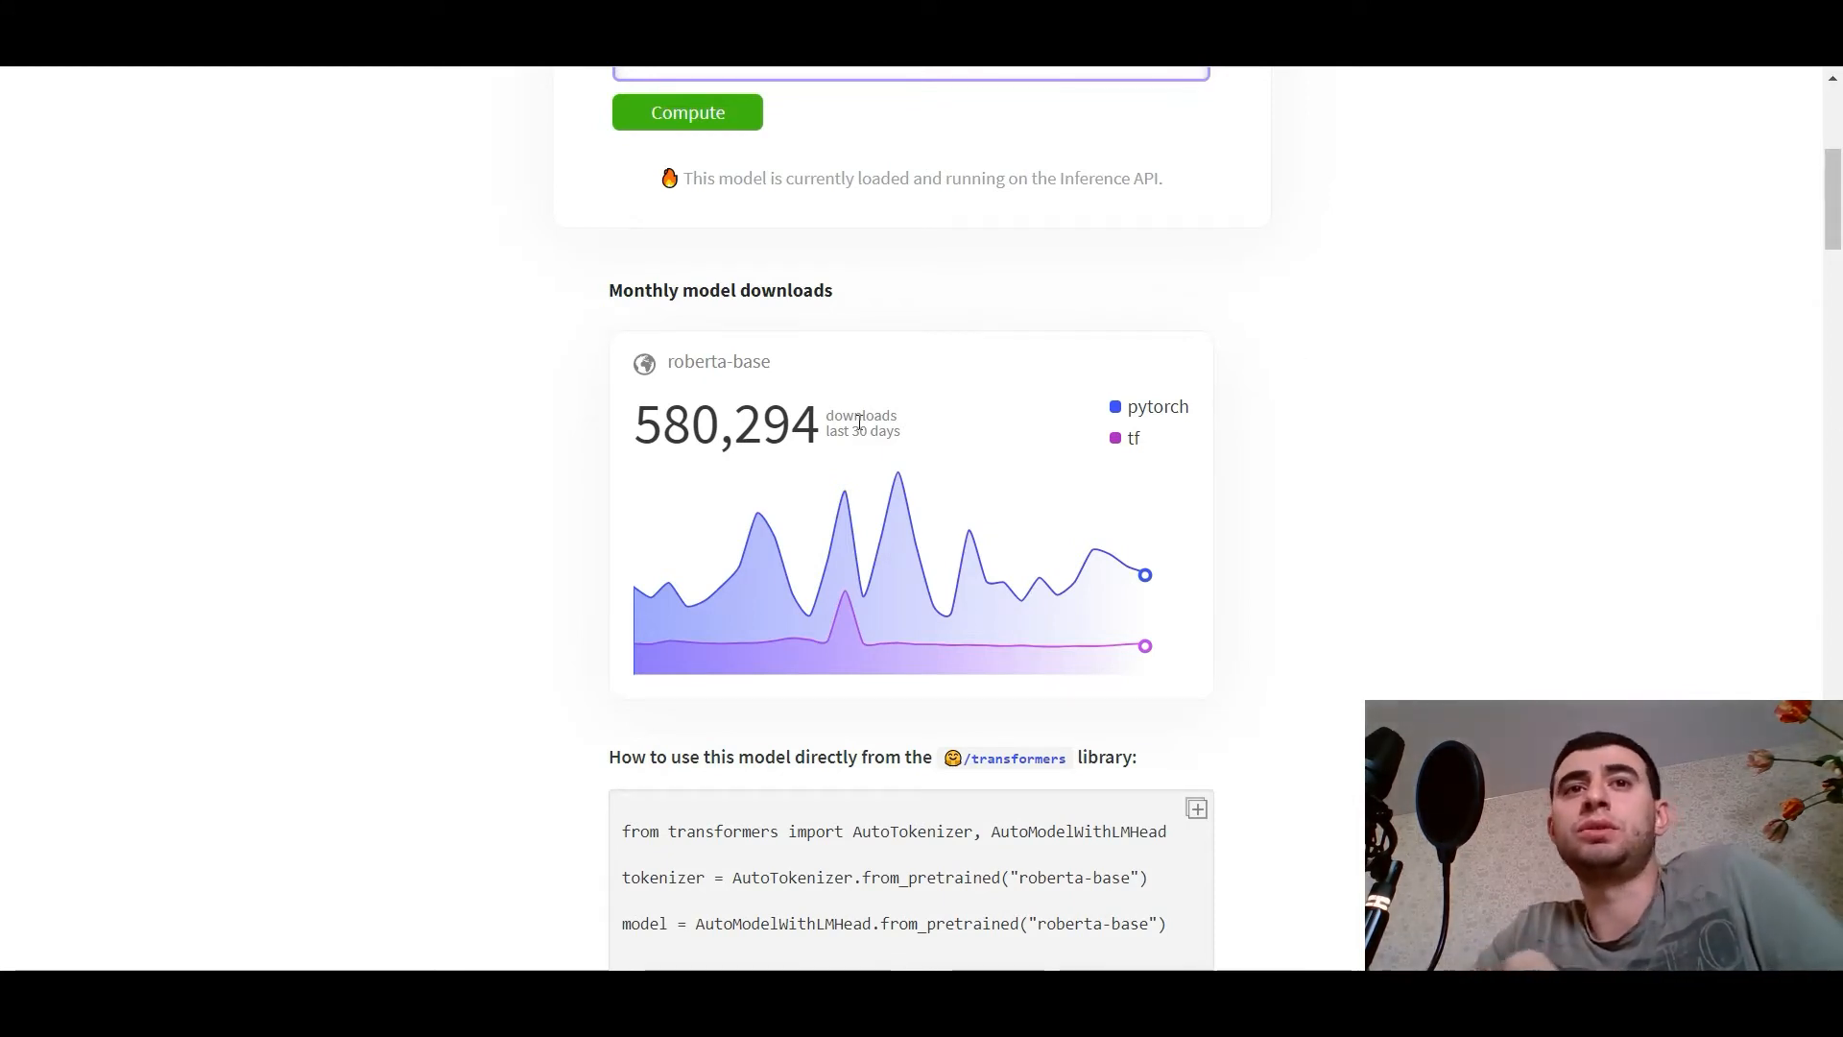
pyautogui.scroll(1, 1340, 461)
pyautogui.scroll(1, 1340, 461)
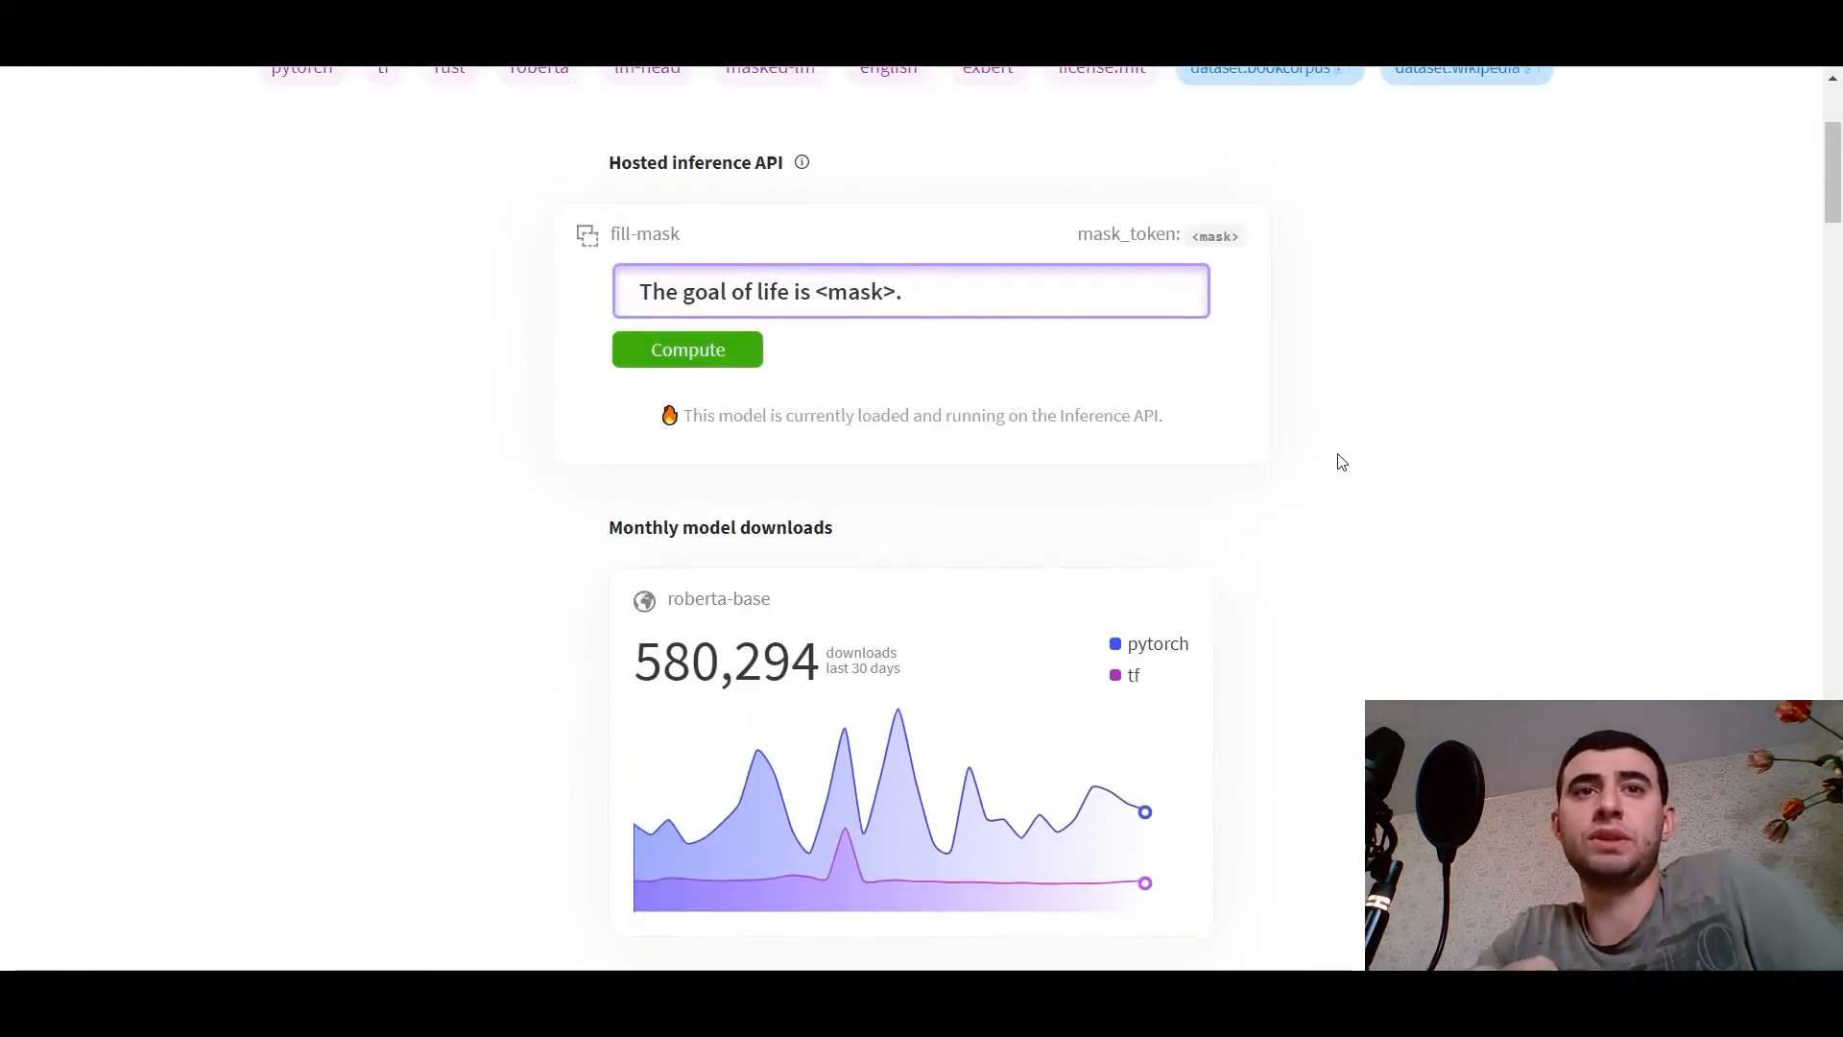
pyautogui.scroll(-1, 1339, 461)
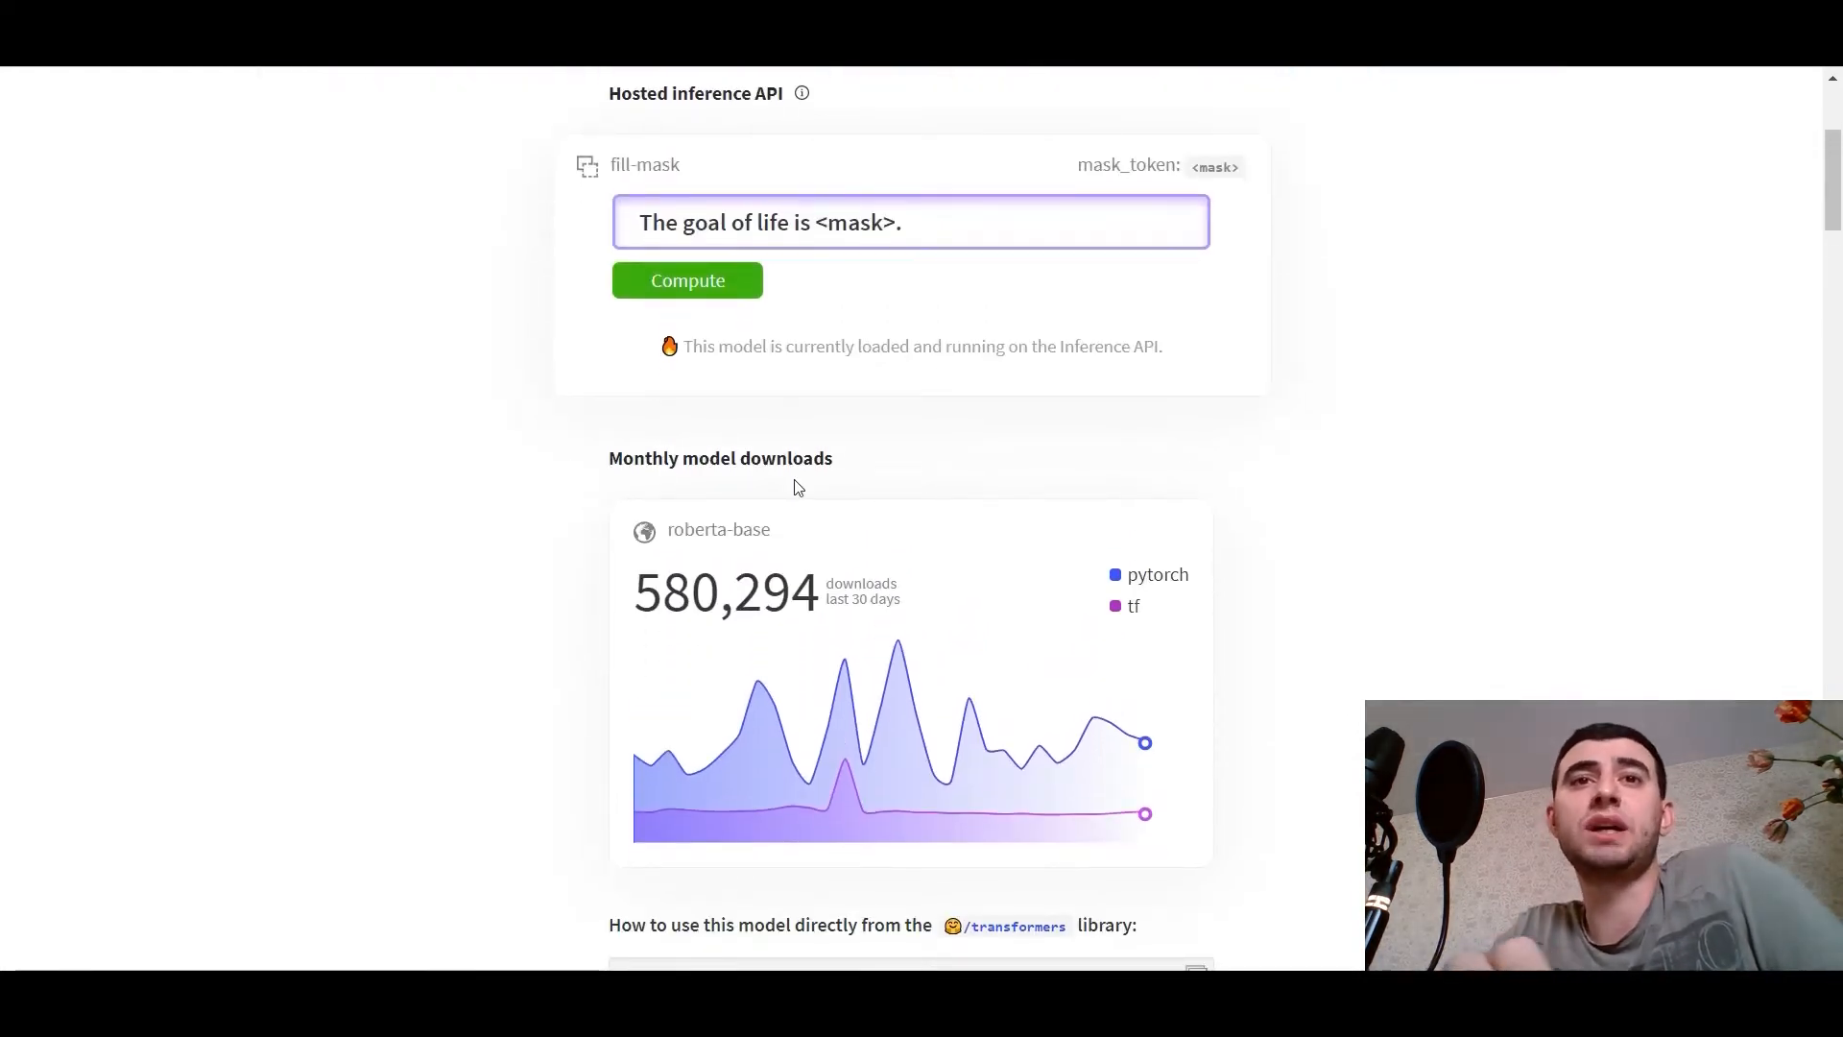
pyautogui.scroll(1, 1031, 491)
pyautogui.scroll(-1, 1032, 492)
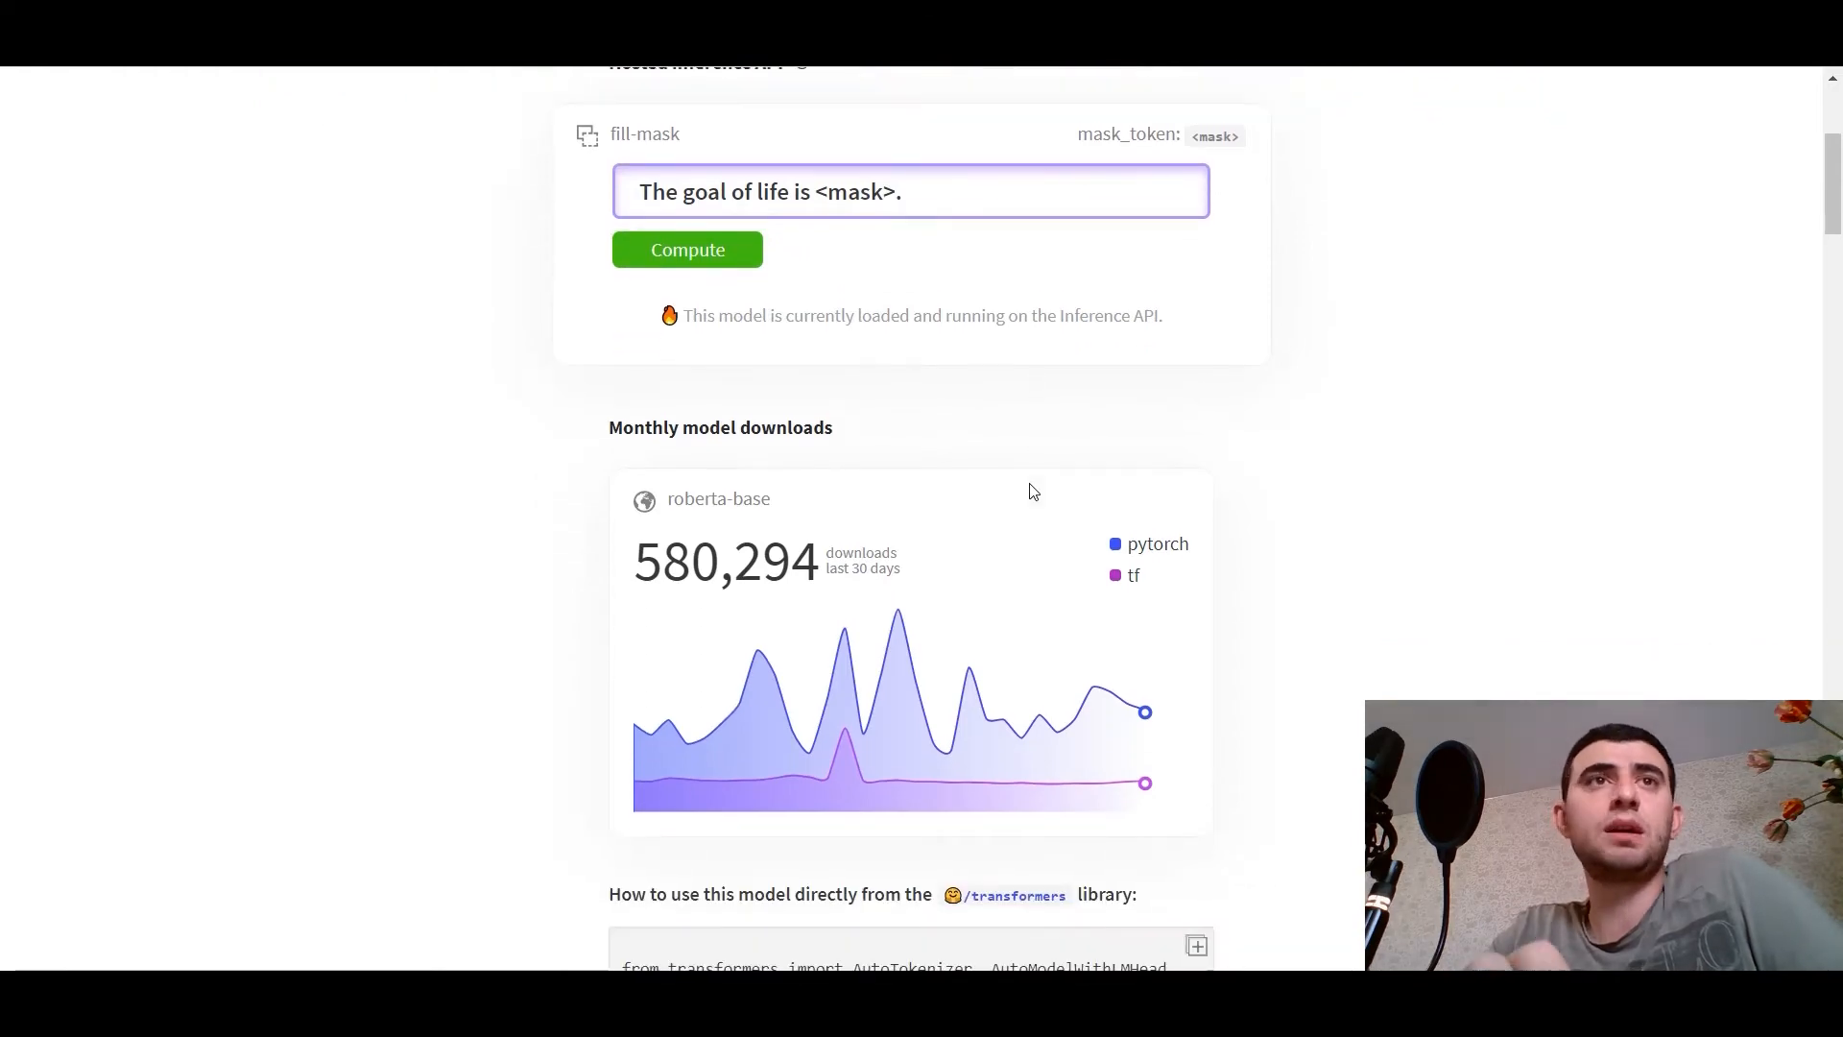
pyautogui.scroll(-5, 1032, 490)
pyautogui.scroll(-1, 1032, 491)
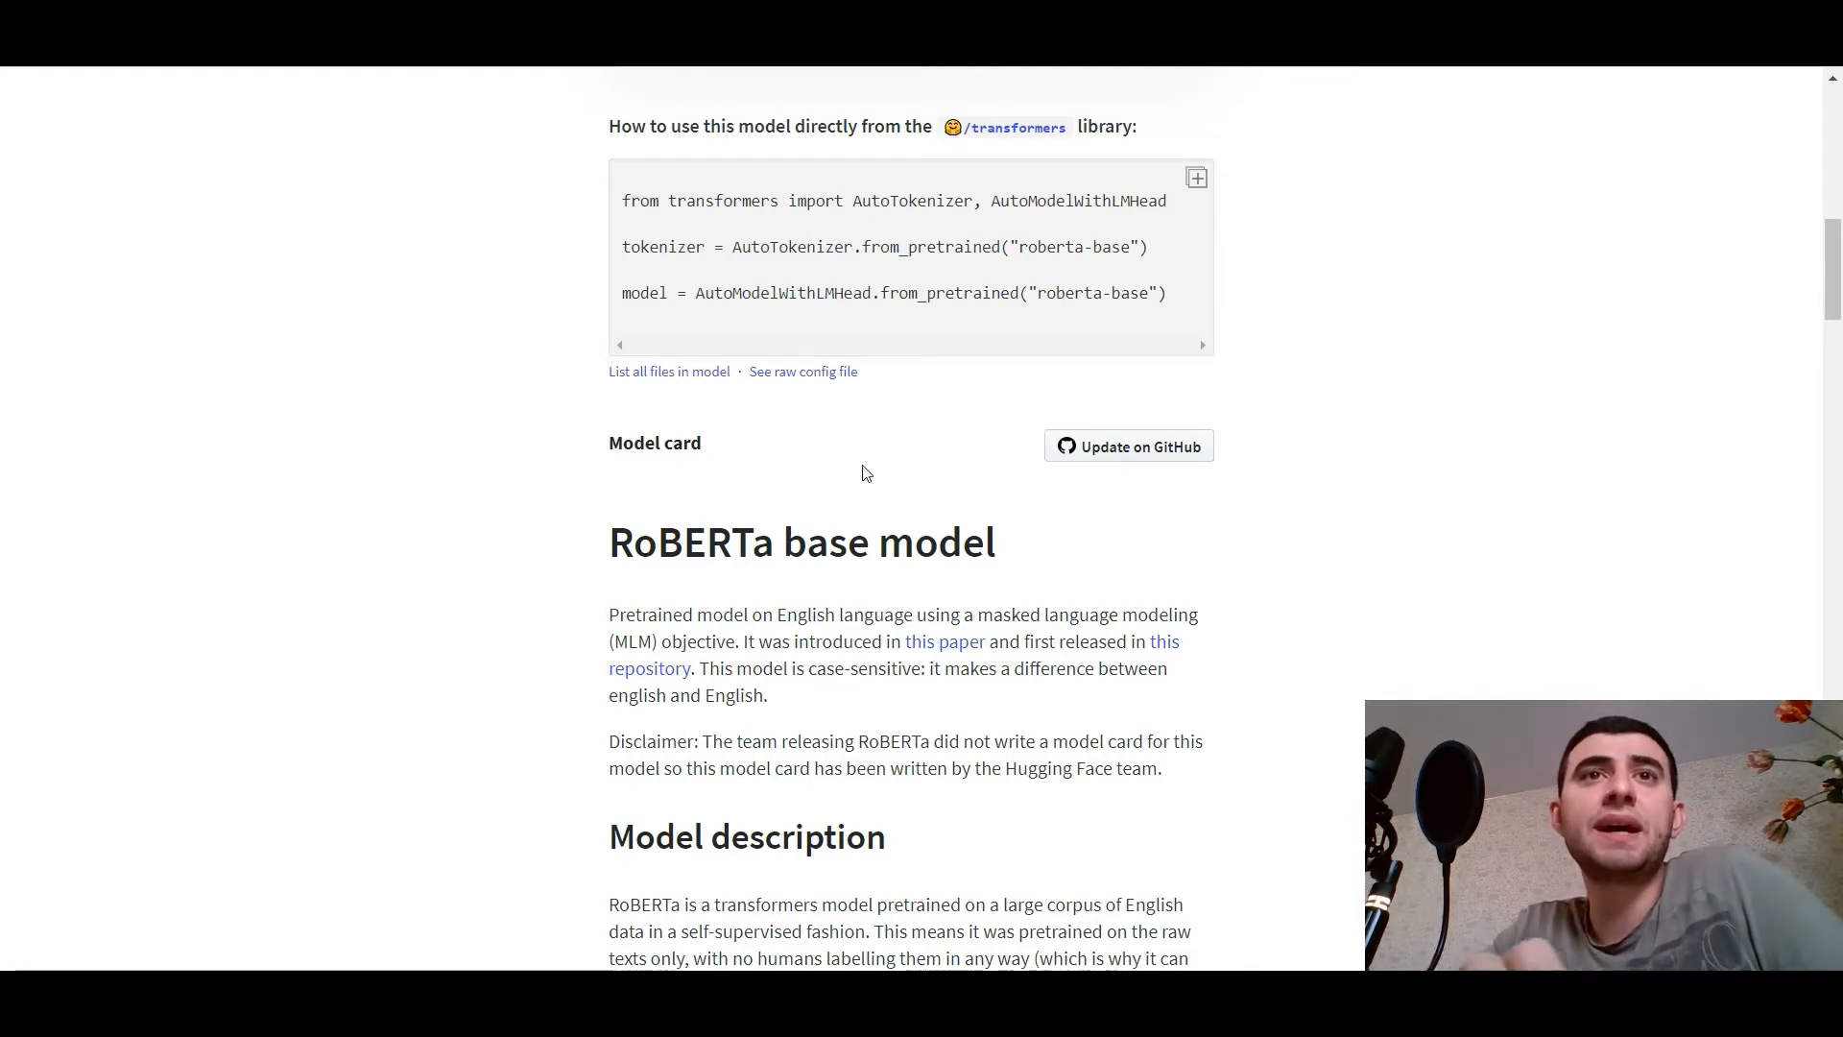
pyautogui.scroll(-2, 1462, 625)
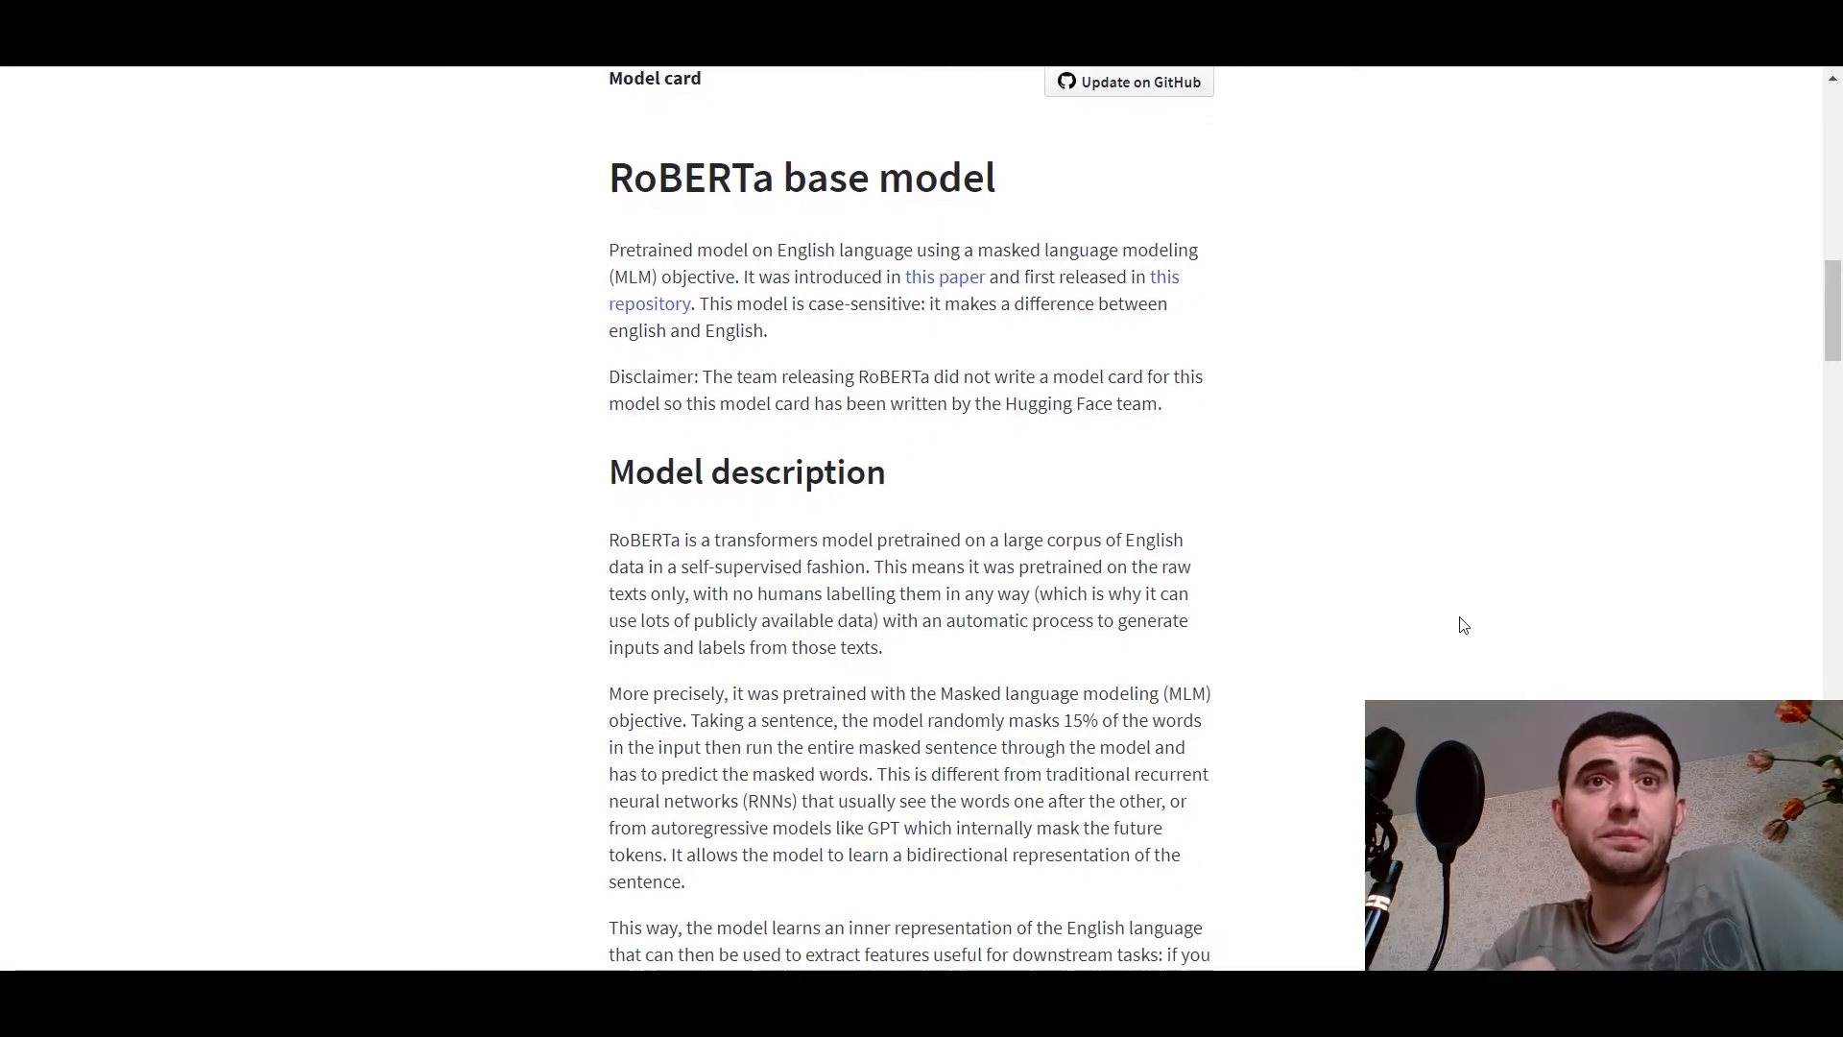
pyautogui.scroll(-2, 1462, 625)
pyautogui.scroll(-1, 1463, 625)
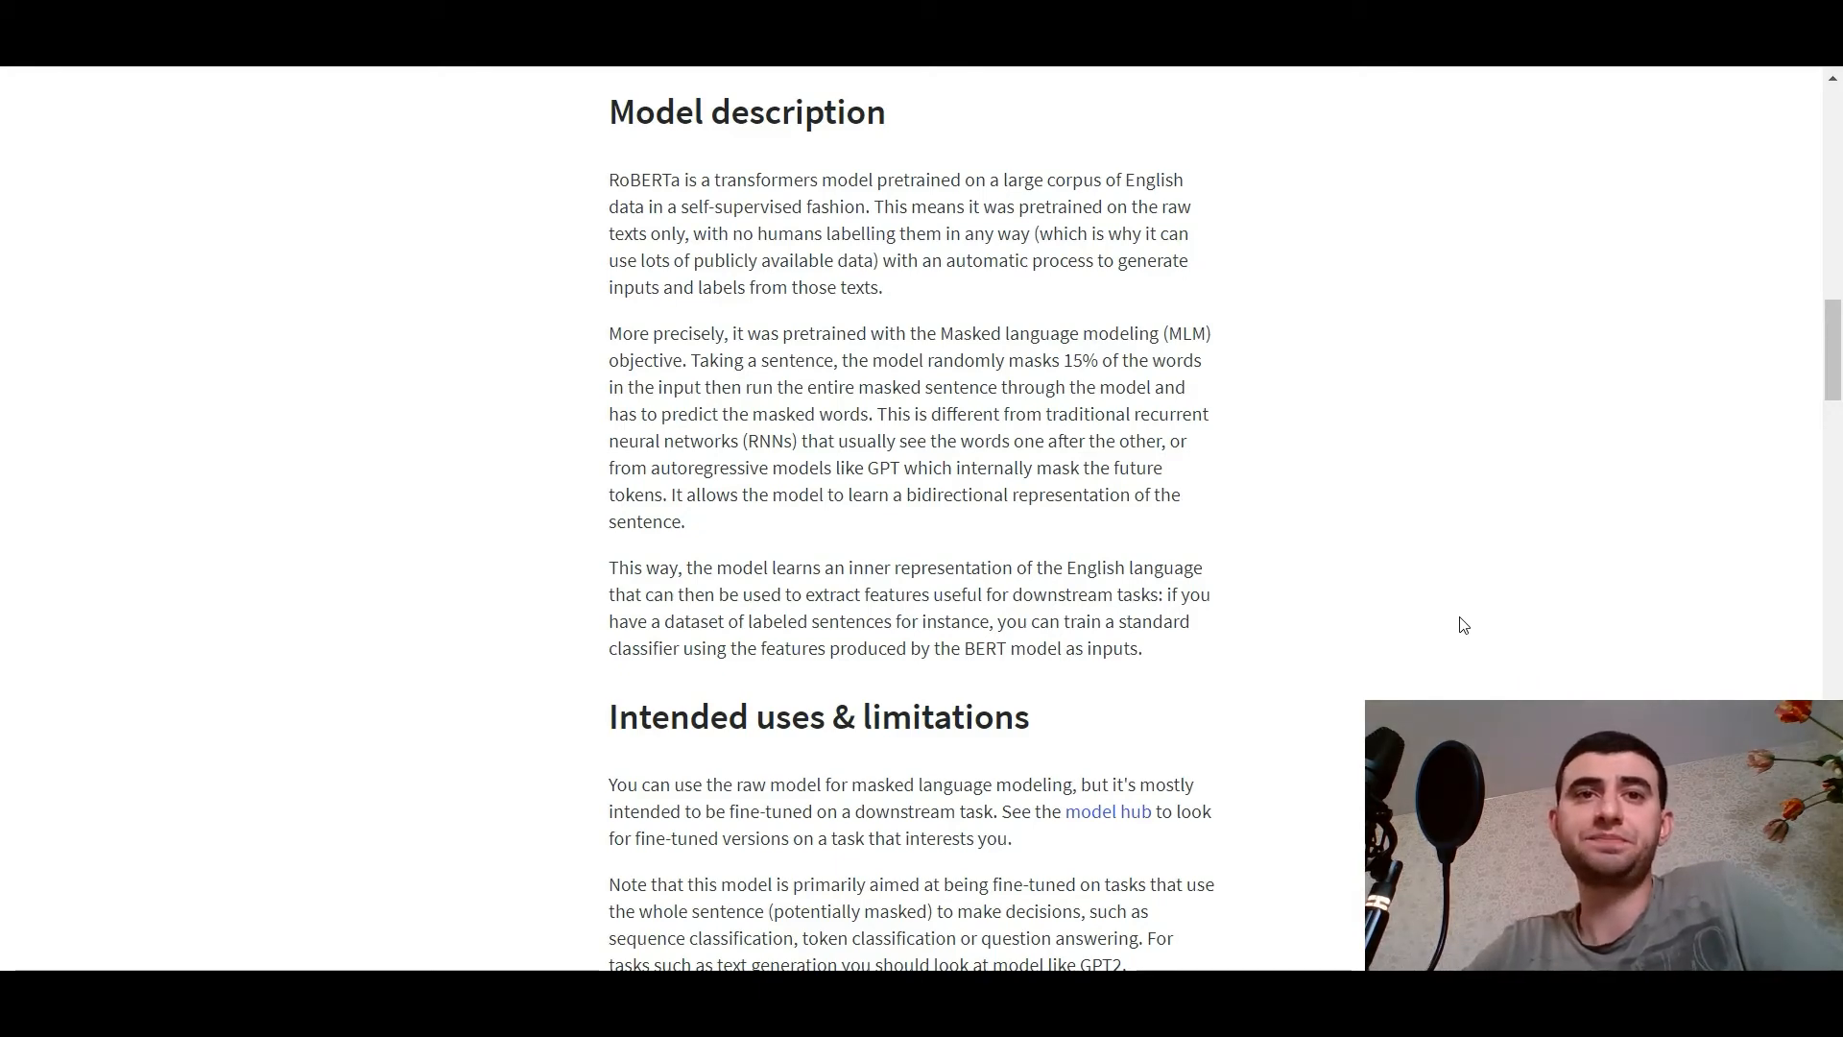
pyautogui.scroll(-3, 1462, 624)
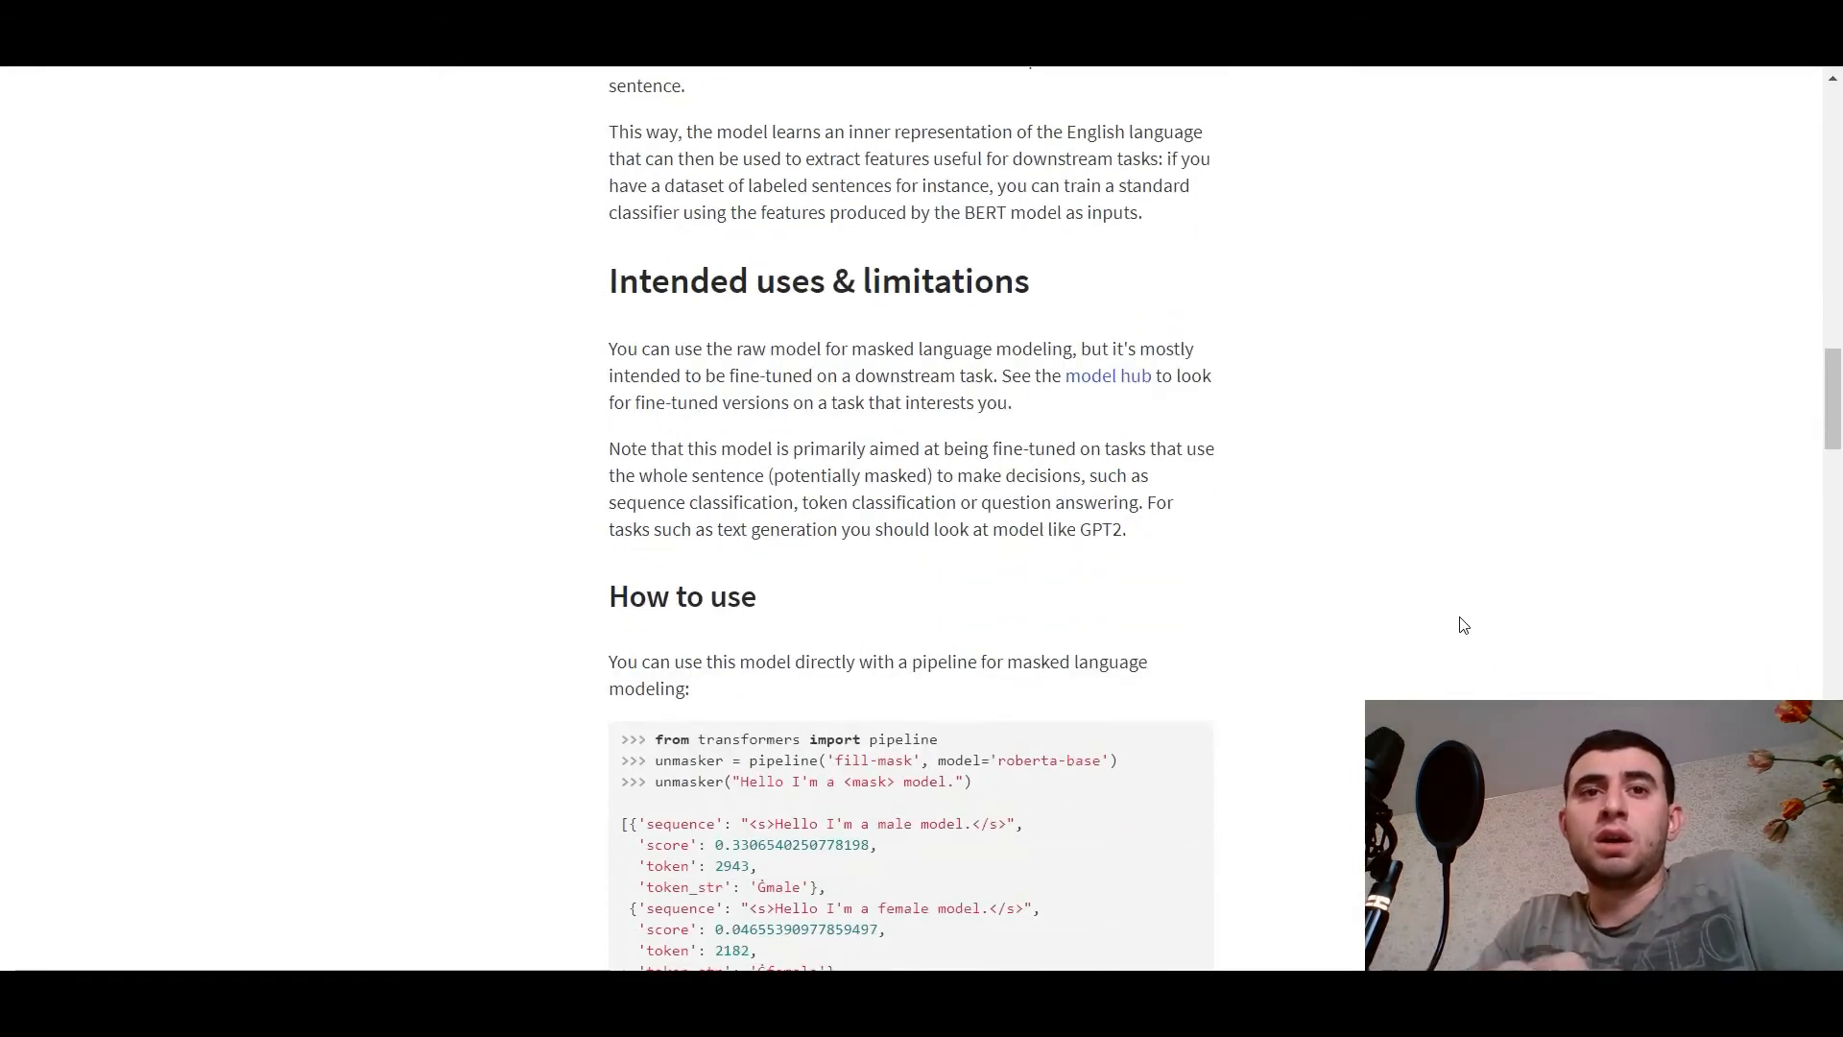
pyautogui.scroll(-1, 1462, 623)
pyautogui.scroll(-1, 1462, 623)
pyautogui.scroll(-1, 1463, 624)
pyautogui.scroll(-2, 1461, 624)
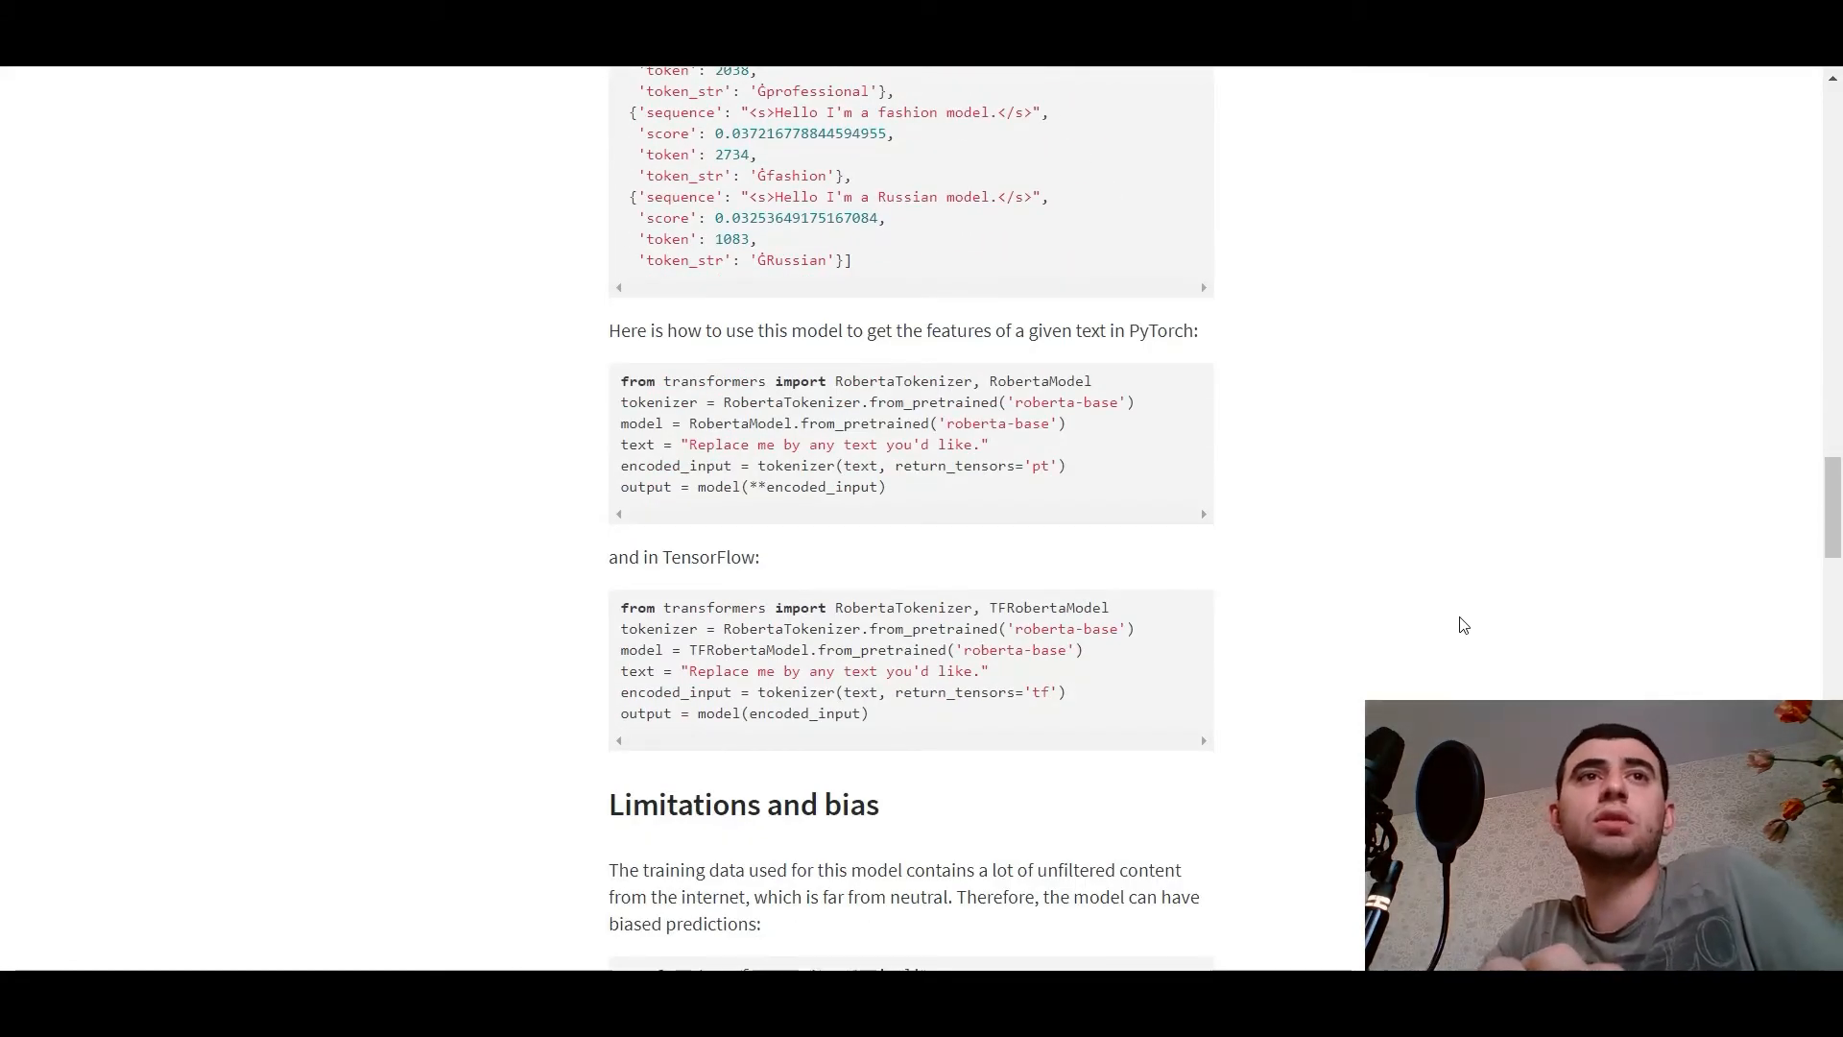
pyautogui.scroll(5, 1462, 624)
pyautogui.scroll(5, 1461, 624)
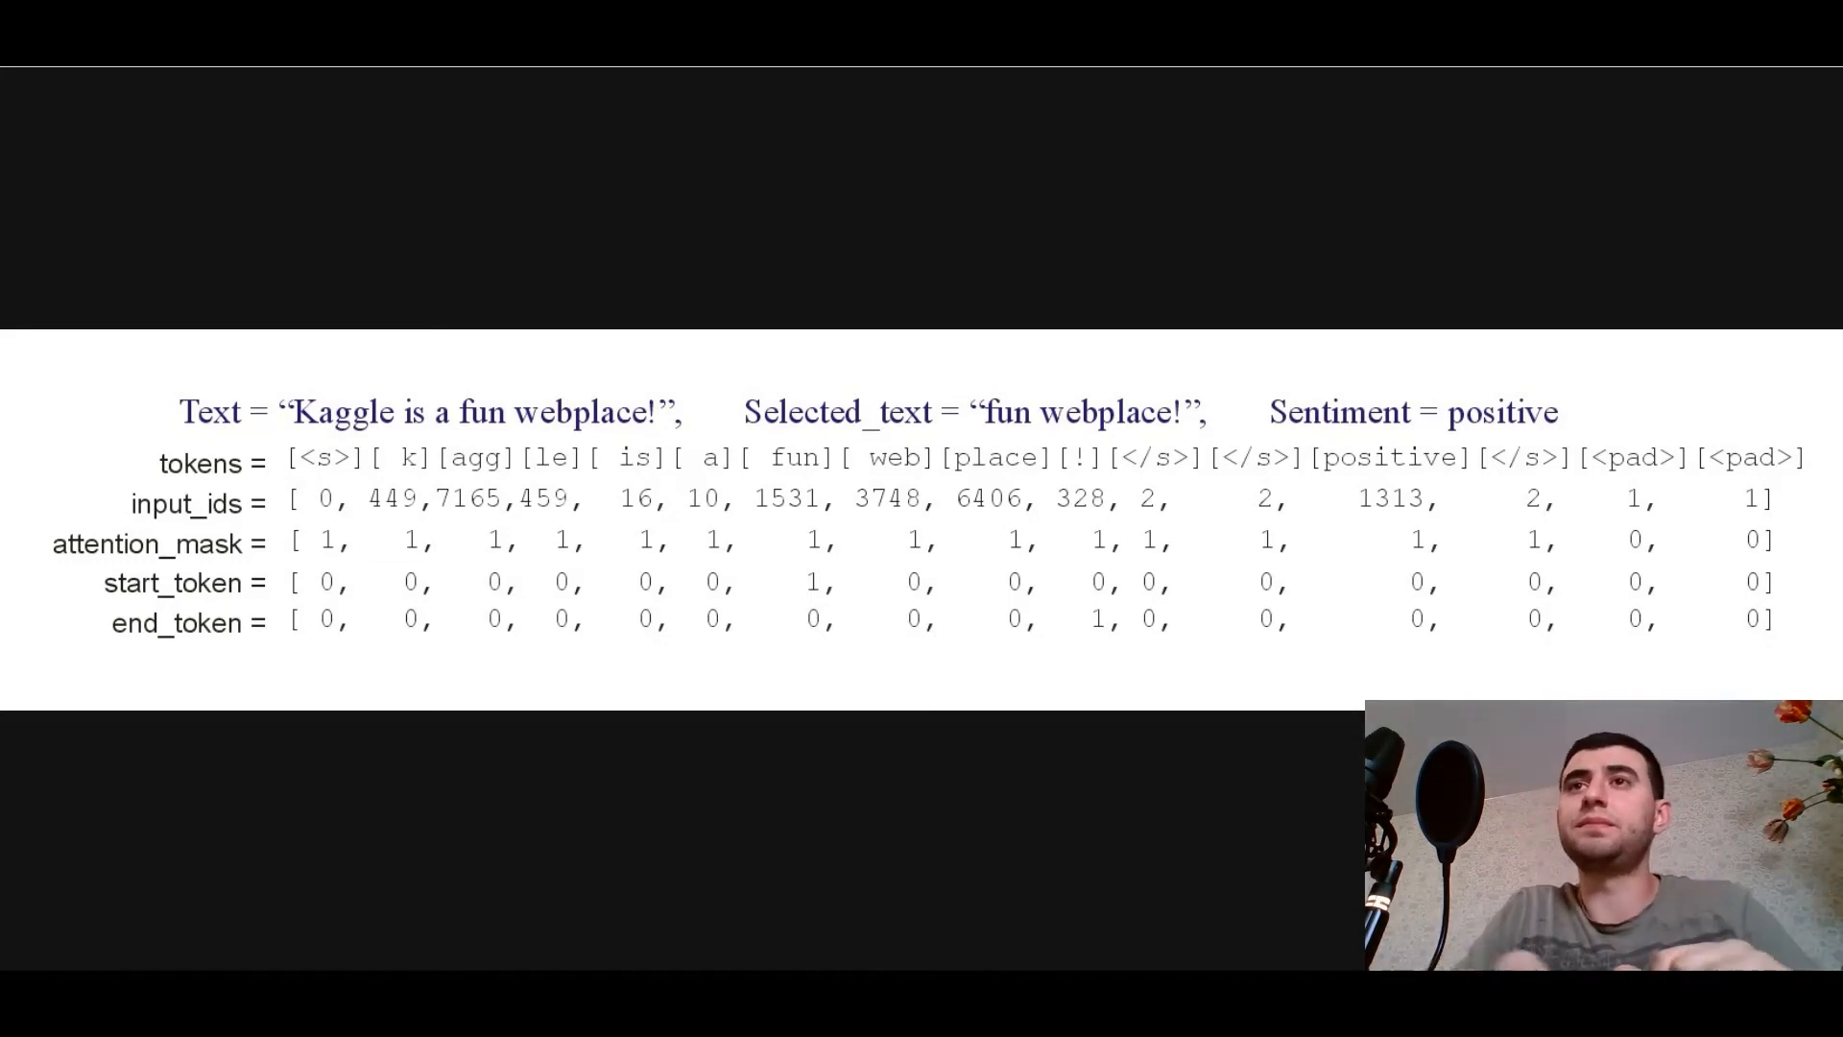
# Leave the tokenization slide and return to the Colab notebook's preprocessing code
pyautogui.hotkey('alt', 'Tab')
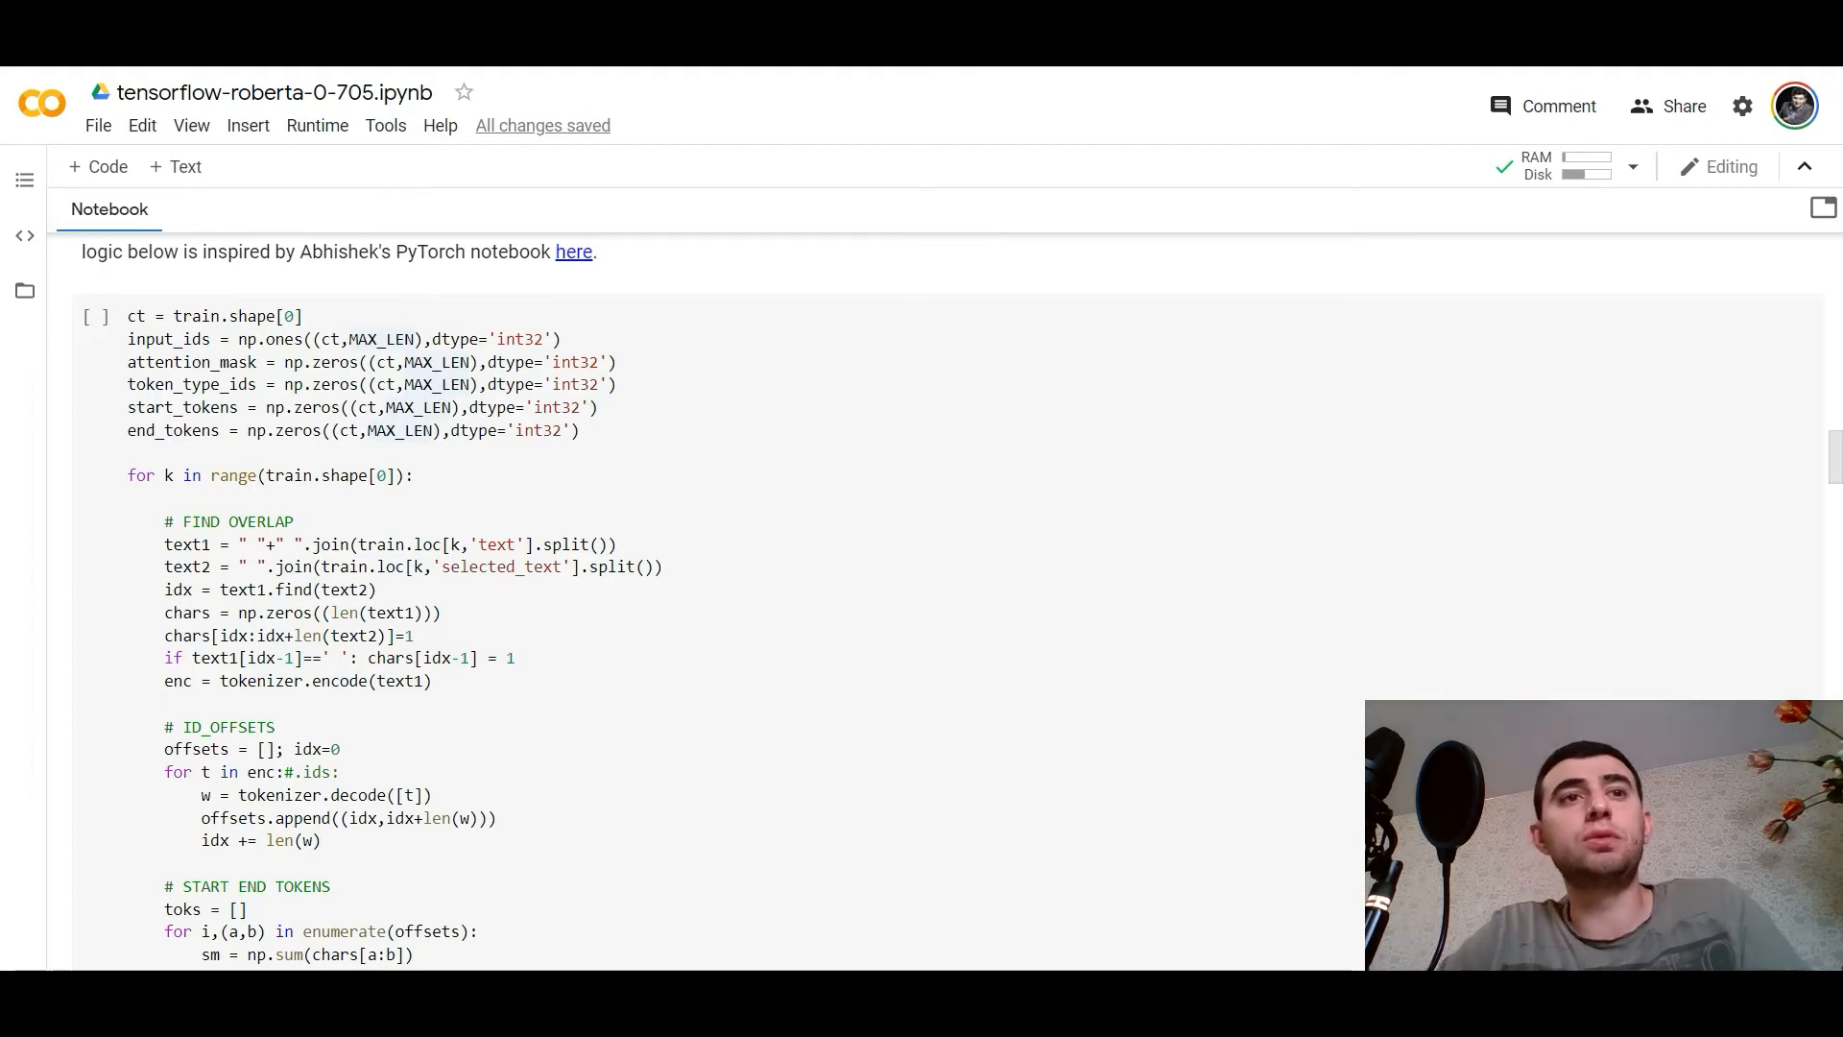
pyautogui.scroll(-1, 922, 605)
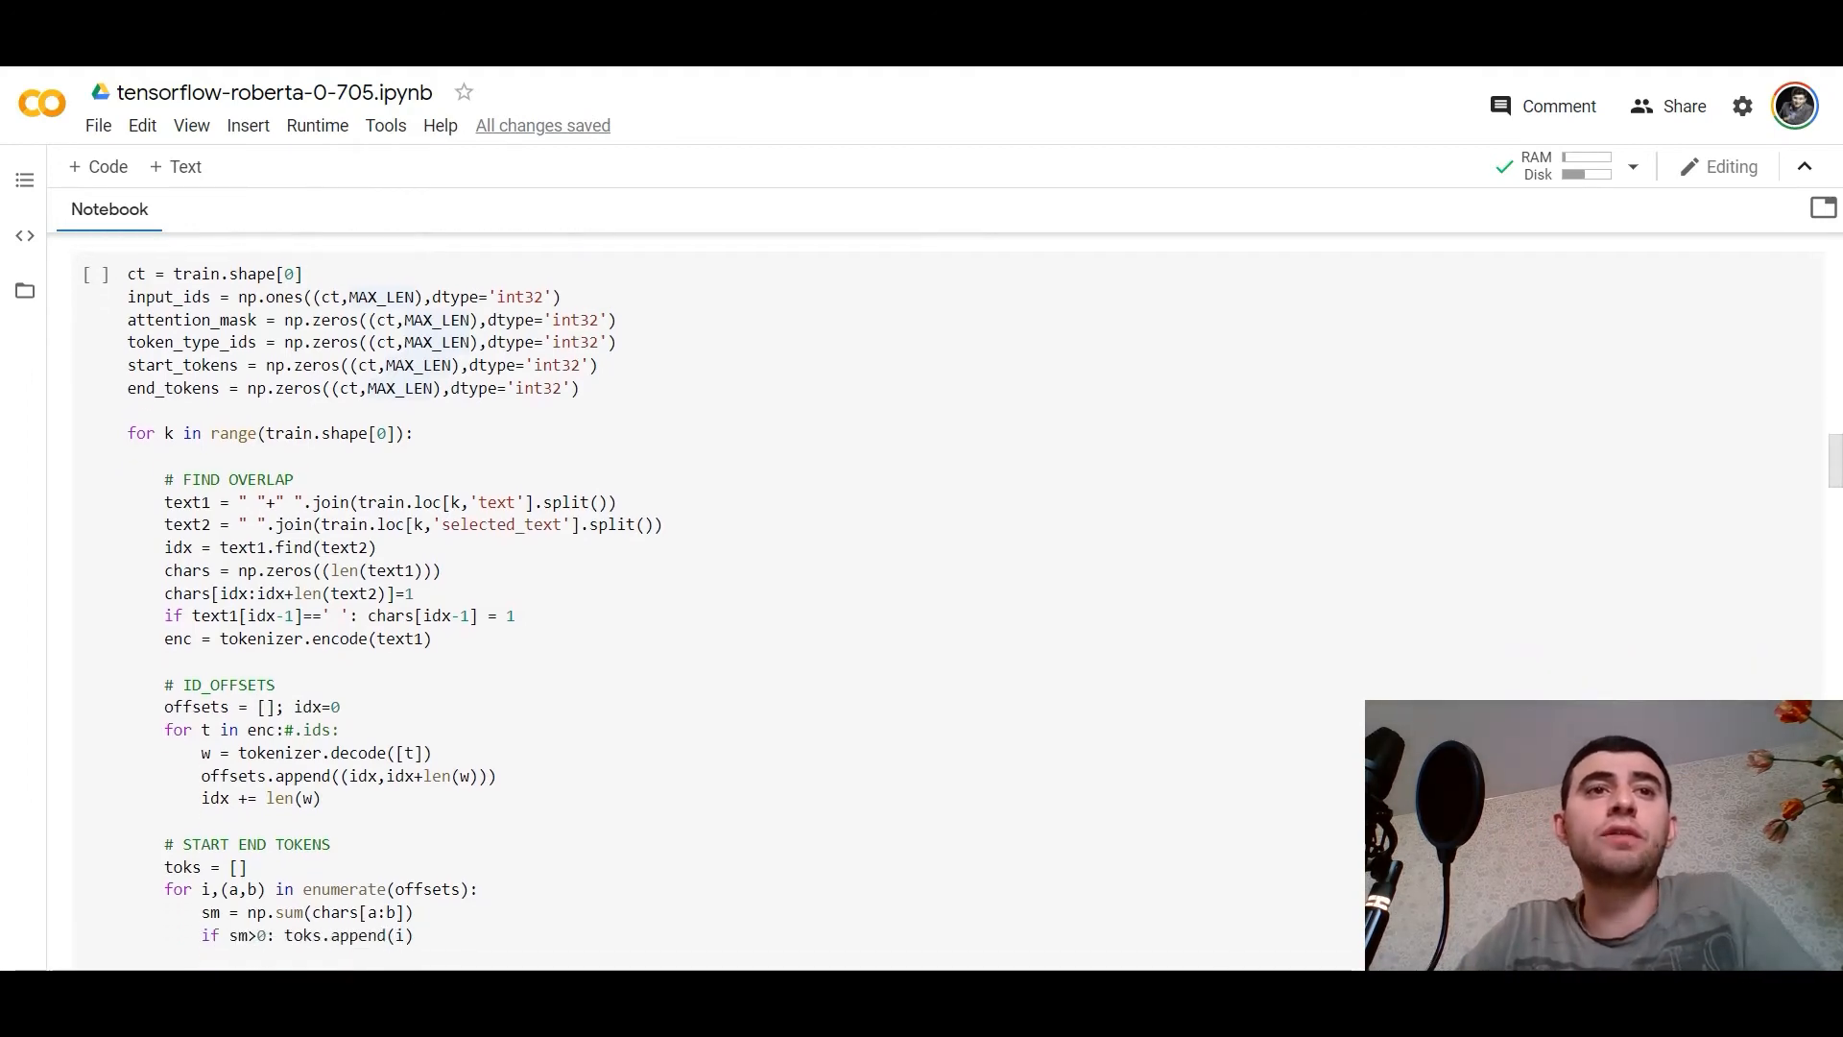
pyautogui.scroll(-1, 921, 606)
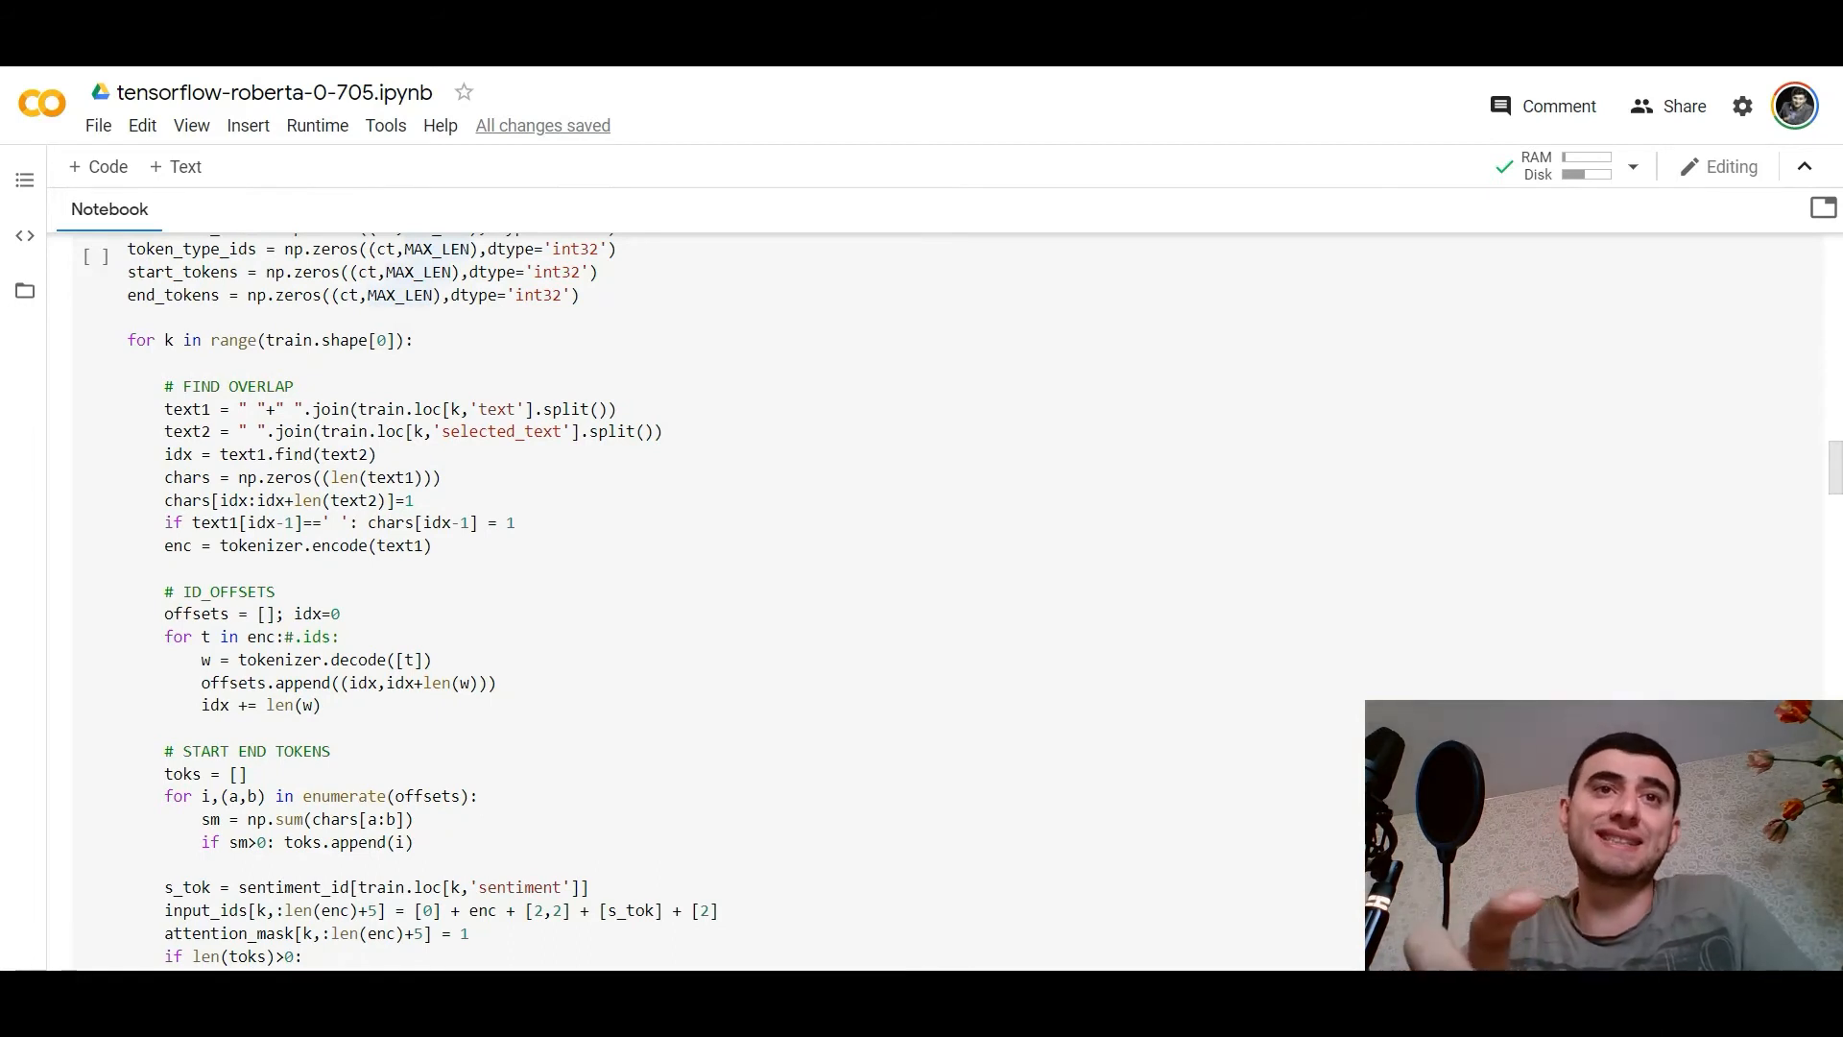
pyautogui.scroll(-1, 721, 605)
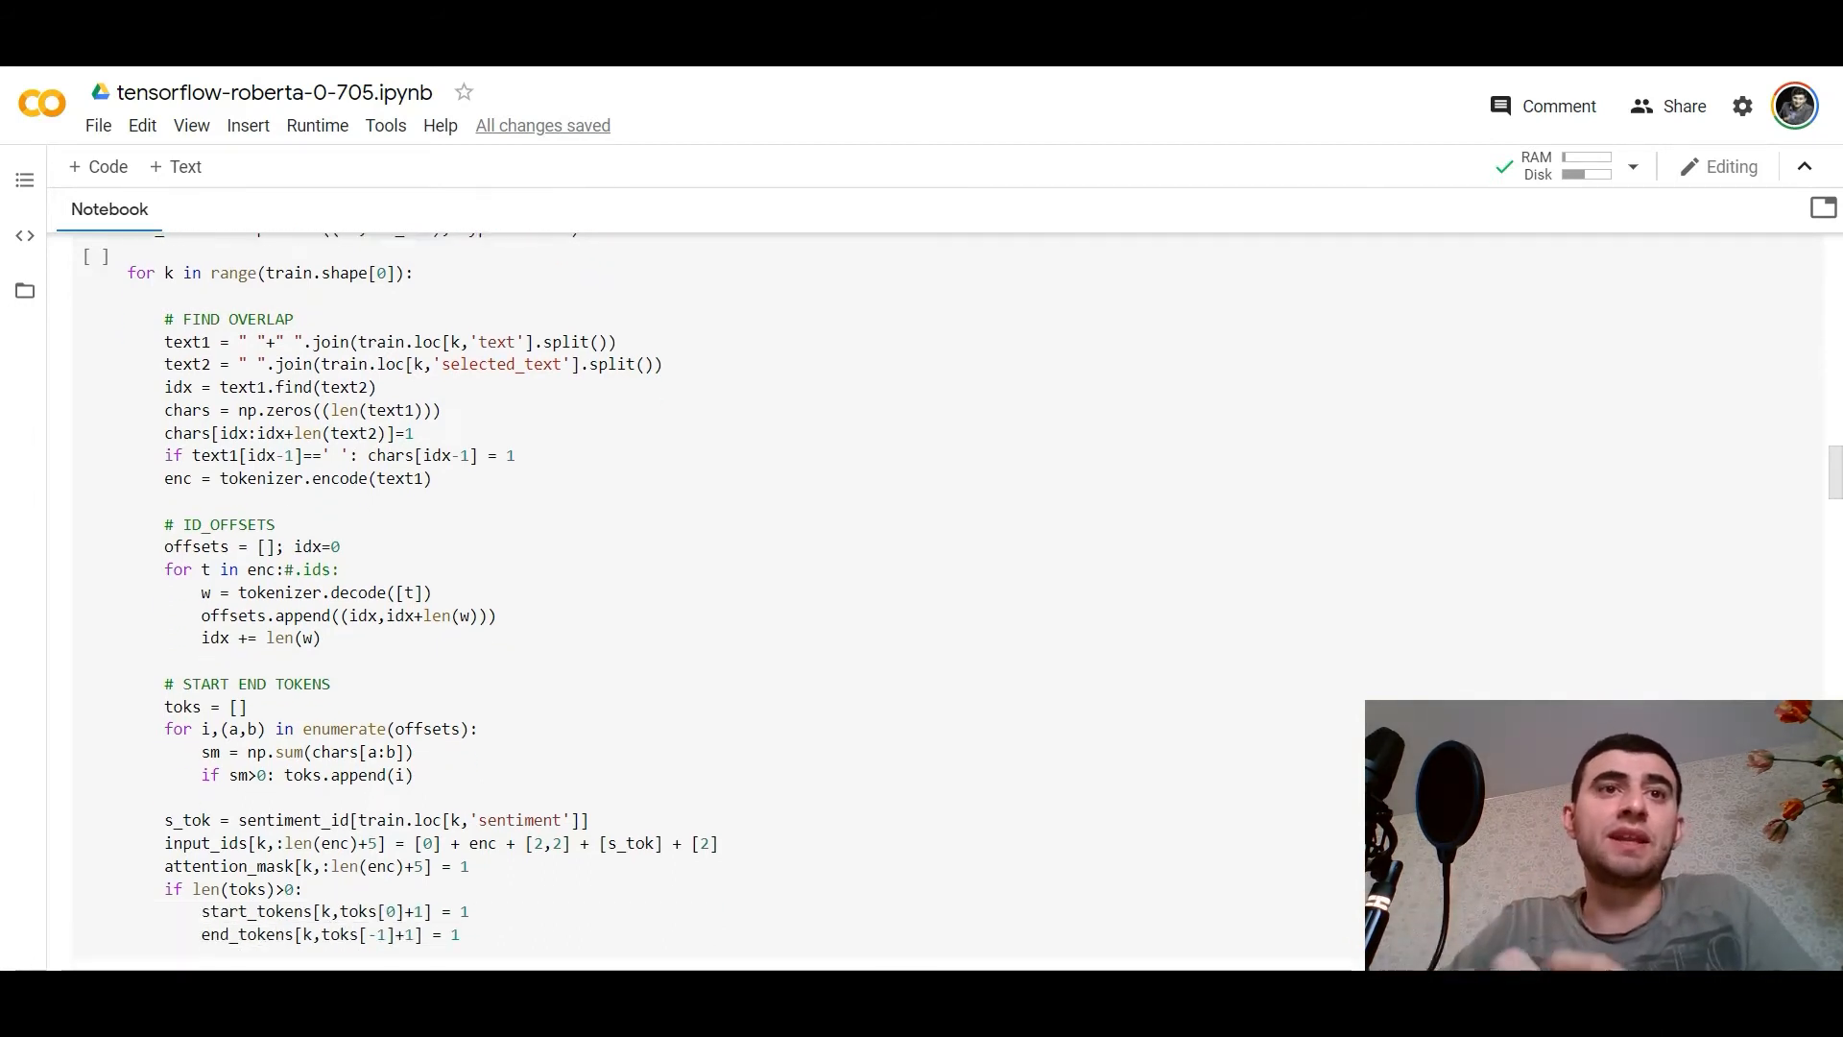
pyautogui.scroll(-1, 721, 606)
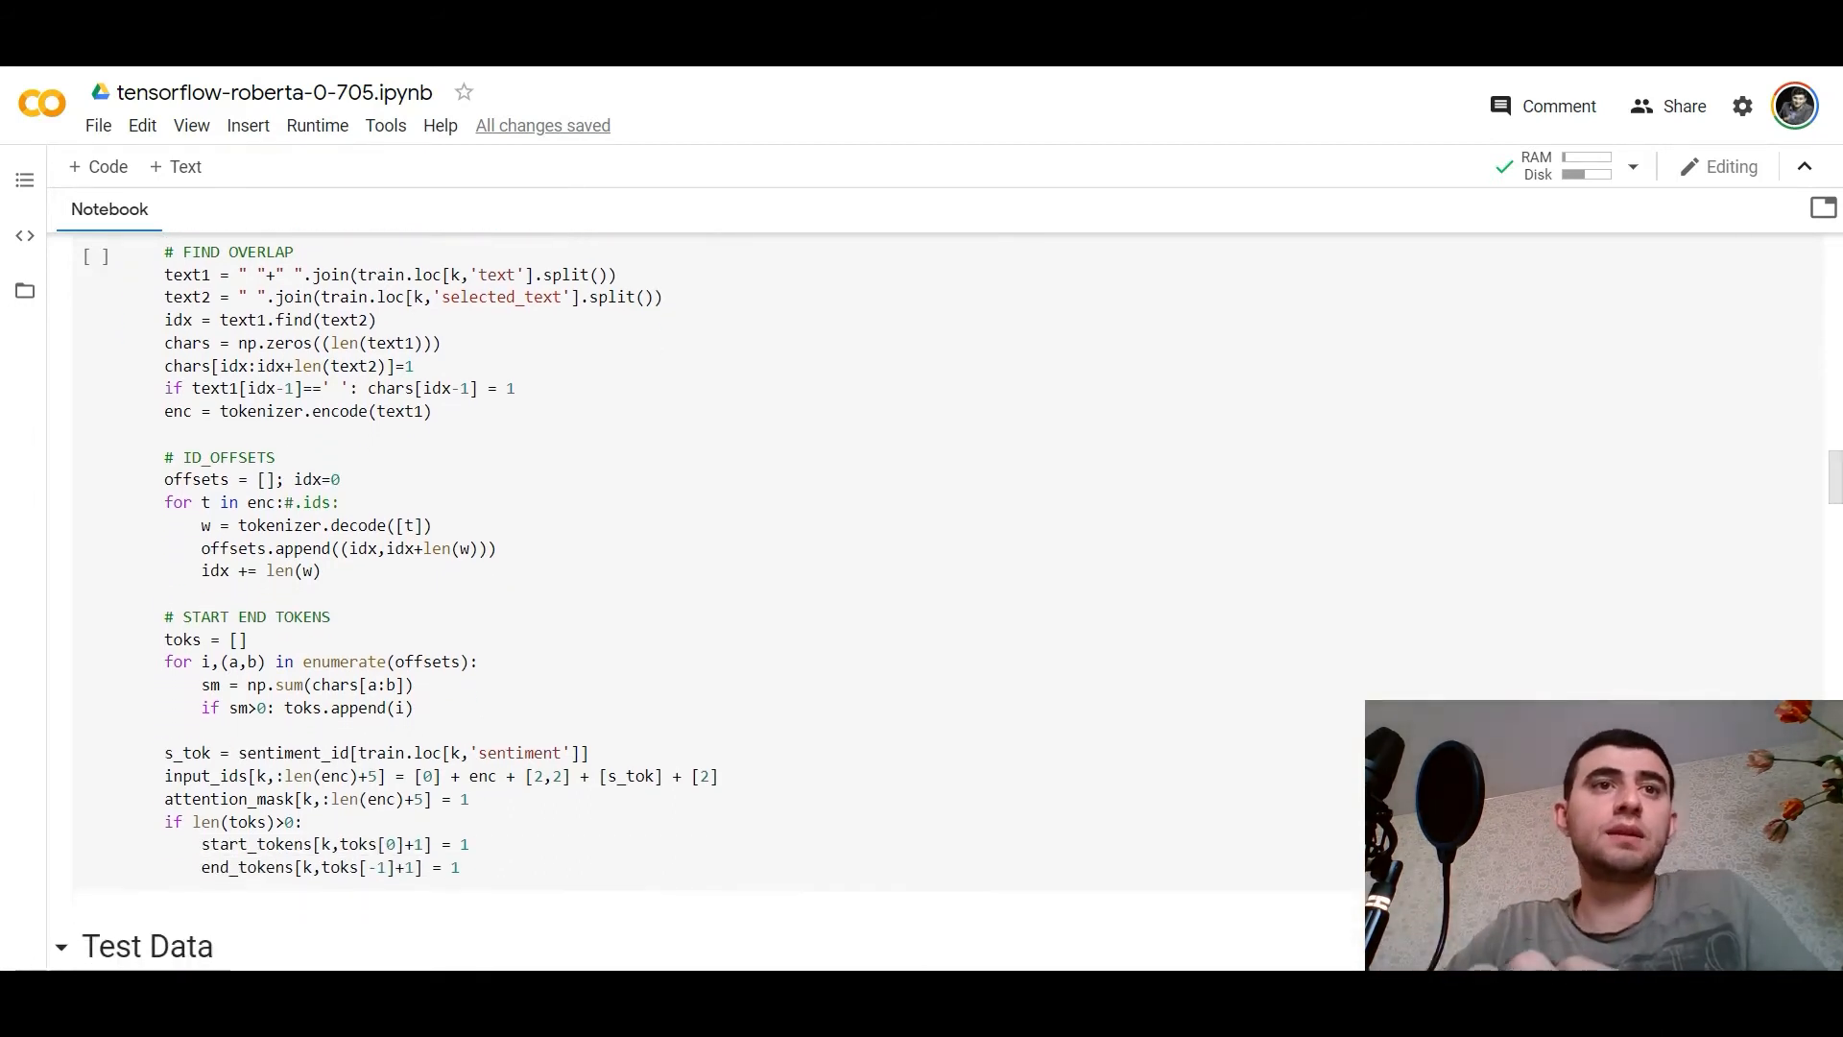
pyautogui.scroll(-1, 720, 605)
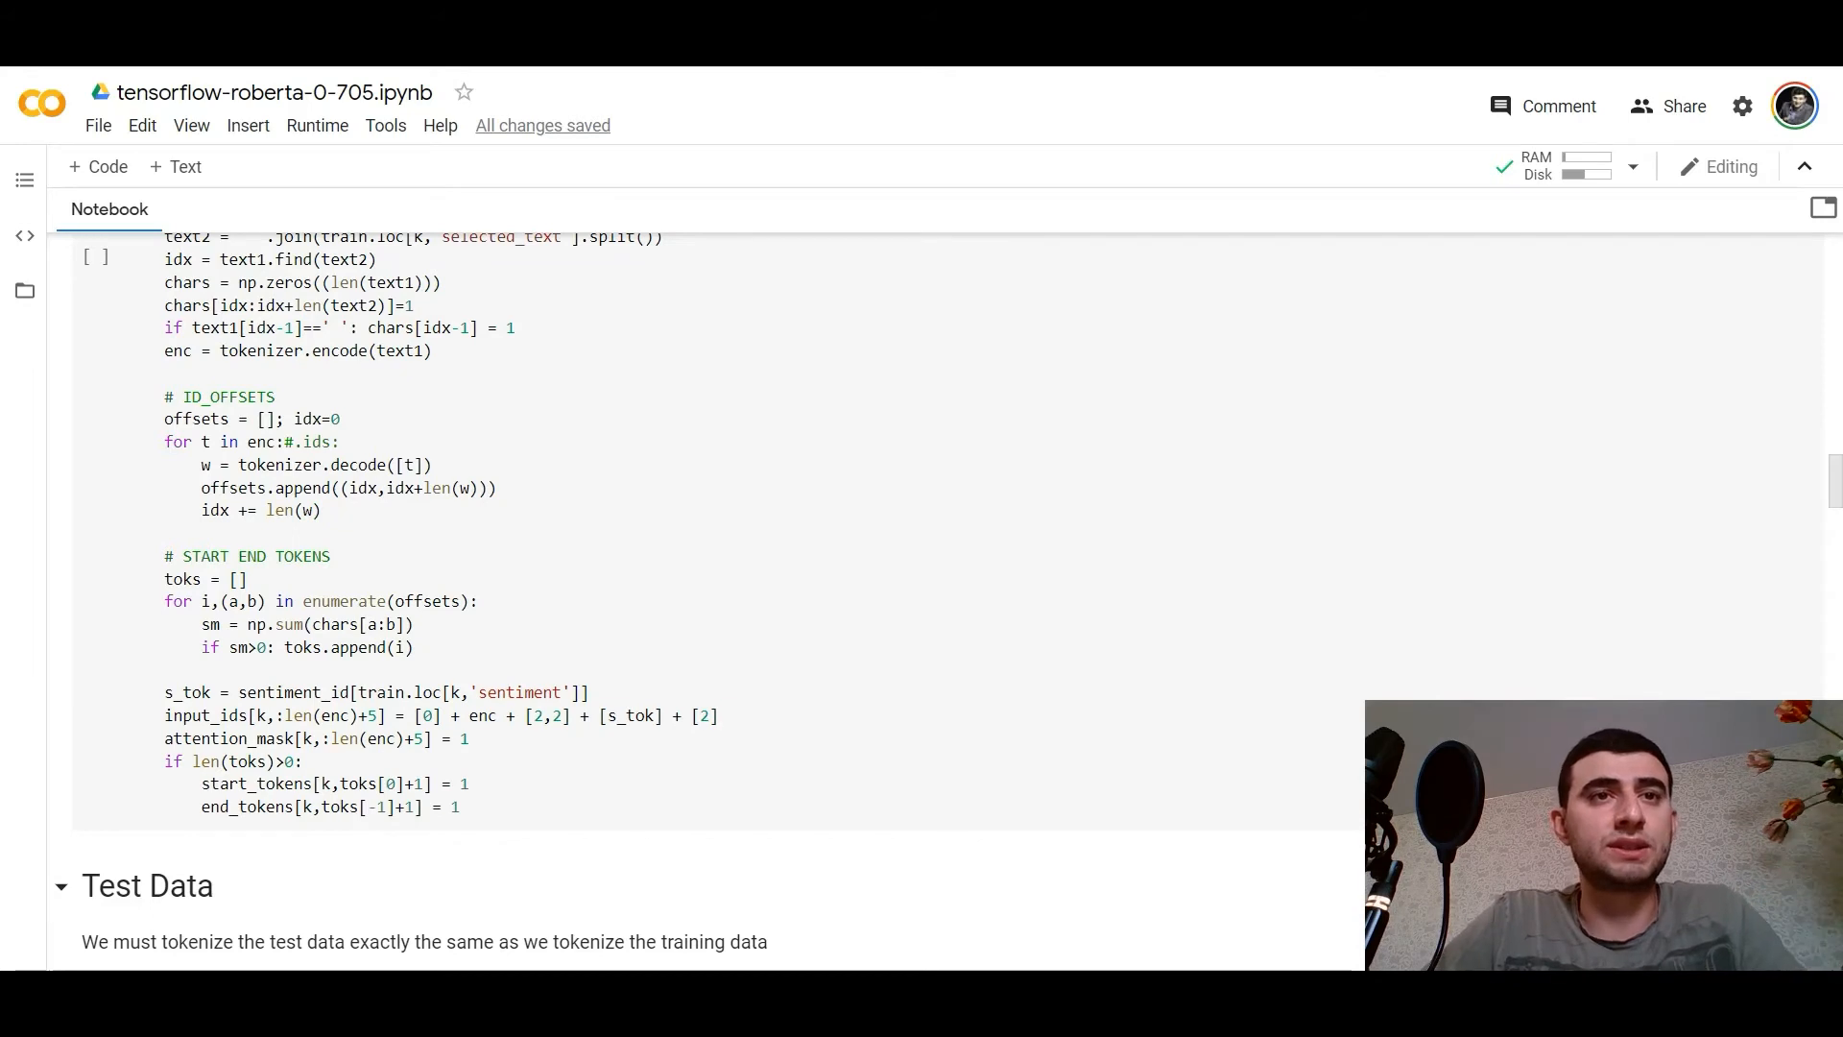
pyautogui.scroll(-1, 721, 605)
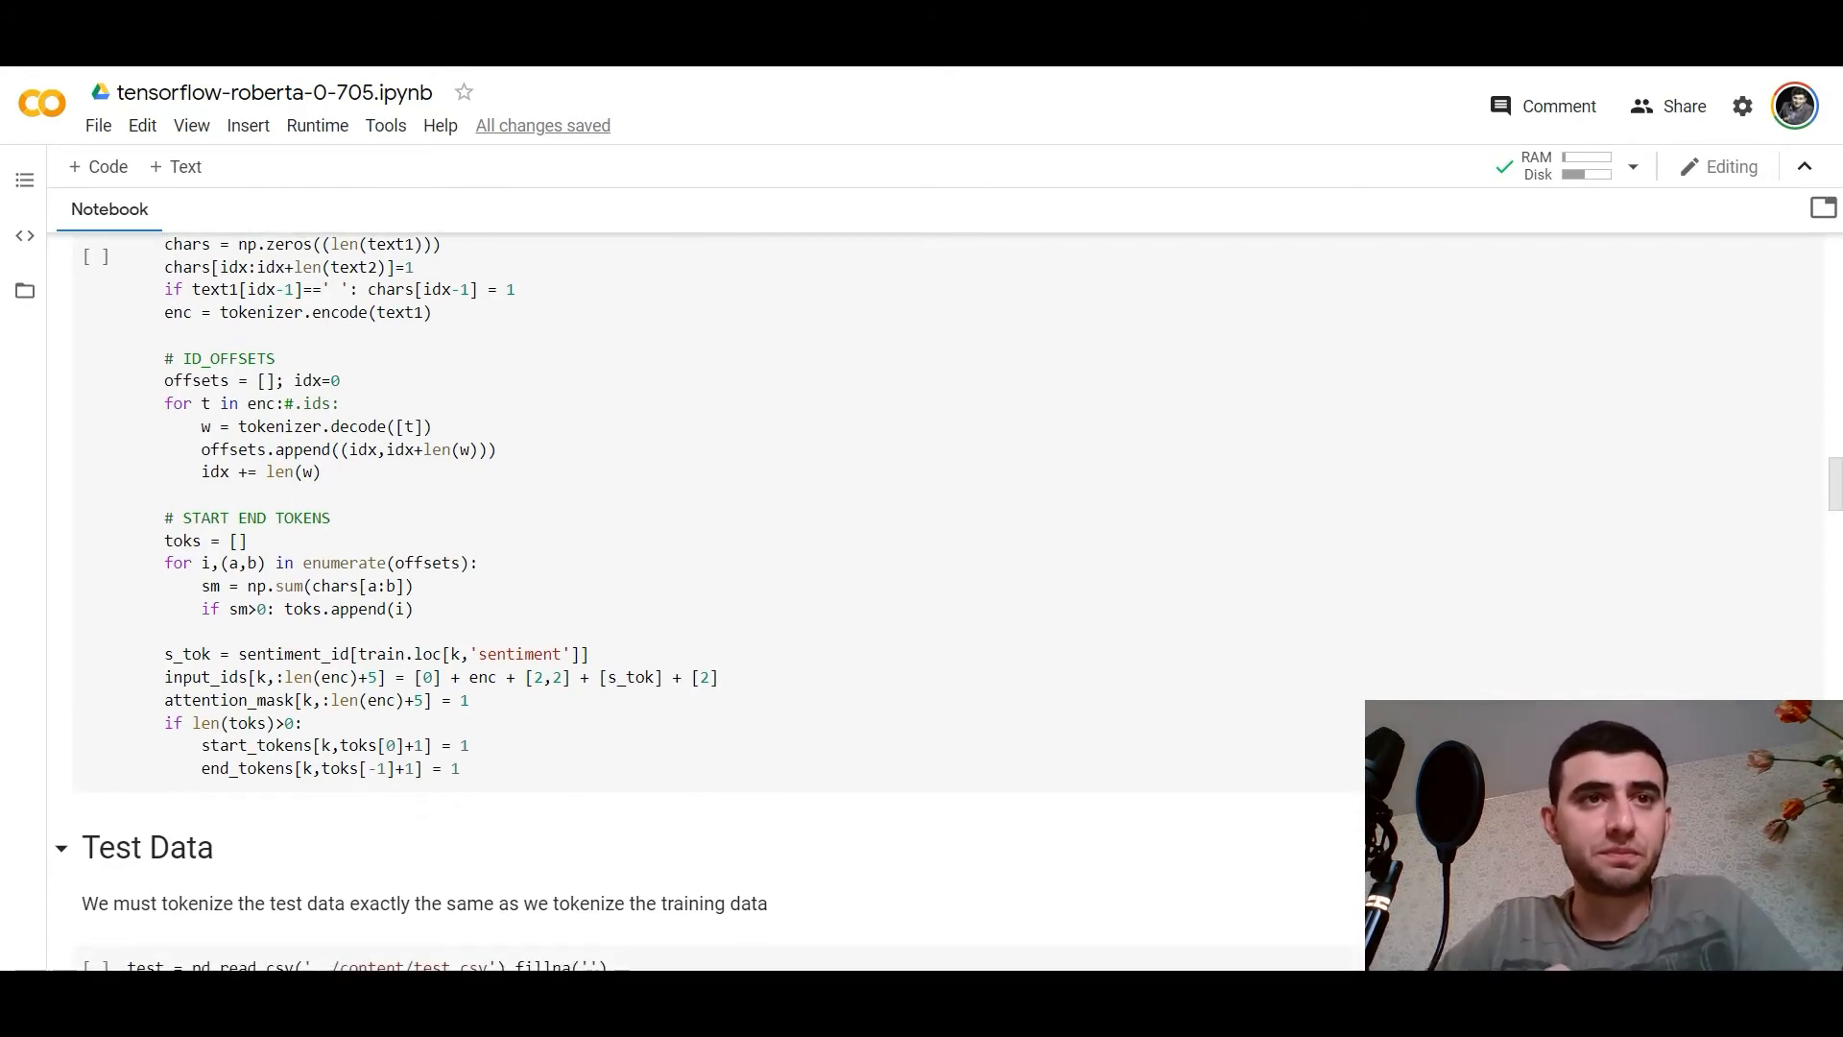
pyautogui.scroll(-1, 720, 604)
pyautogui.scroll(-2, 721, 605)
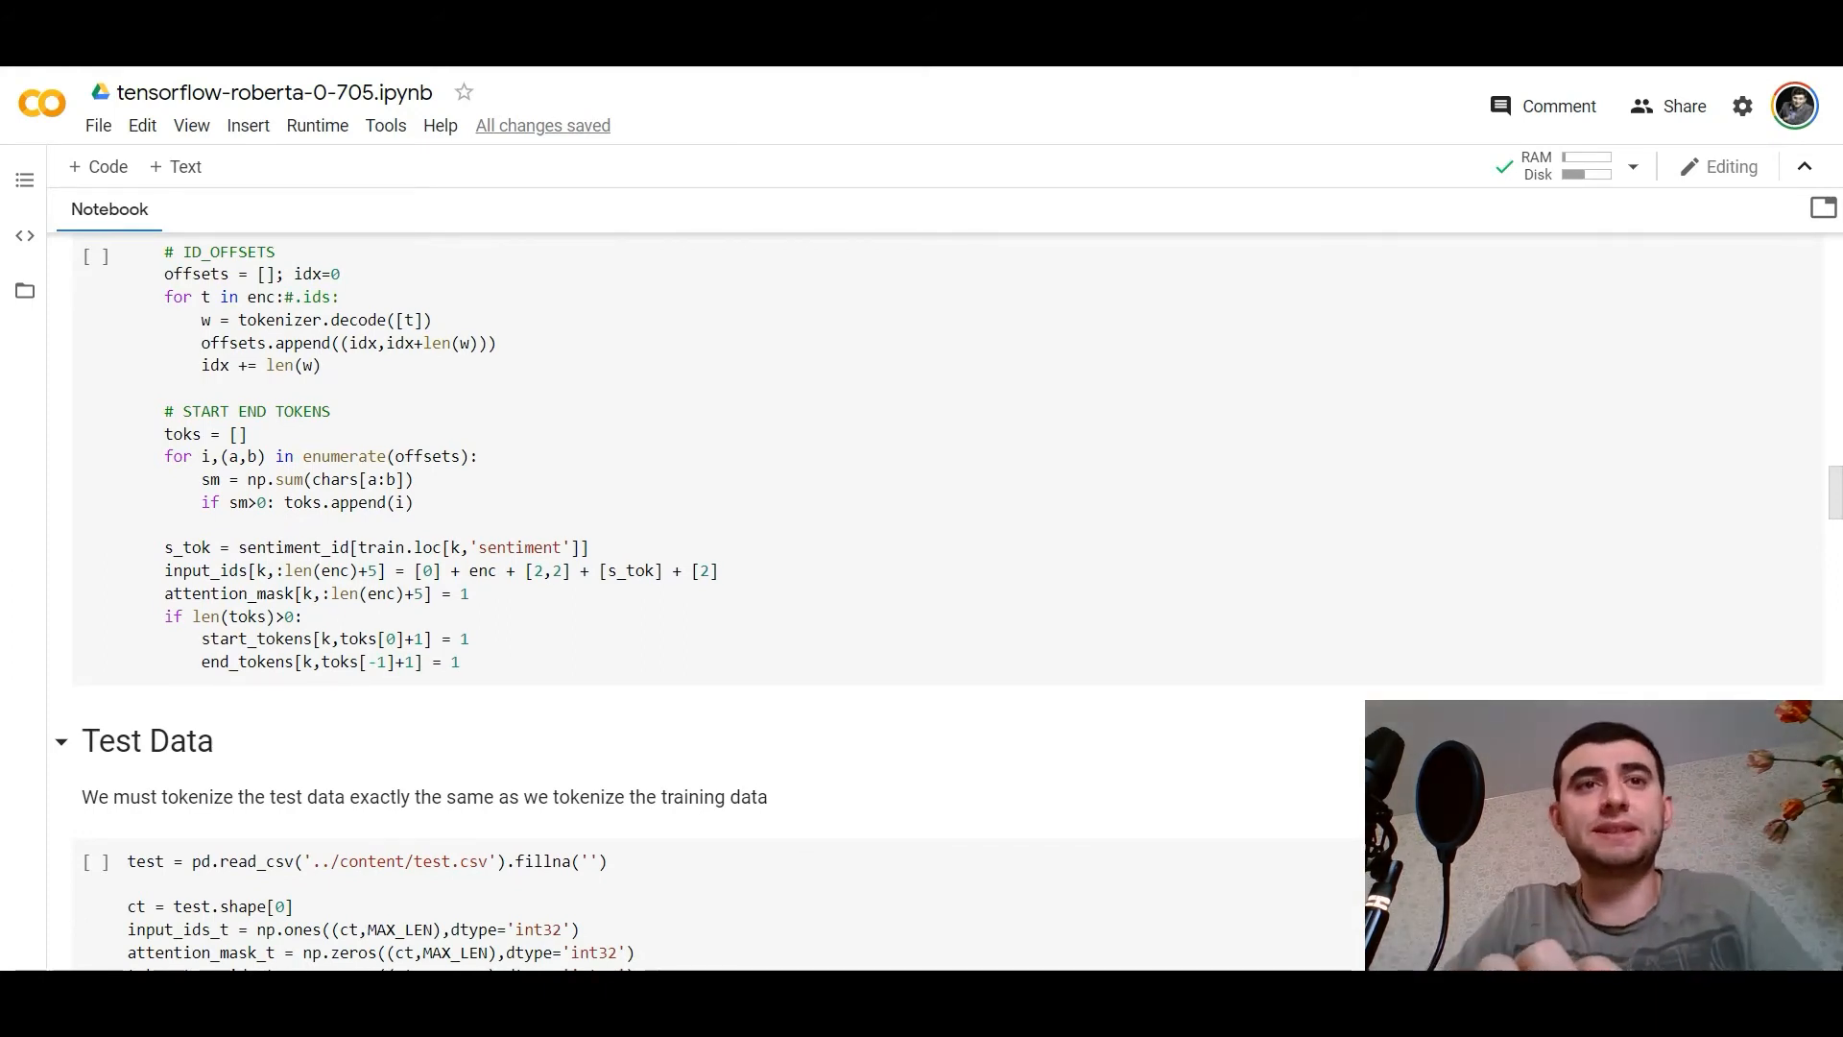
pyautogui.scroll(-1, 720, 606)
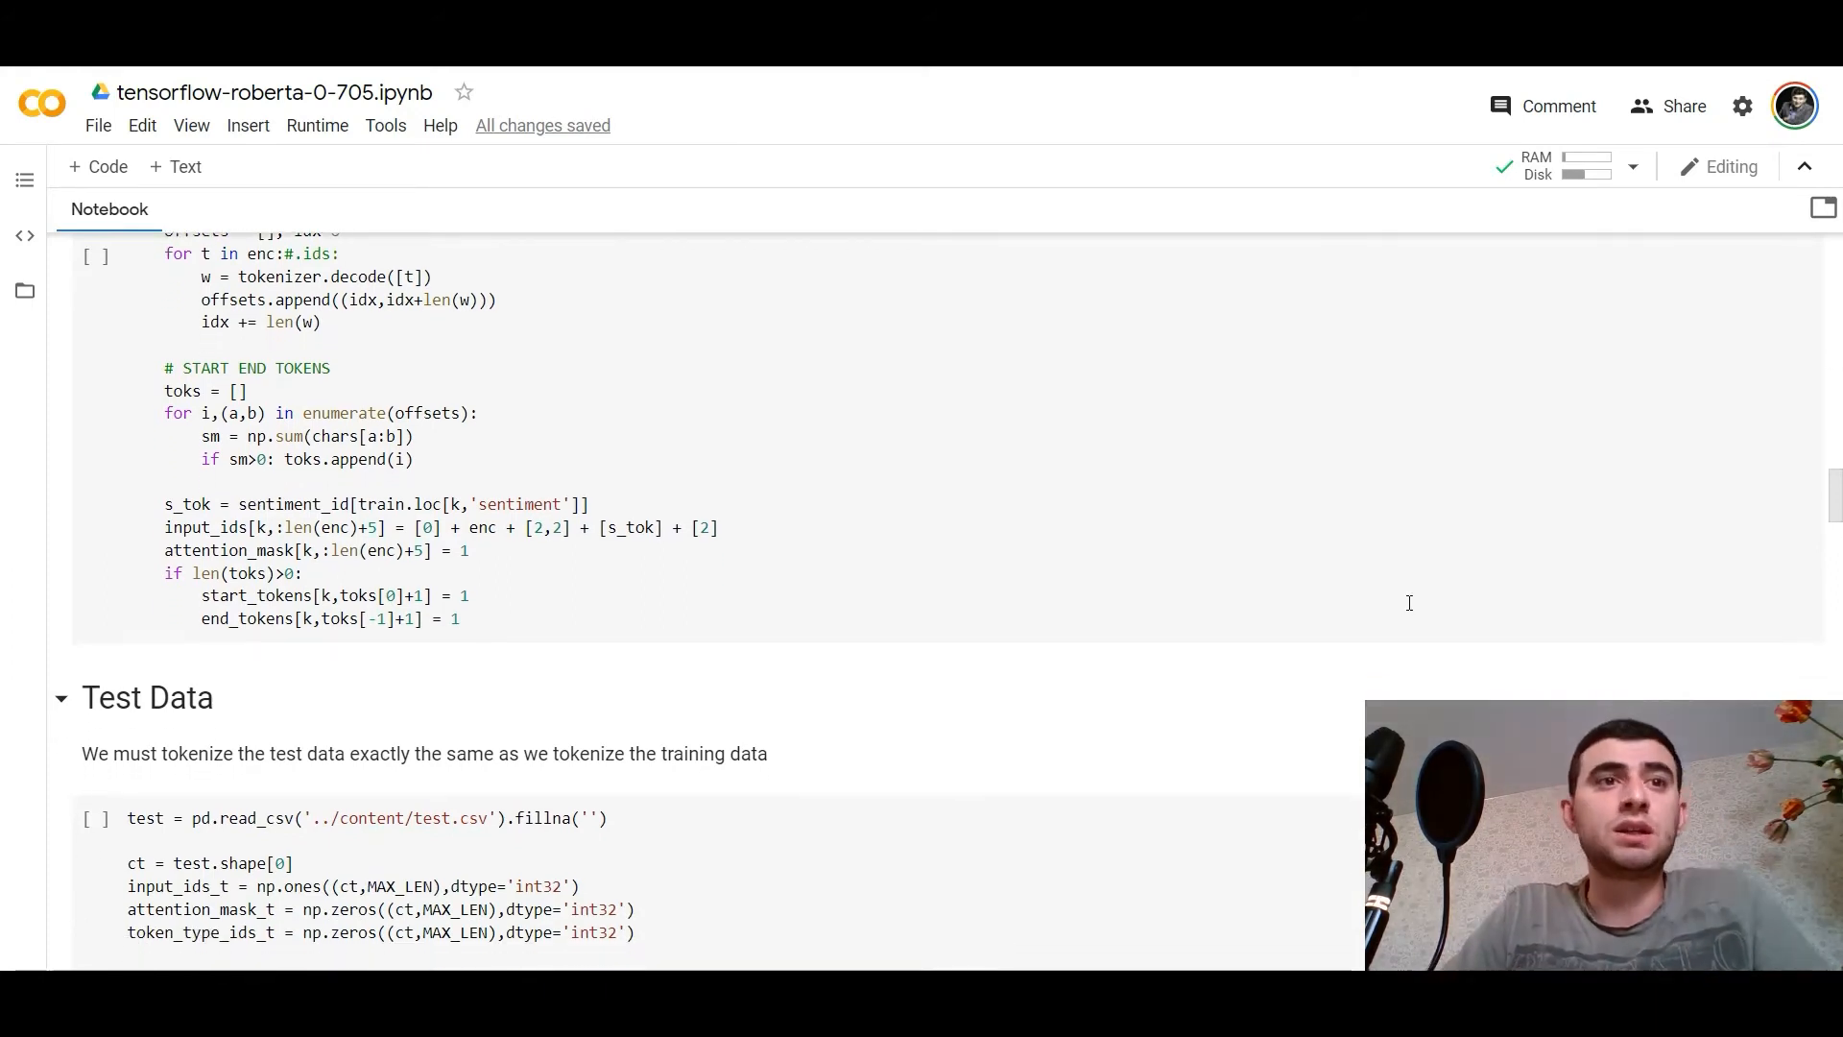
pyautogui.scroll(-2, 1061, 621)
pyautogui.scroll(-1, 1062, 621)
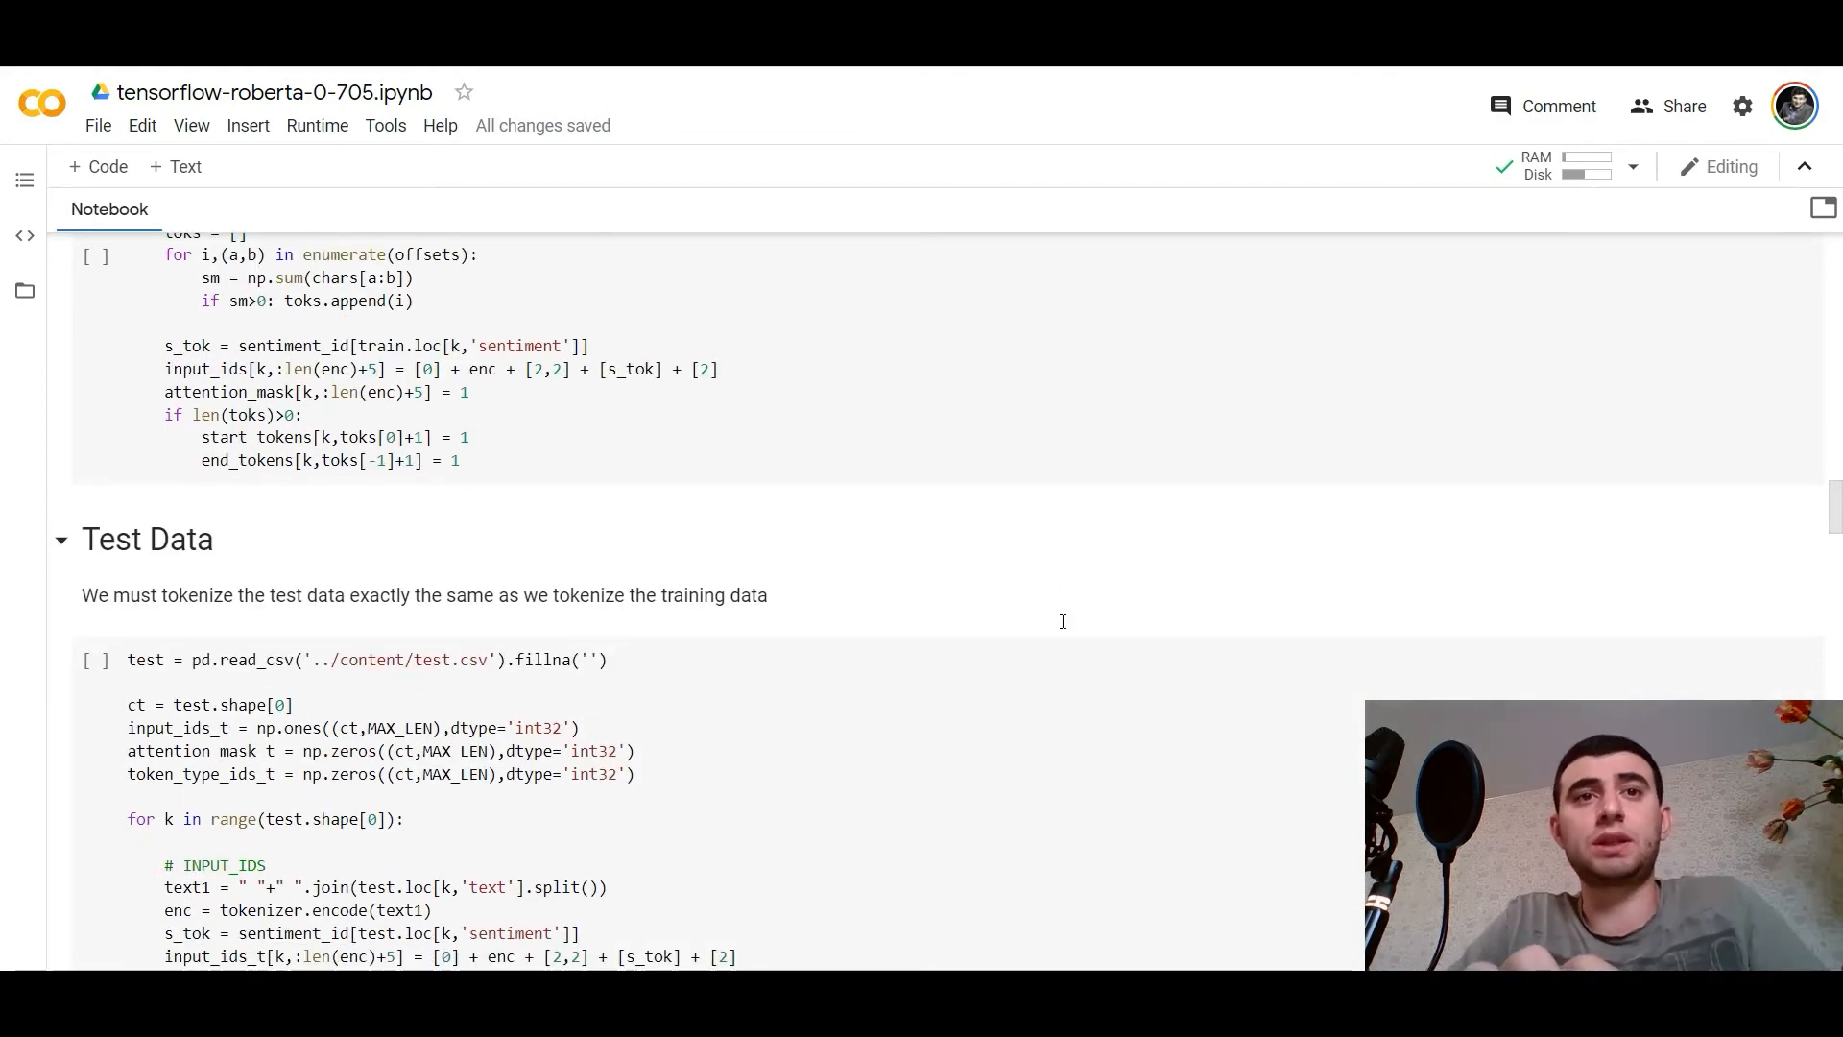
pyautogui.scroll(-1, 1062, 622)
pyautogui.scroll(-1, 1062, 621)
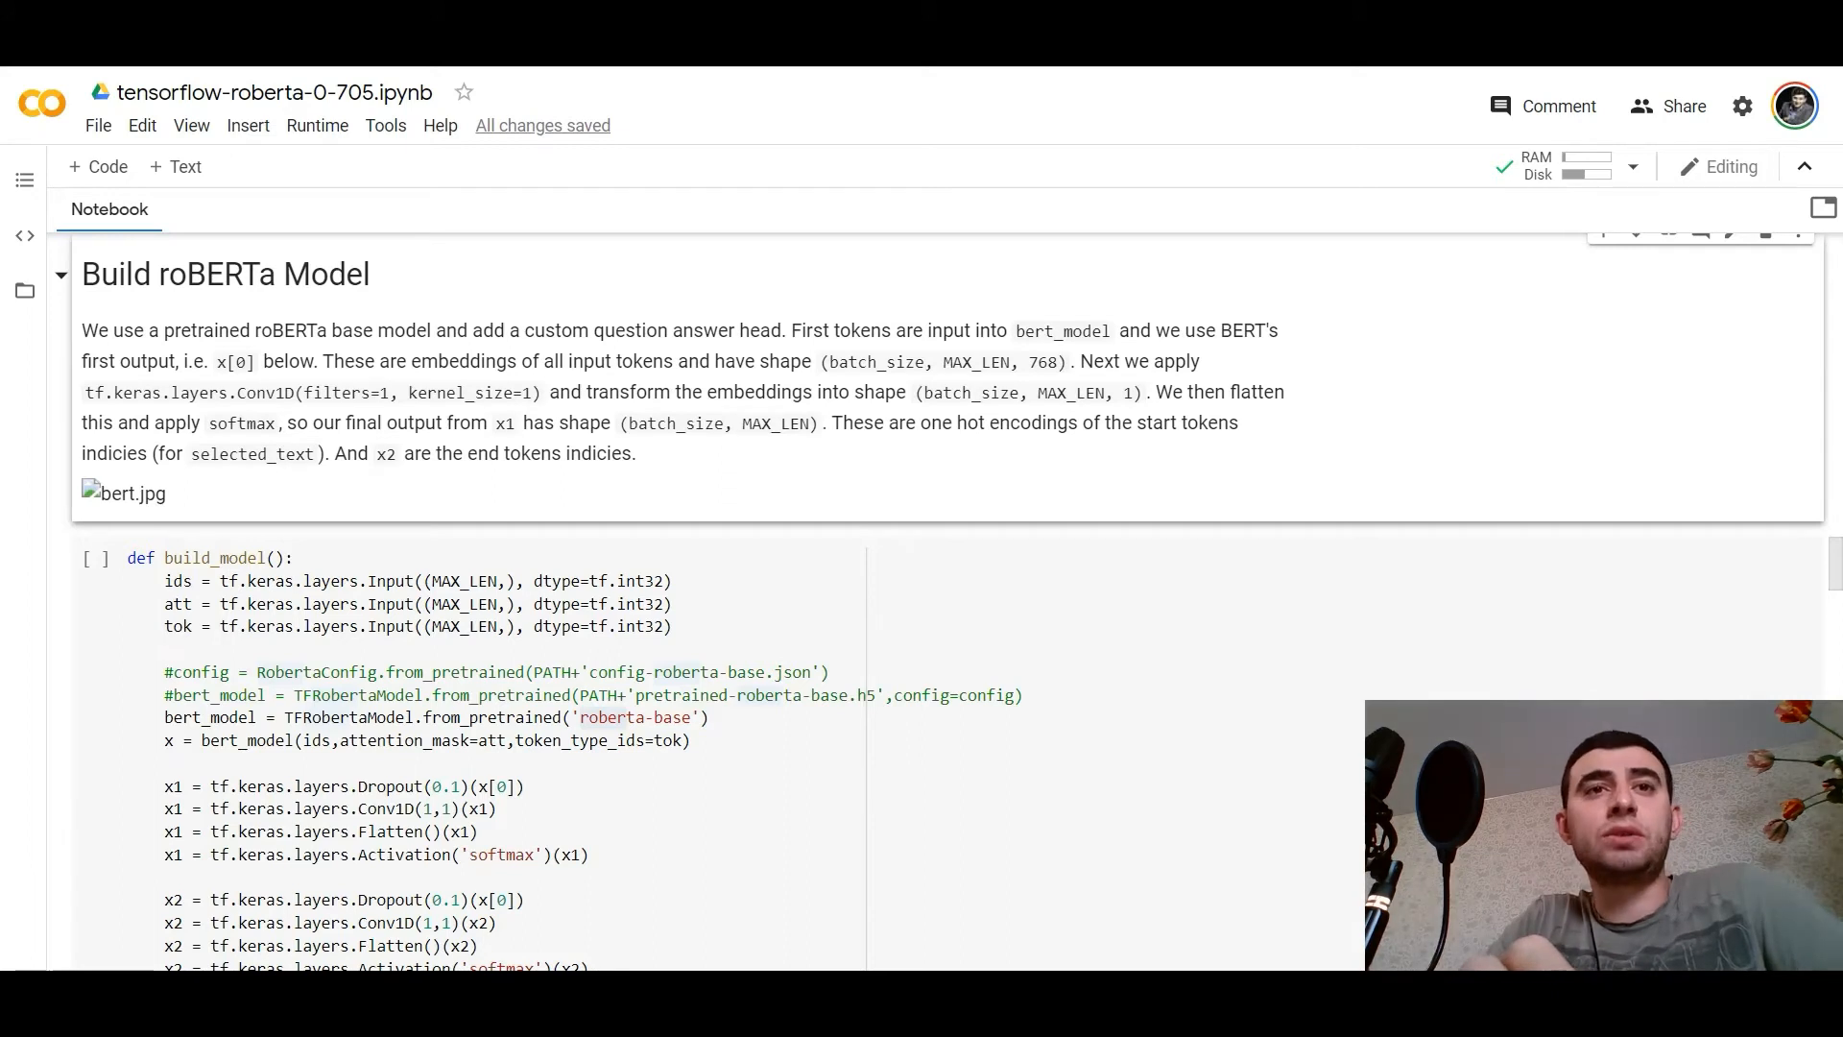
pyautogui.scroll(-1, 636, 662)
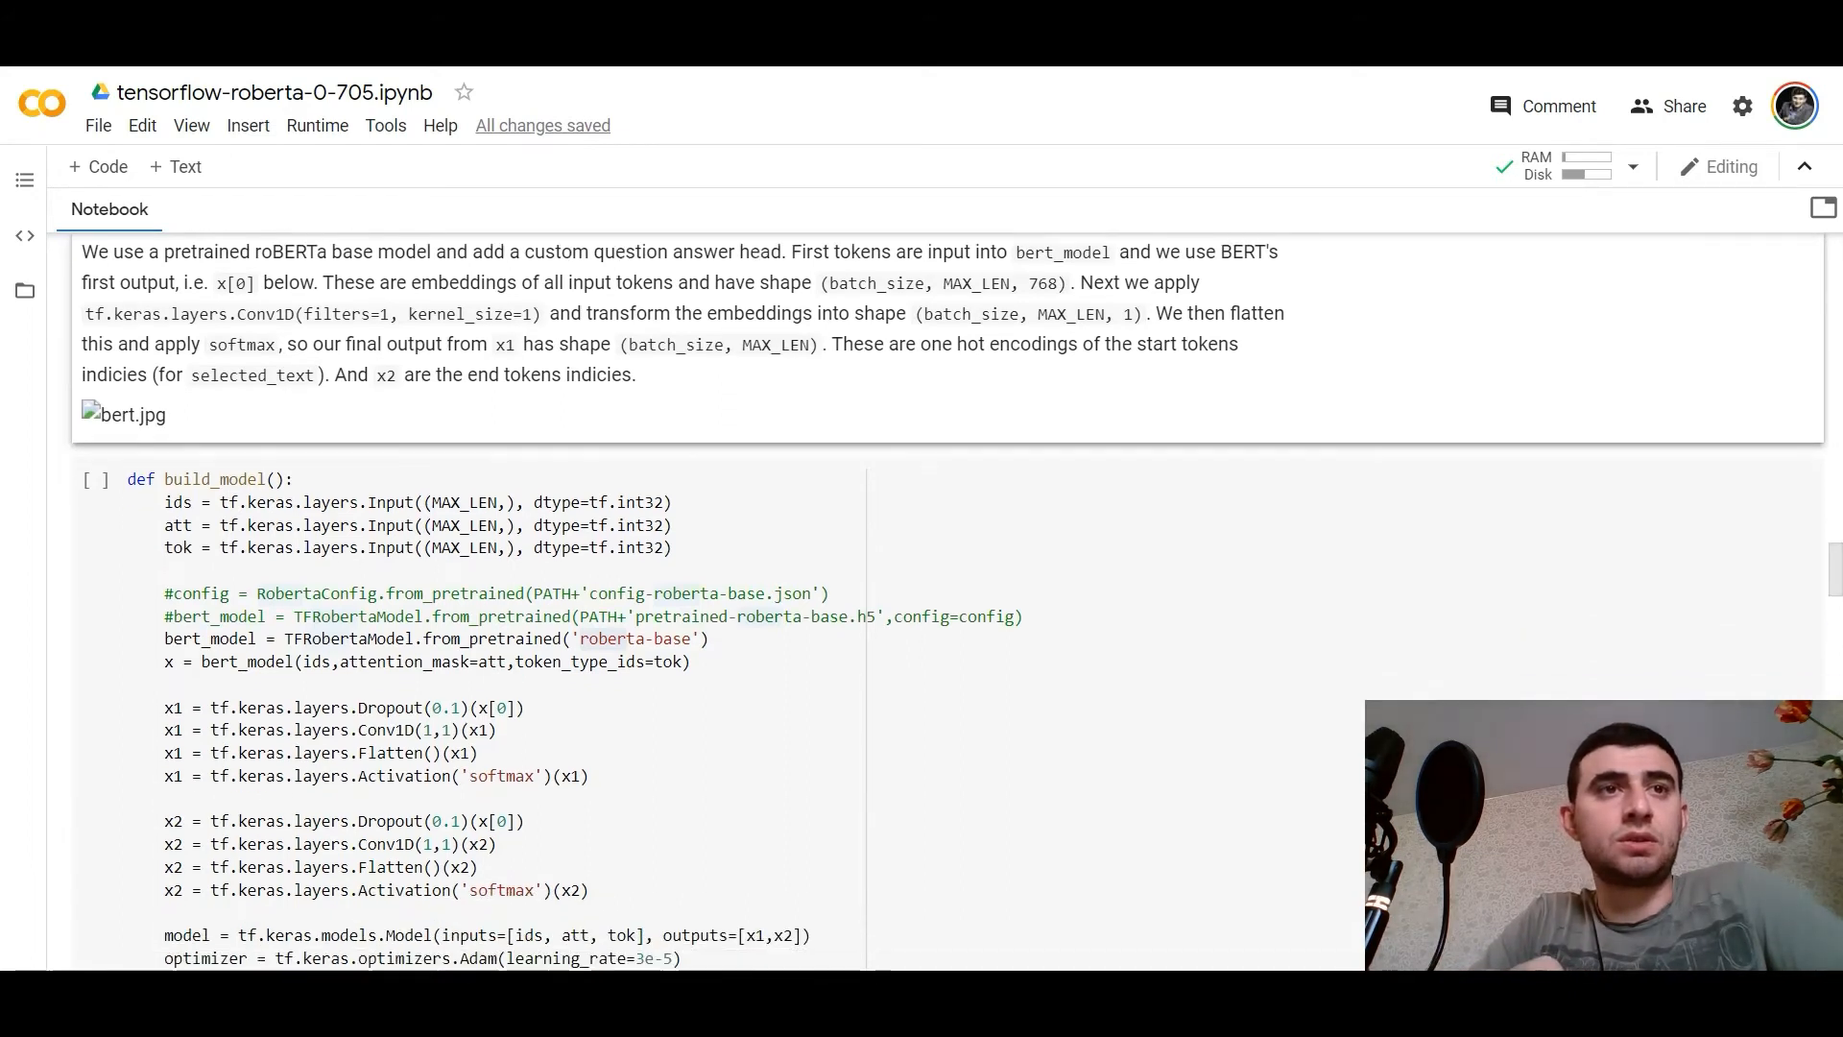
pyautogui.scroll(-1, 636, 663)
pyautogui.scroll(-2, 636, 663)
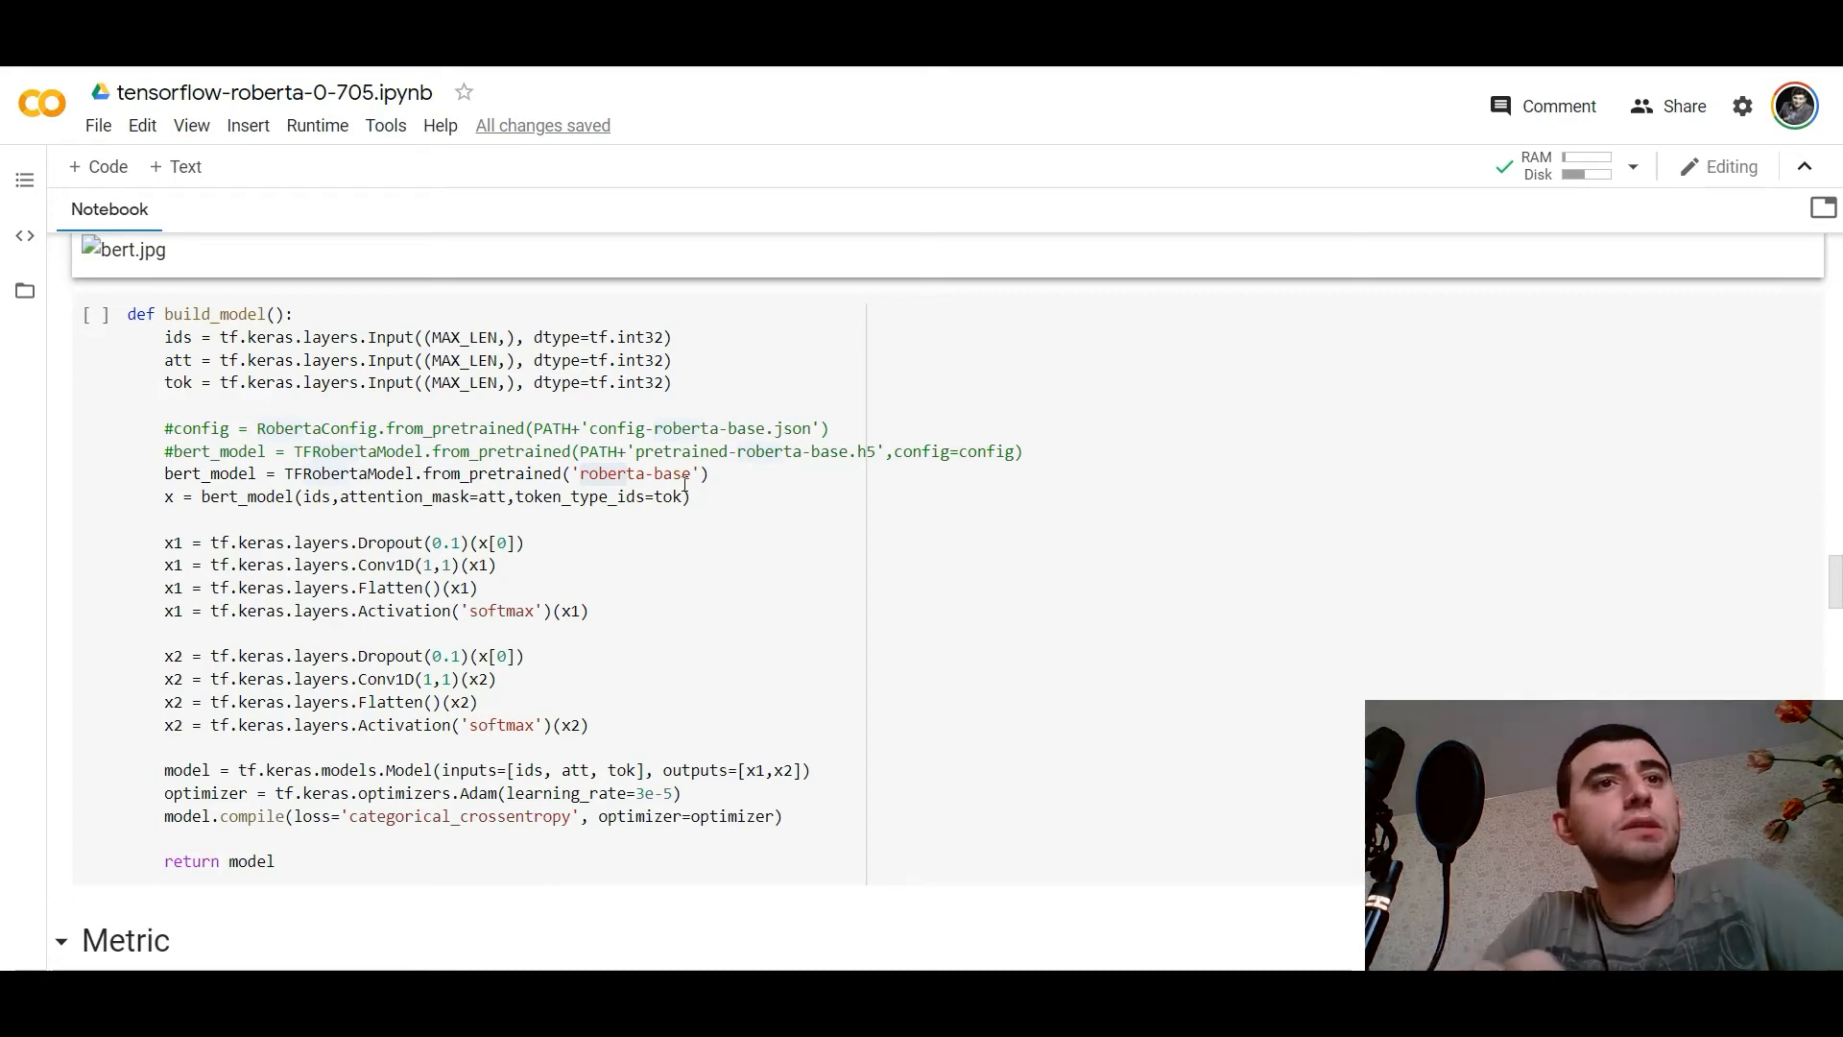
pyautogui.scroll(-1, 379, 532)
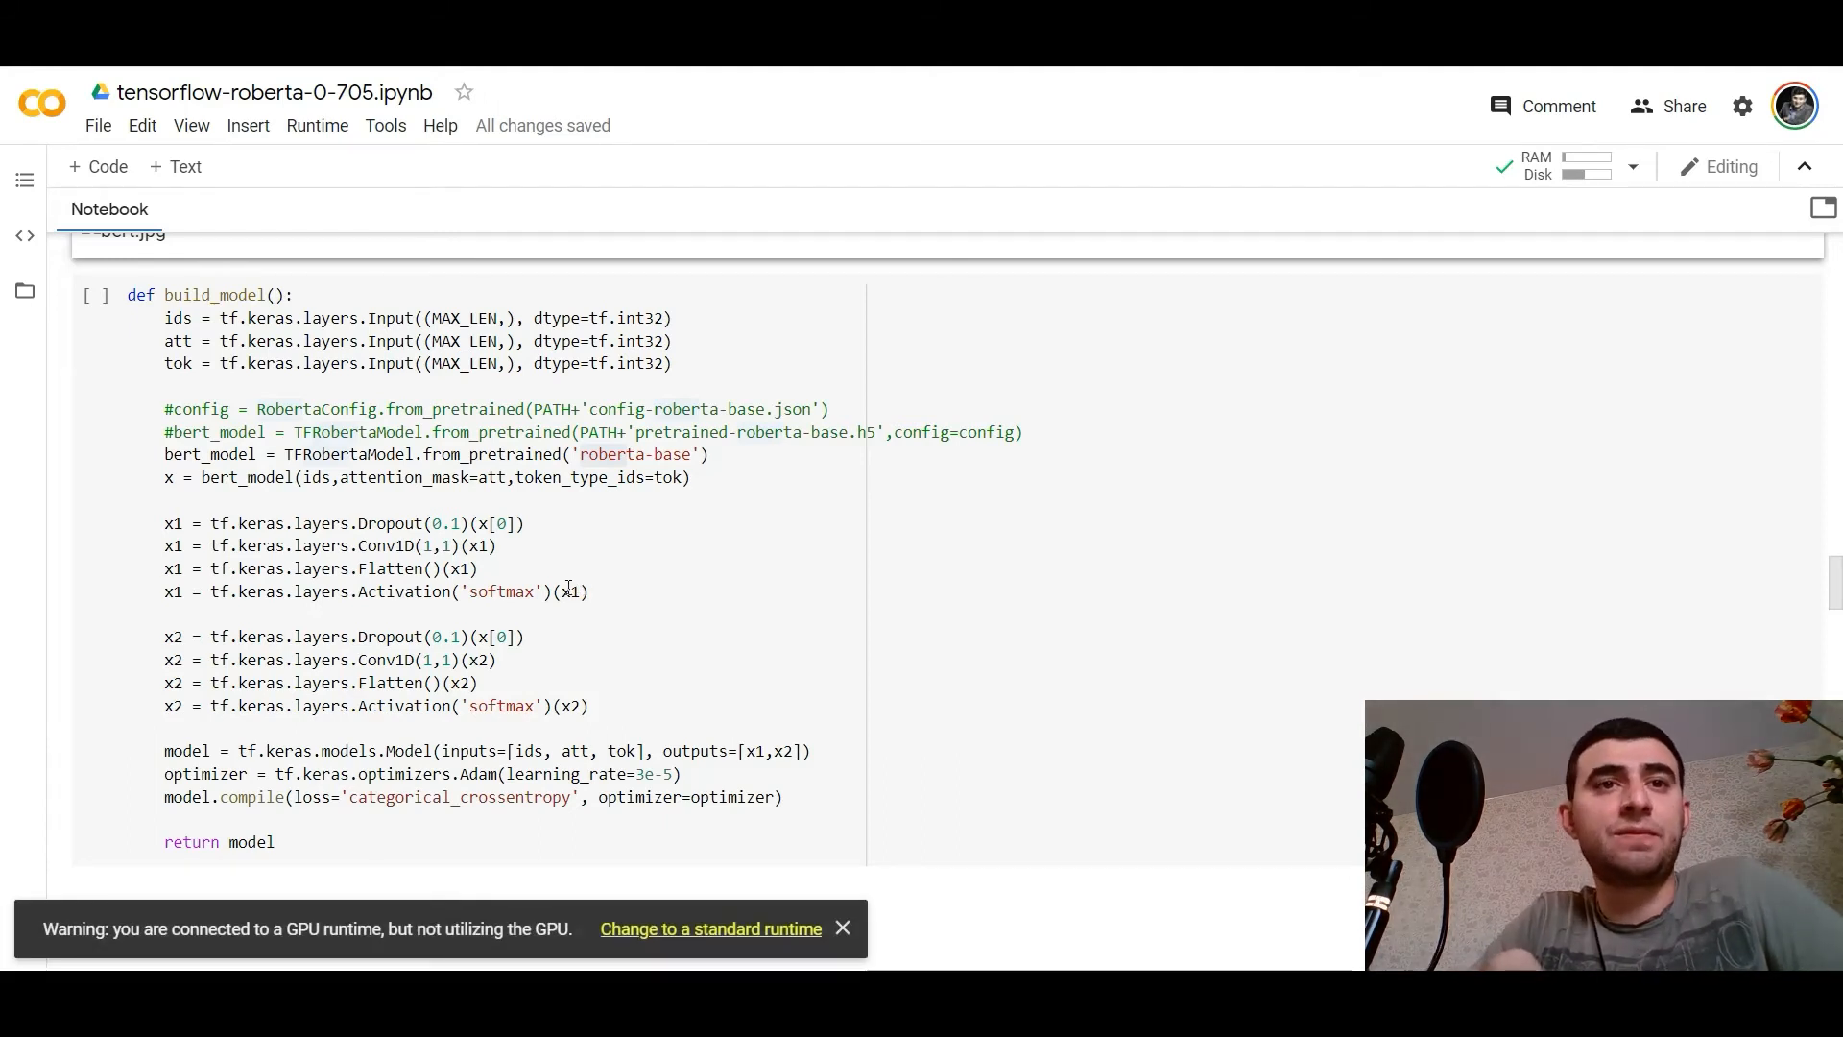
pyautogui.scroll(-1, 515, 713)
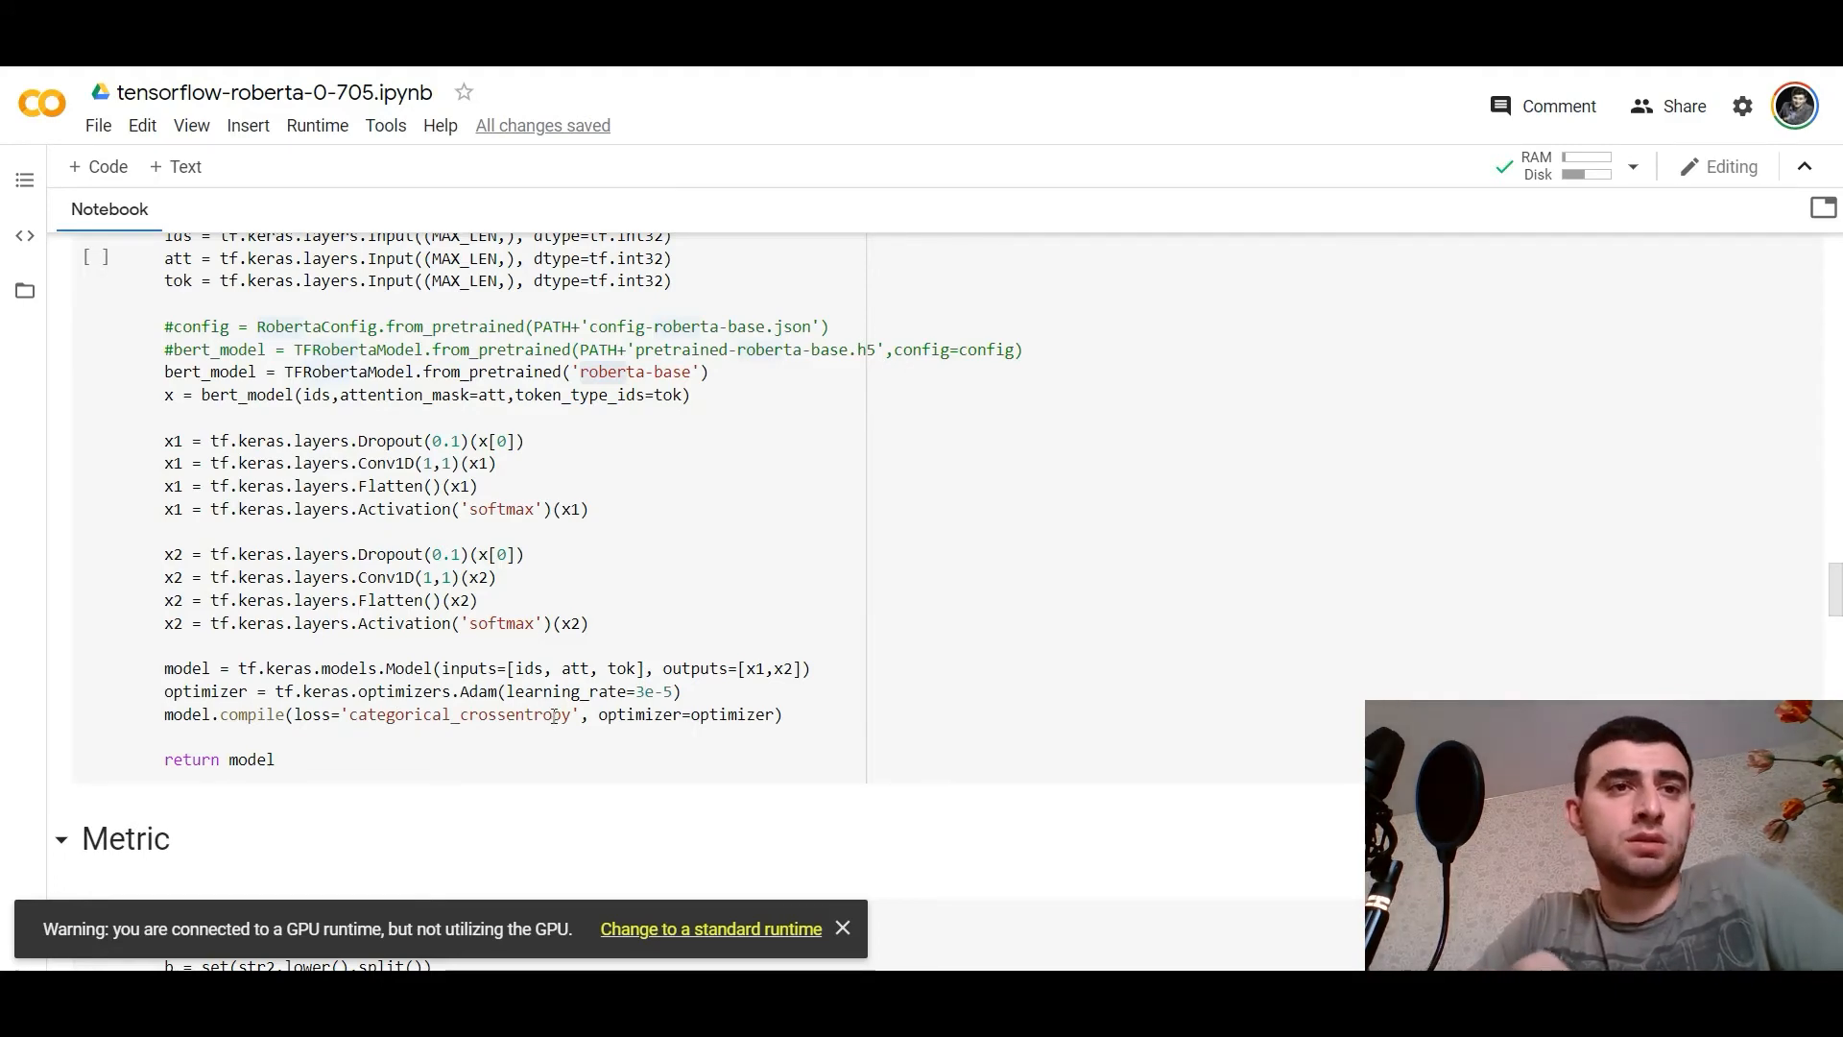
pyautogui.scroll(-1, 552, 712)
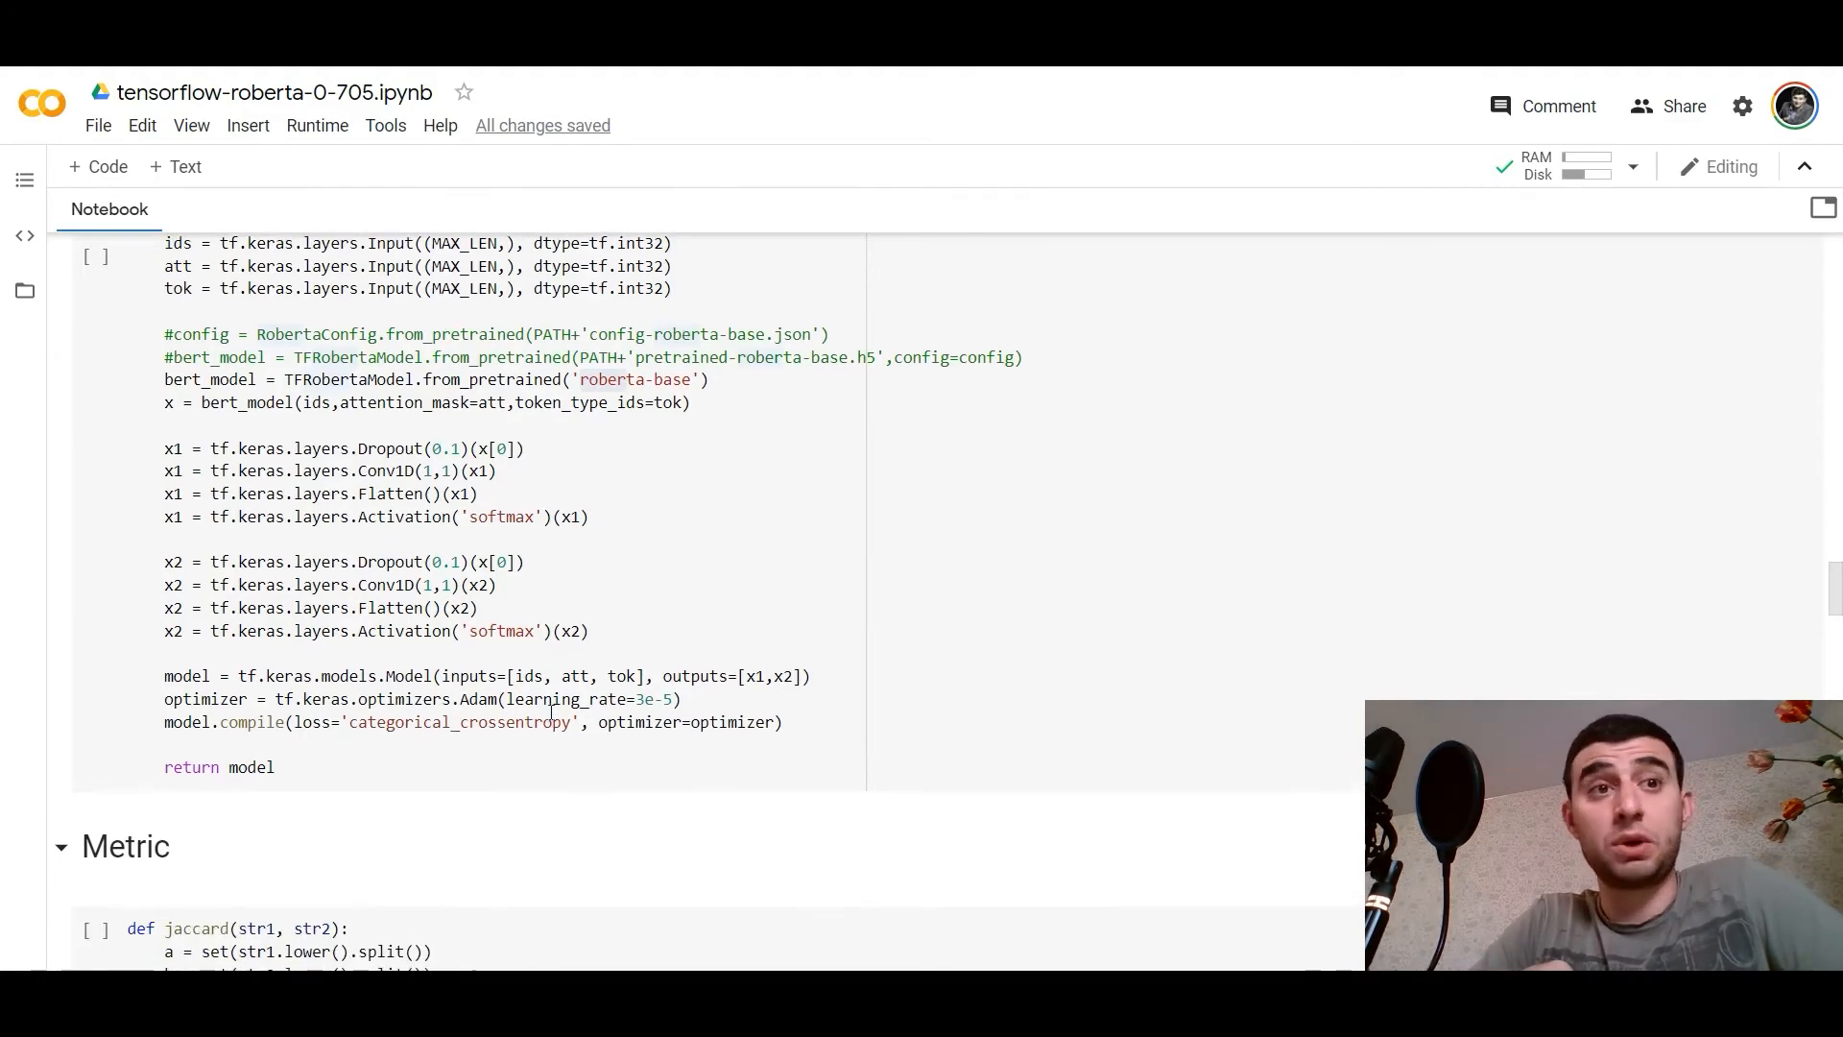
pyautogui.scroll(-3, 552, 711)
pyautogui.scroll(-2, 551, 711)
pyautogui.scroll(1, 433, 692)
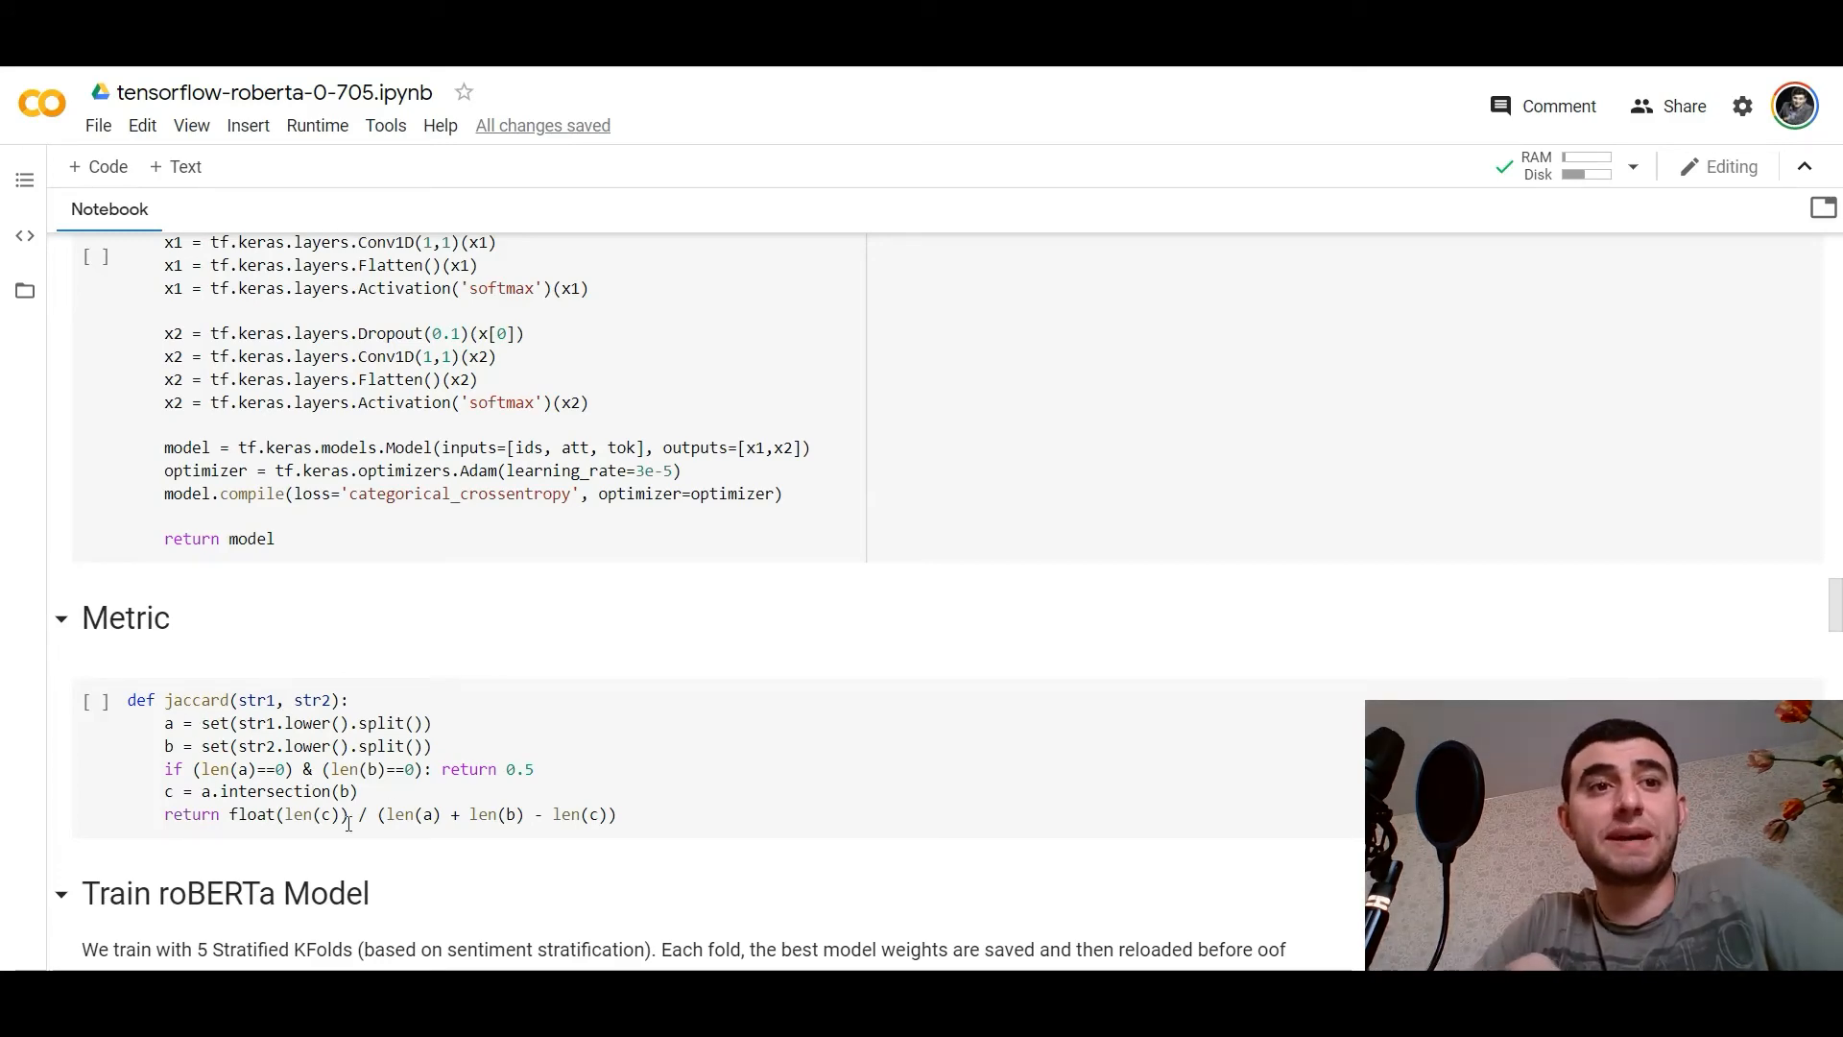
pyautogui.scroll(-1, 393, 745)
pyautogui.scroll(-2, 394, 745)
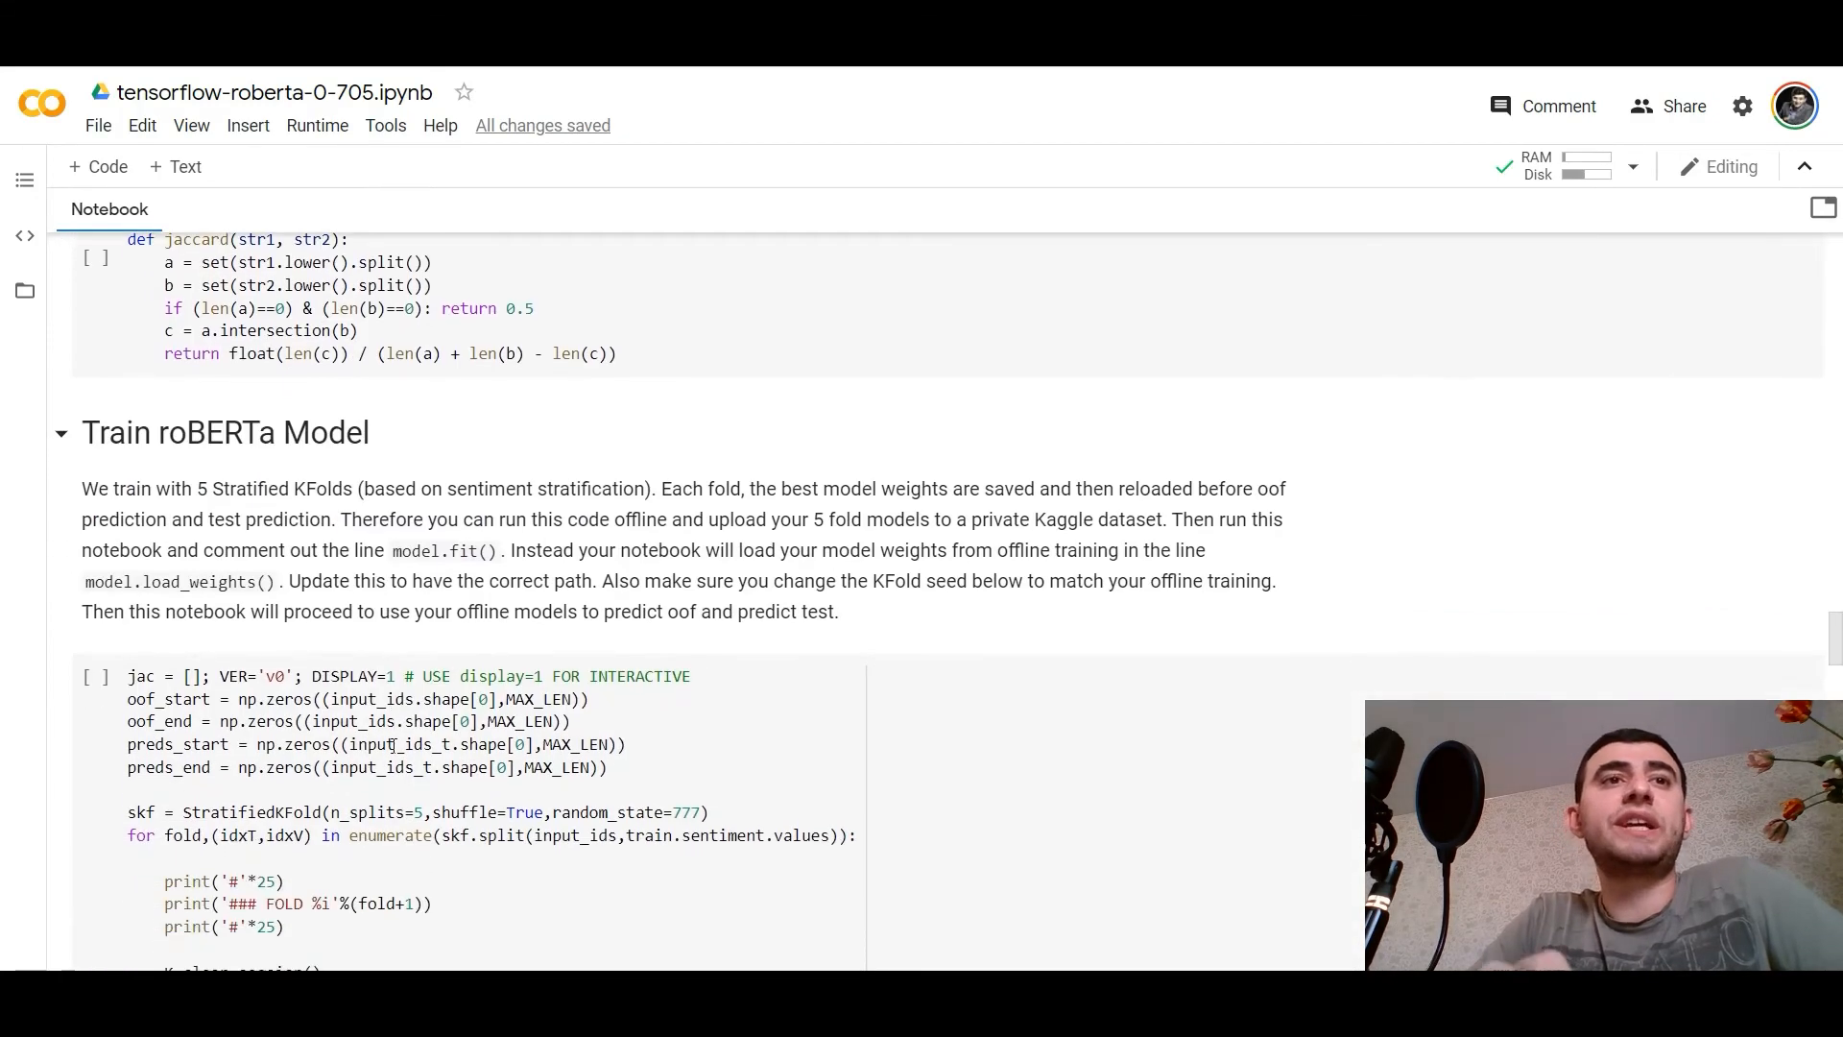
pyautogui.scroll(-1, 394, 746)
pyautogui.scroll(-1, 394, 744)
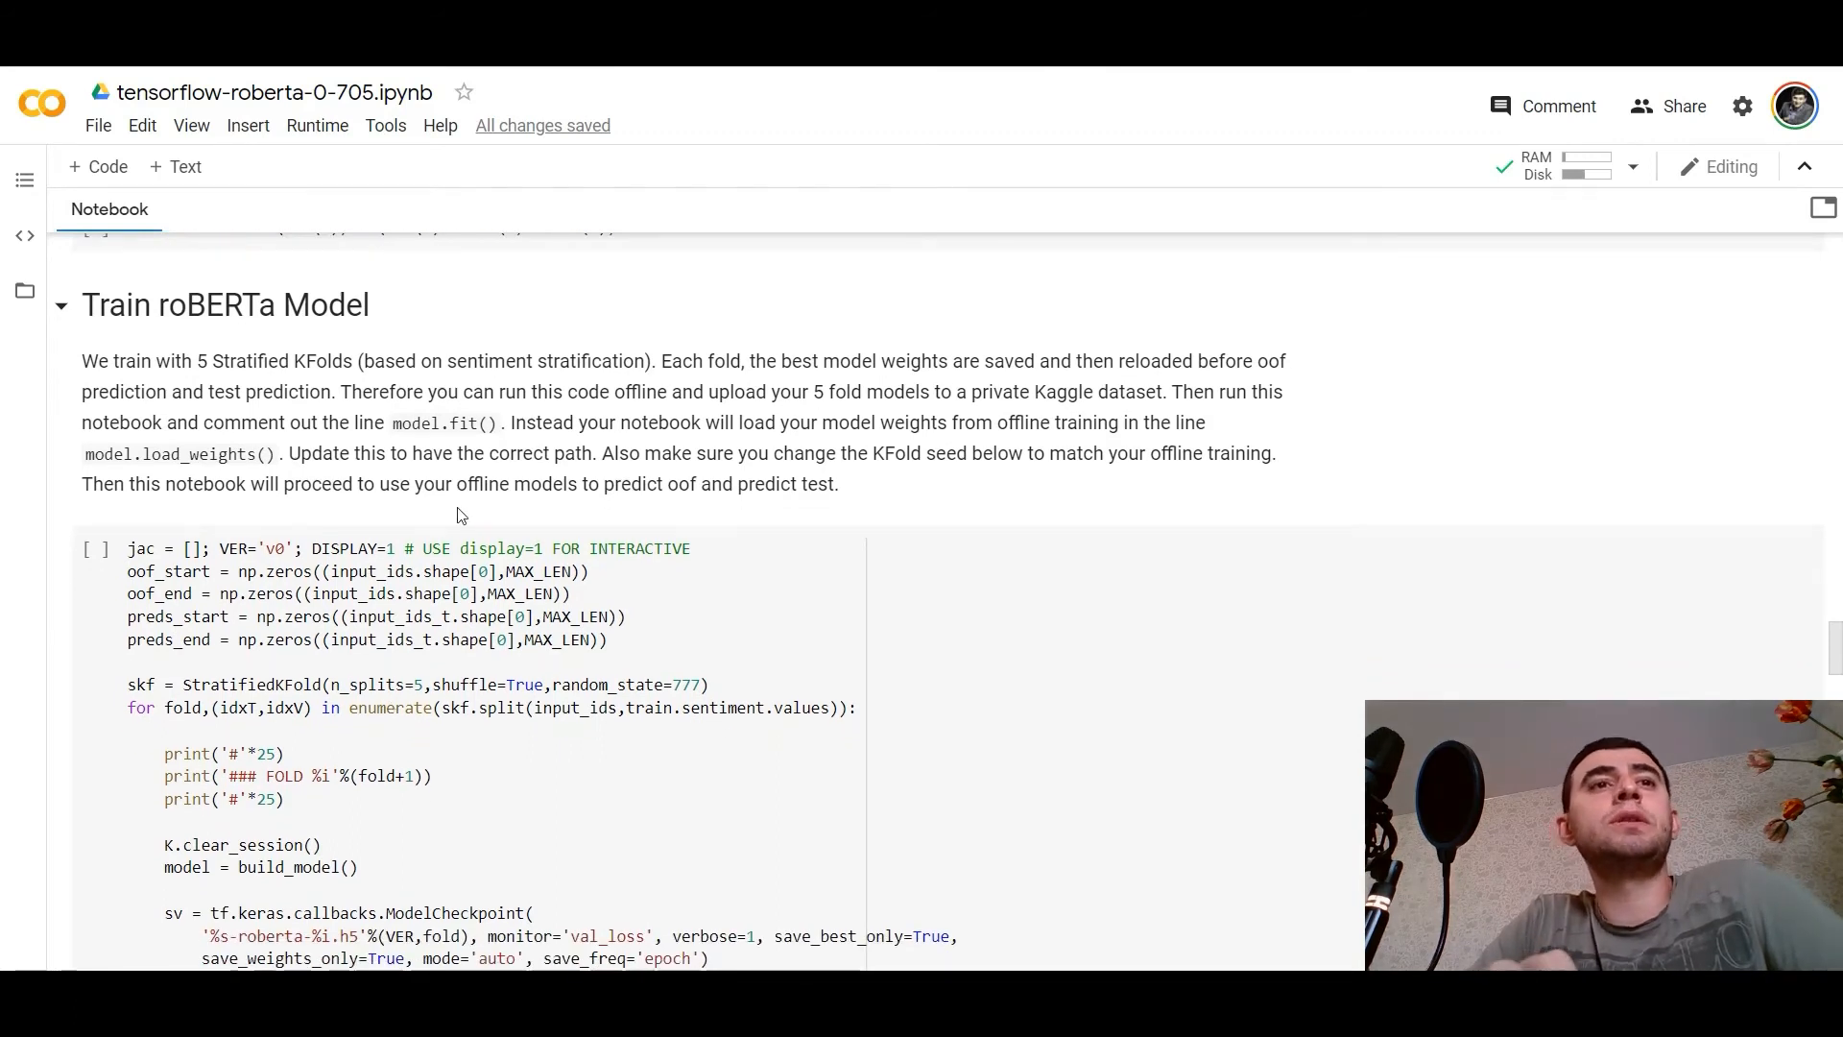
pyautogui.scroll(-1, 458, 514)
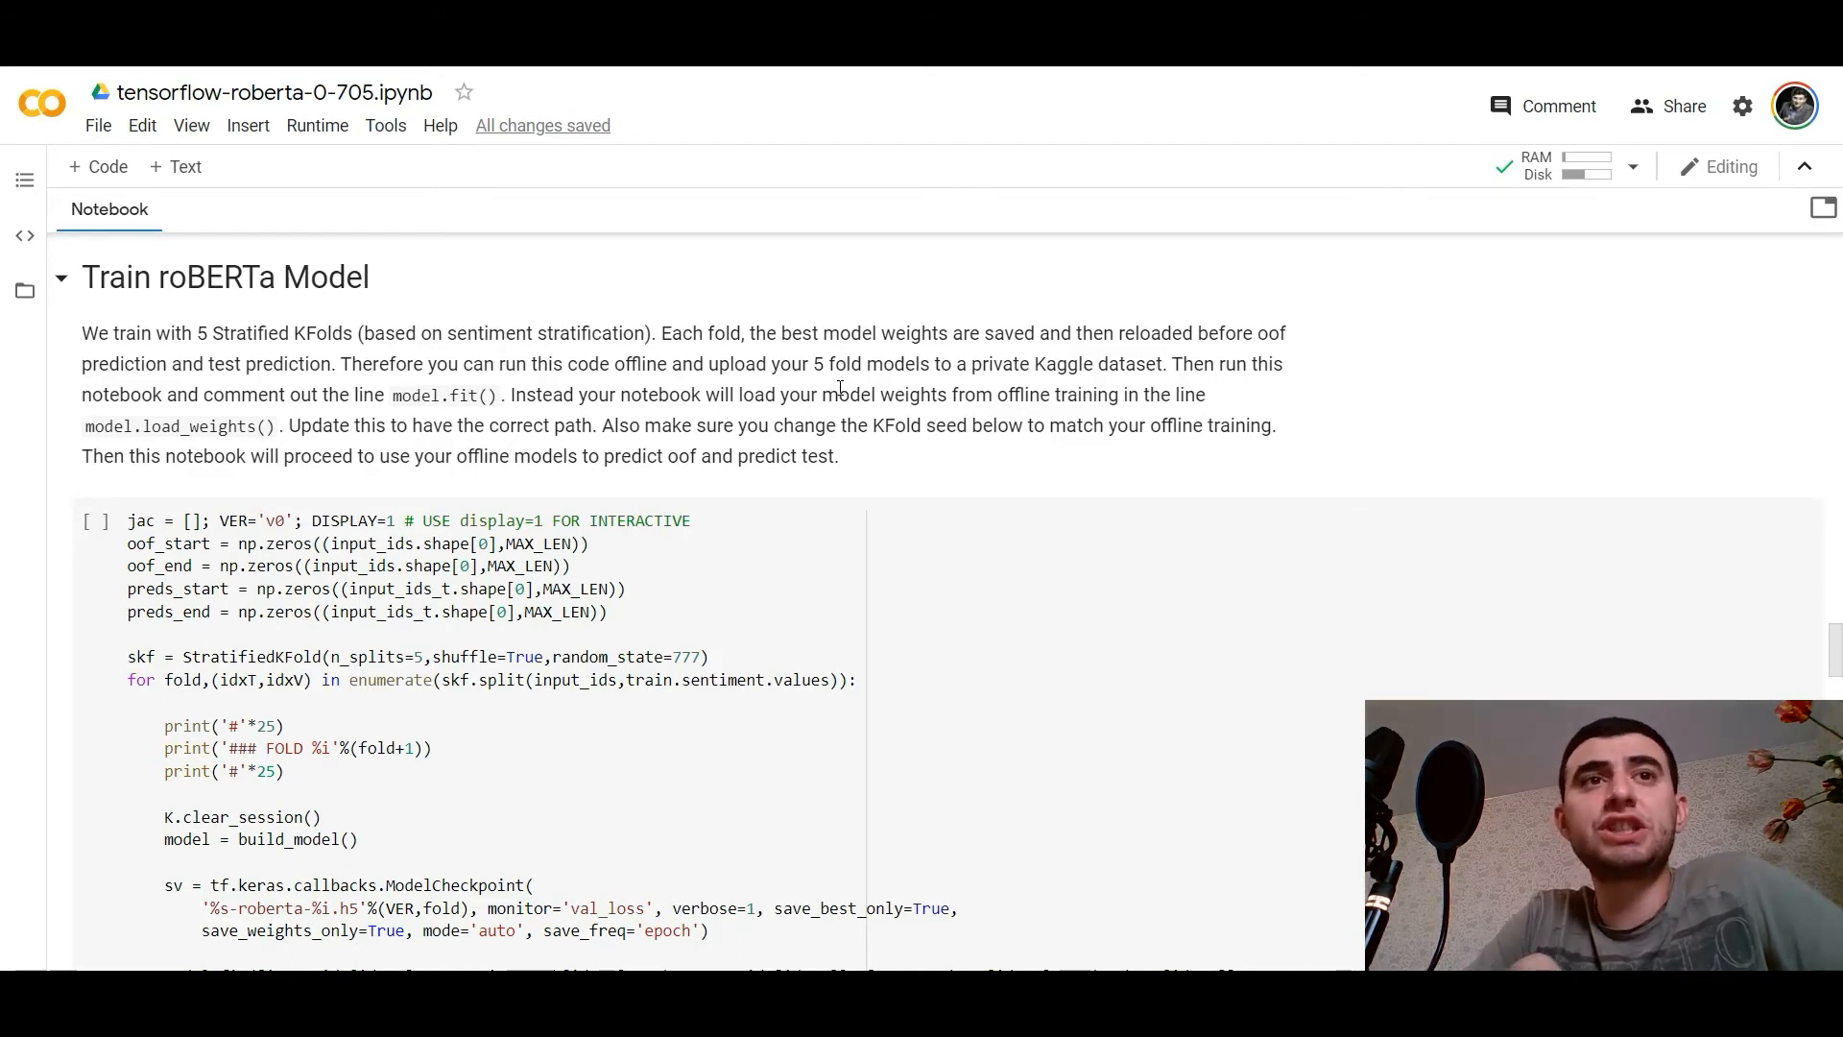
pyautogui.scroll(-1, 874, 326)
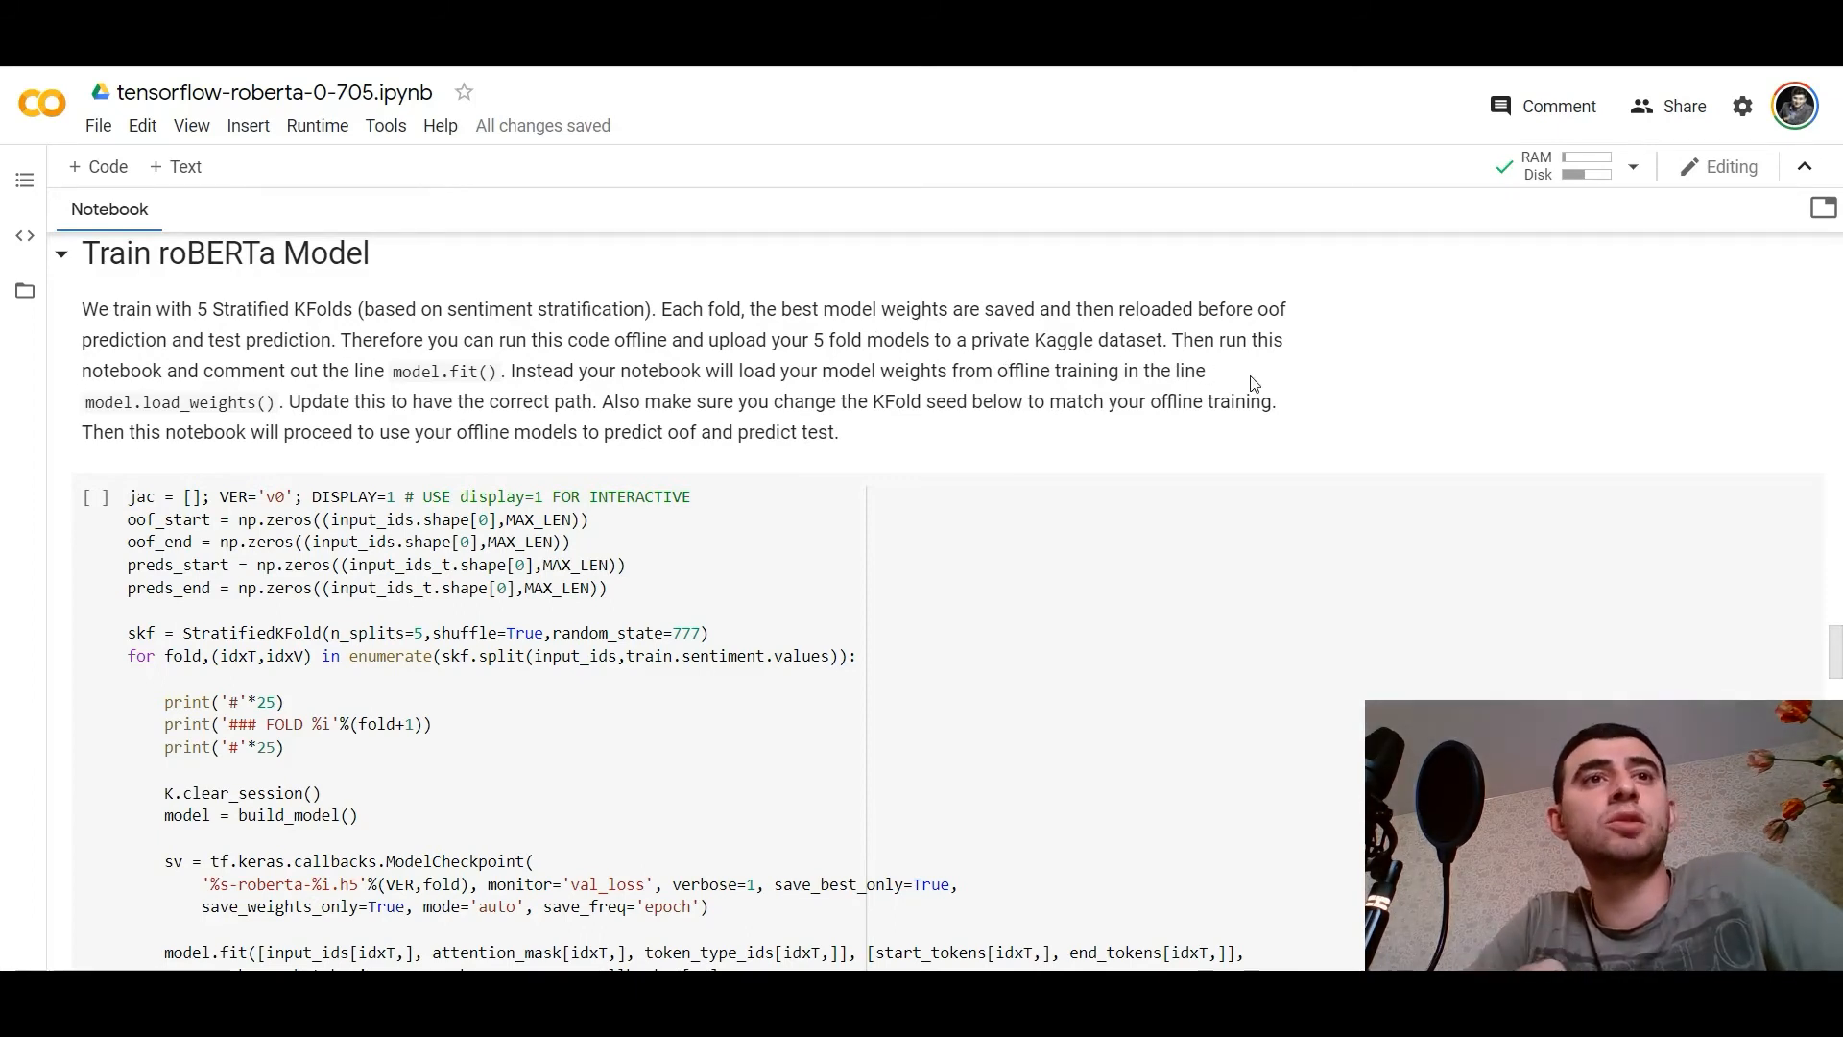
pyautogui.scroll(-1, 1251, 384)
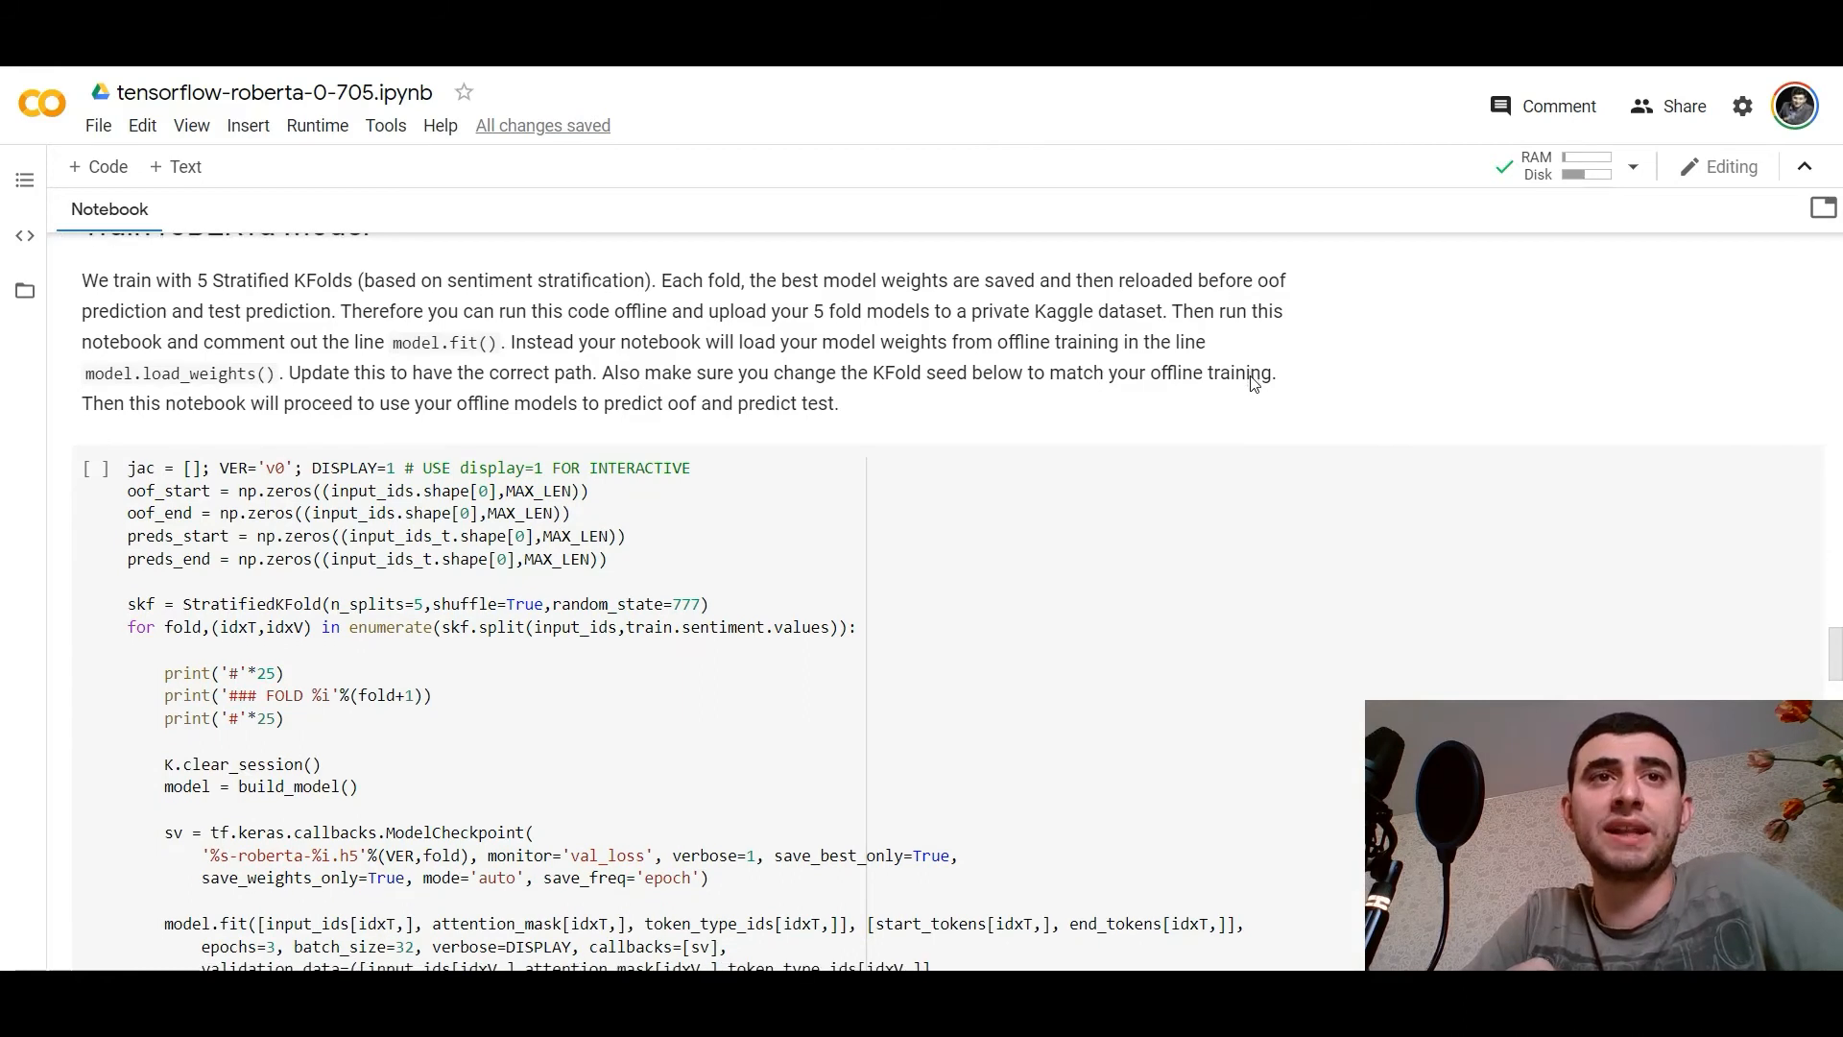
pyautogui.scroll(-1, 1253, 378)
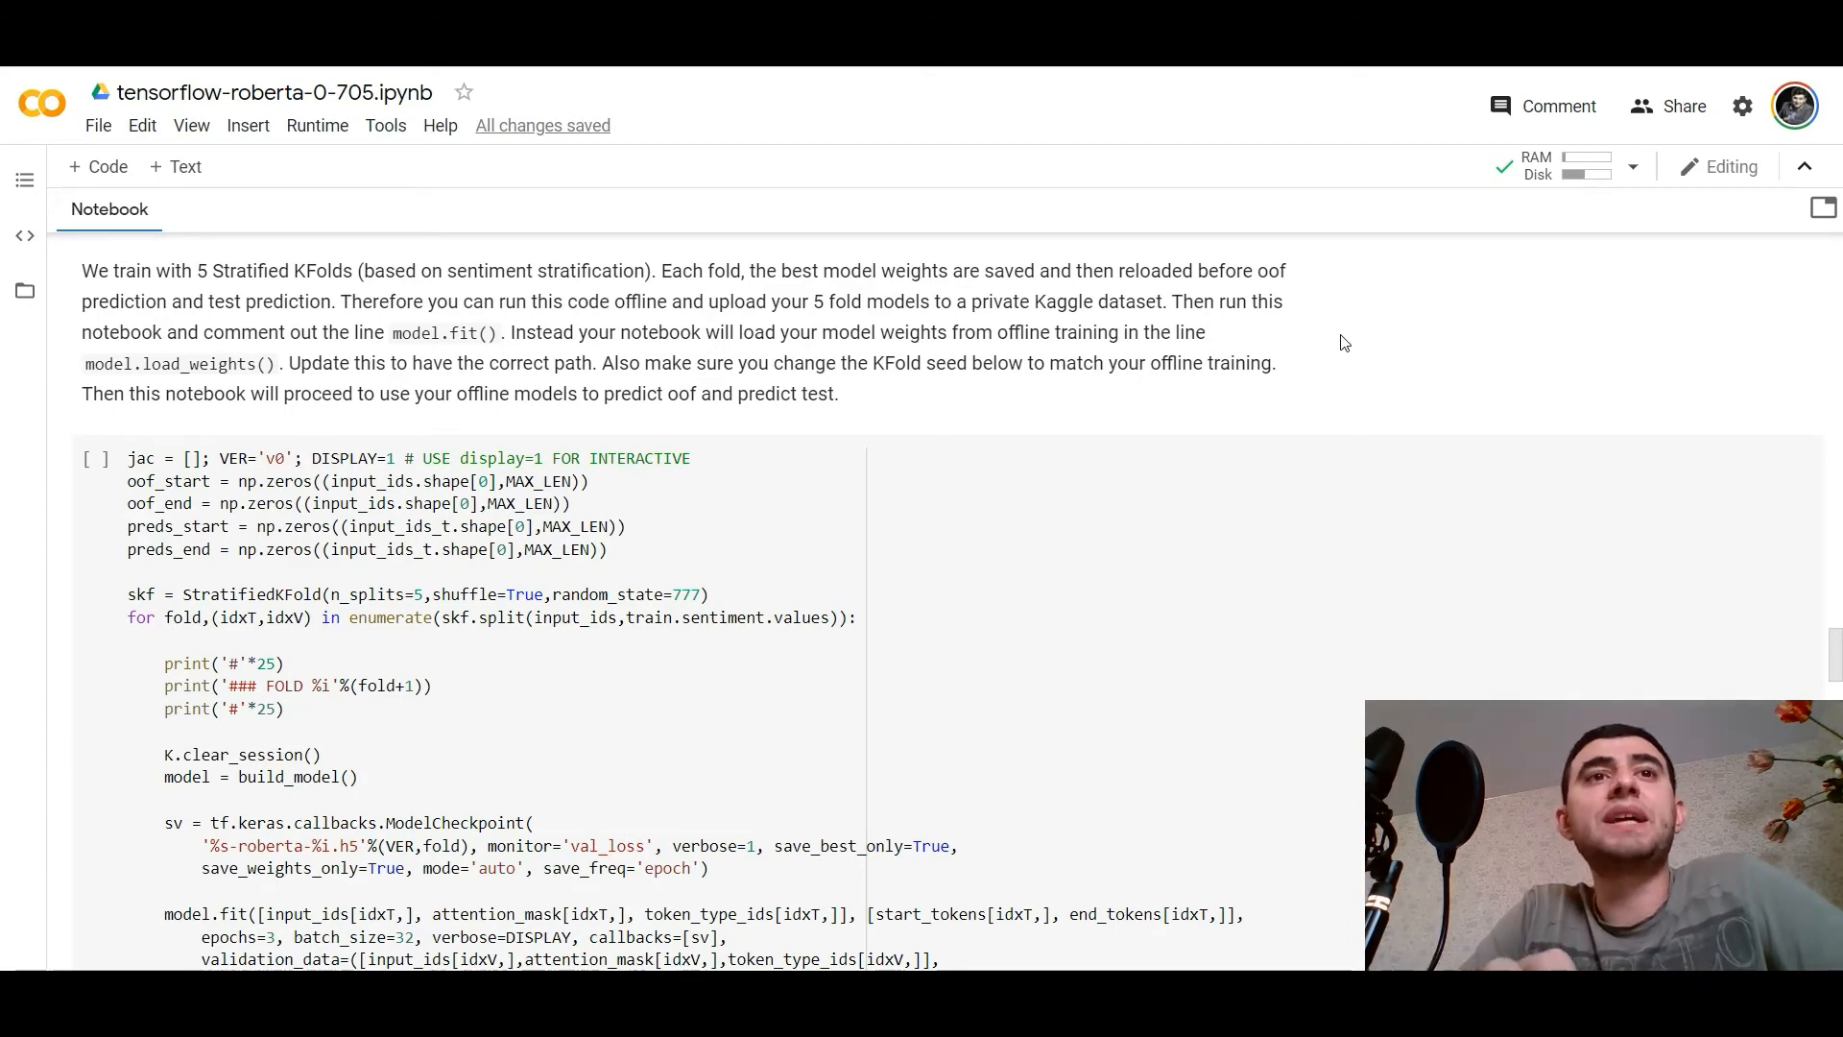
pyautogui.scroll(-1, 1341, 343)
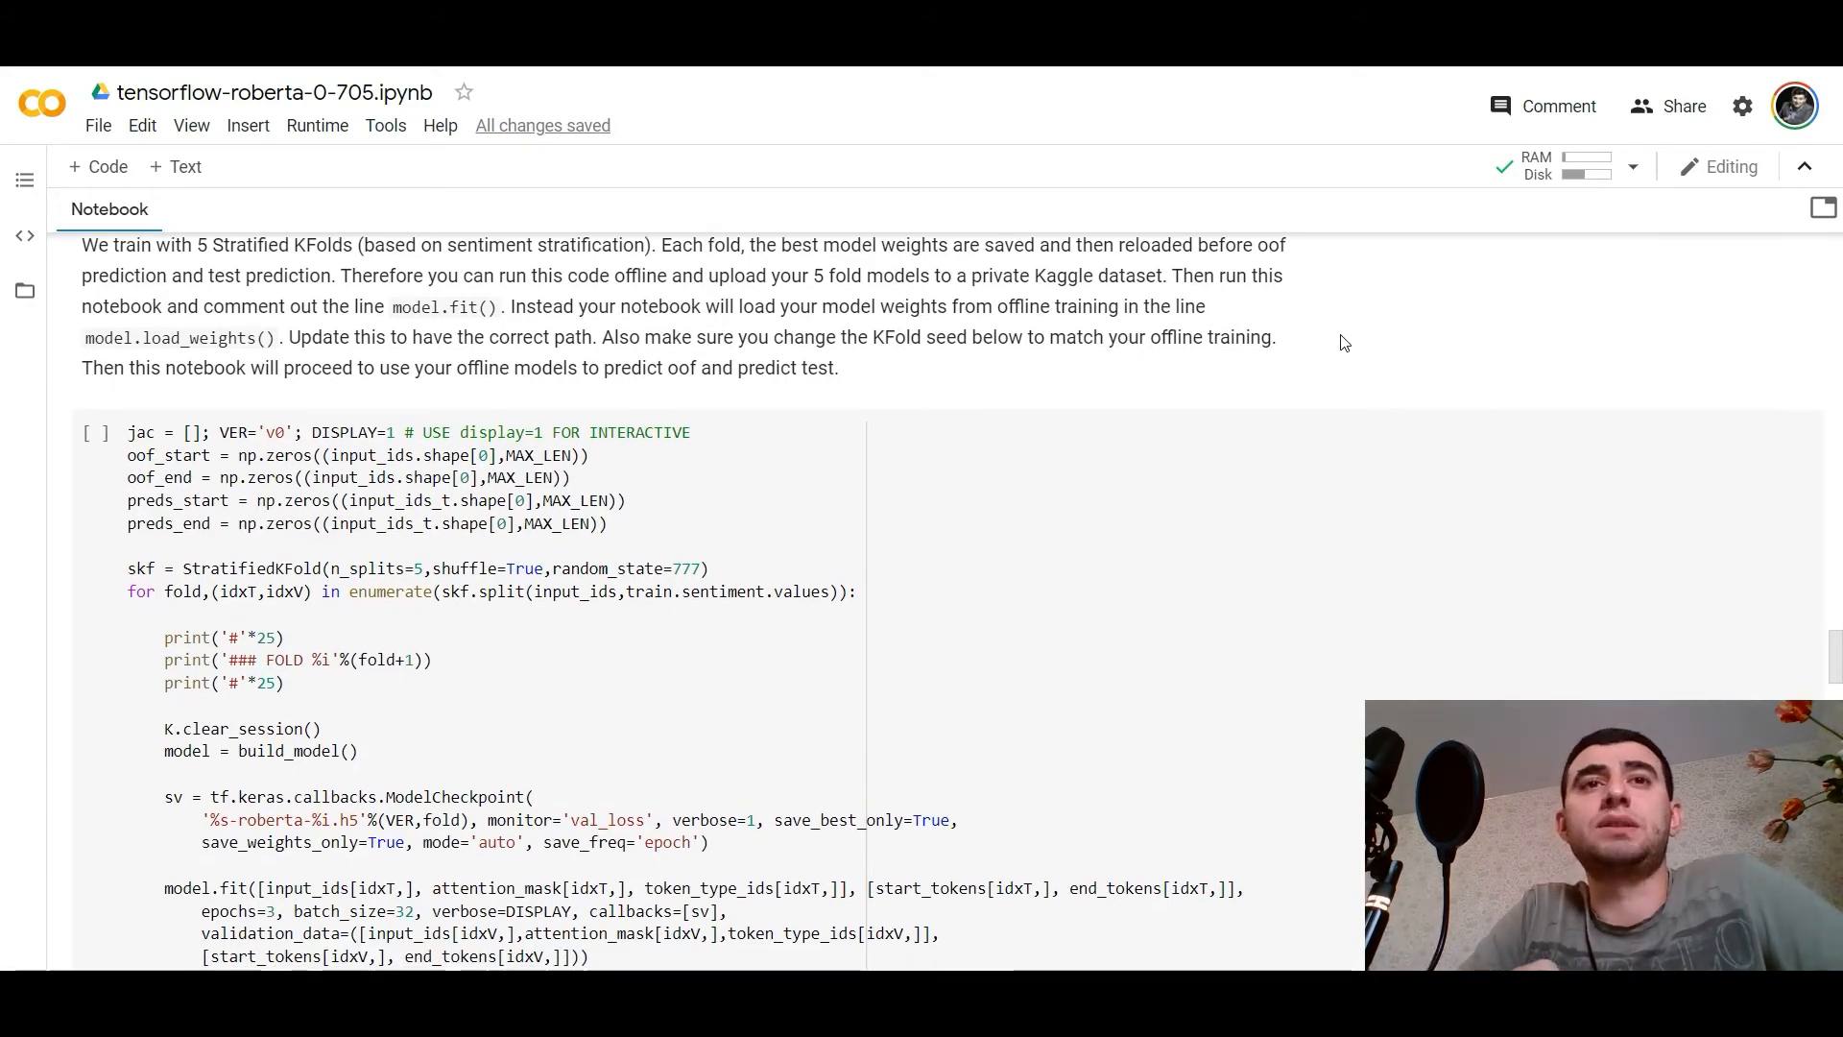
pyautogui.scroll(-1, 1341, 343)
pyautogui.scroll(-1, 1341, 342)
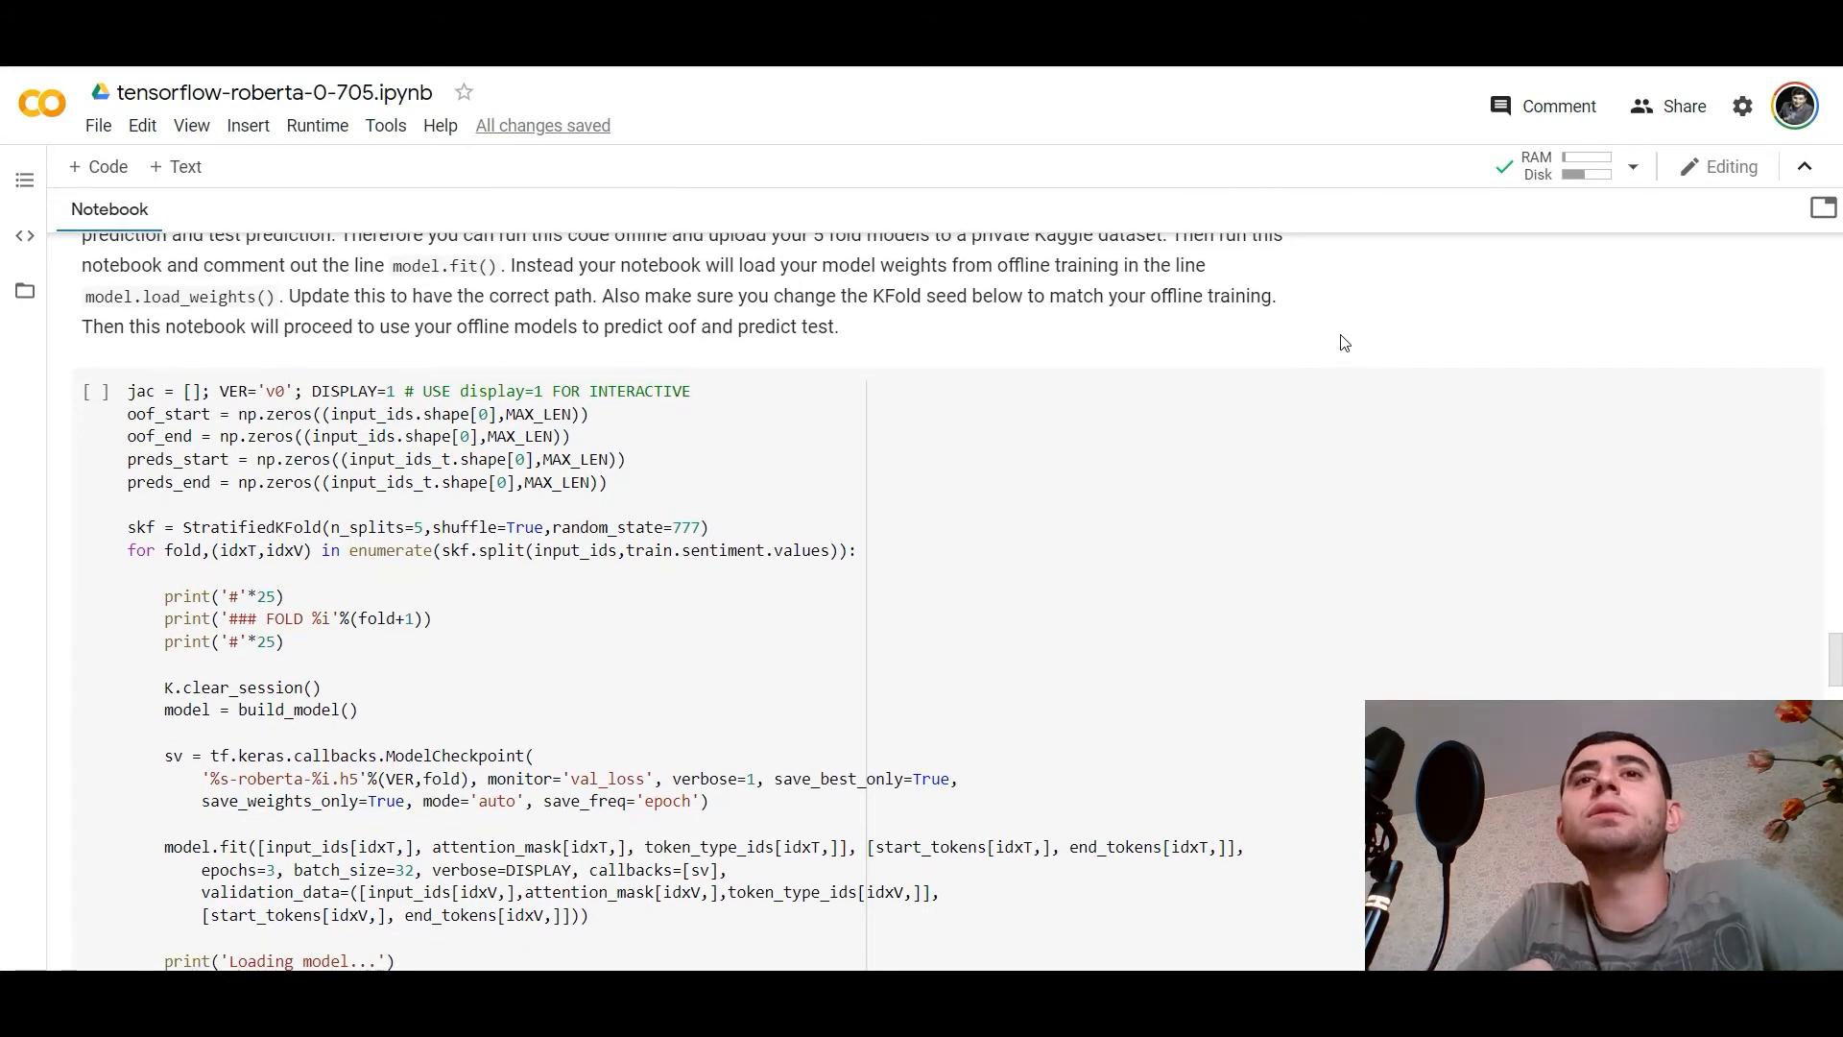
pyautogui.scroll(-1, 1342, 344)
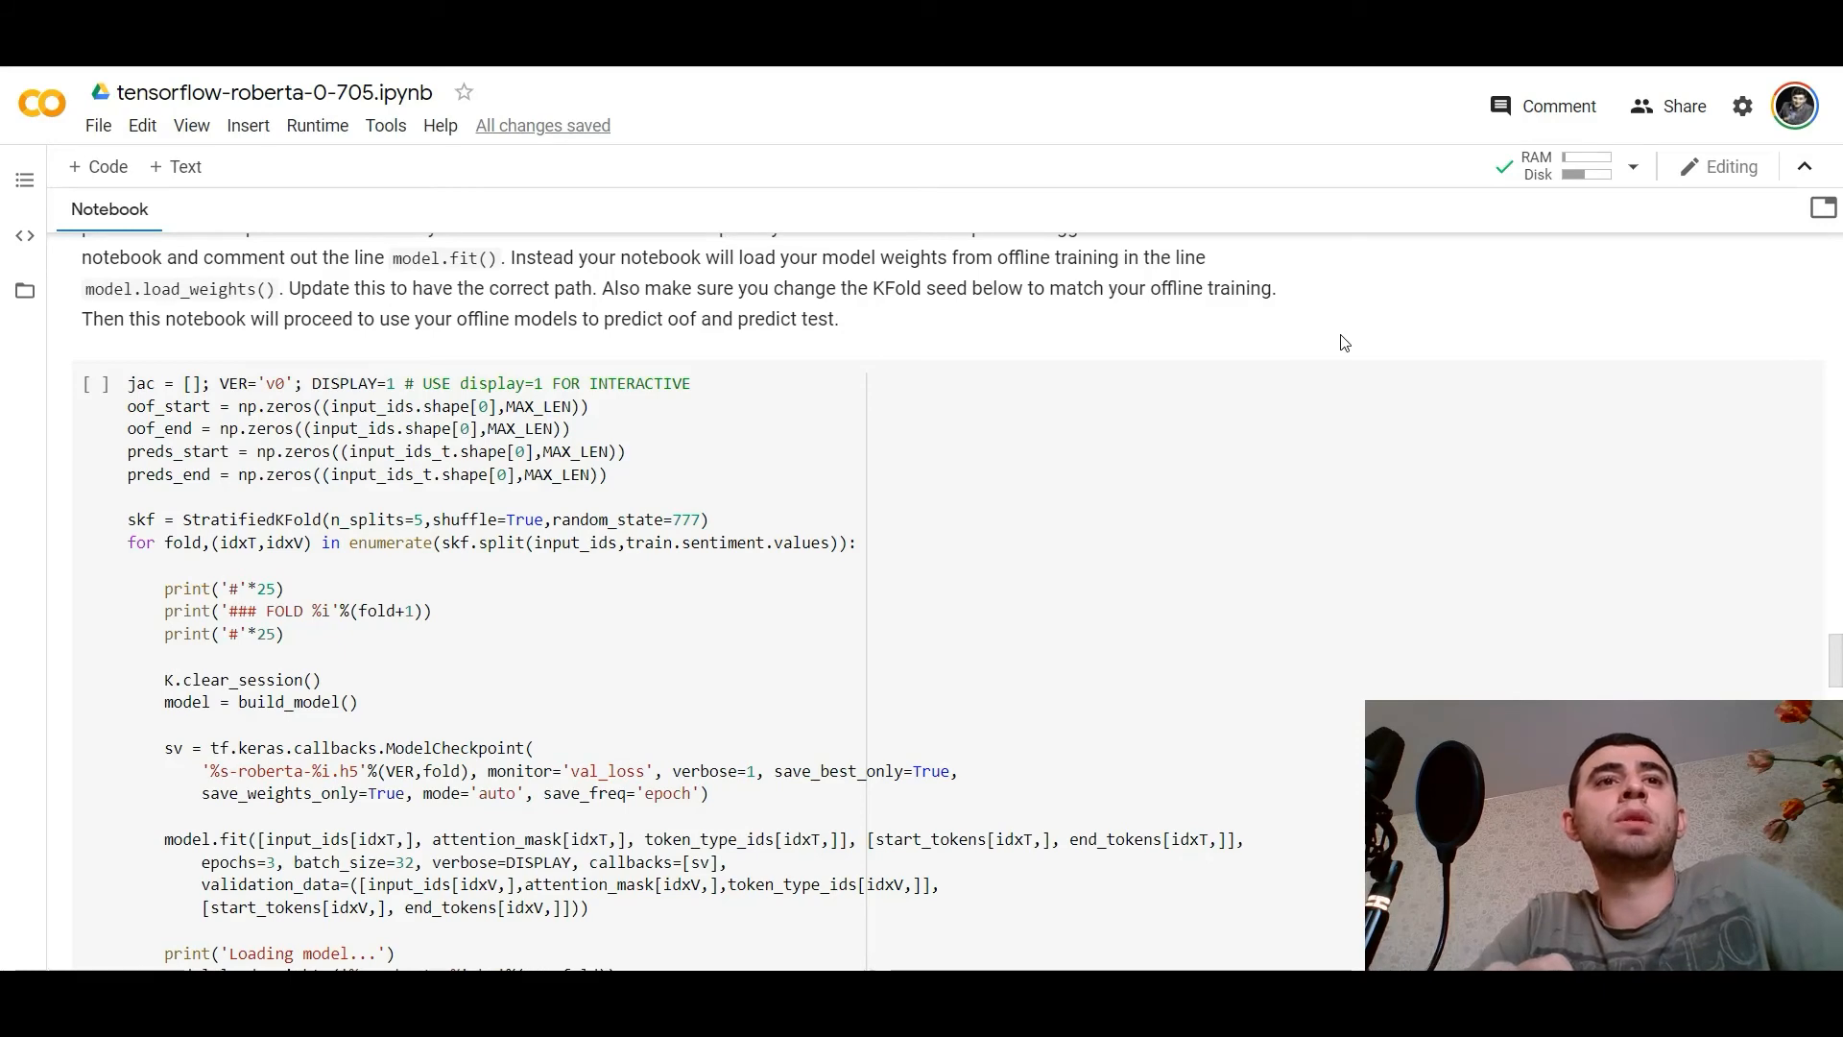
pyautogui.scroll(-1, 1341, 343)
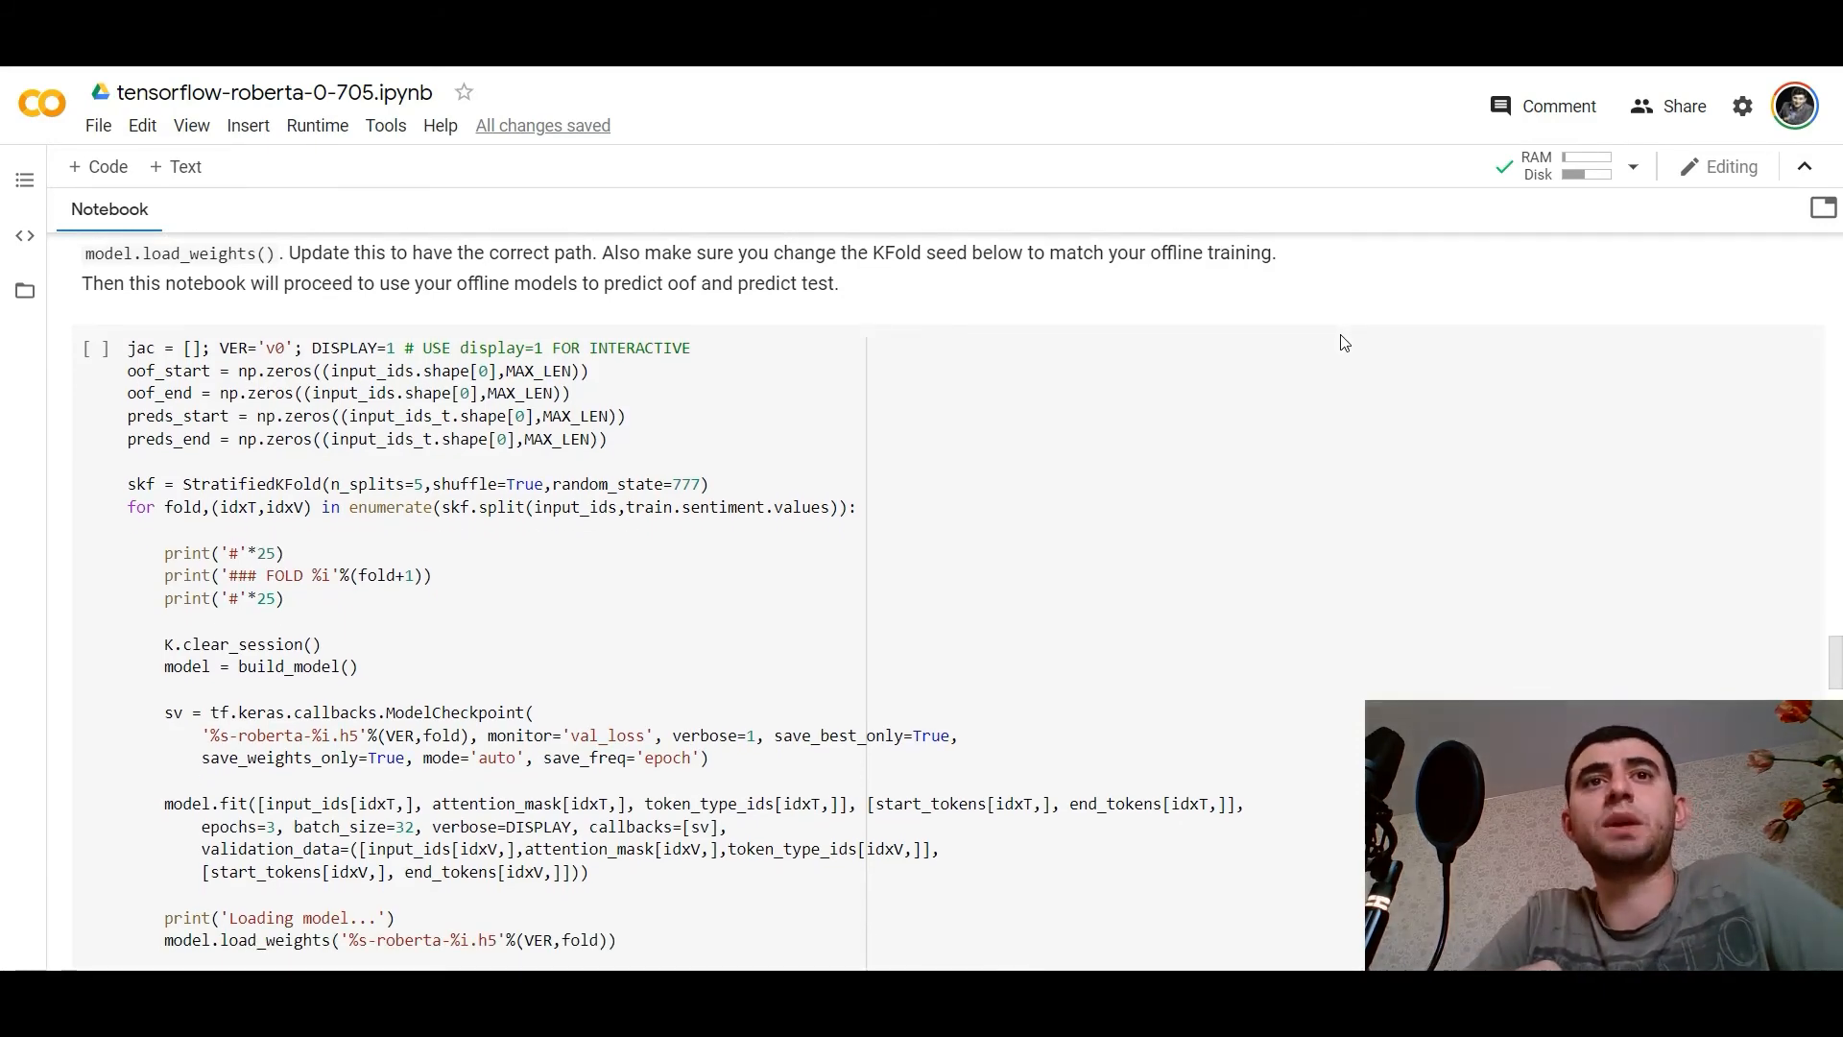
pyautogui.scroll(-1, 1341, 343)
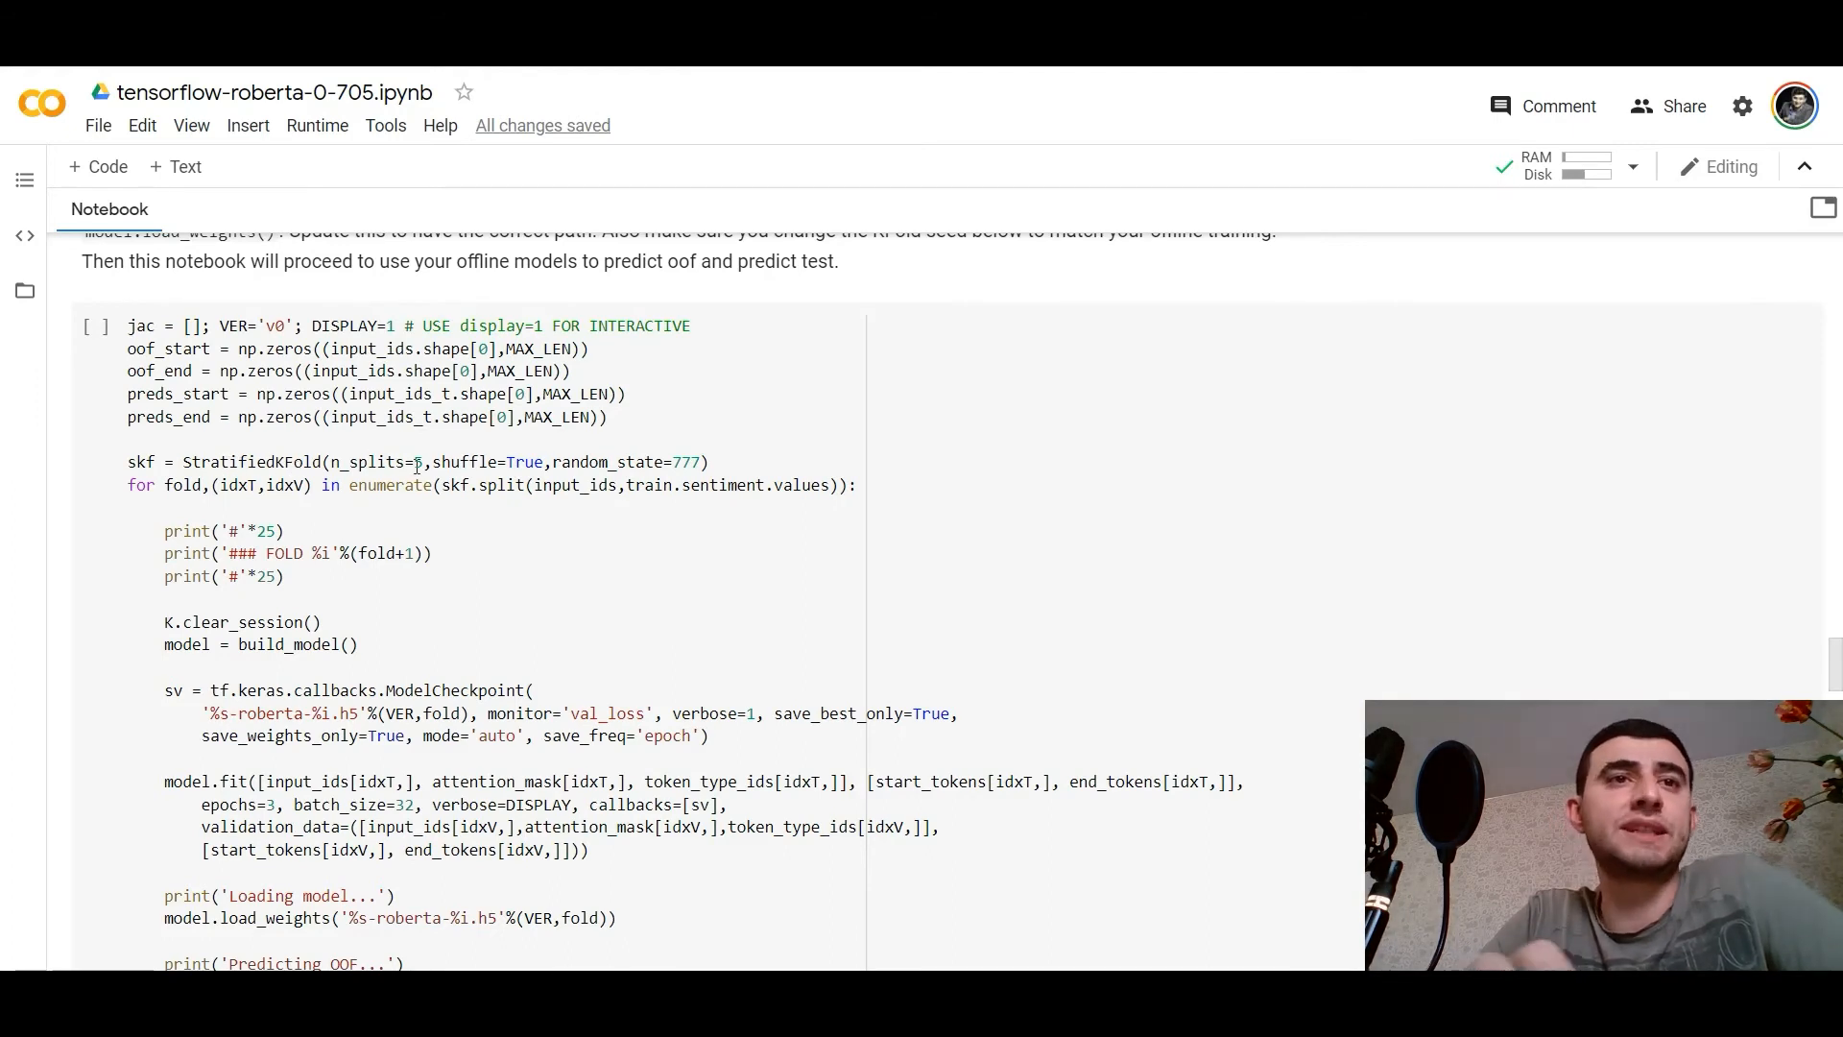
pyautogui.scroll(-1, 574, 511)
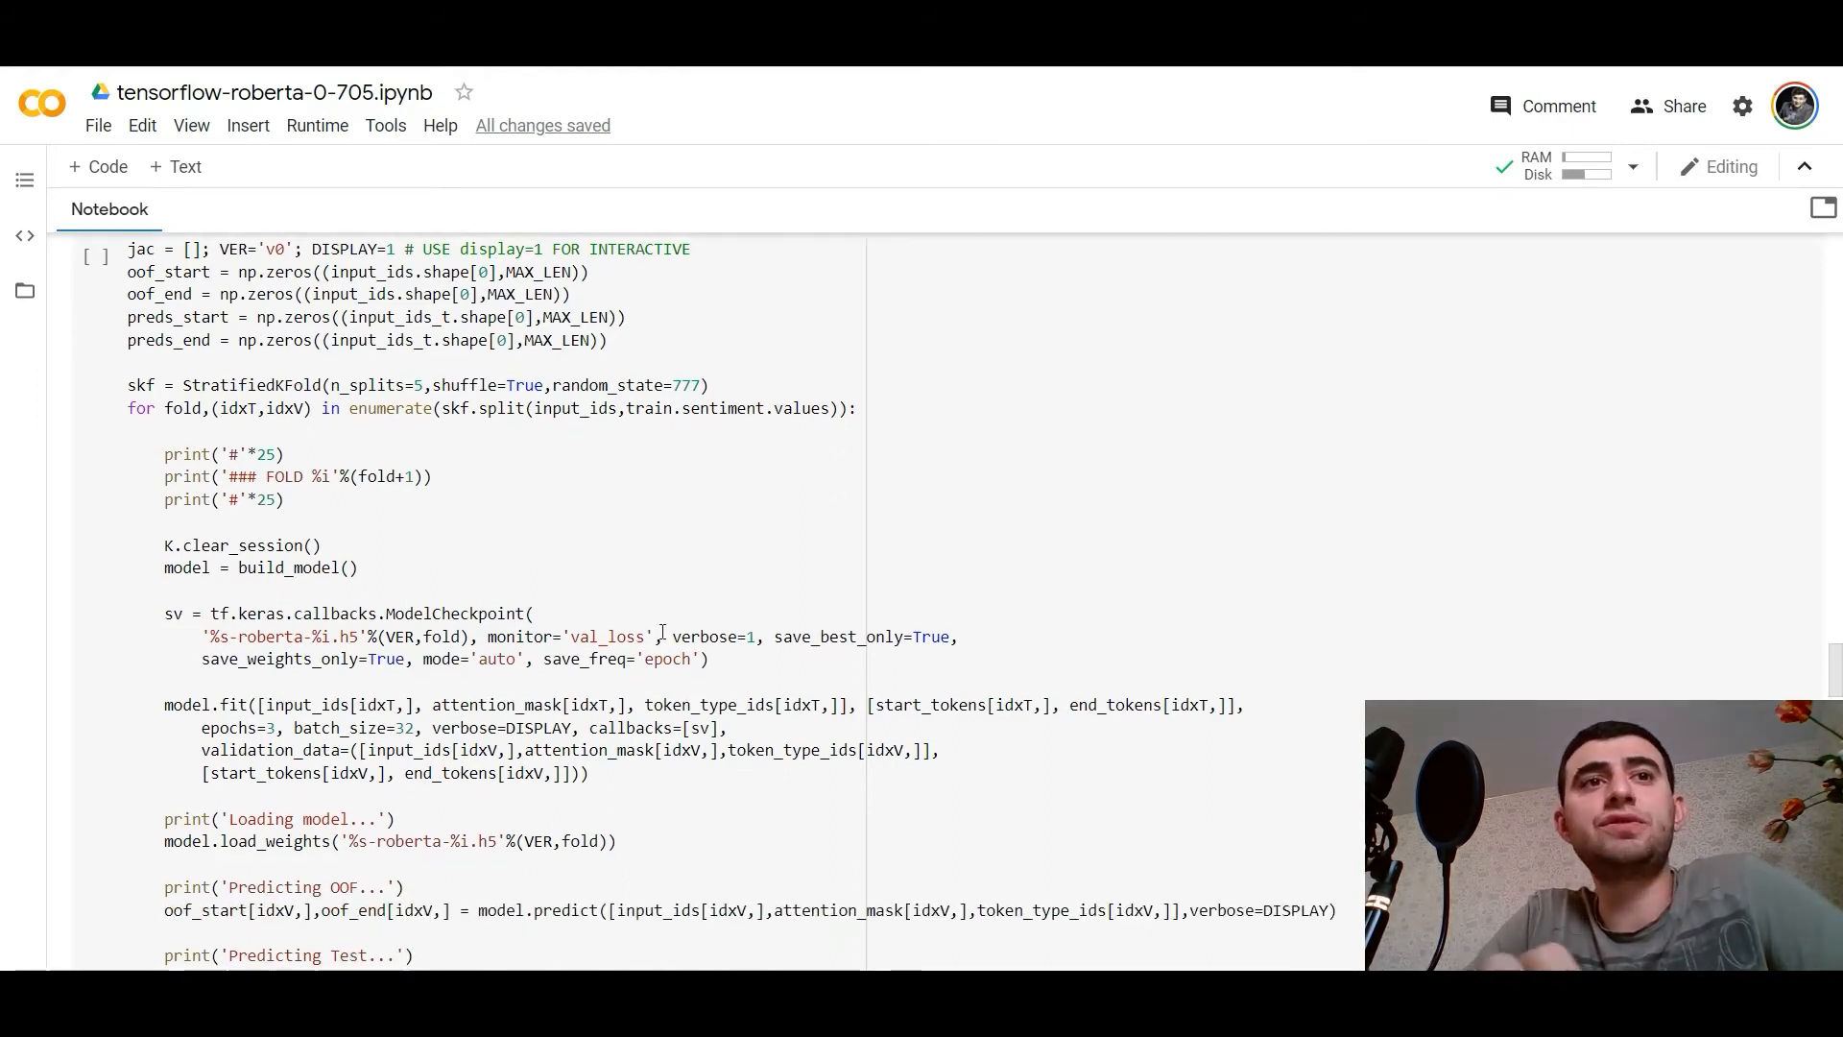
pyautogui.scroll(-1, 663, 631)
pyautogui.scroll(-1, 662, 630)
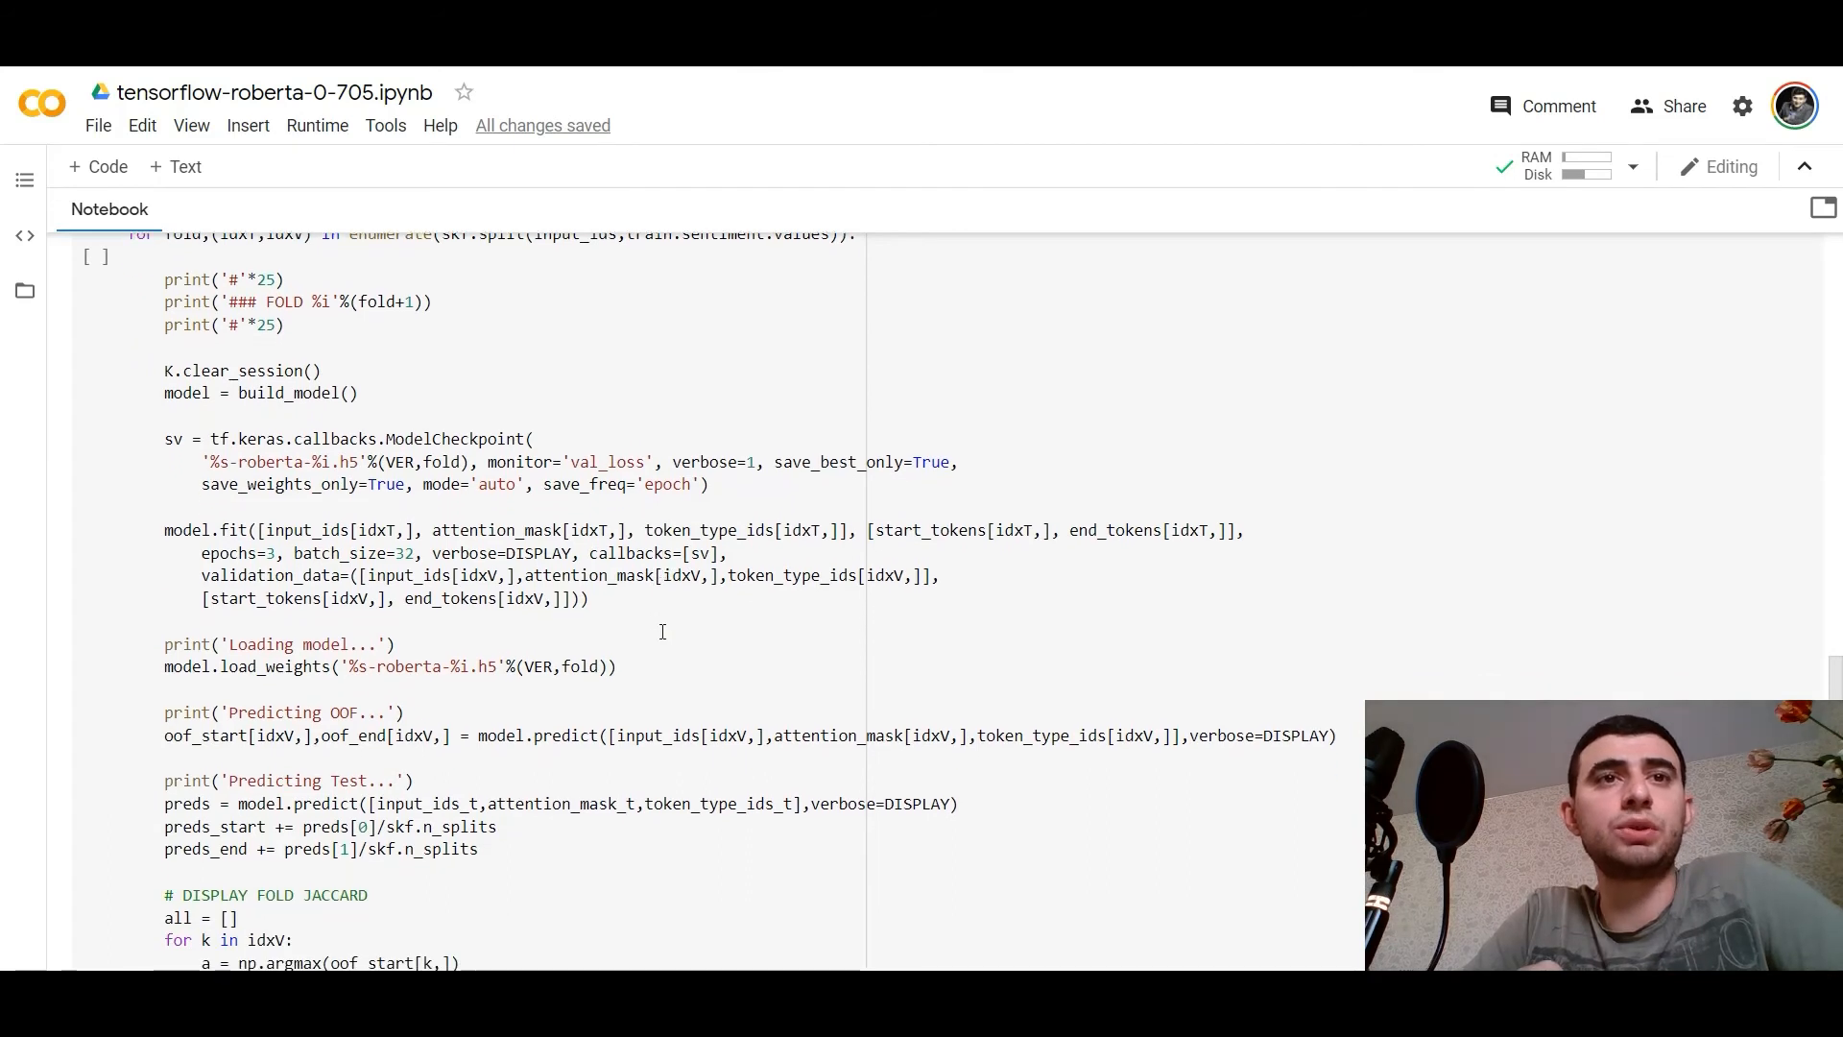
pyautogui.scroll(-1, 664, 630)
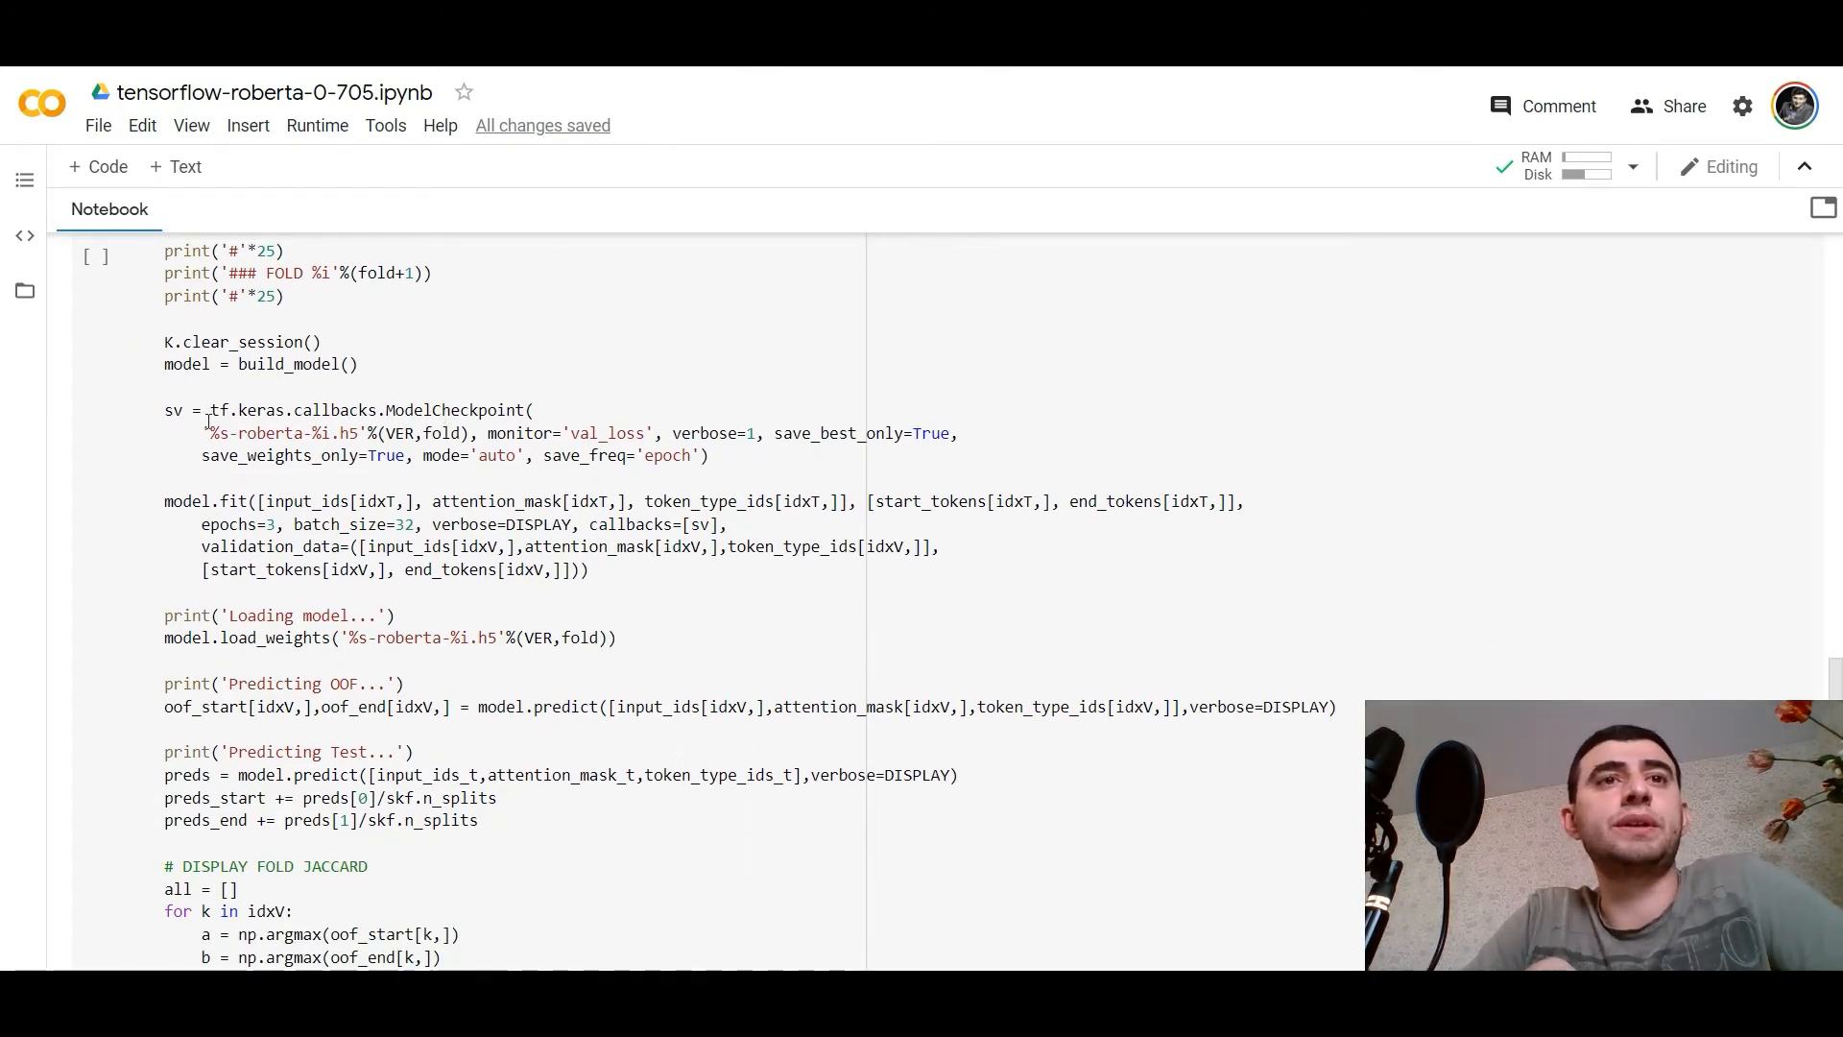
pyautogui.scroll(1, 427, 433)
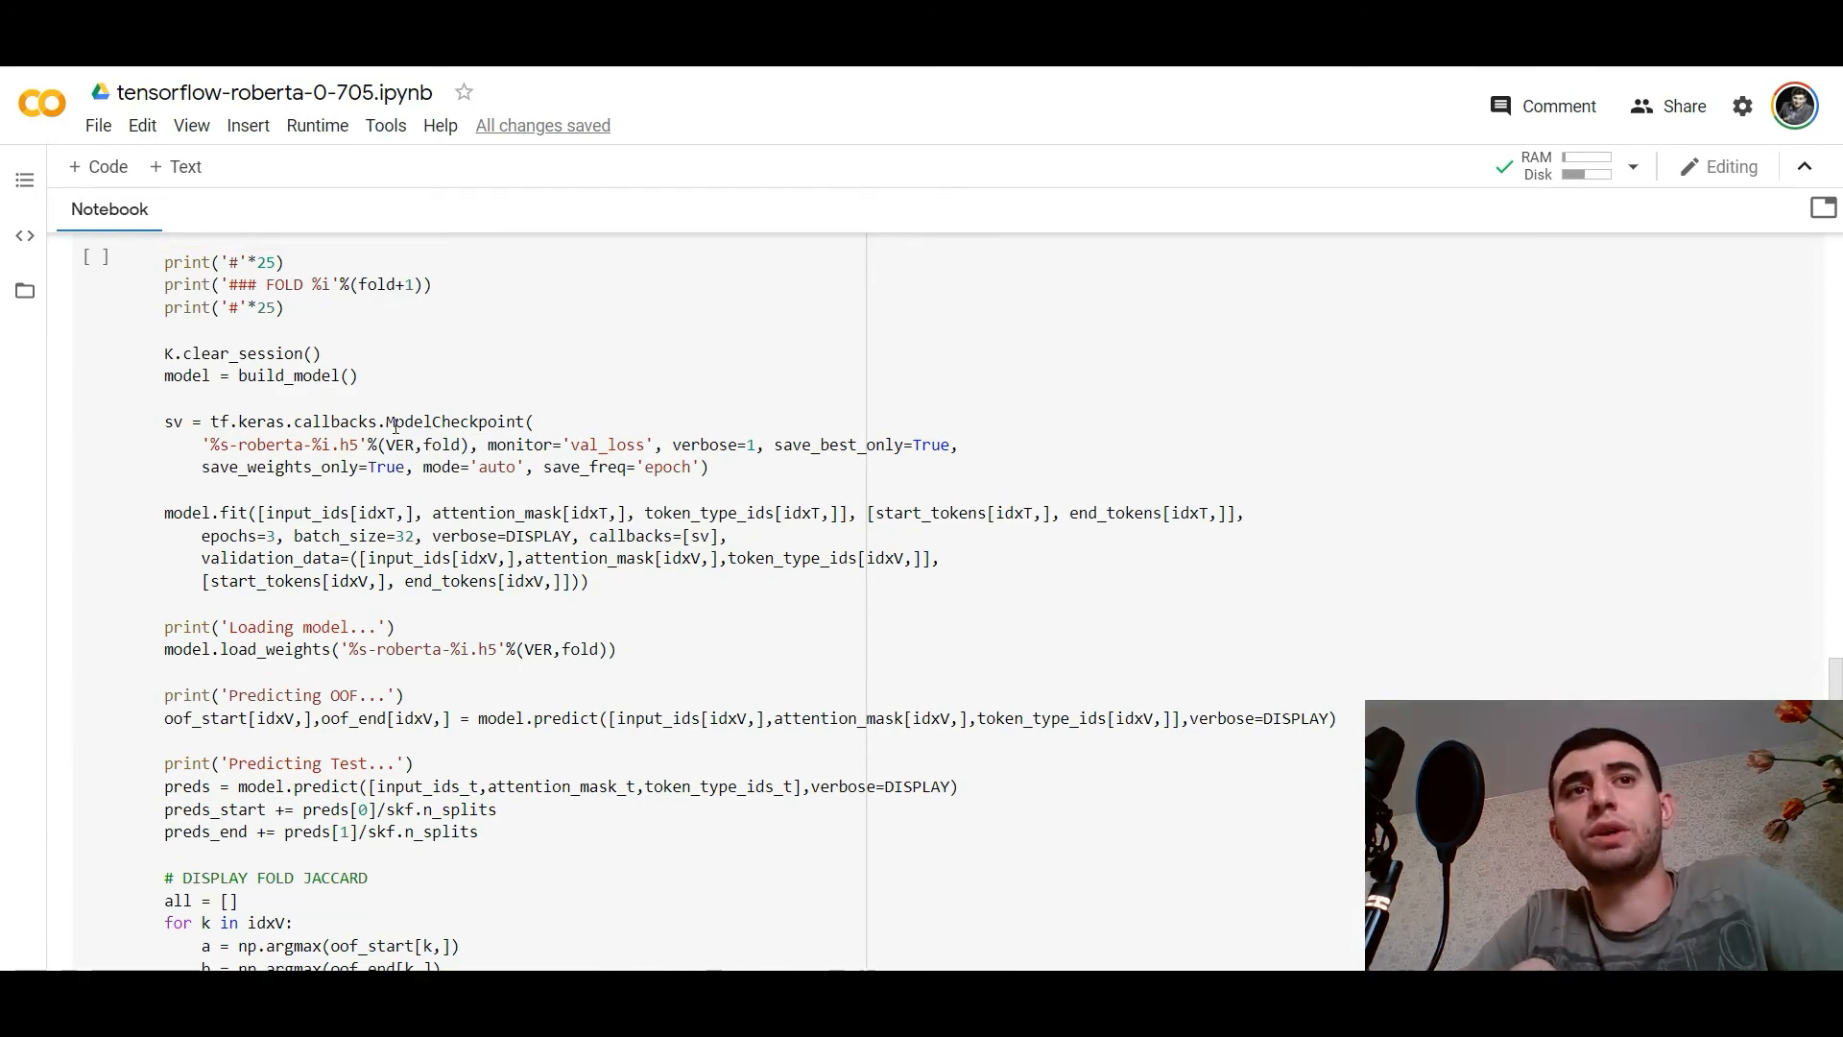
pyautogui.scroll(-1, 624, 489)
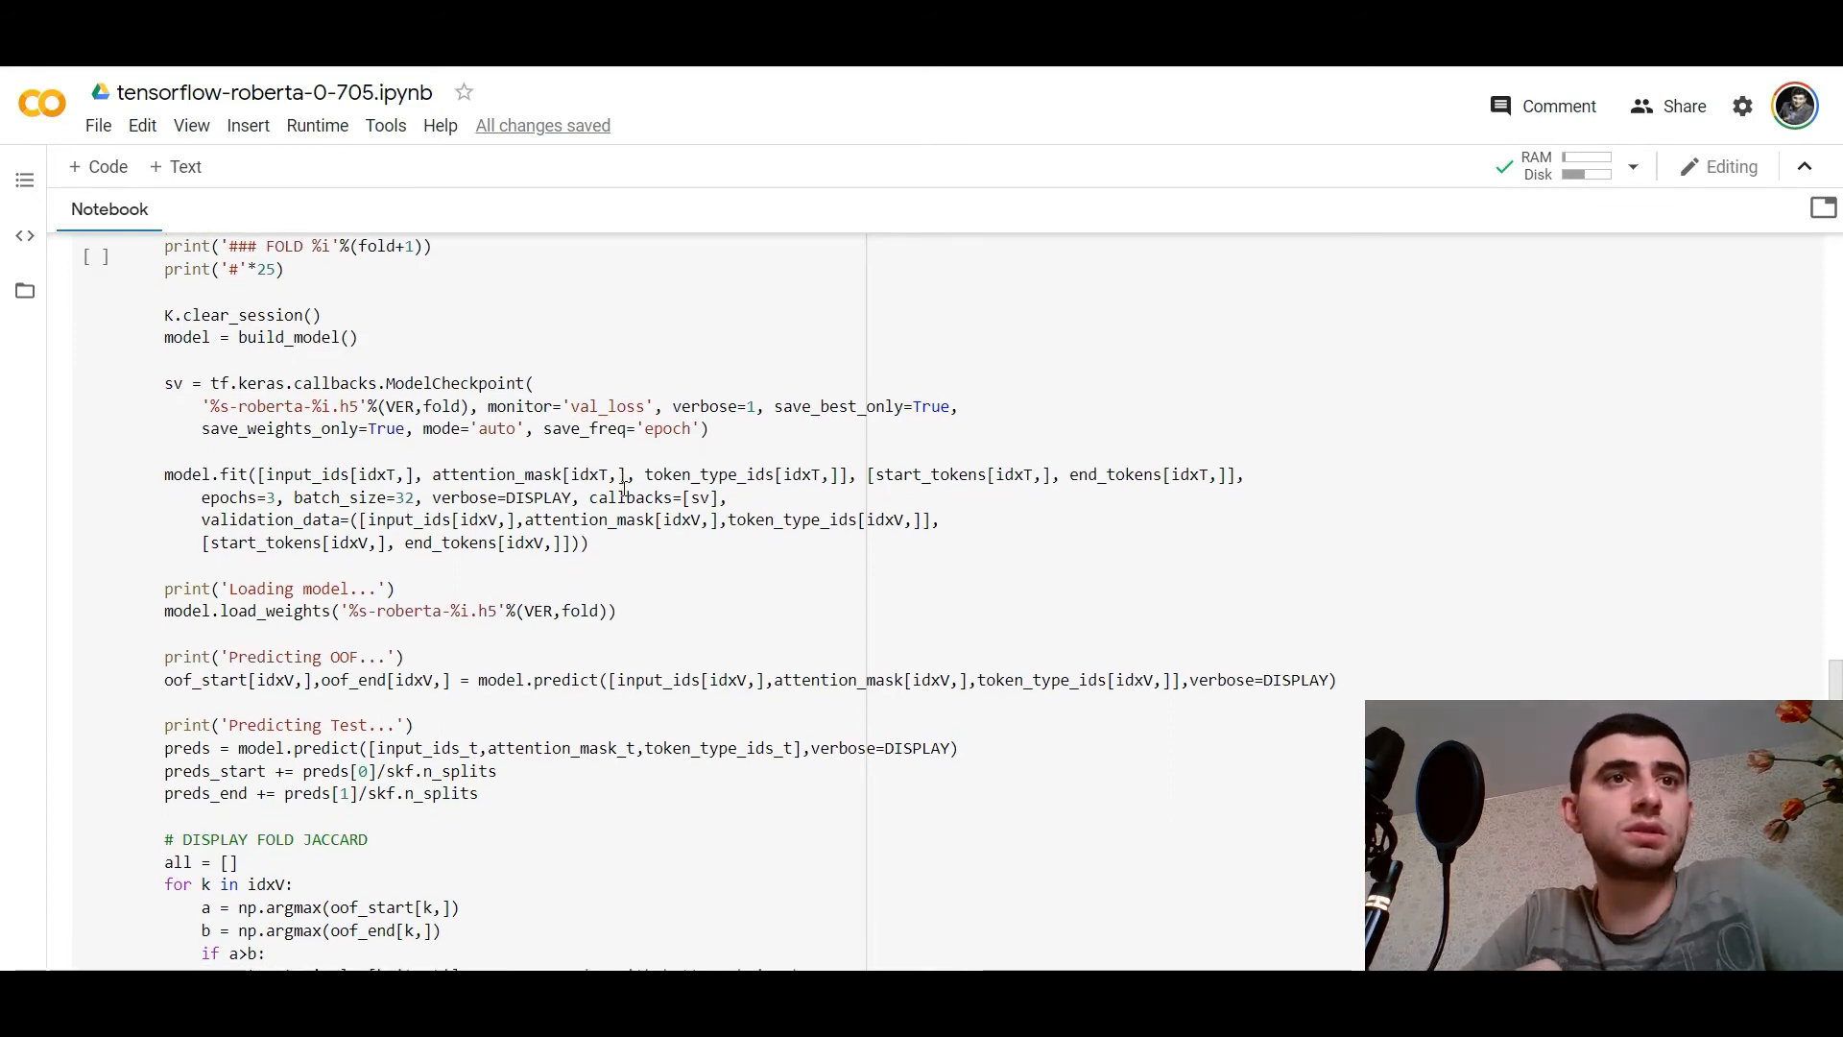
pyautogui.scroll(-1, 624, 490)
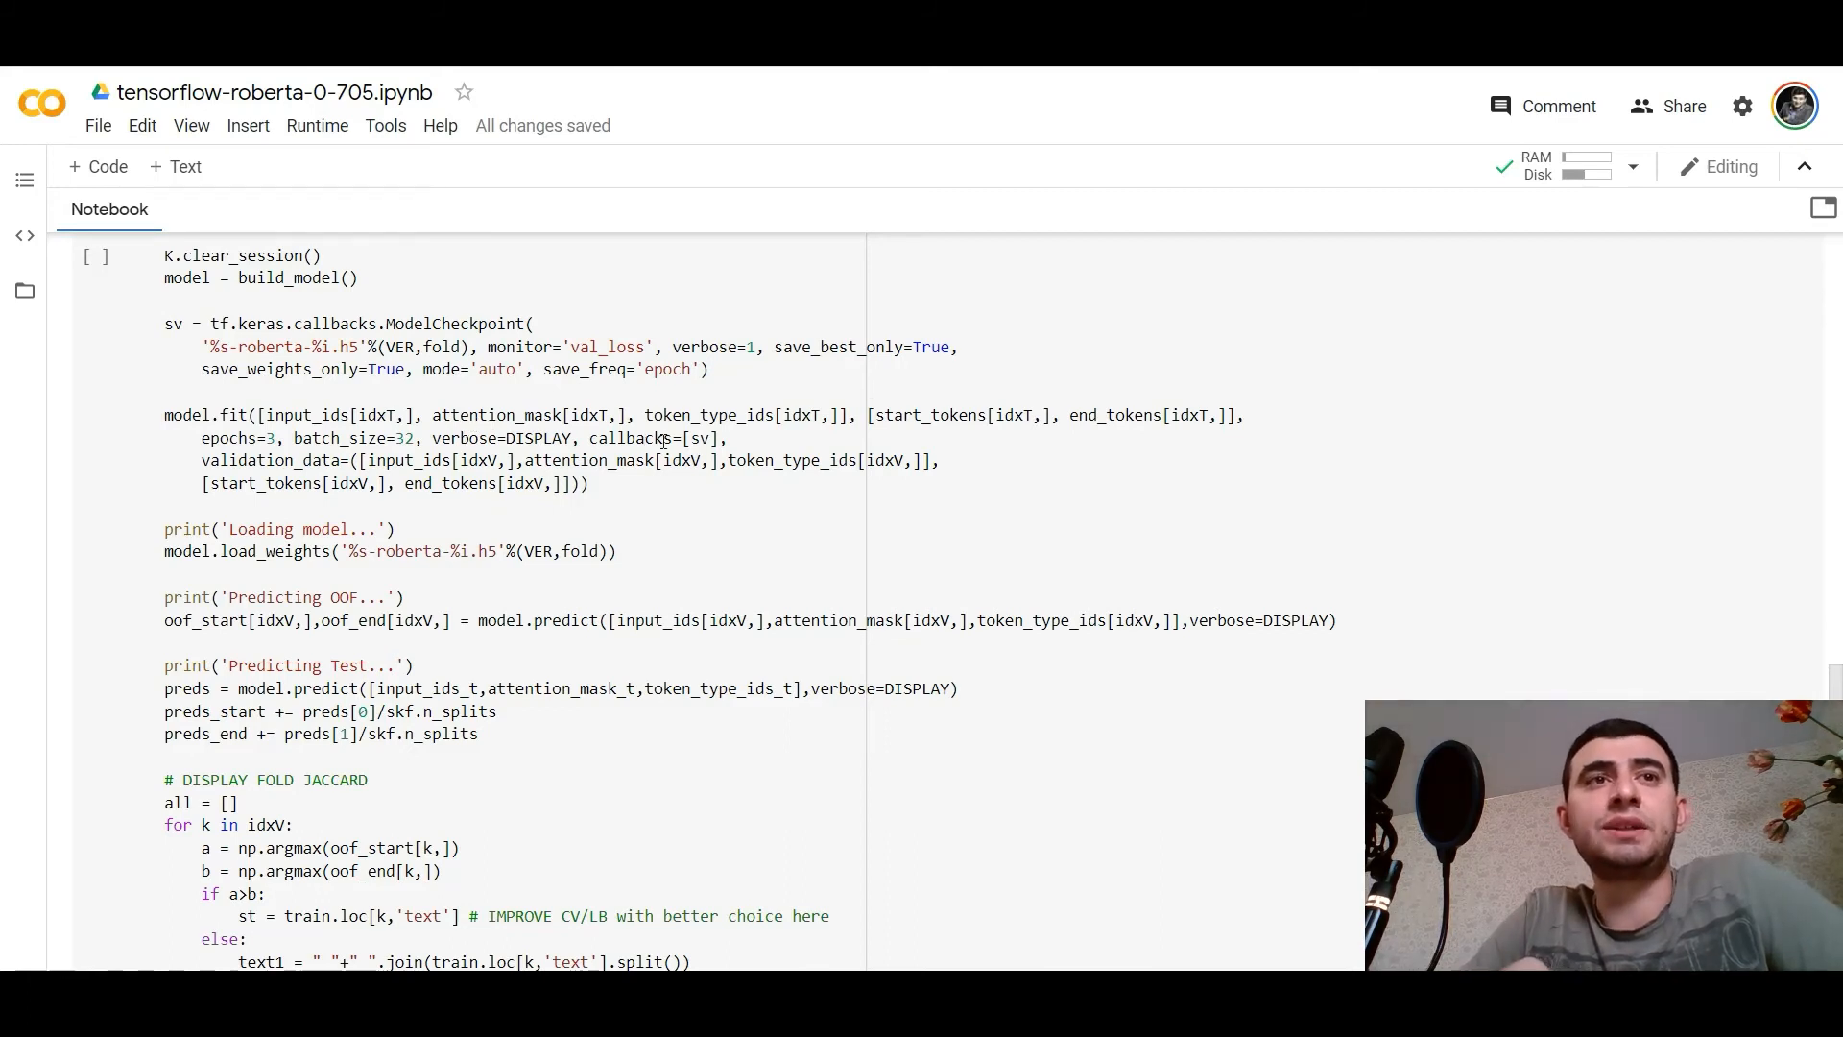
pyautogui.scroll(-1, 663, 469)
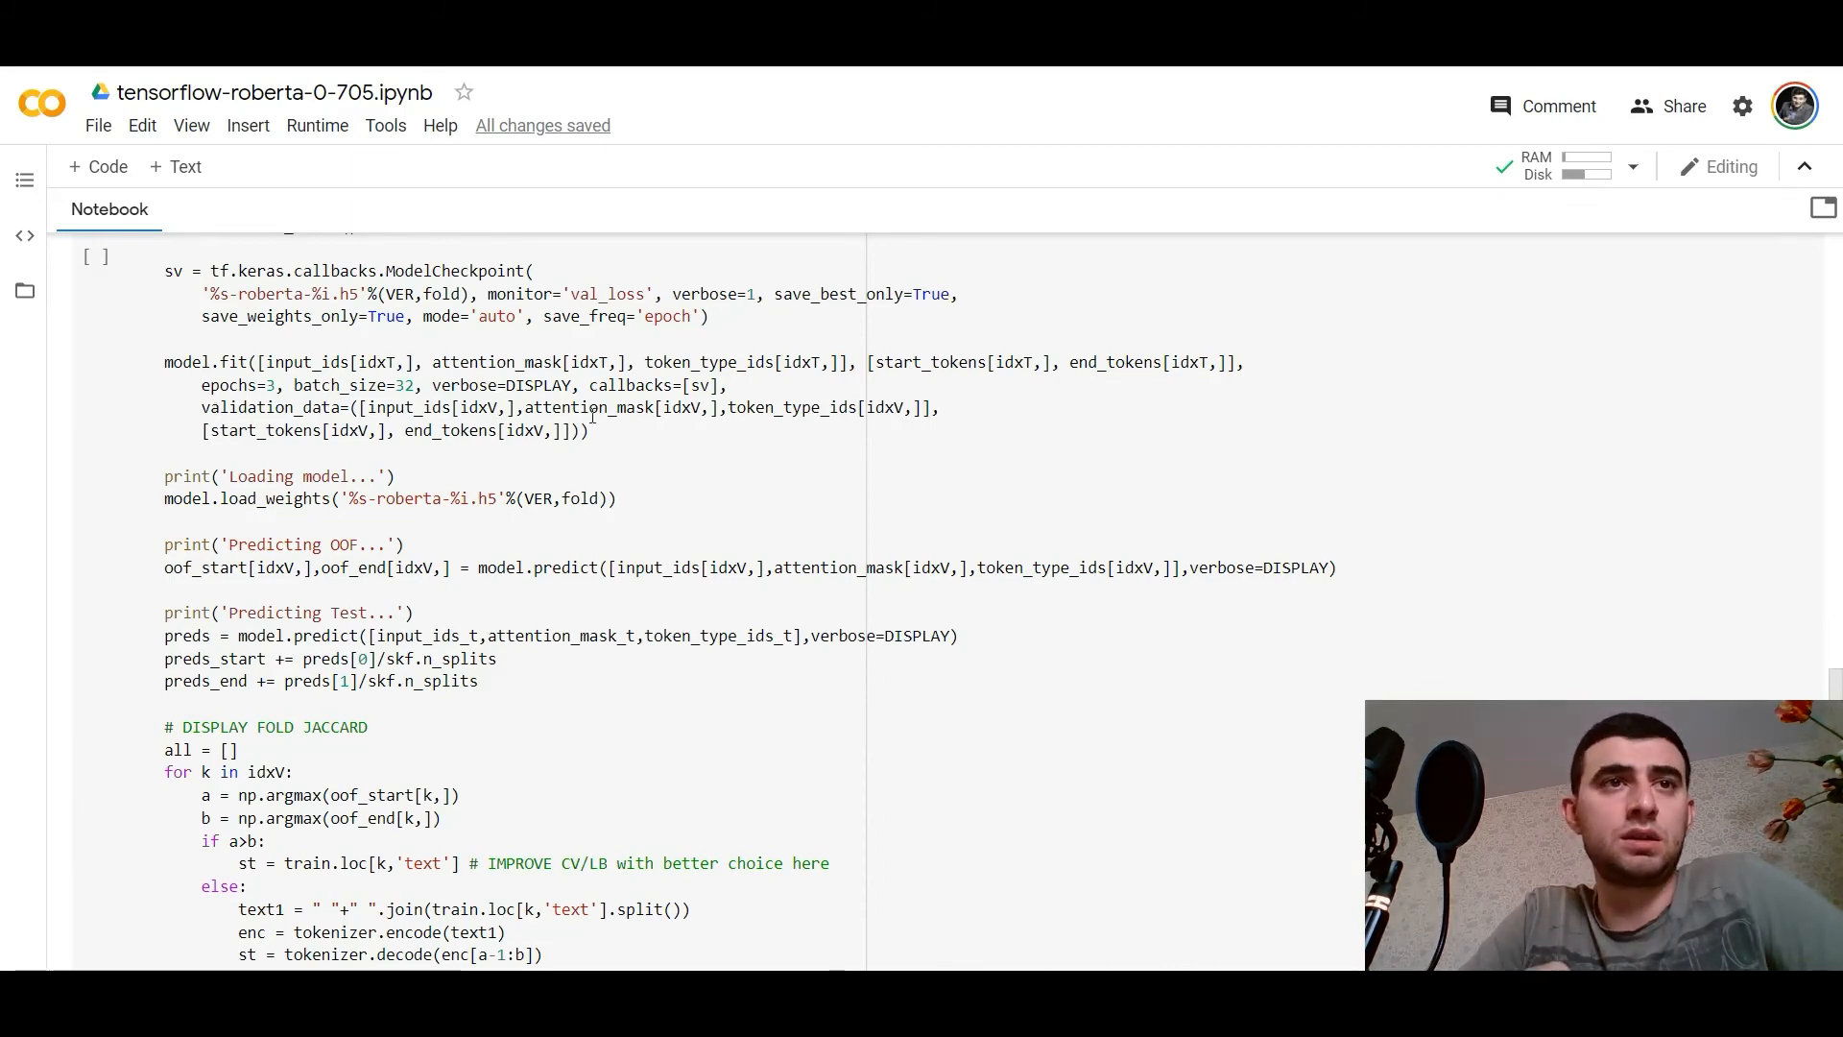
pyautogui.scroll(-1, 591, 415)
pyautogui.scroll(-1, 590, 416)
pyautogui.scroll(-1, 590, 416)
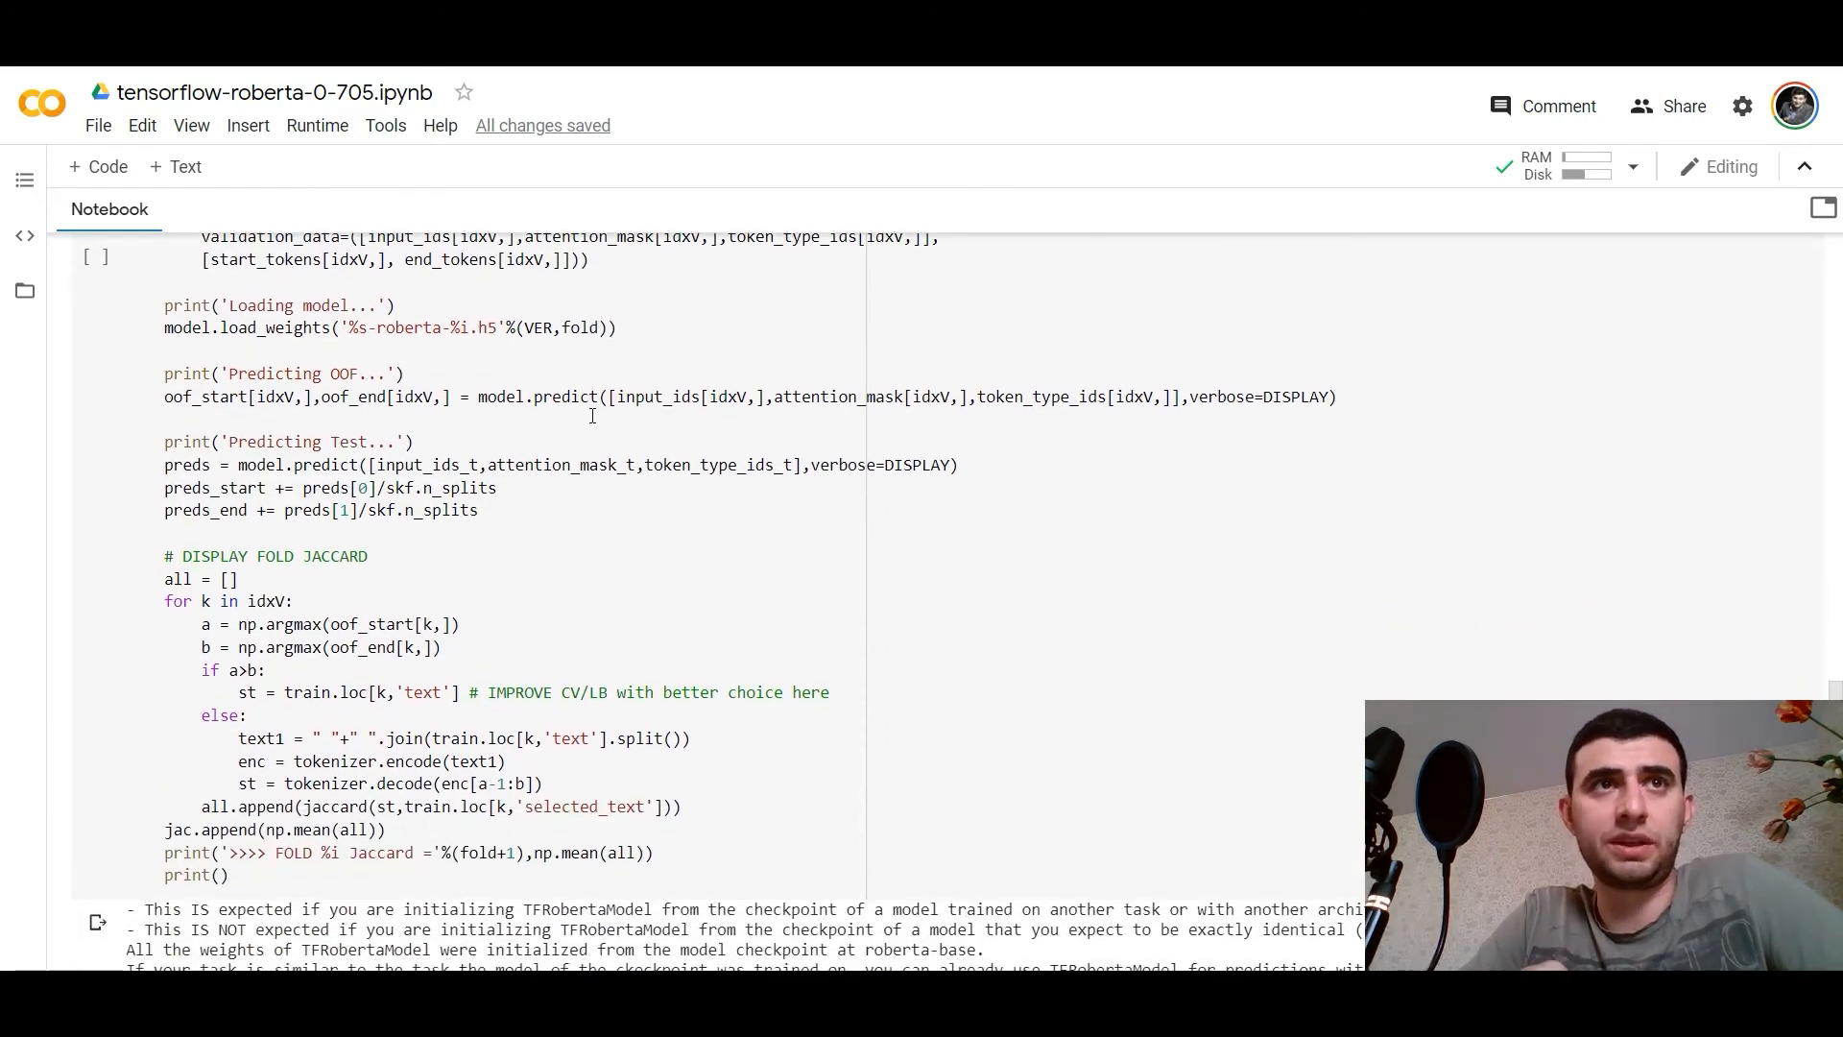
pyautogui.scroll(-1, 591, 417)
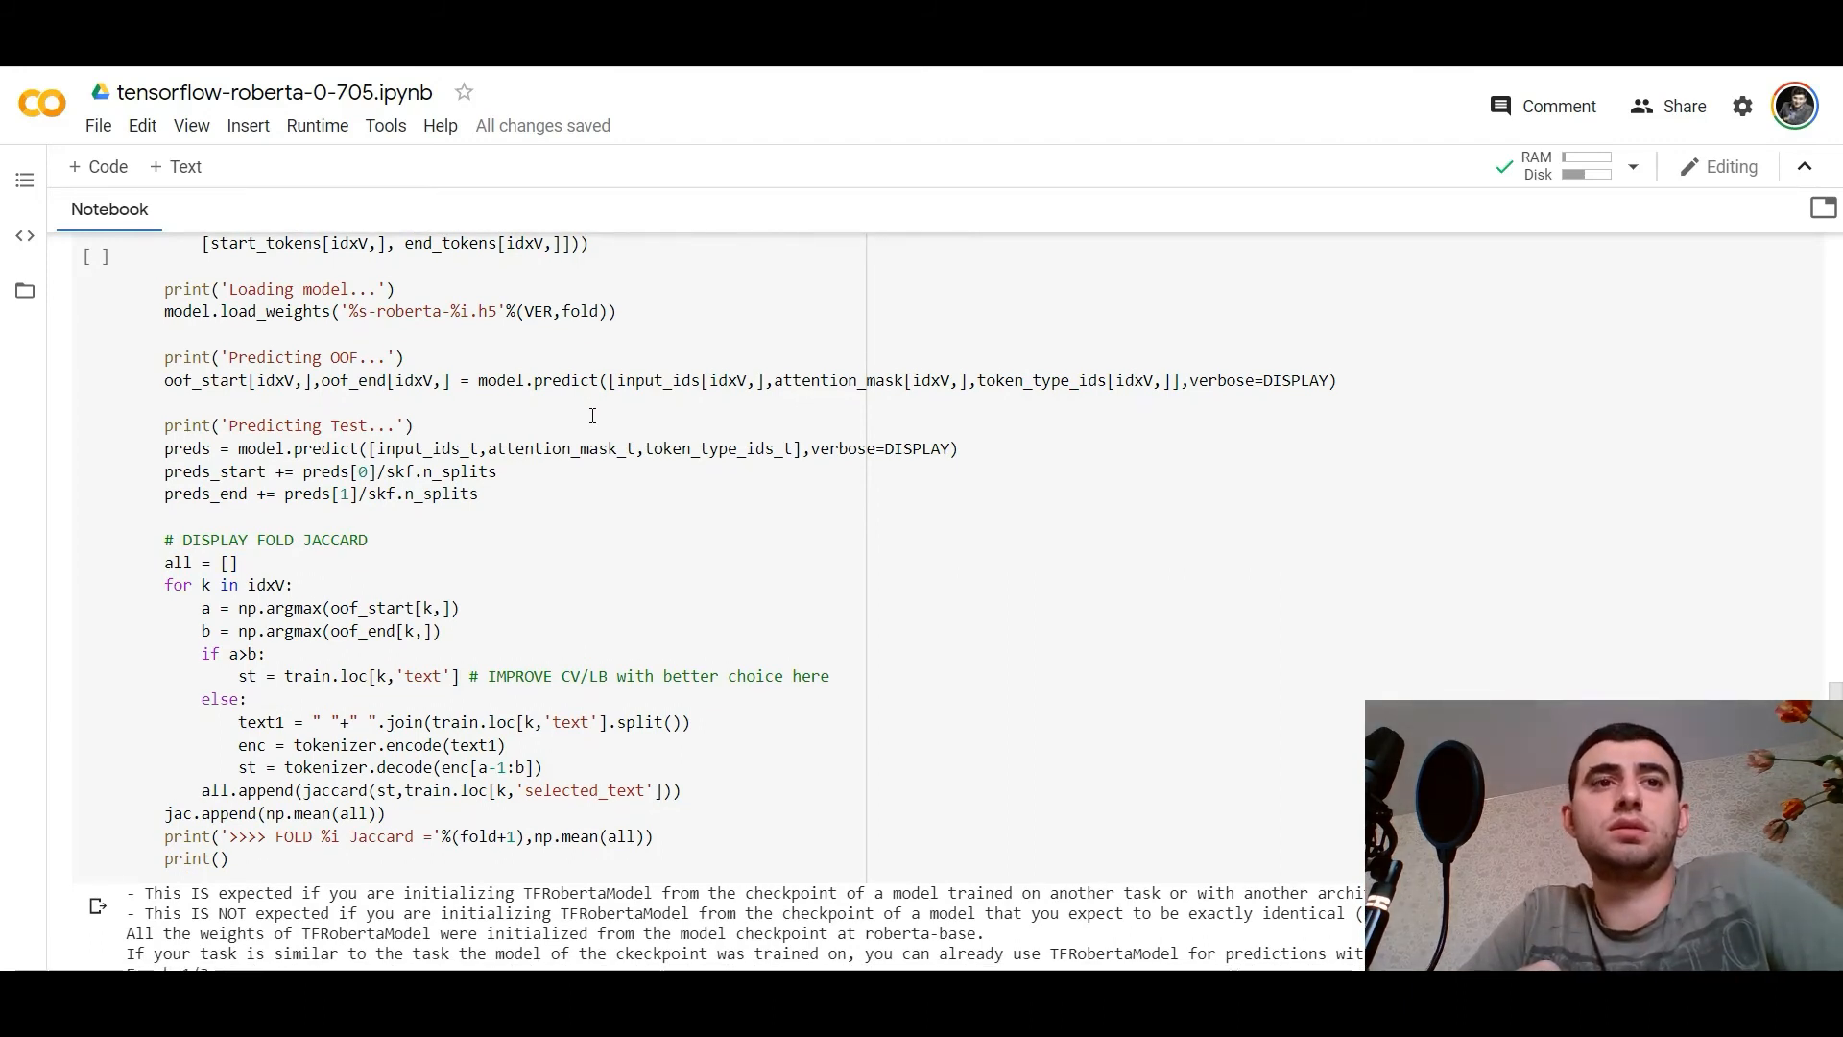
pyautogui.scroll(-1, 591, 416)
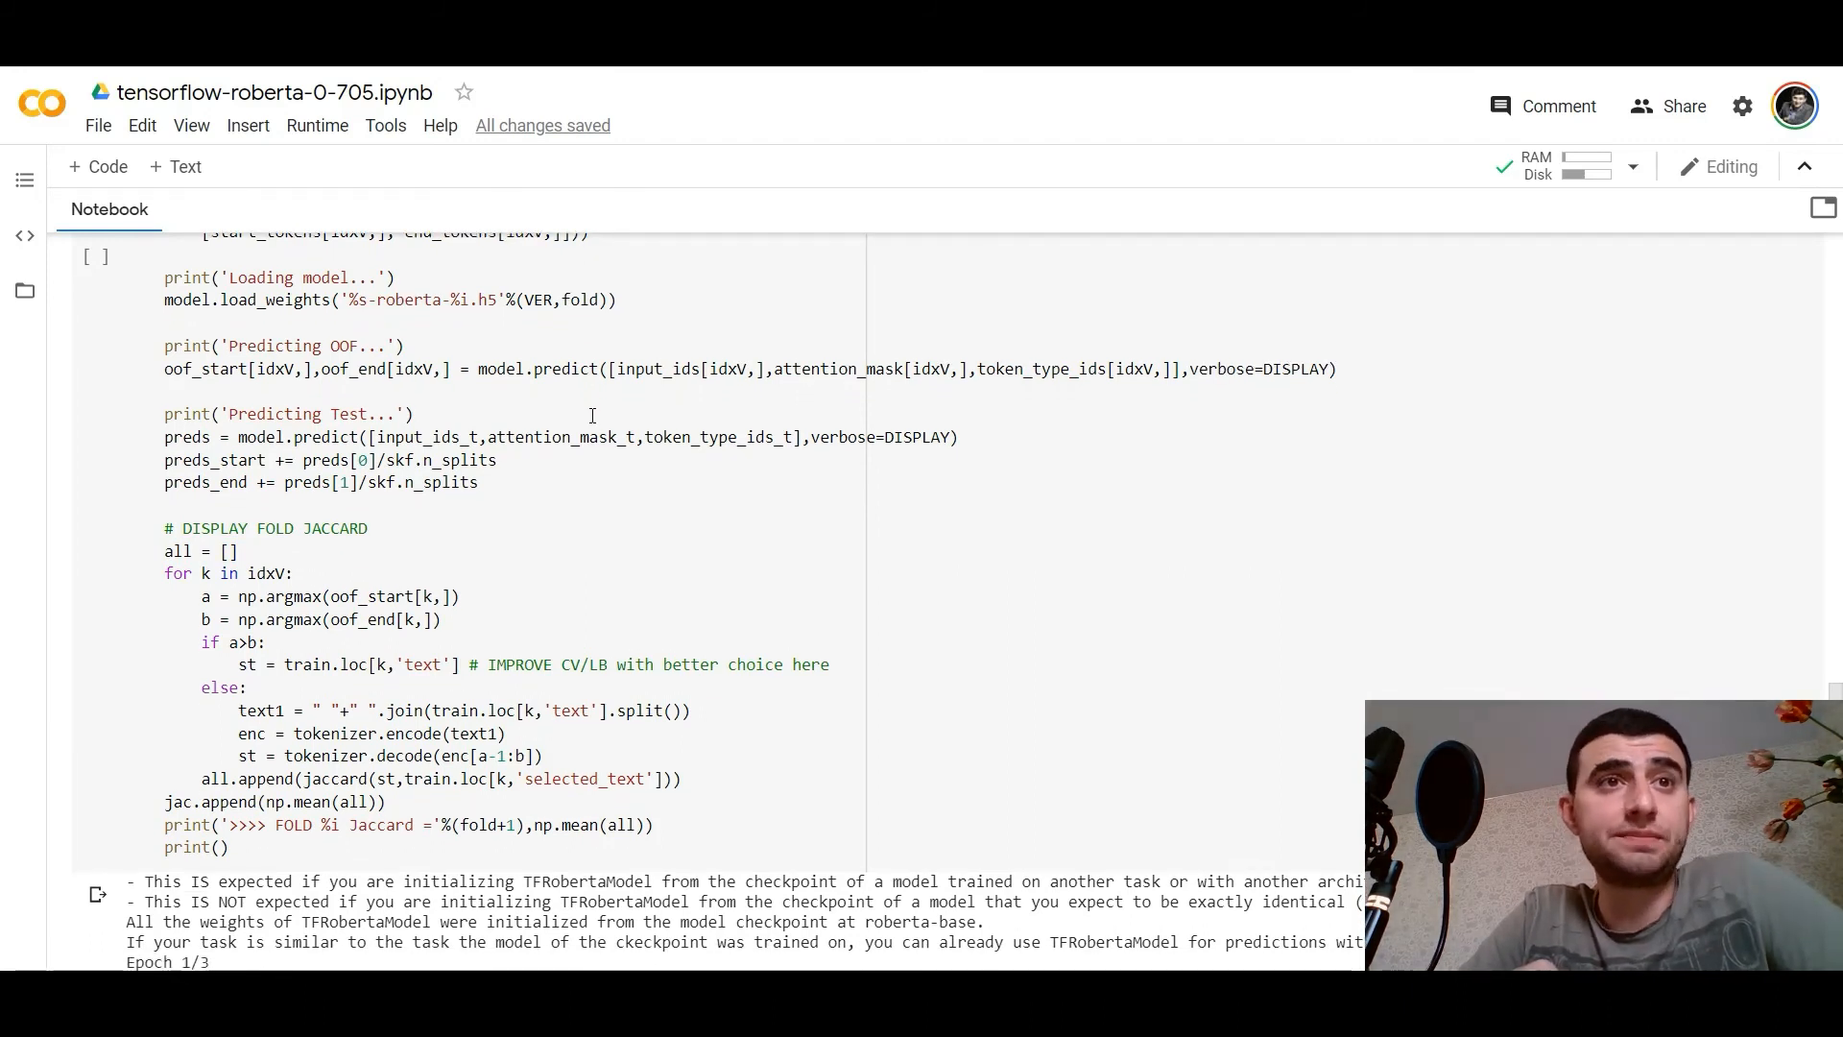
pyautogui.scroll(-1, 590, 417)
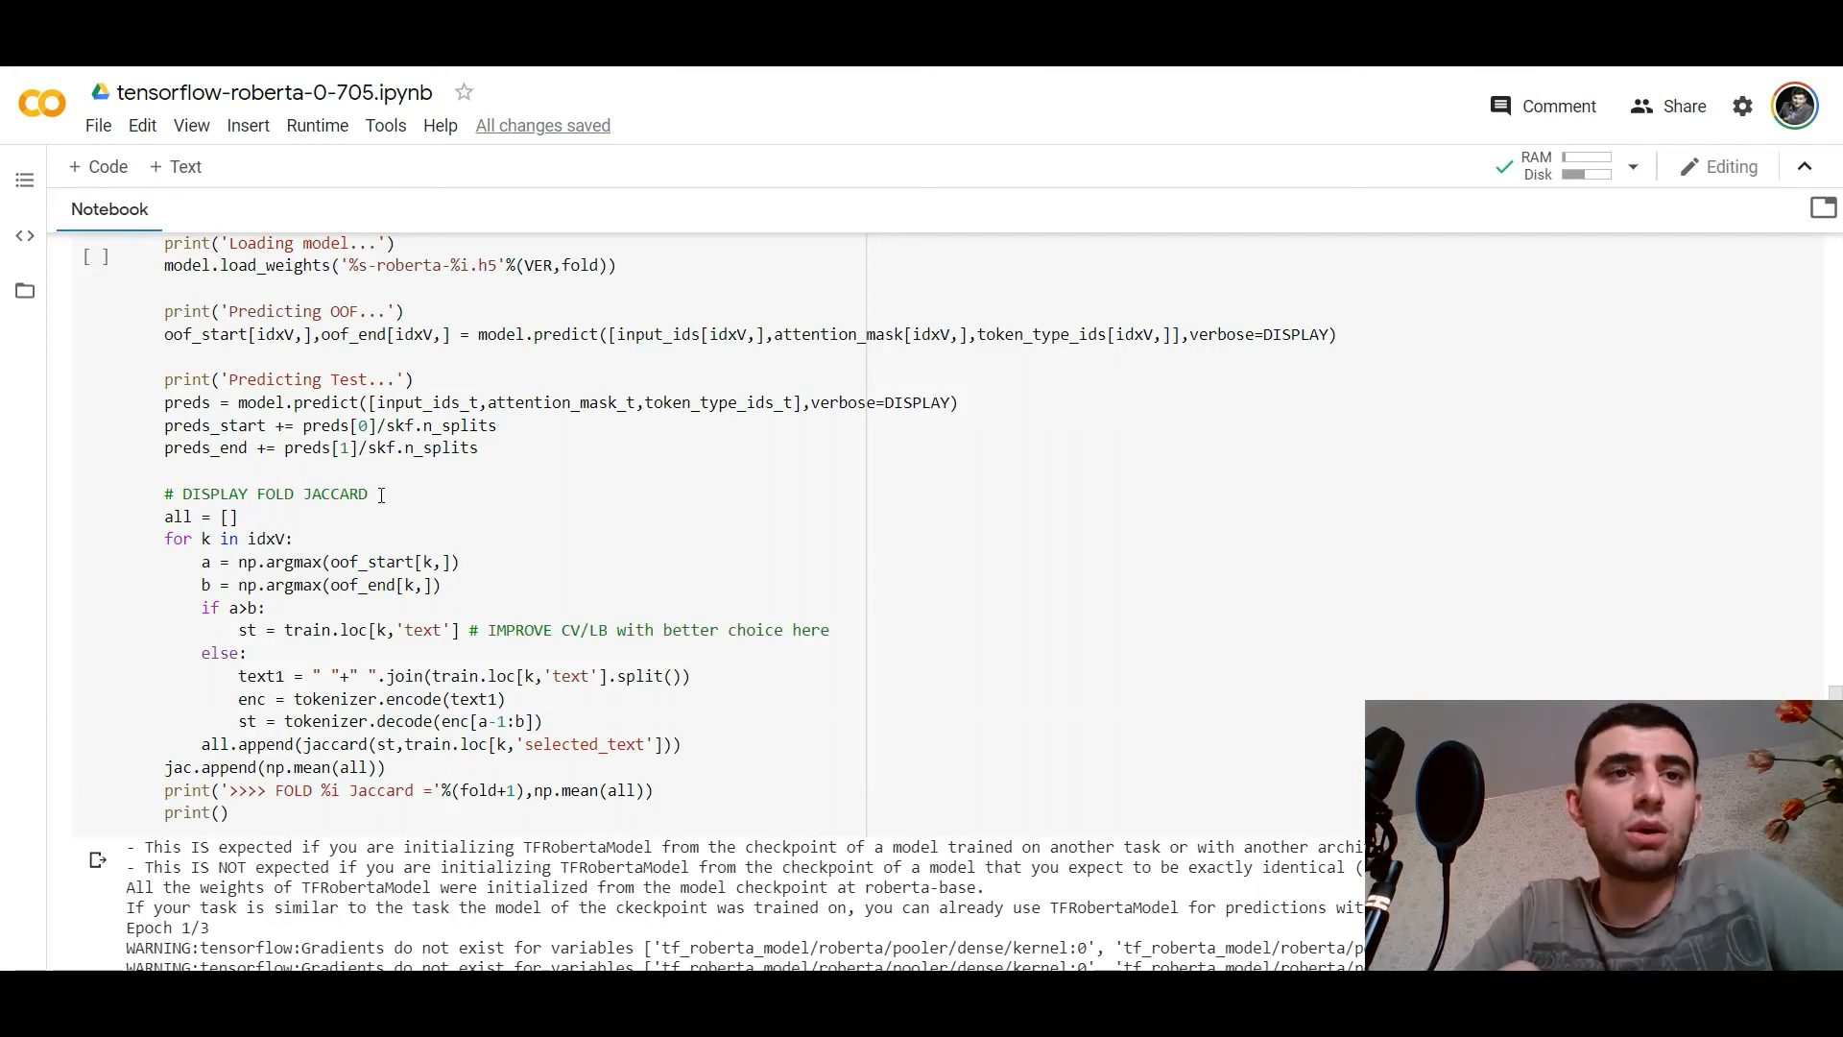
pyautogui.scroll(-1, 381, 494)
pyautogui.scroll(-1, 381, 494)
pyautogui.scroll(-1, 381, 495)
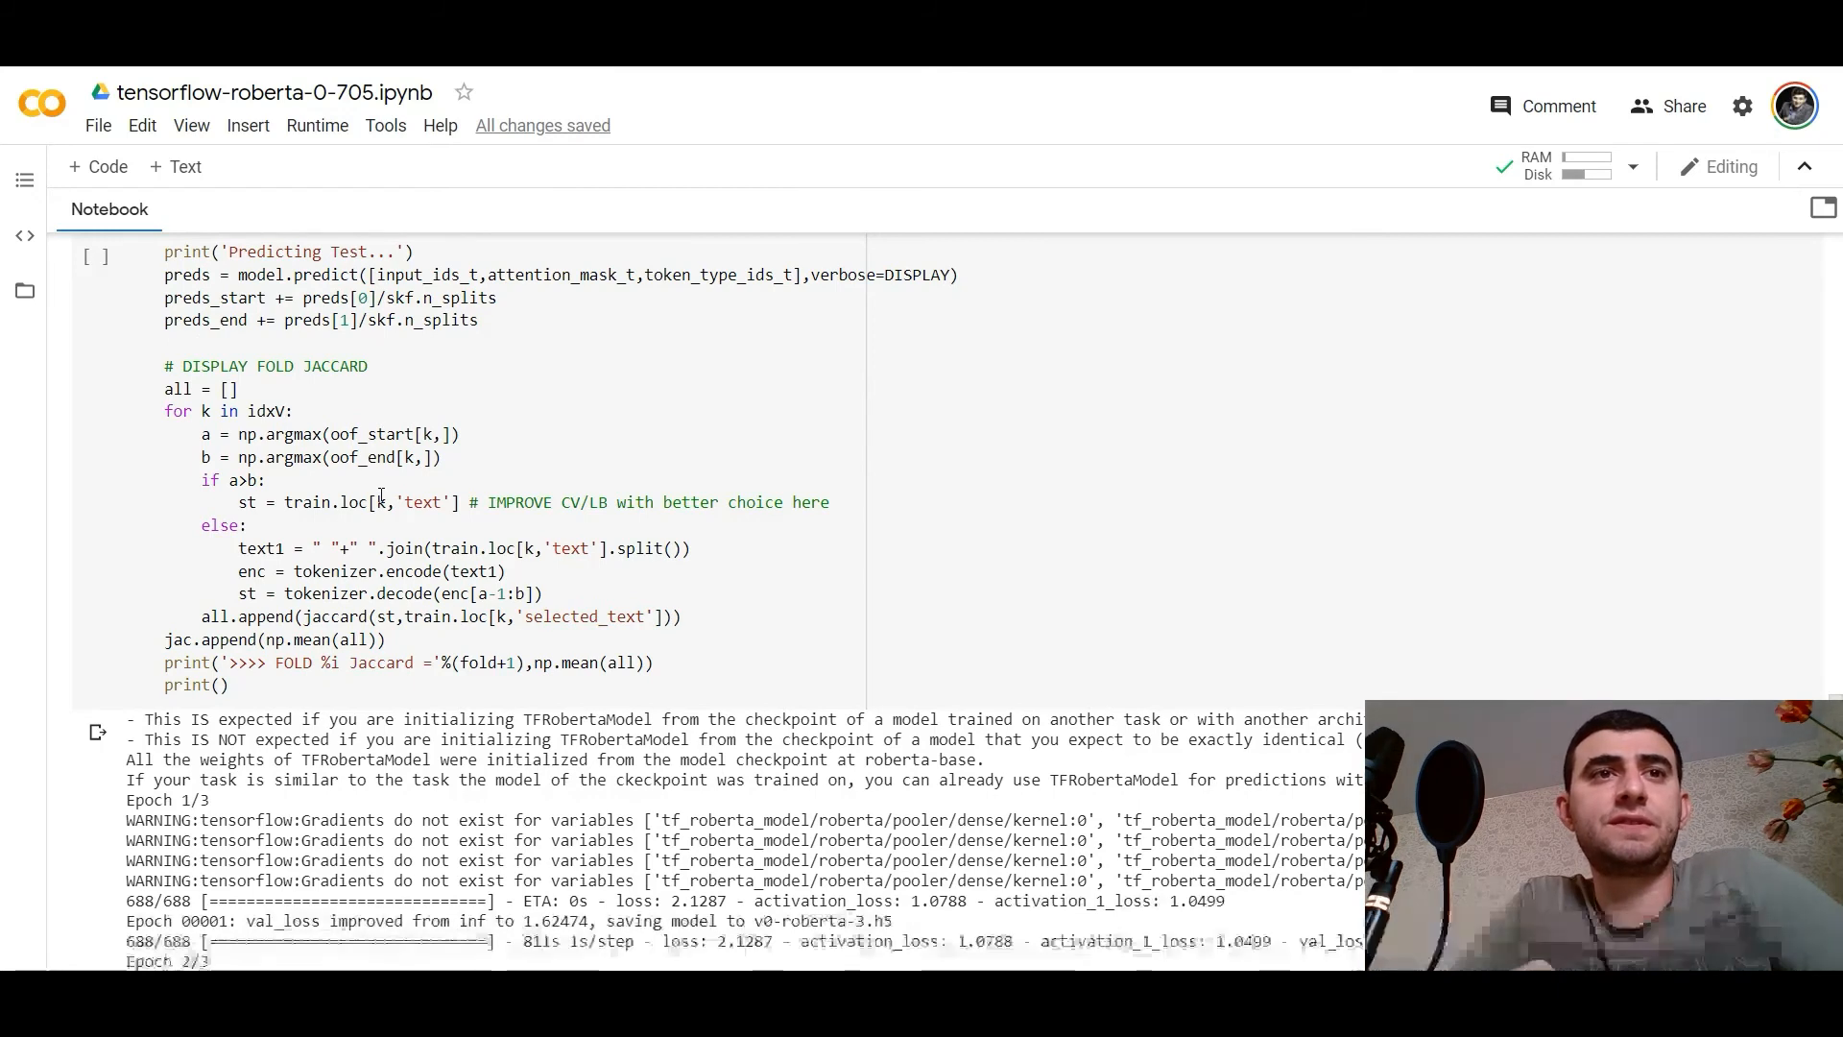
pyautogui.scroll(-1, 381, 496)
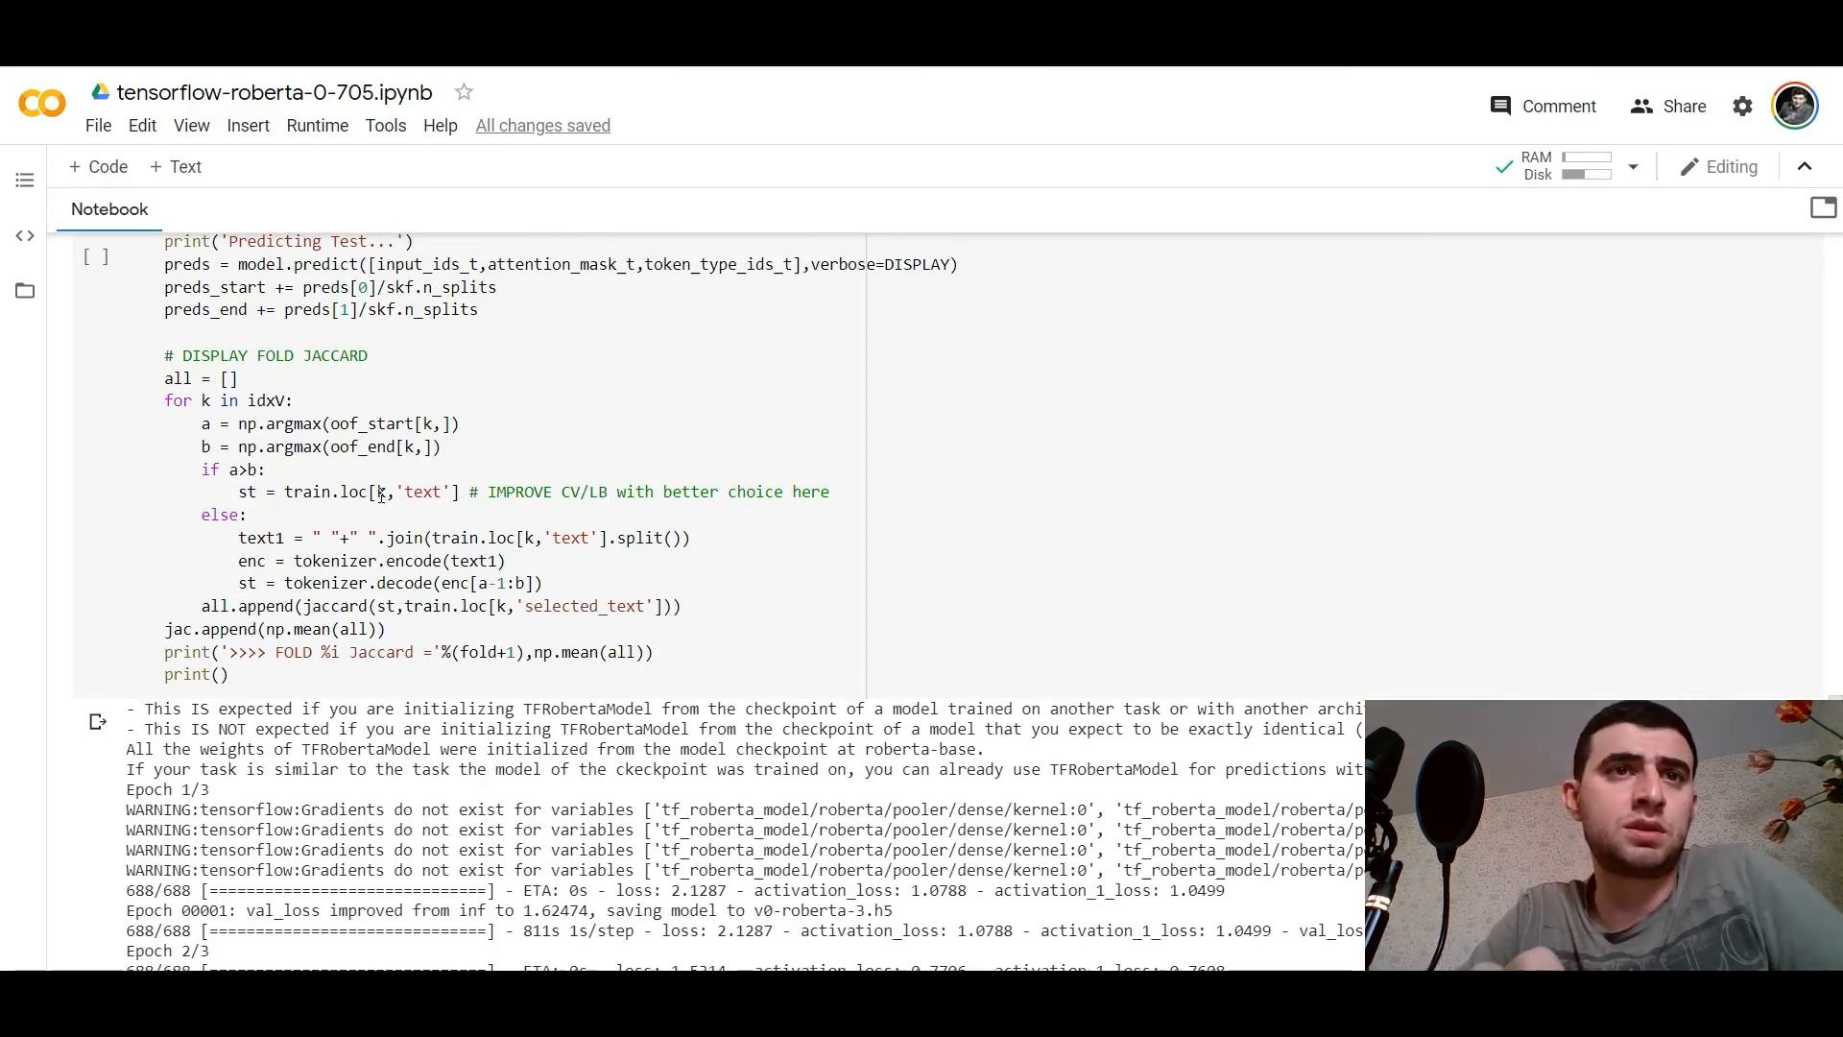
pyautogui.scroll(2, 381, 493)
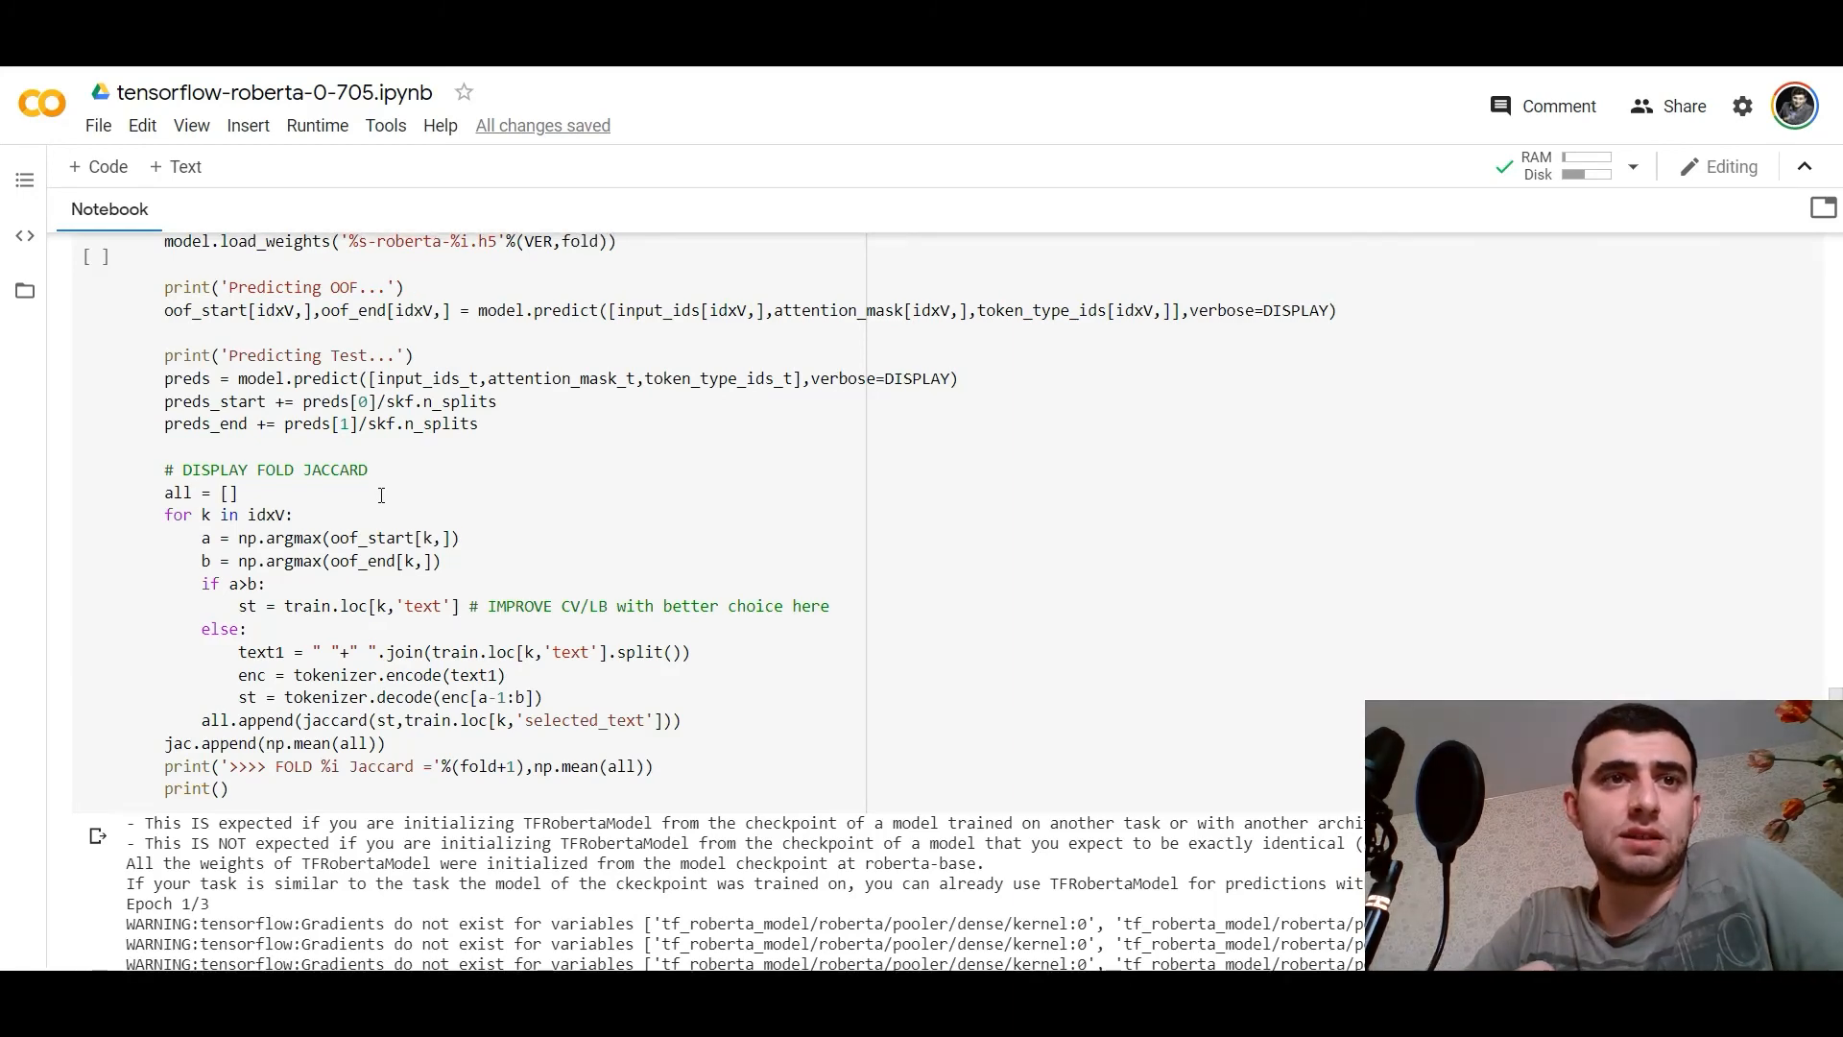
pyautogui.scroll(-2, 381, 493)
pyautogui.scroll(-1, 381, 498)
pyautogui.scroll(-2, 381, 496)
pyautogui.scroll(-3, 585, 502)
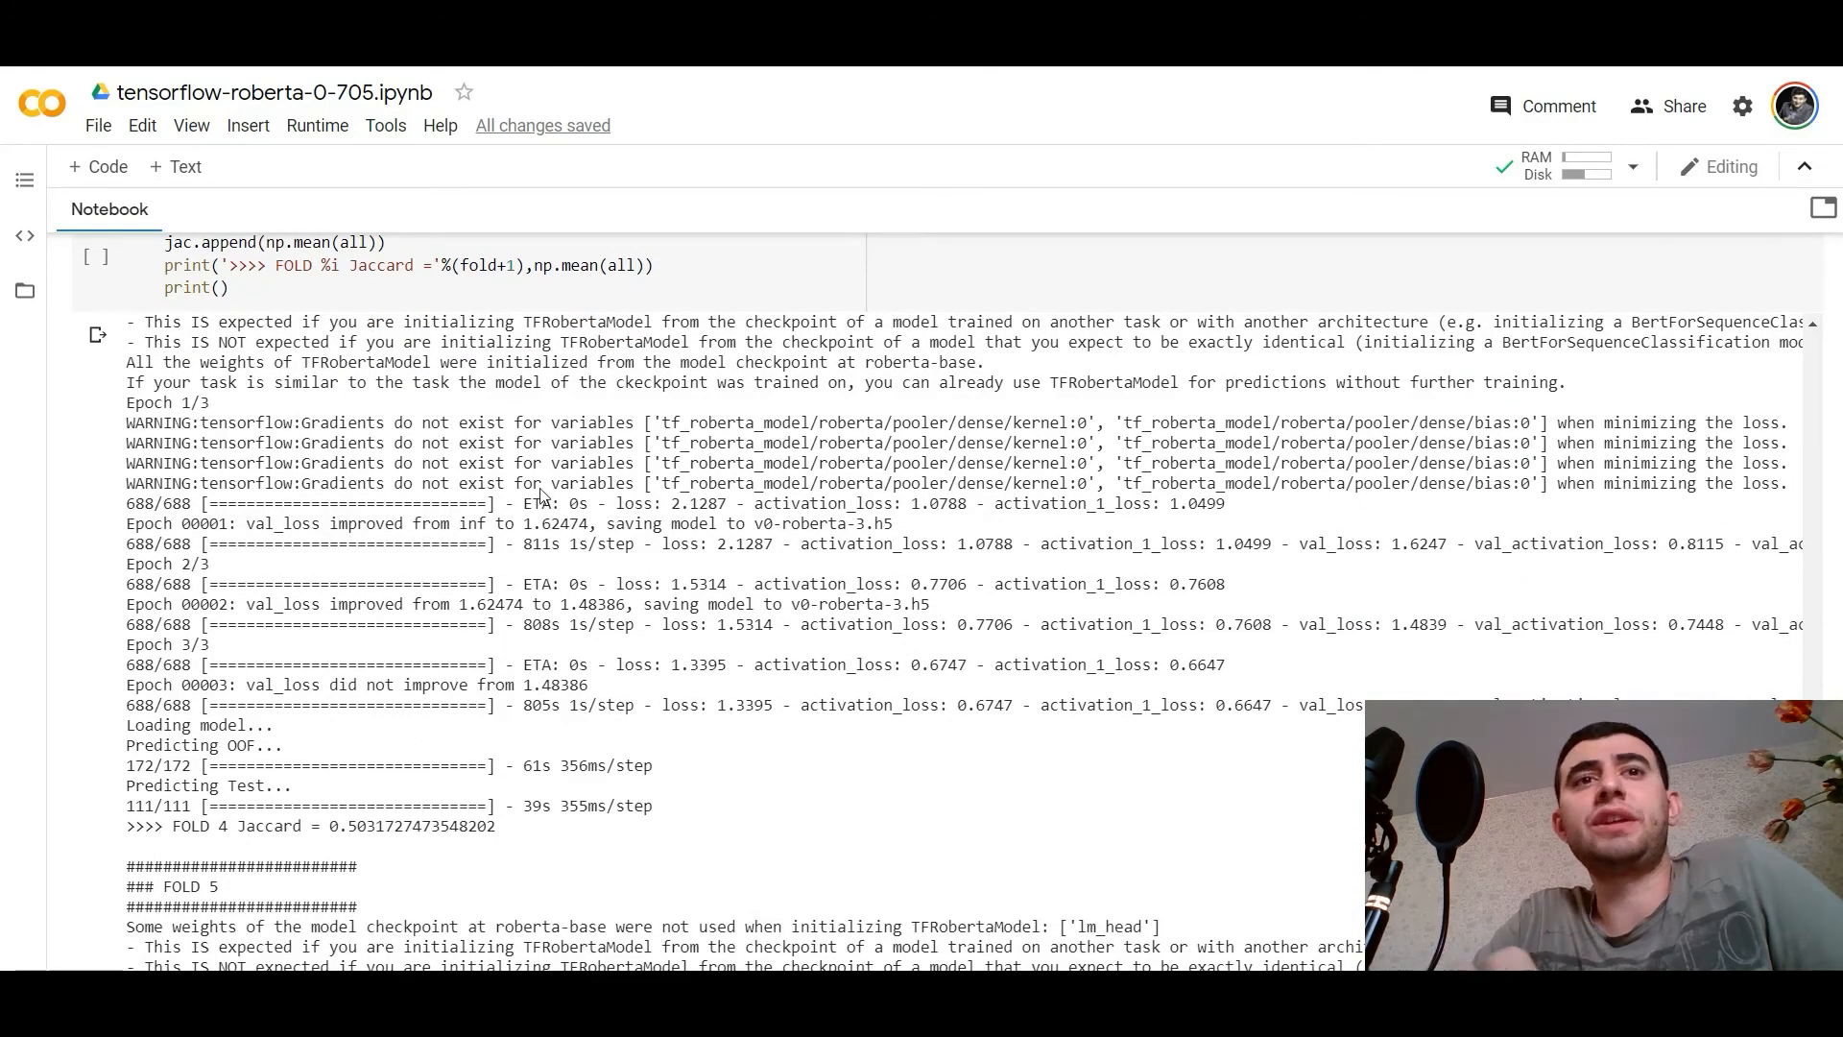
pyautogui.scroll(-5, 659, 523)
pyautogui.scroll(1, 659, 523)
pyautogui.scroll(4, 657, 523)
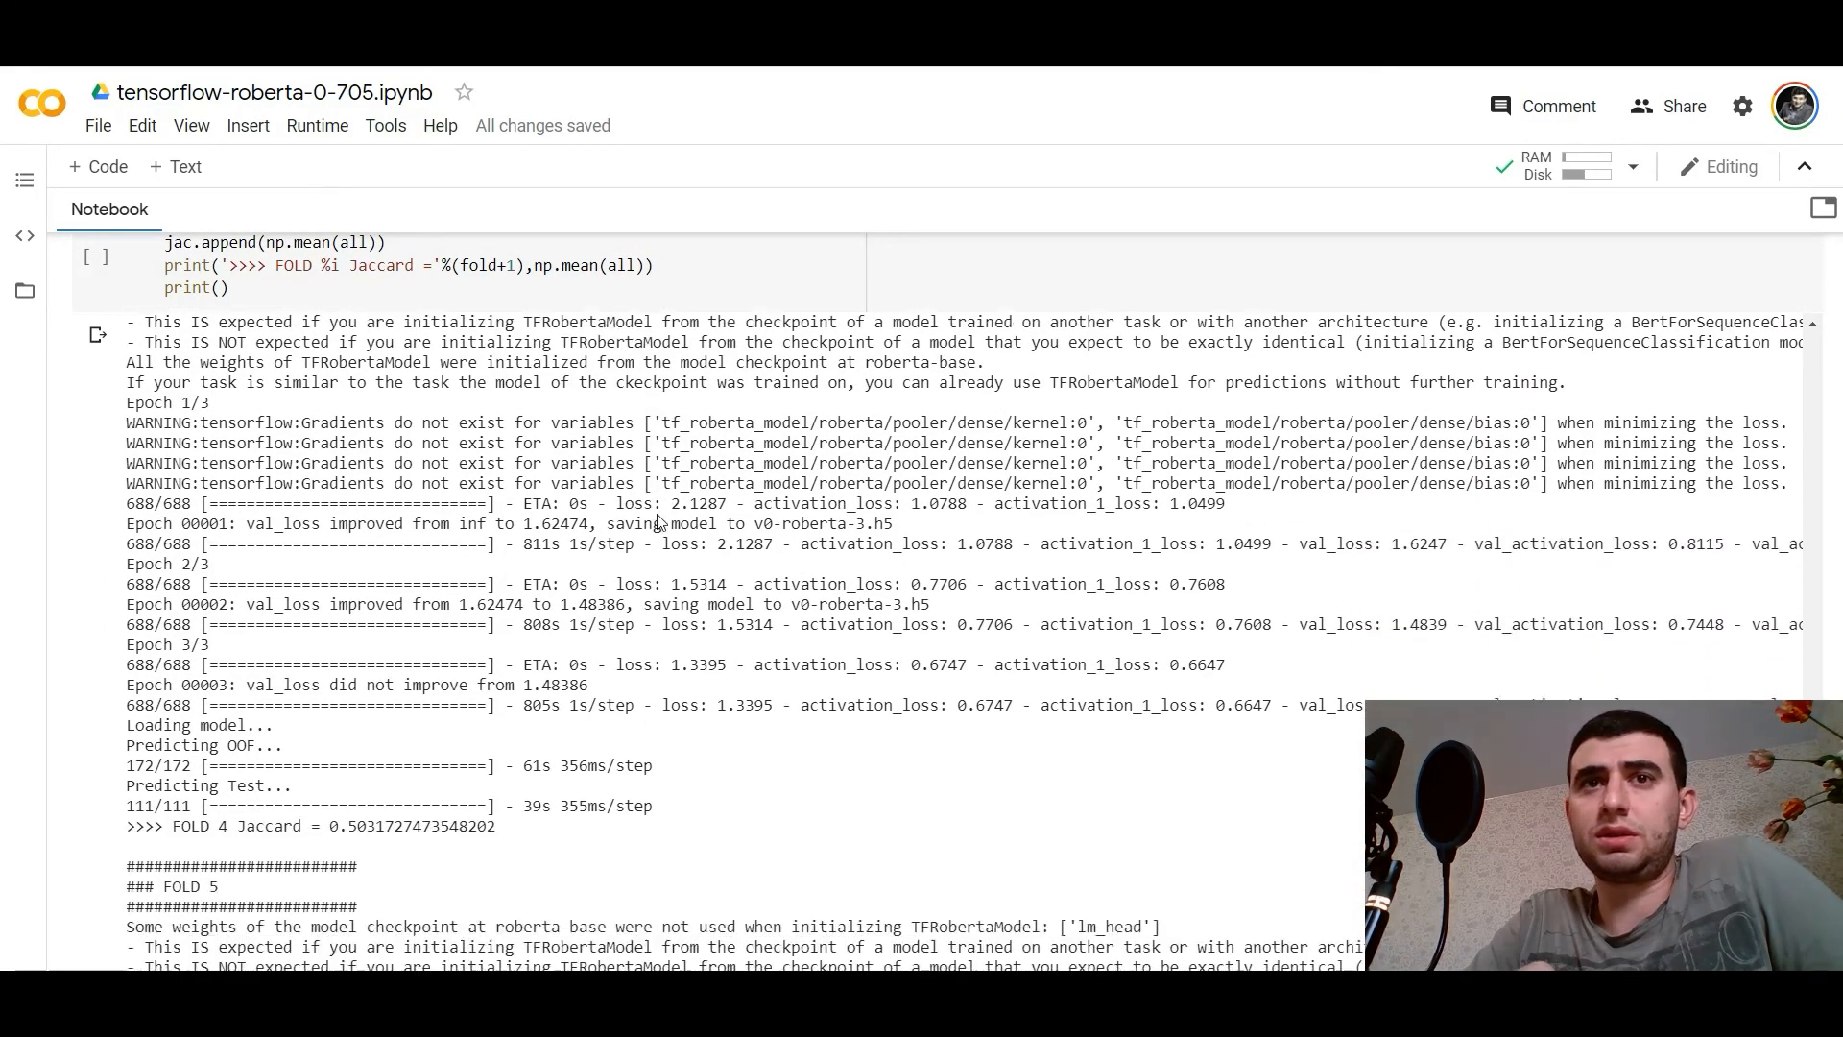
pyautogui.scroll(-2, 765, 613)
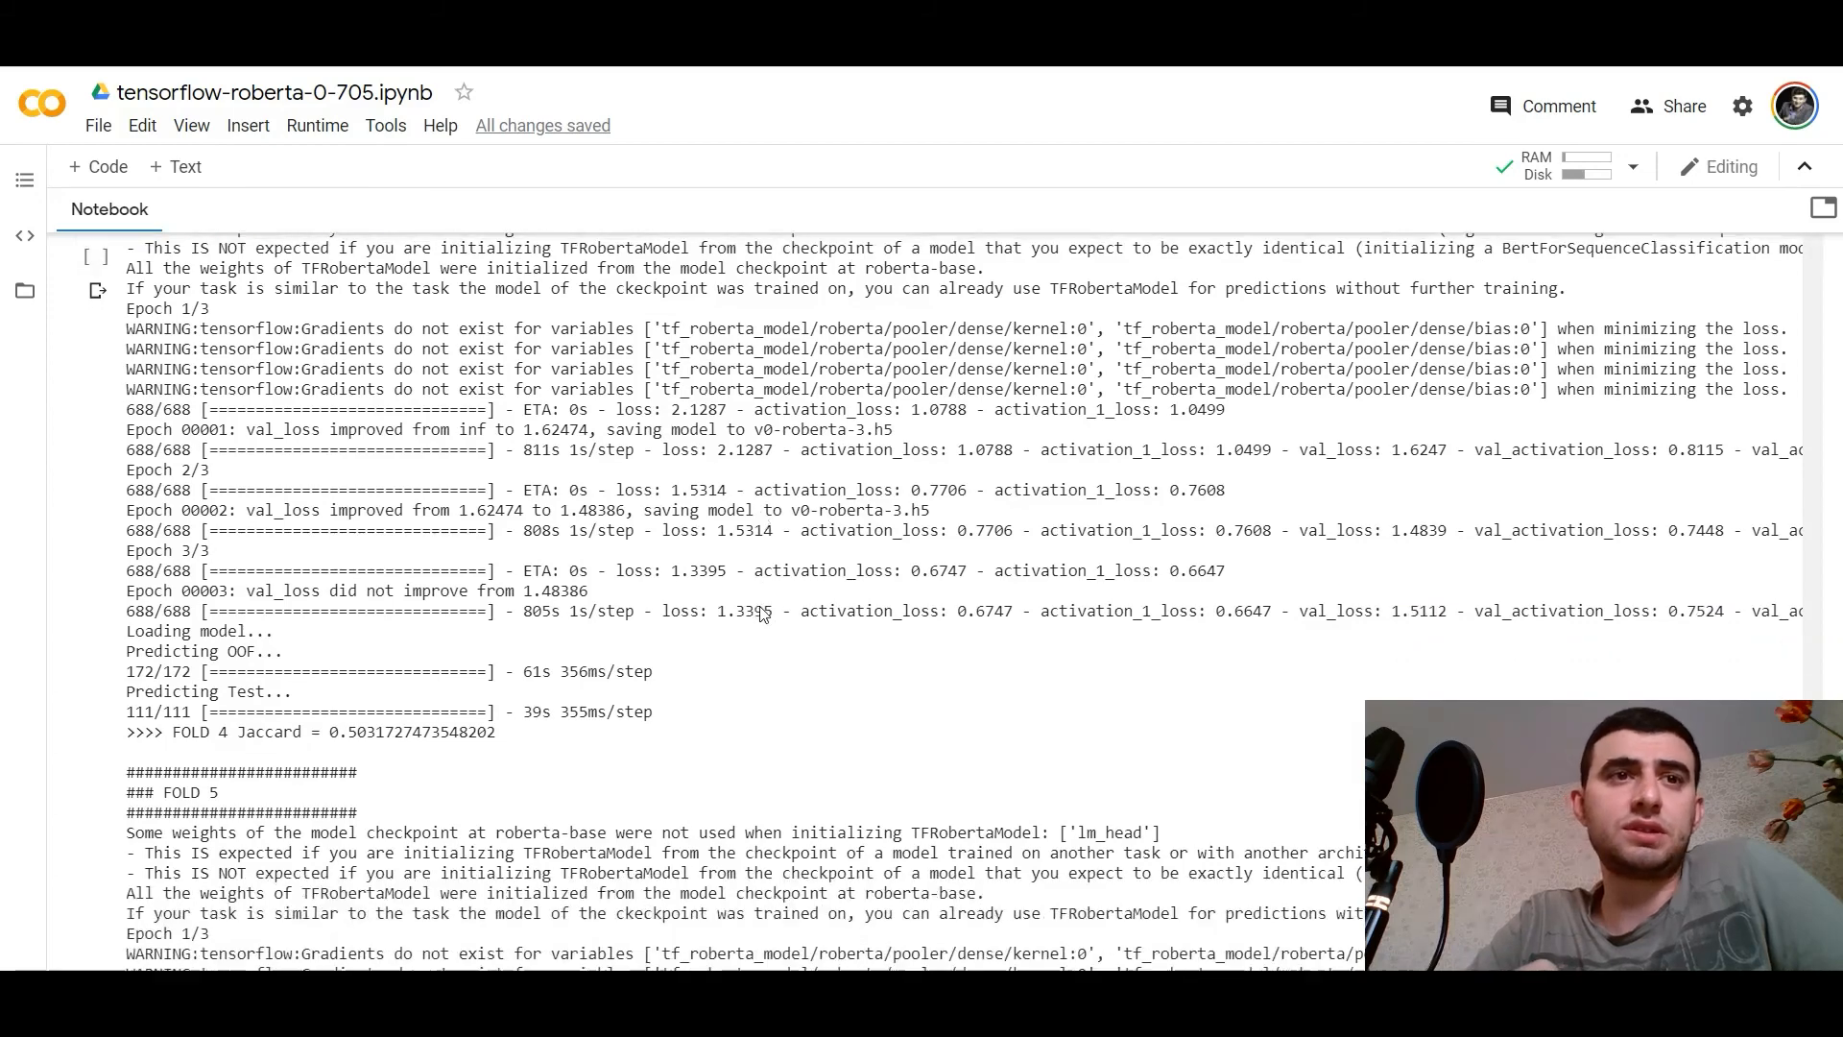
pyautogui.scroll(-1, 763, 613)
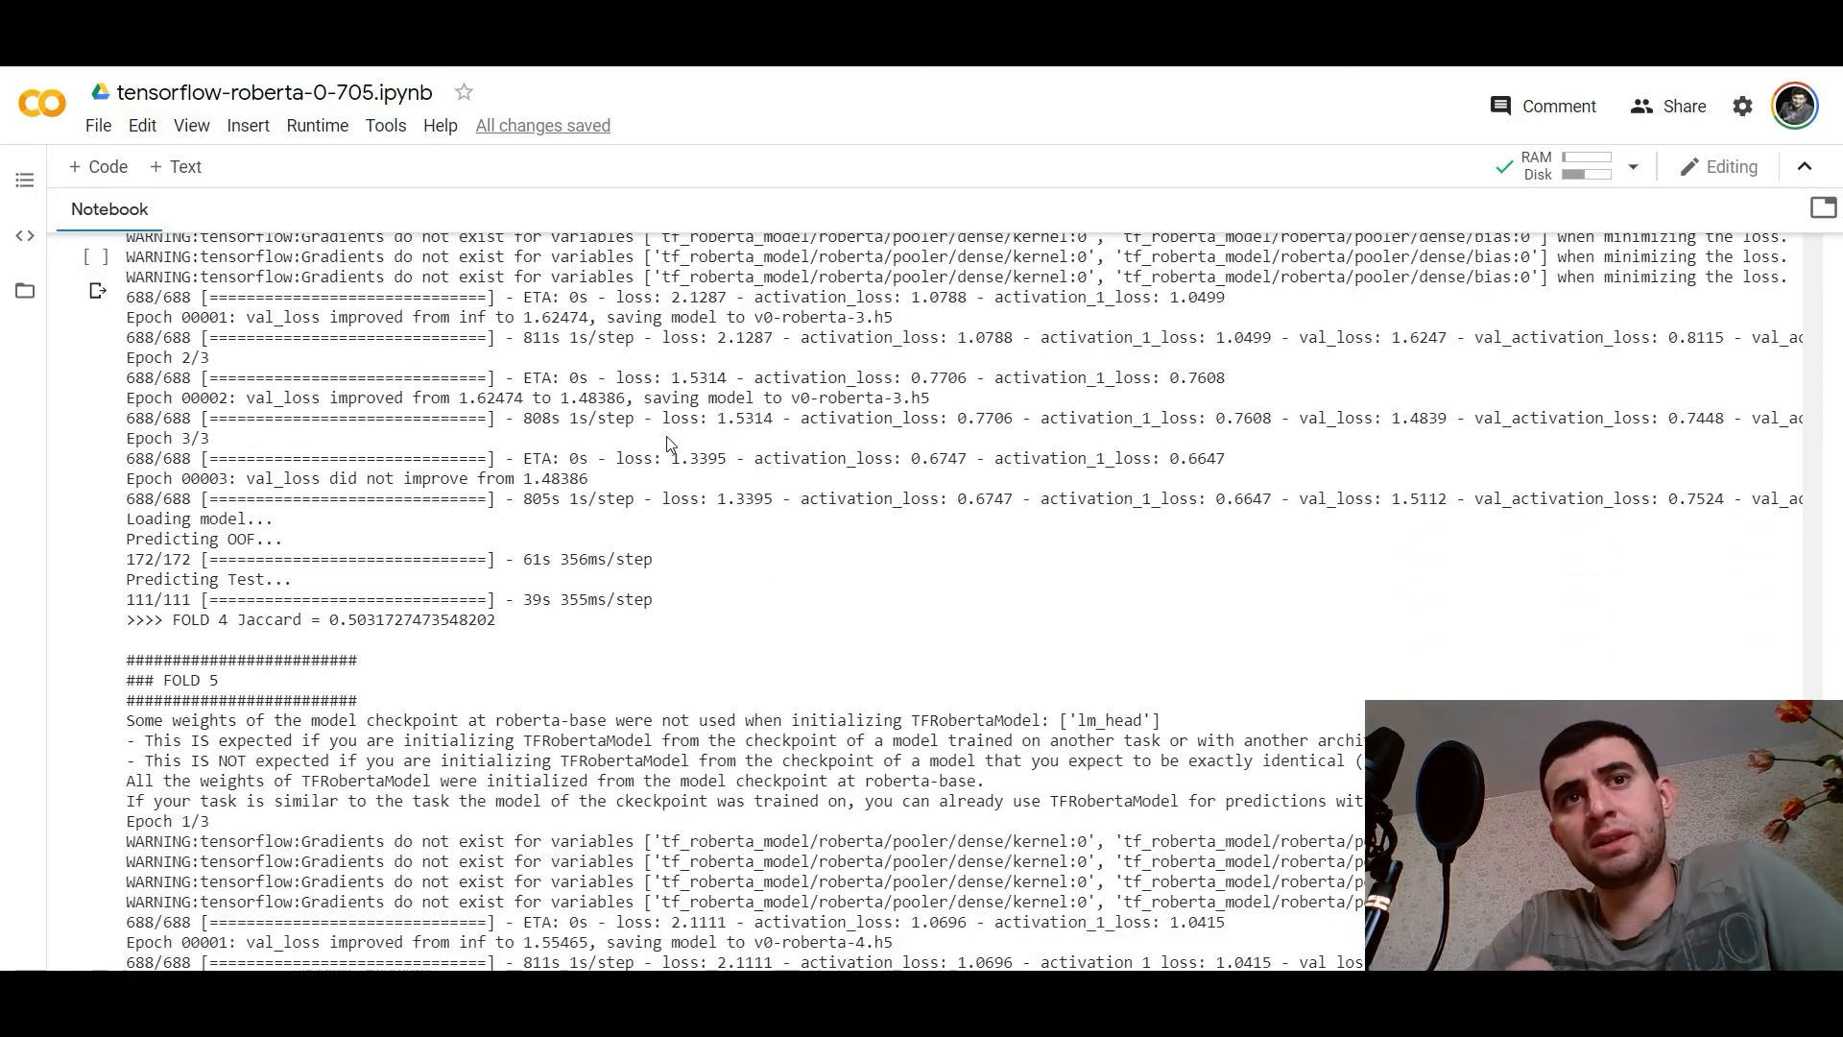
pyautogui.scroll(-2, 803, 592)
pyautogui.scroll(-3, 803, 592)
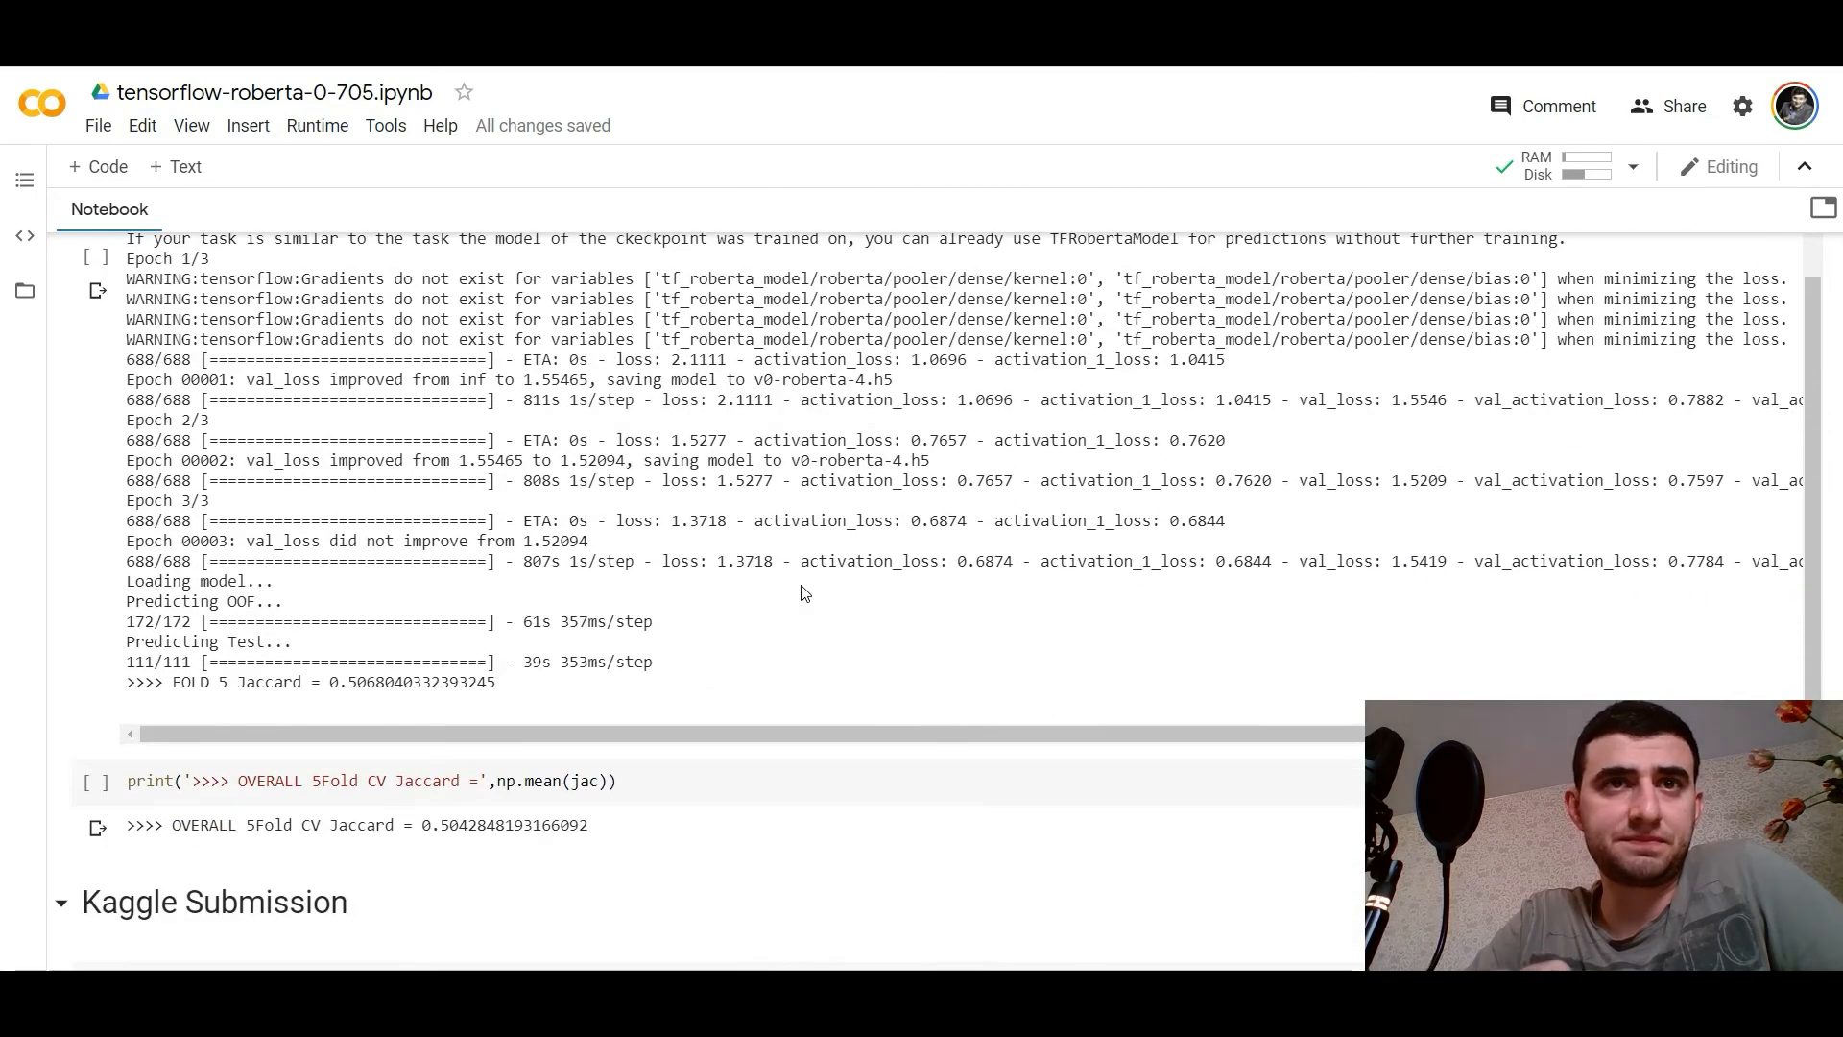
pyautogui.scroll(-1, 802, 591)
pyautogui.scroll(-1, 802, 593)
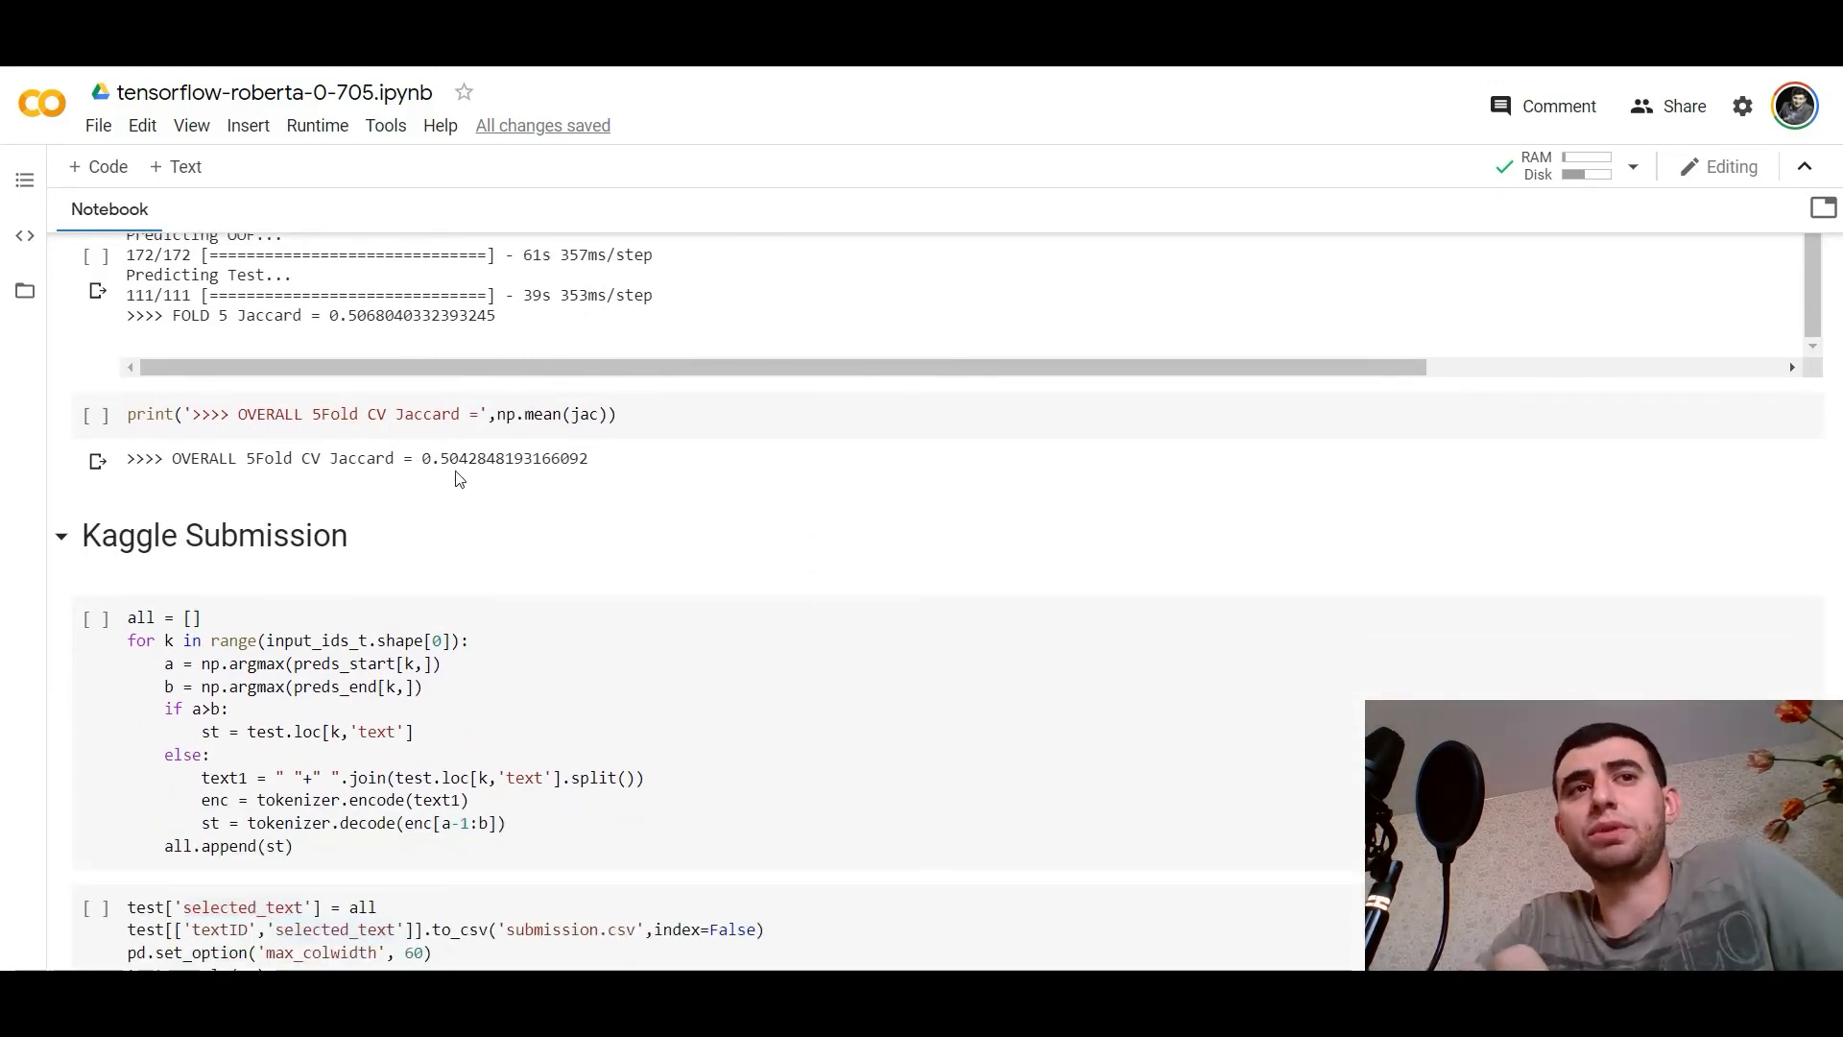
pyautogui.scroll(-1, 498, 478)
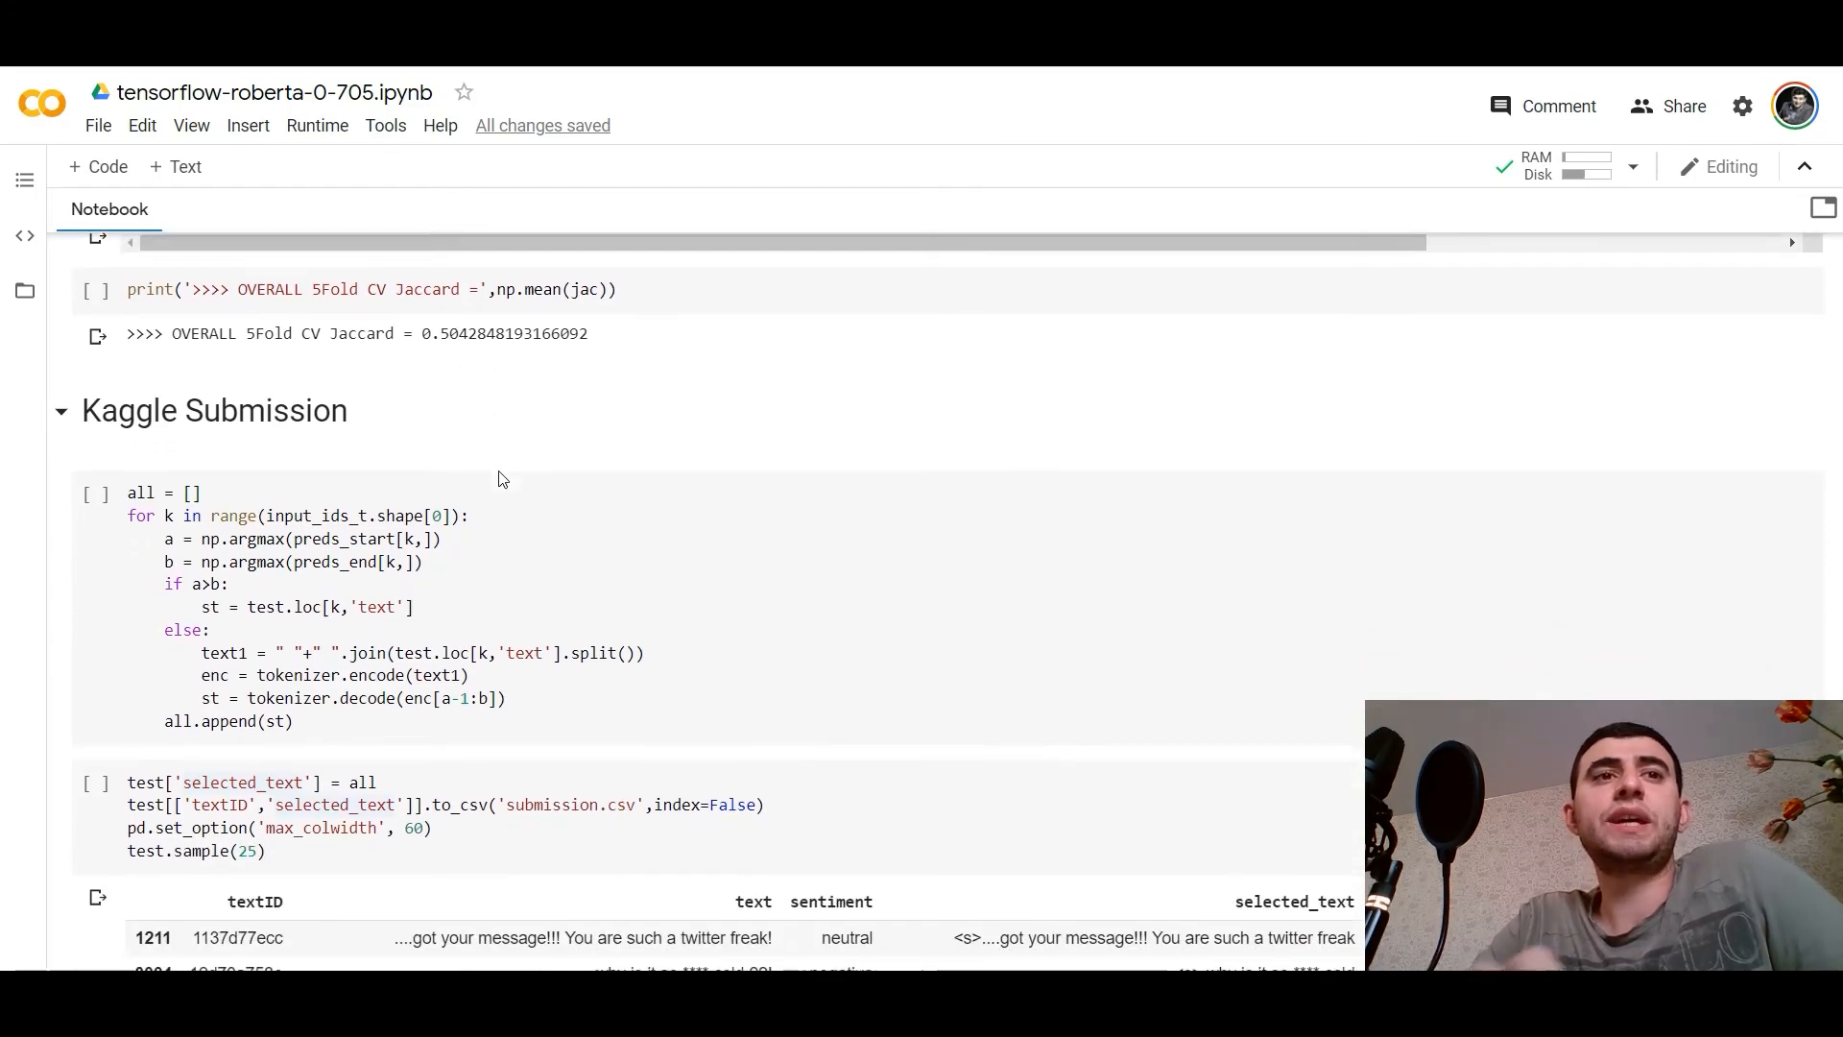
pyautogui.scroll(-1, 398, 447)
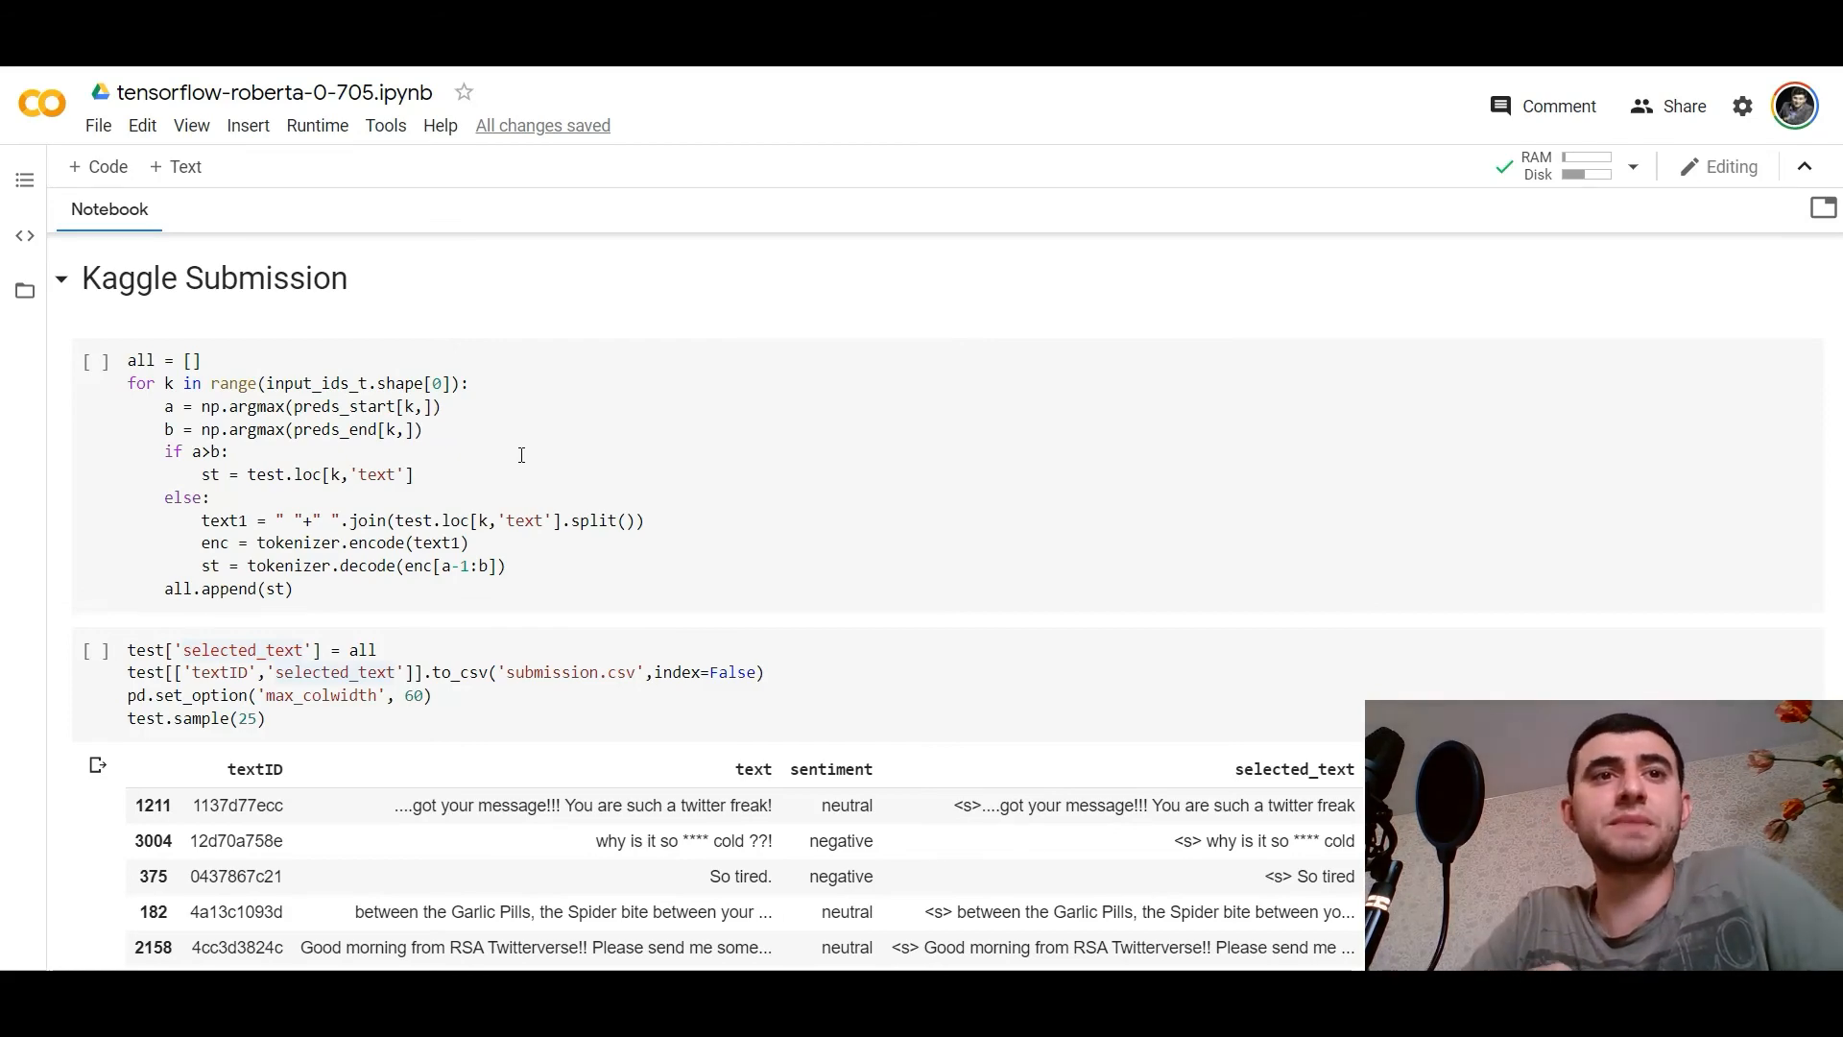
pyautogui.scroll(-1, 521, 455)
pyautogui.scroll(-1, 522, 456)
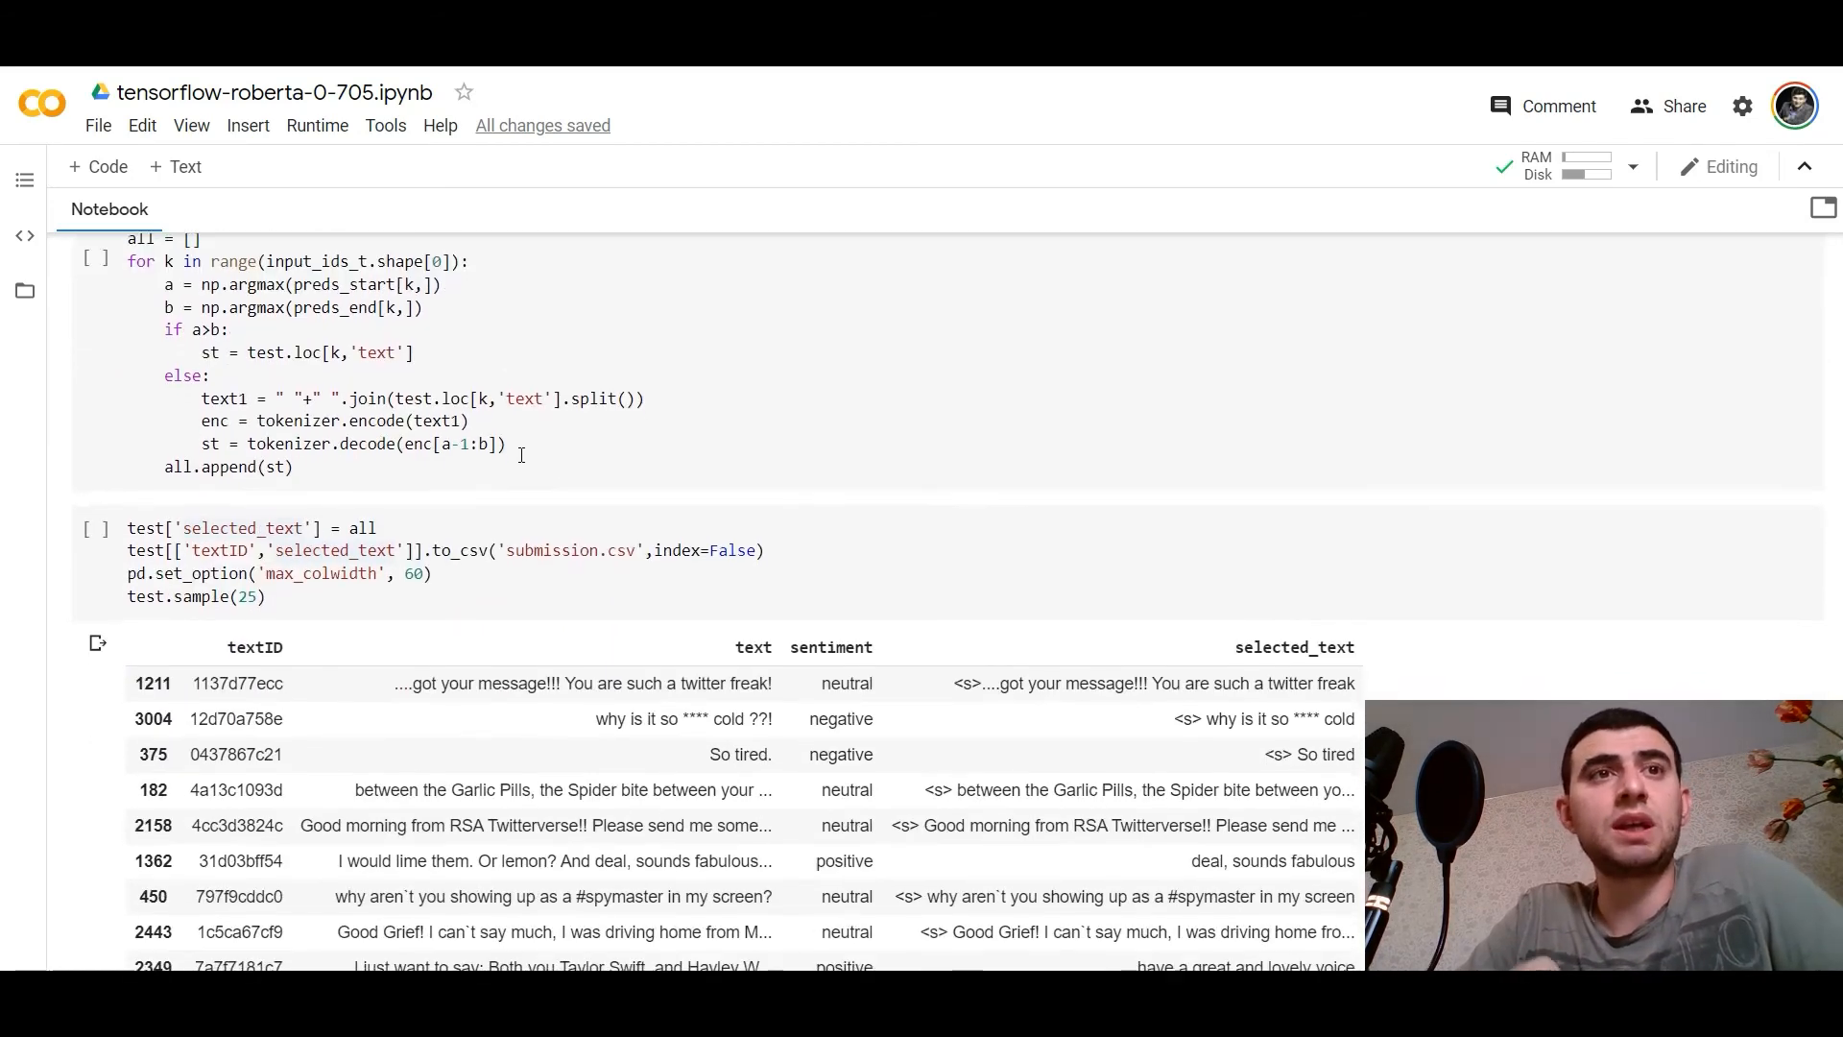
pyautogui.scroll(-1, 546, 605)
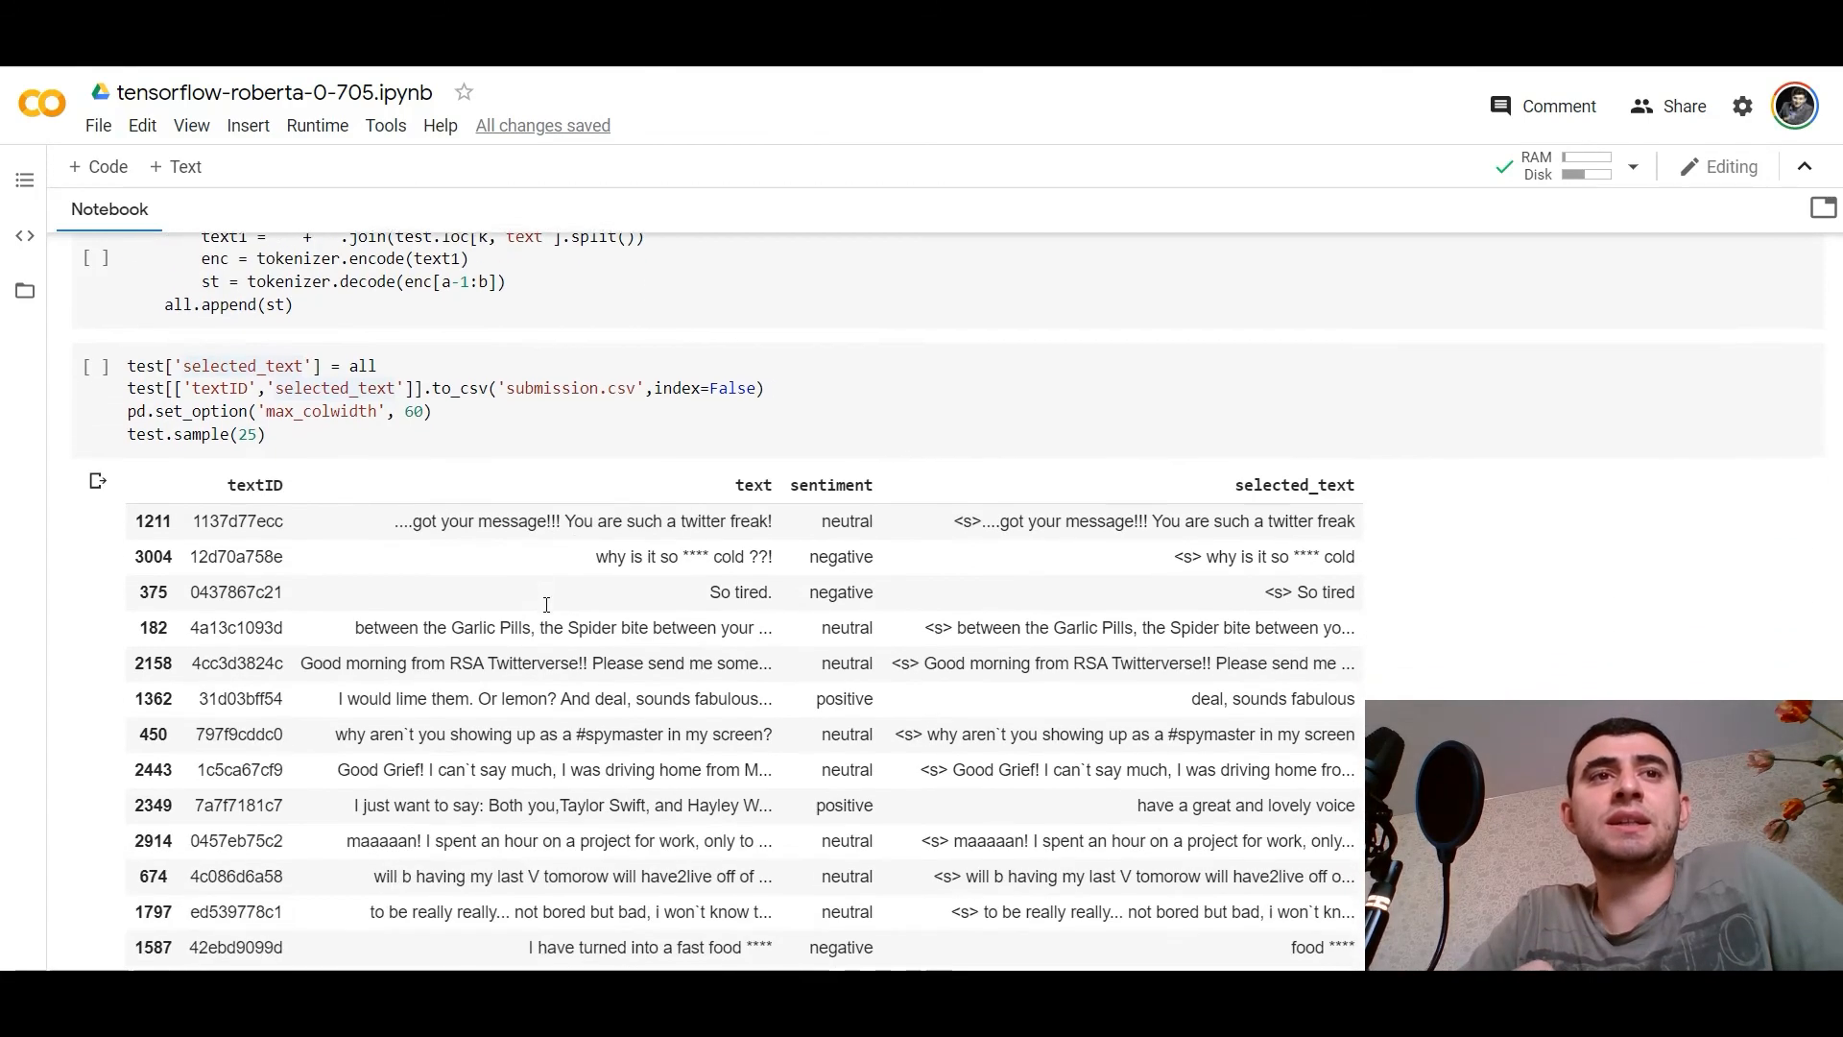
pyautogui.scroll(-1, 546, 605)
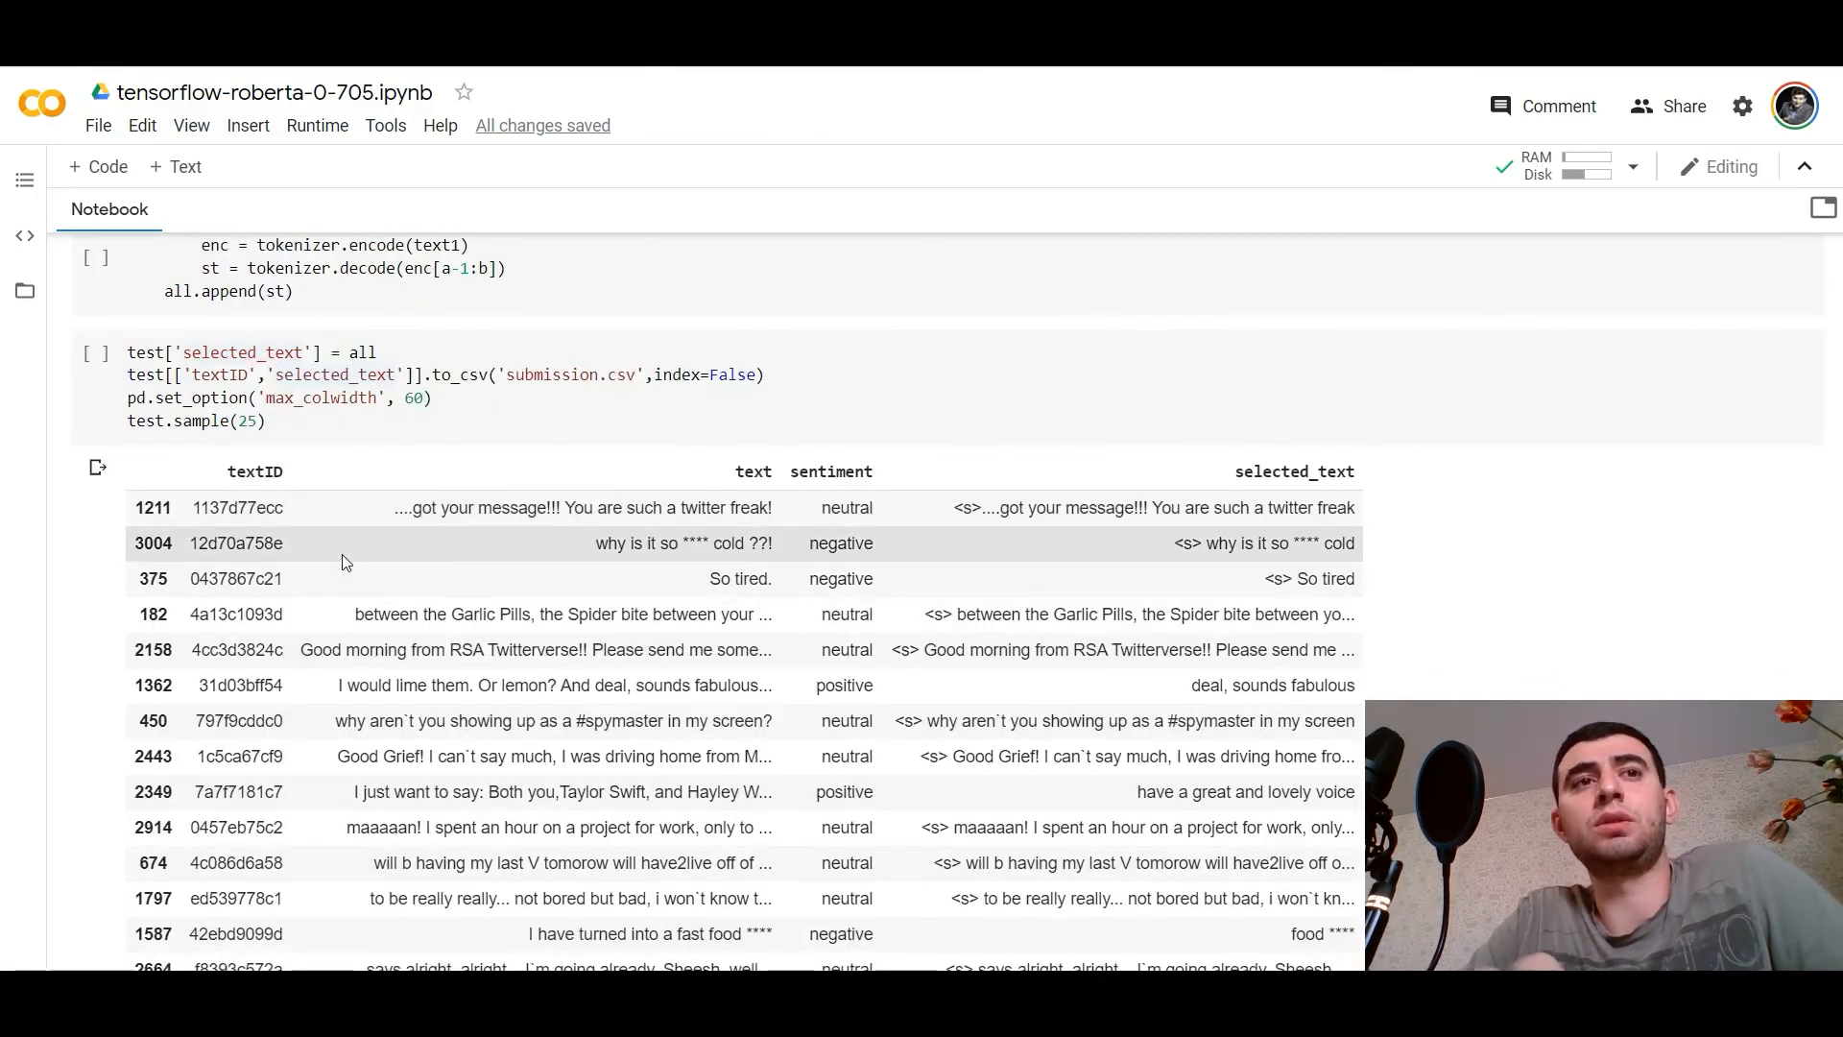
pyautogui.scroll(-1, 345, 561)
pyautogui.scroll(1, 594, 655)
pyautogui.scroll(2, 593, 656)
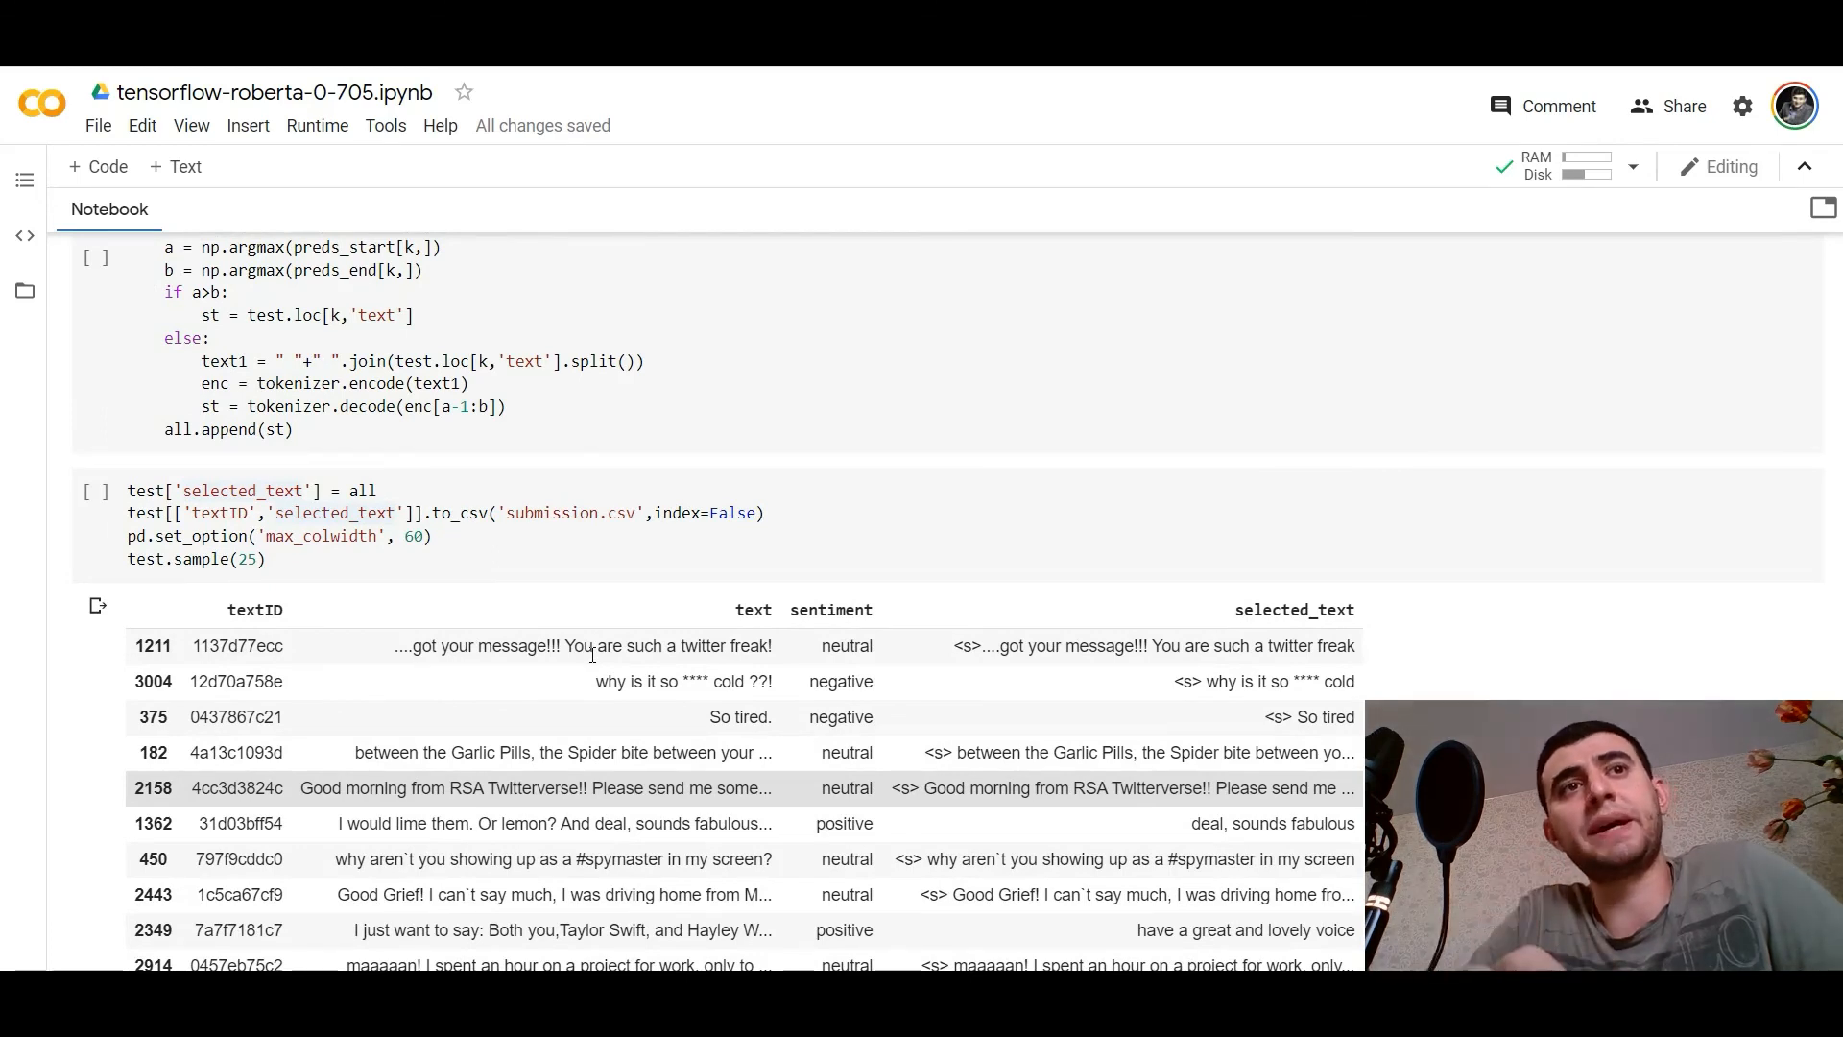
pyautogui.scroll(1, 376, 550)
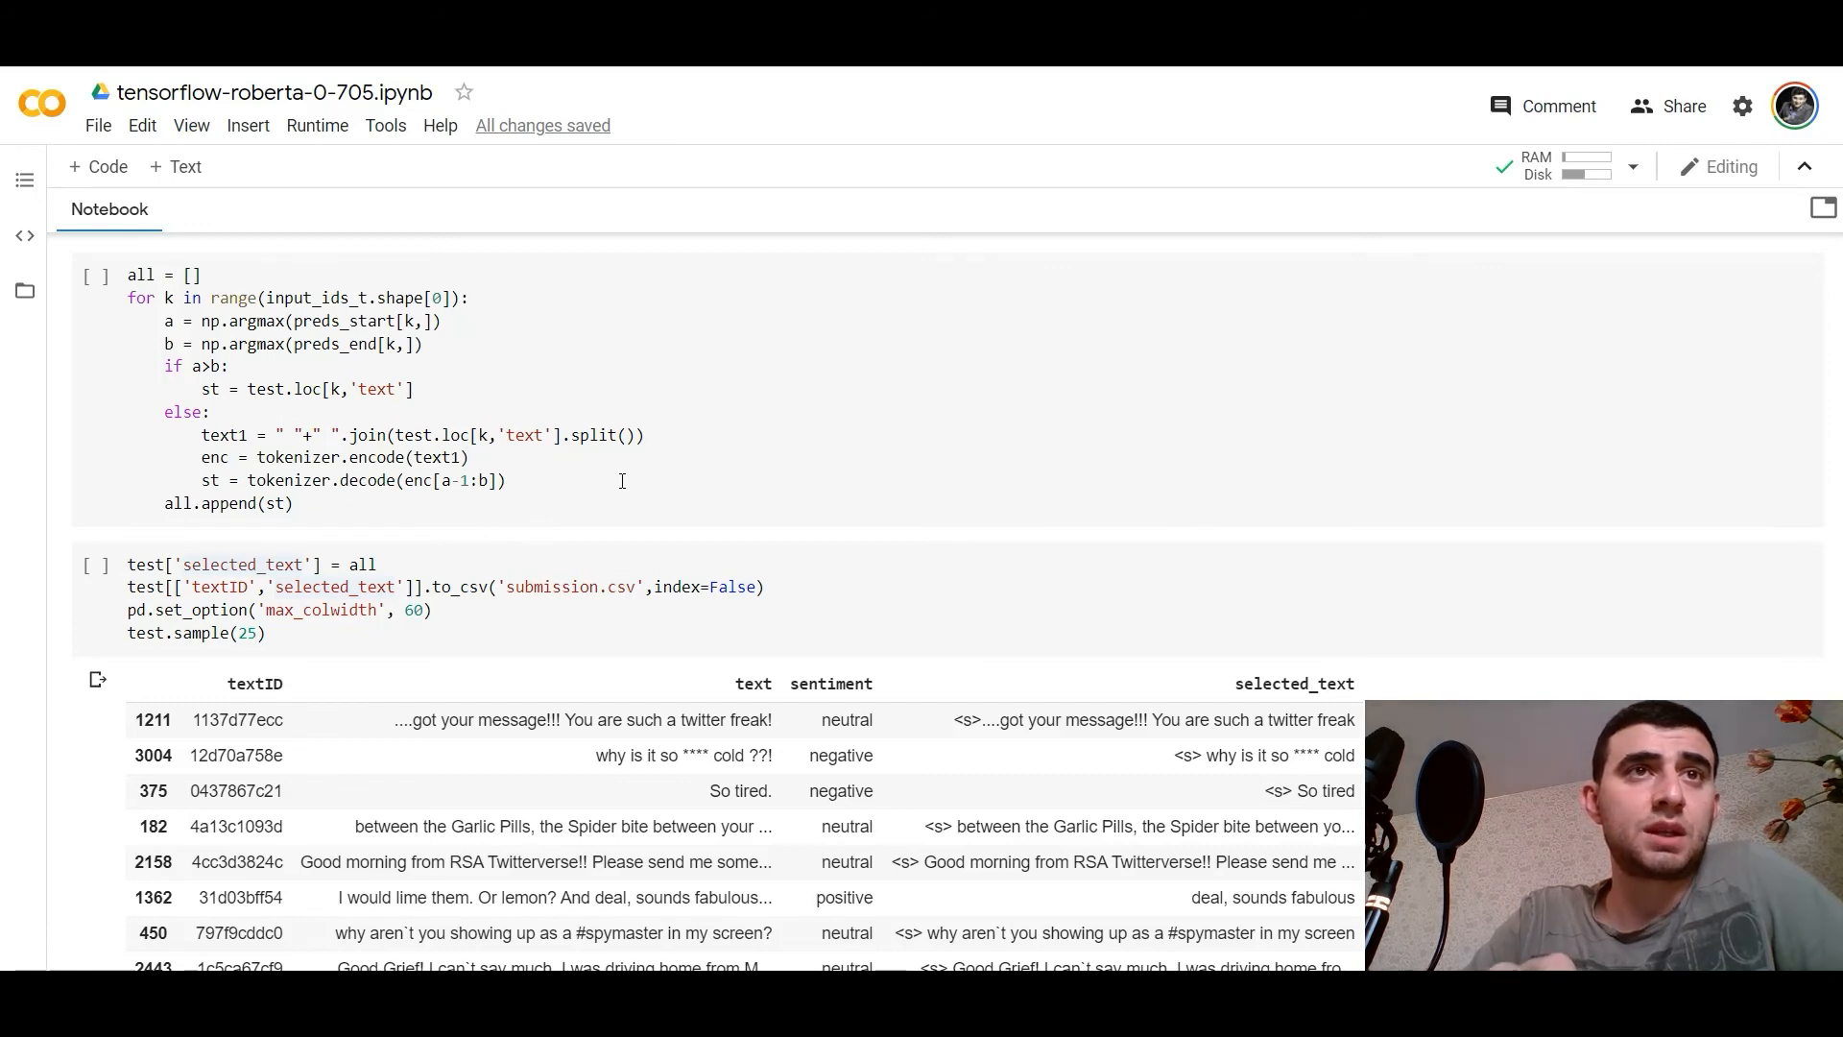
pyautogui.scroll(-1, 622, 480)
pyautogui.scroll(-1, 622, 479)
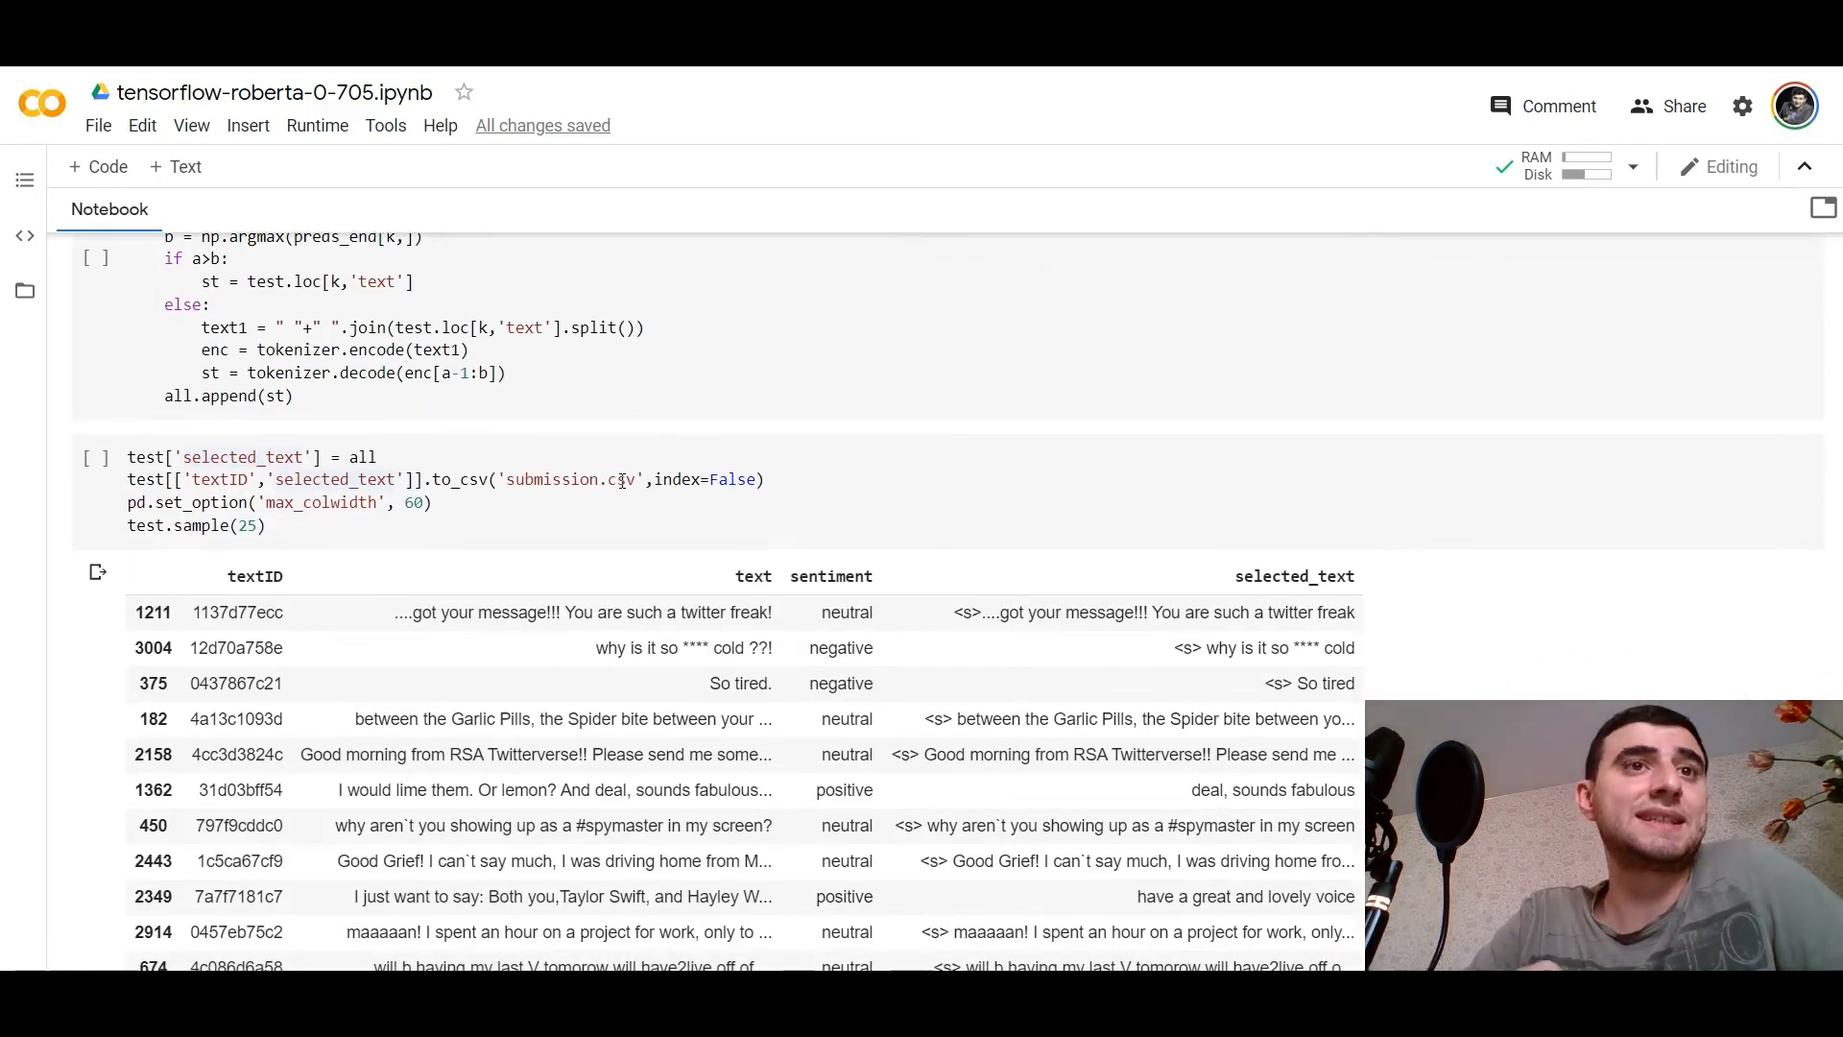
pyautogui.scroll(-1, 622, 480)
pyautogui.scroll(-1, 622, 480)
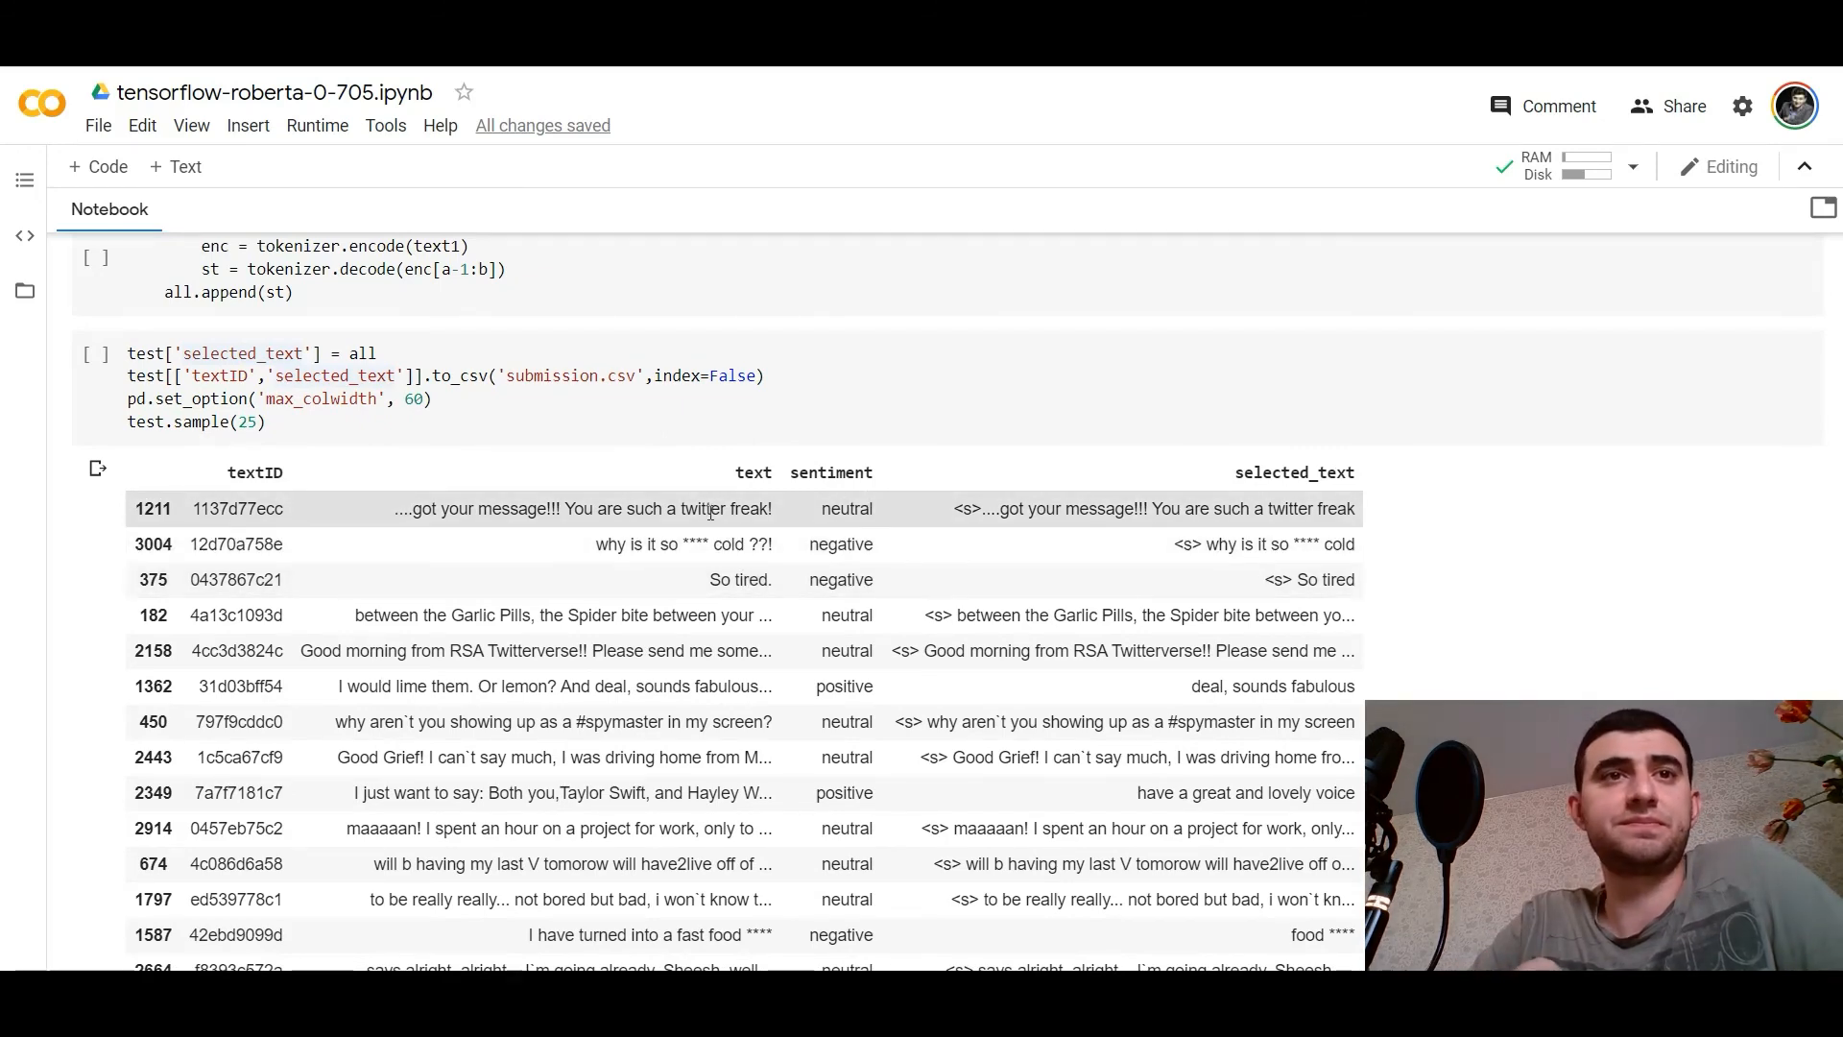
pyautogui.scroll(-1, 745, 663)
pyautogui.scroll(-2, 744, 674)
pyautogui.scroll(-1, 744, 674)
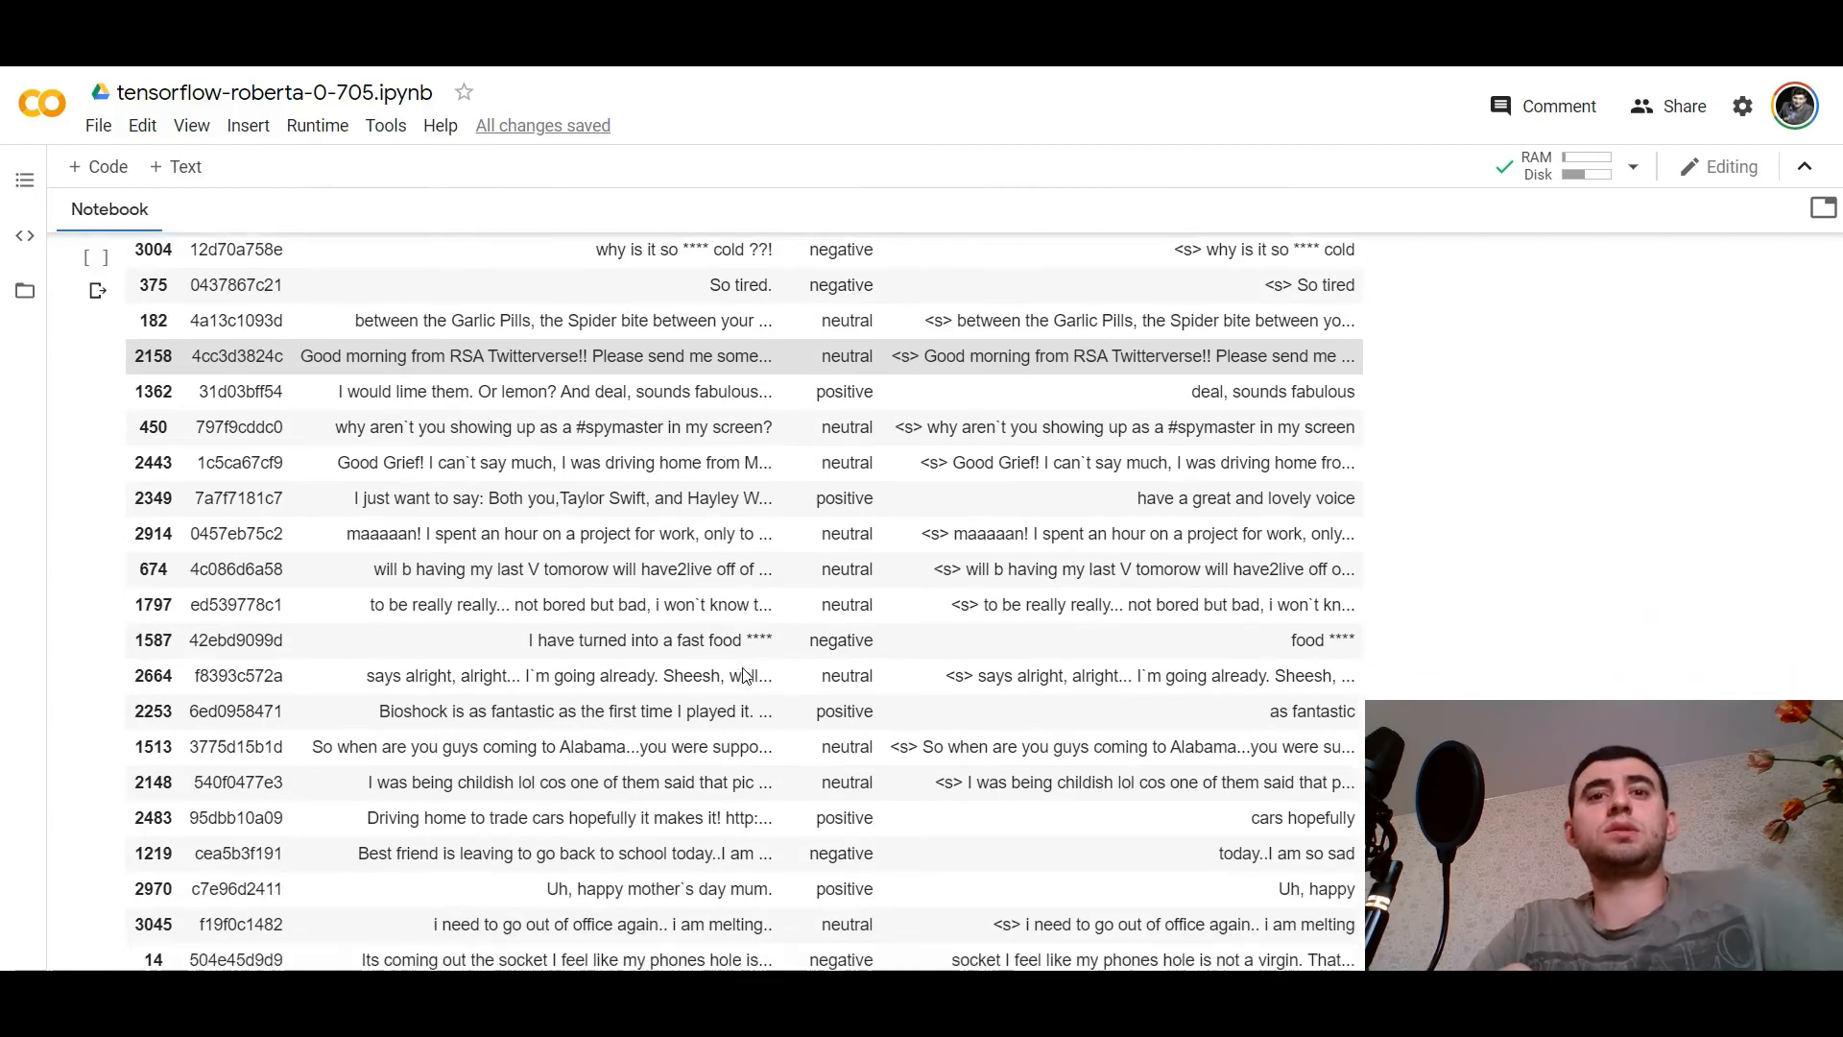
pyautogui.scroll(-2, 745, 674)
pyautogui.scroll(2, 745, 674)
pyautogui.scroll(2, 745, 674)
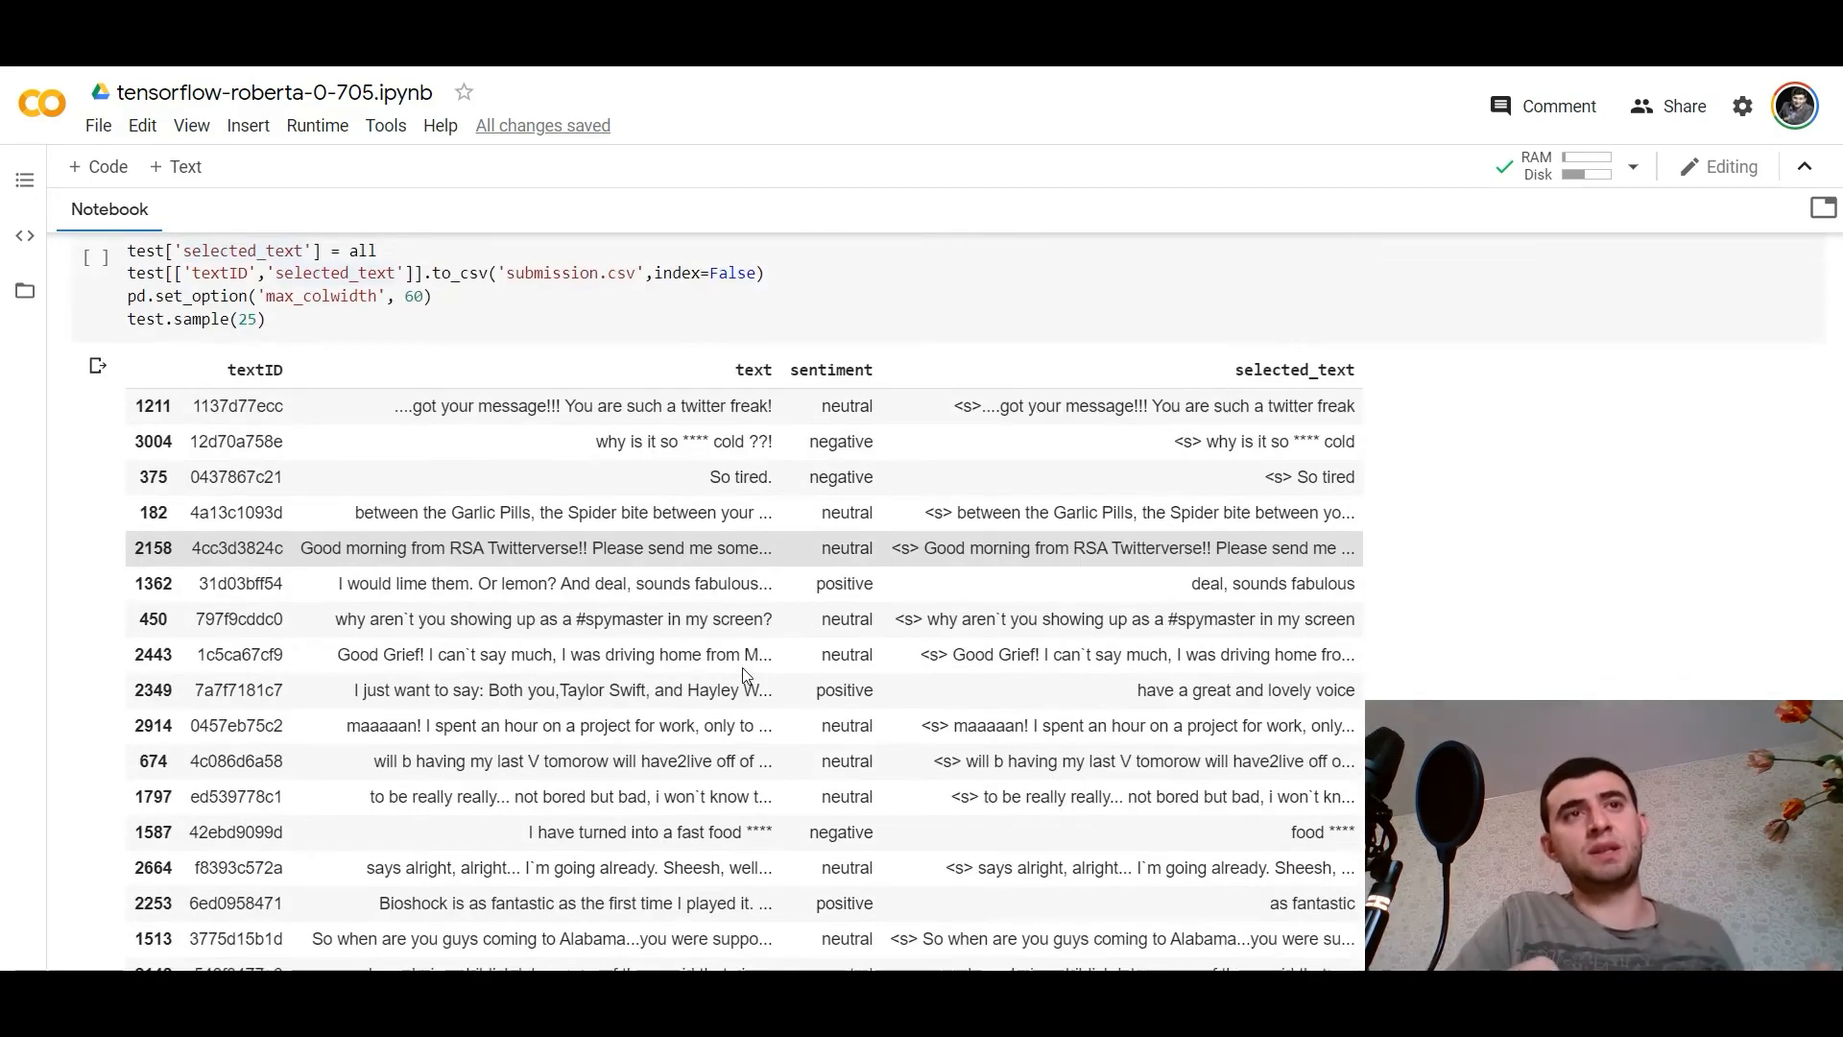
pyautogui.scroll(1, 745, 674)
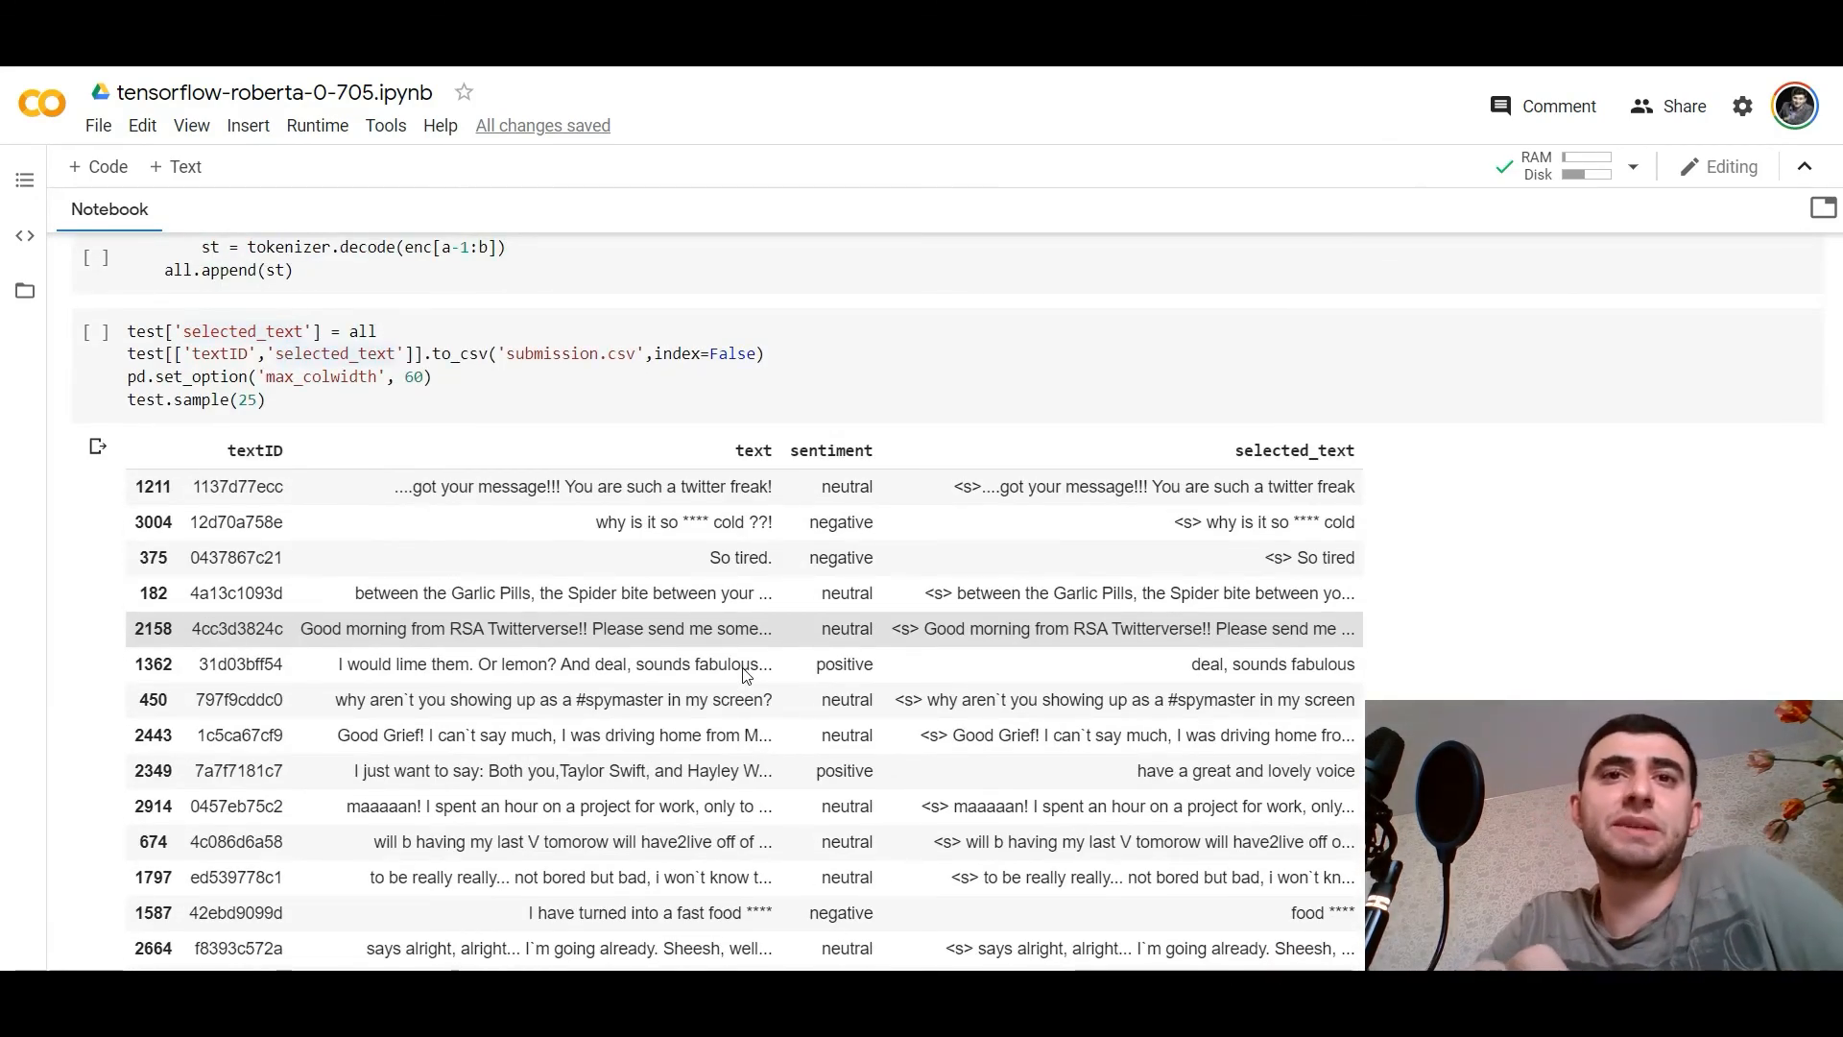
pyautogui.scroll(1, 745, 674)
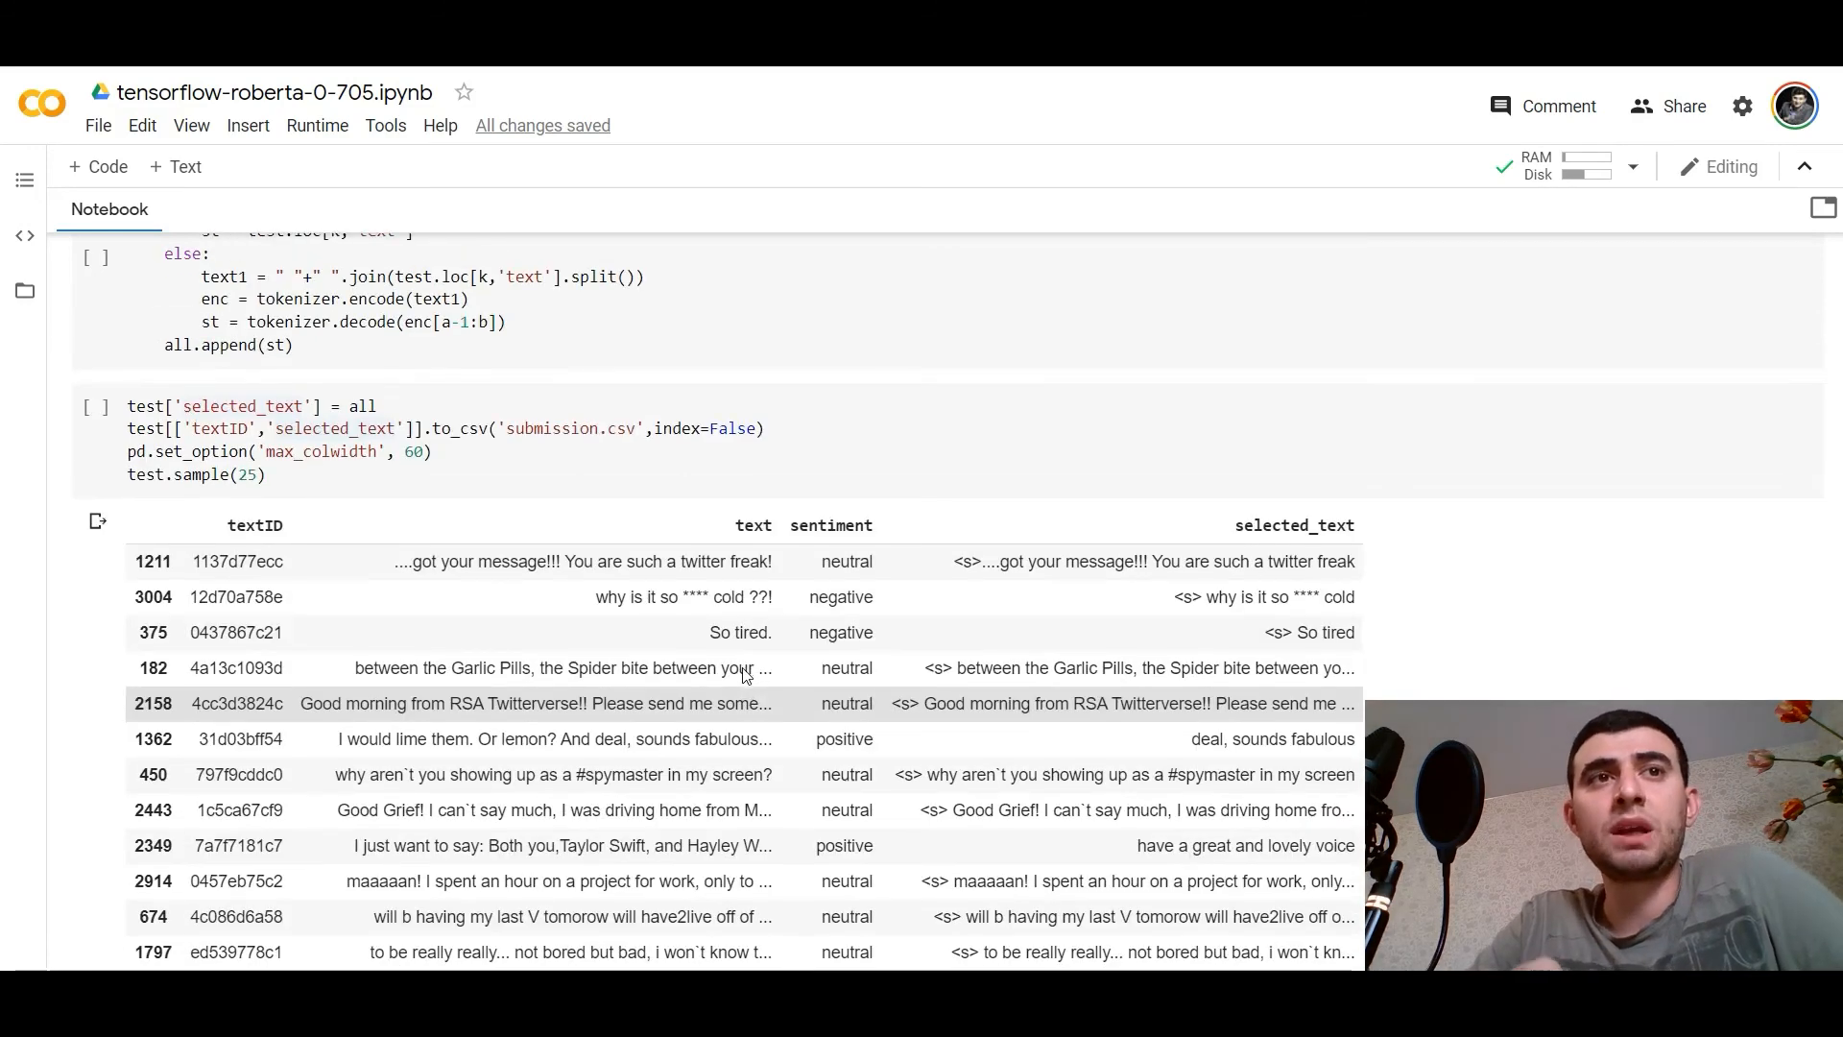